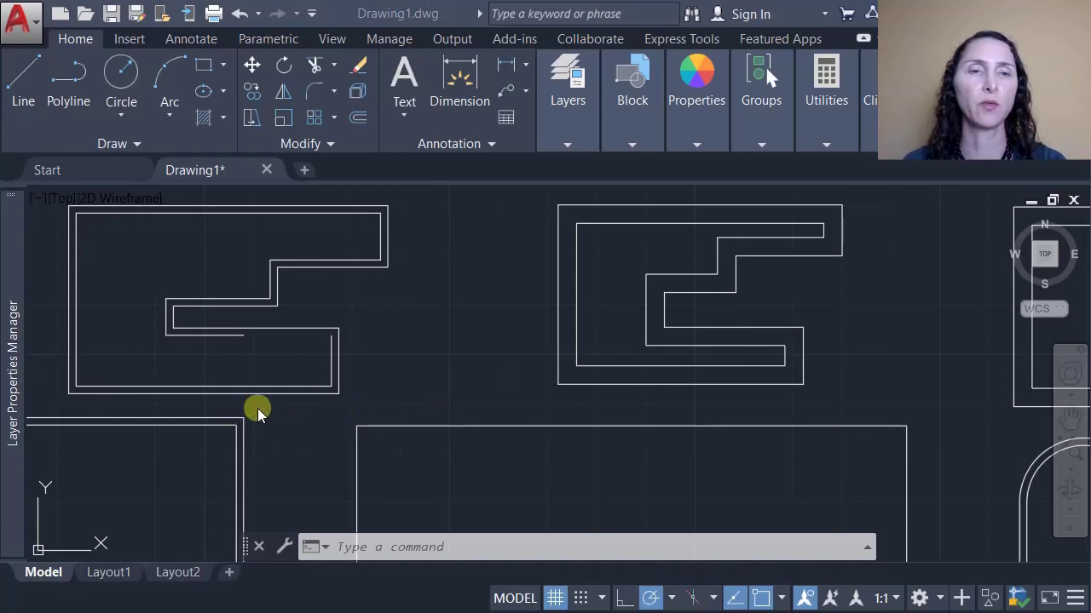
Fillet the two open lines of the first stepped shape's offset outline so they meet in a sharp corner.
scroll(253, 409, down, 4)
scroll(214, 439, down, 4)
scroll(212, 437, up, 5)
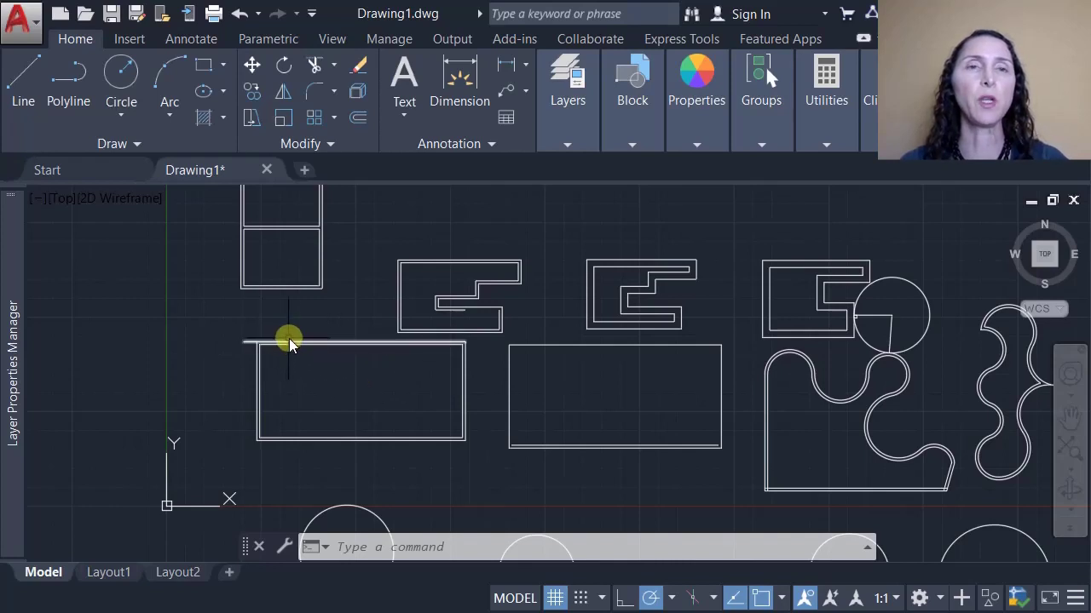
click(311, 92)
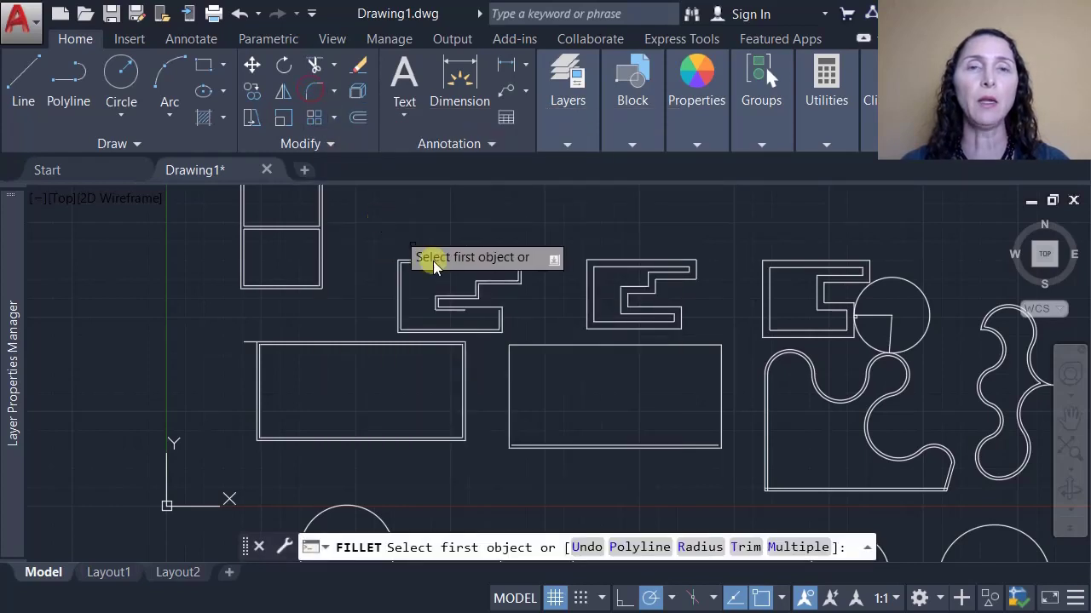
key(Escape)
text(f)
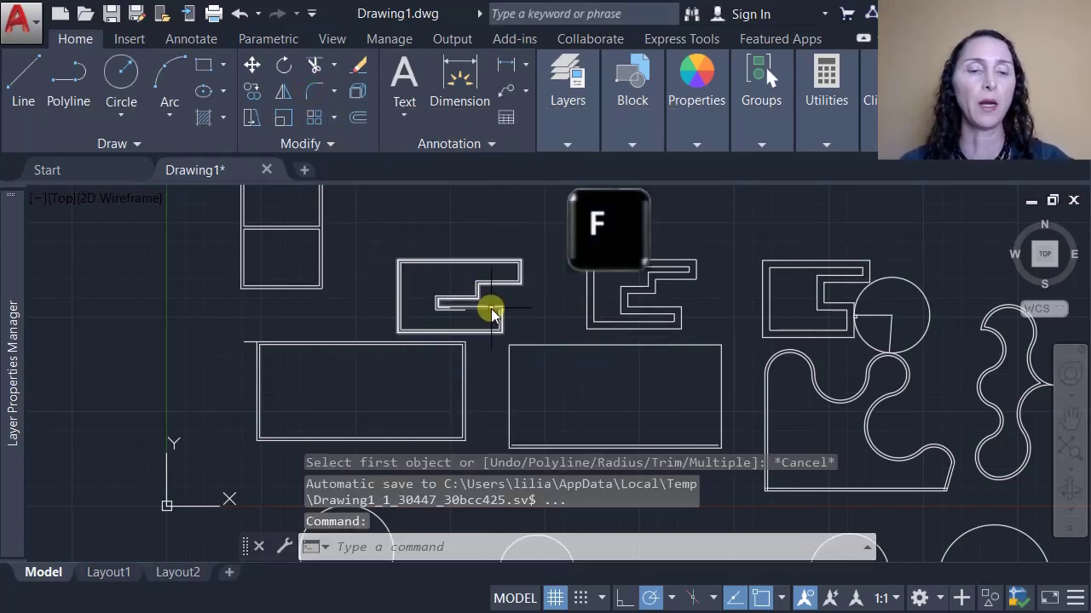
key(Return)
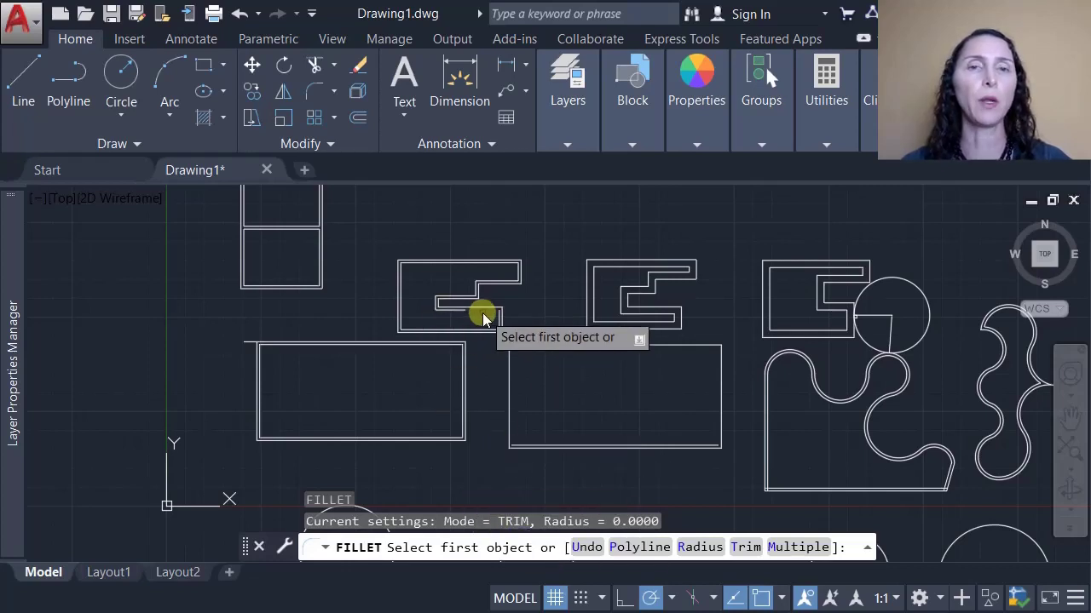
scroll(475, 313, up, 5)
scroll(473, 312, up, 3)
middle_drag(461, 303, 465, 365)
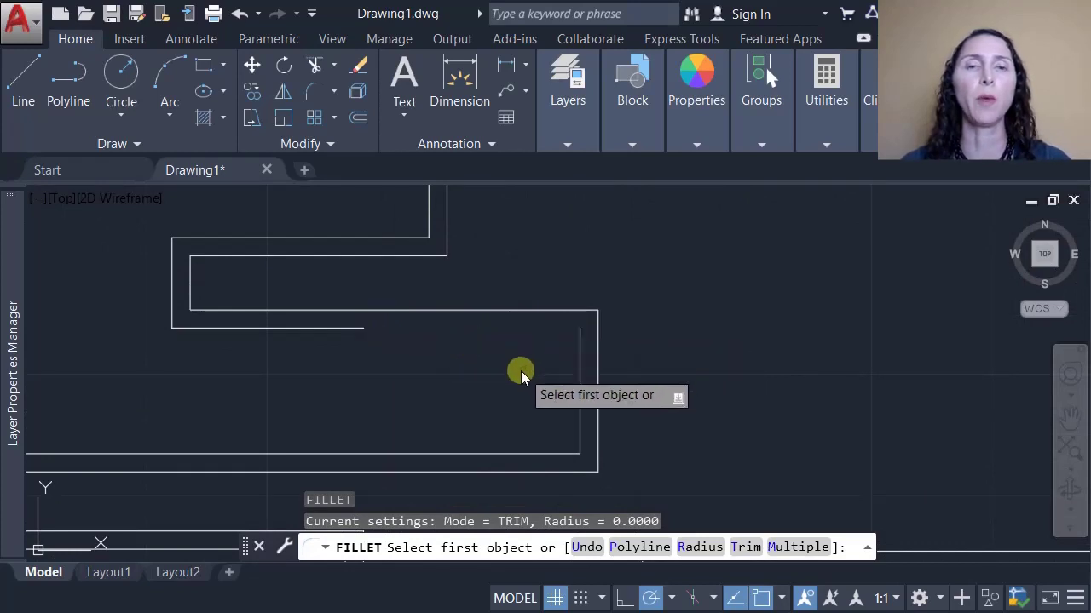
click(345, 328)
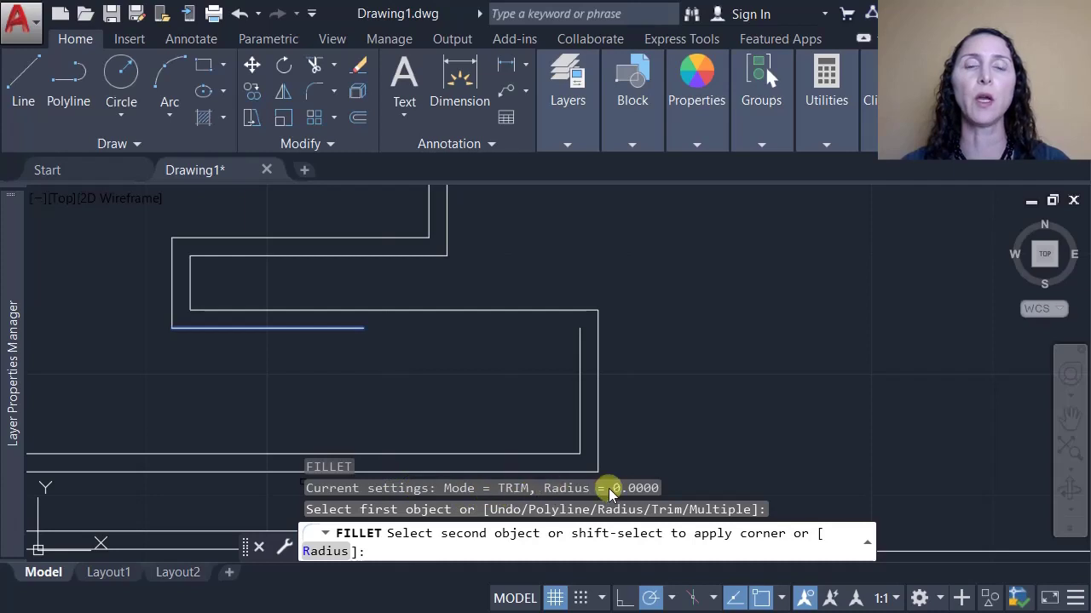
click(580, 399)
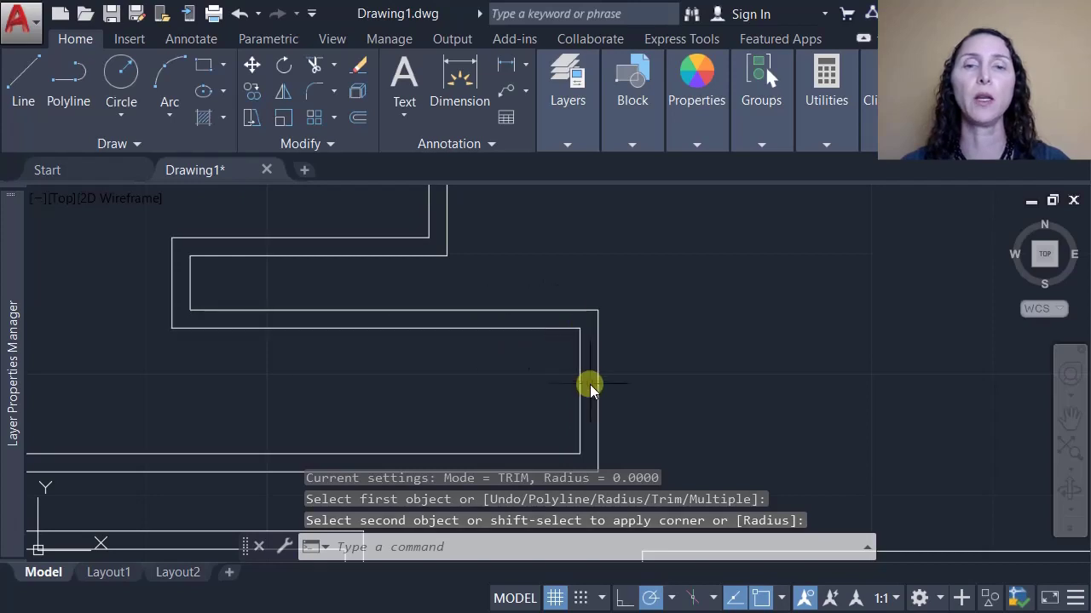
Fillet the outer rectangle's overshooting upper edge with its left edge to form a clean sharp corner.
scroll(491, 388, down, 2)
scroll(491, 389, down, 5)
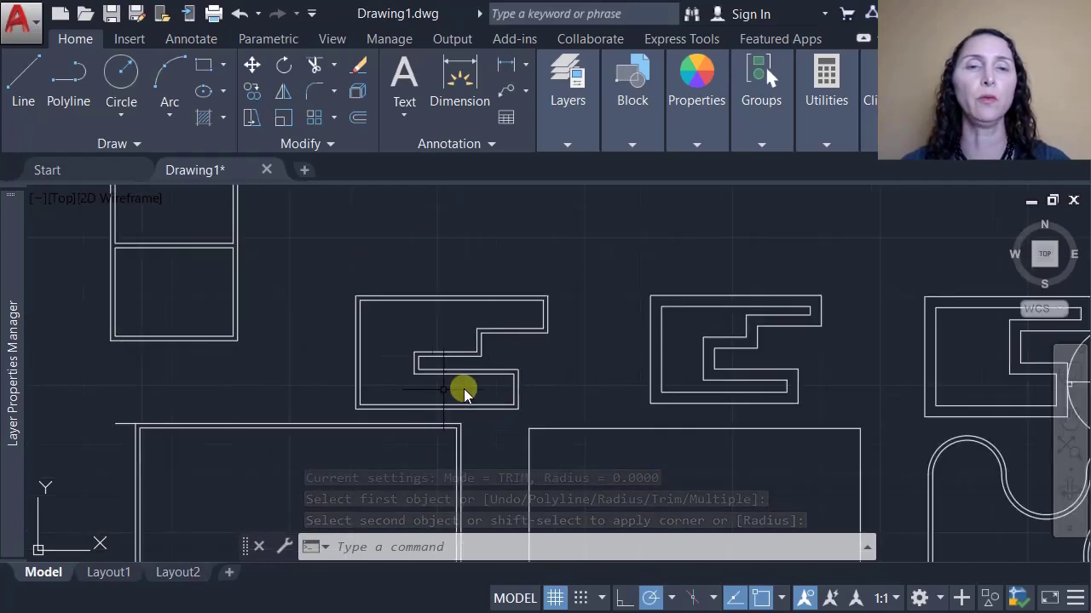
scroll(231, 428, up, 7)
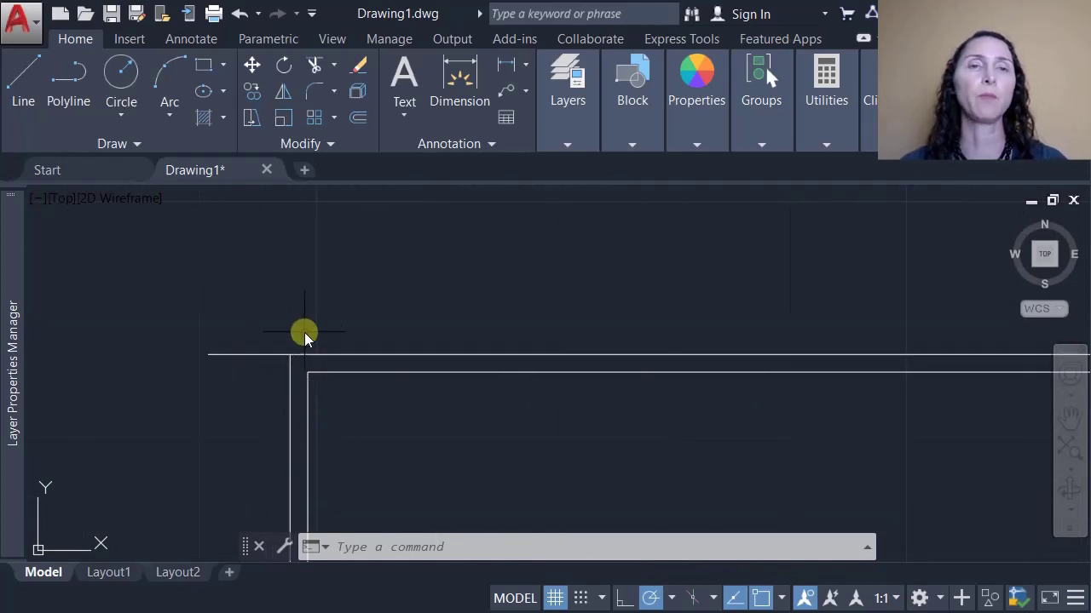
click(316, 91)
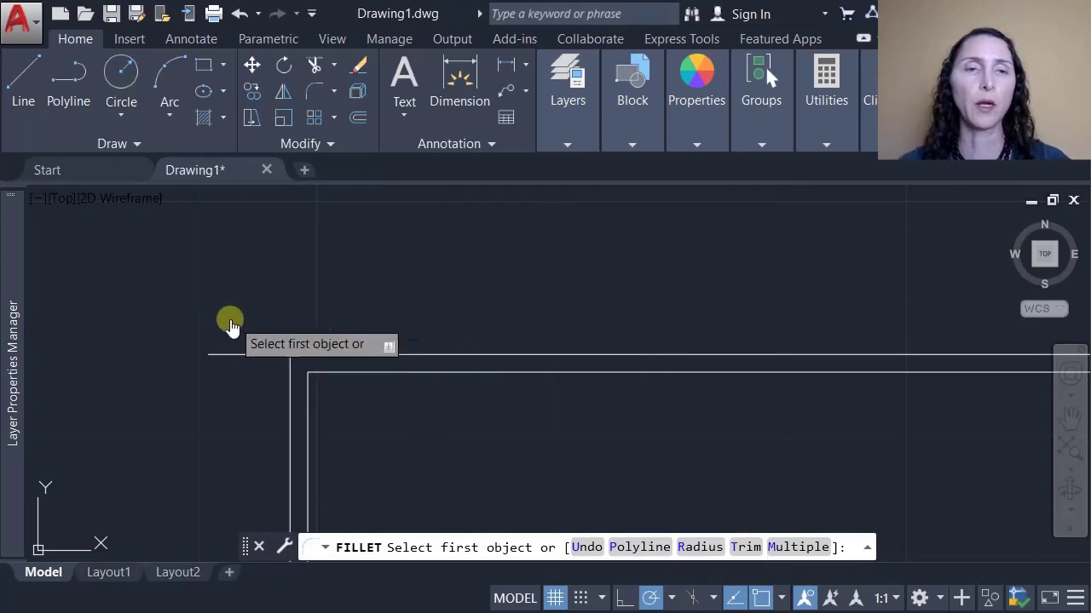
click(309, 356)
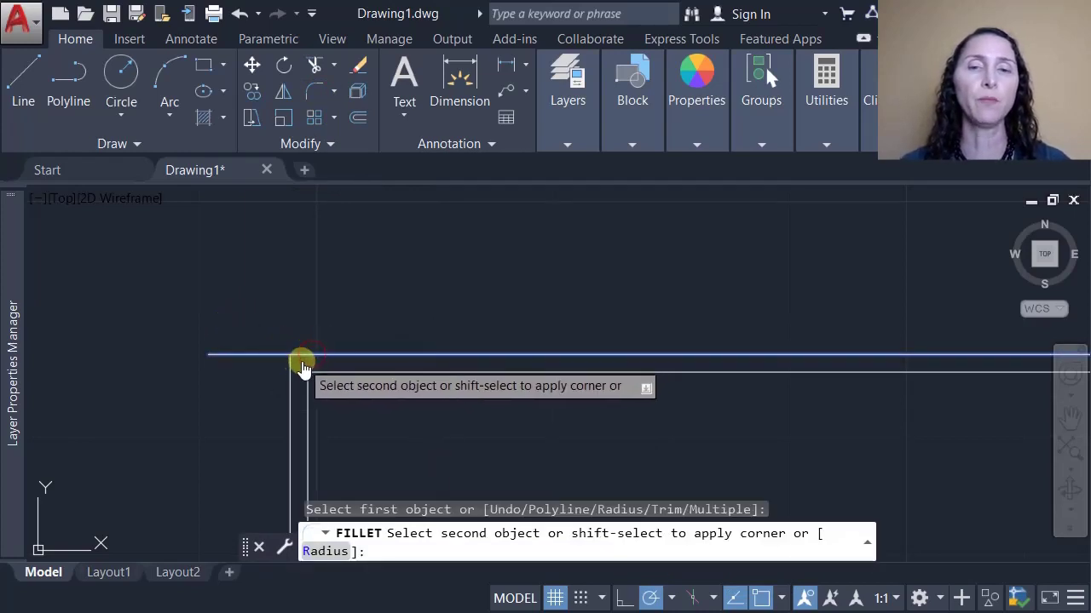
click(290, 383)
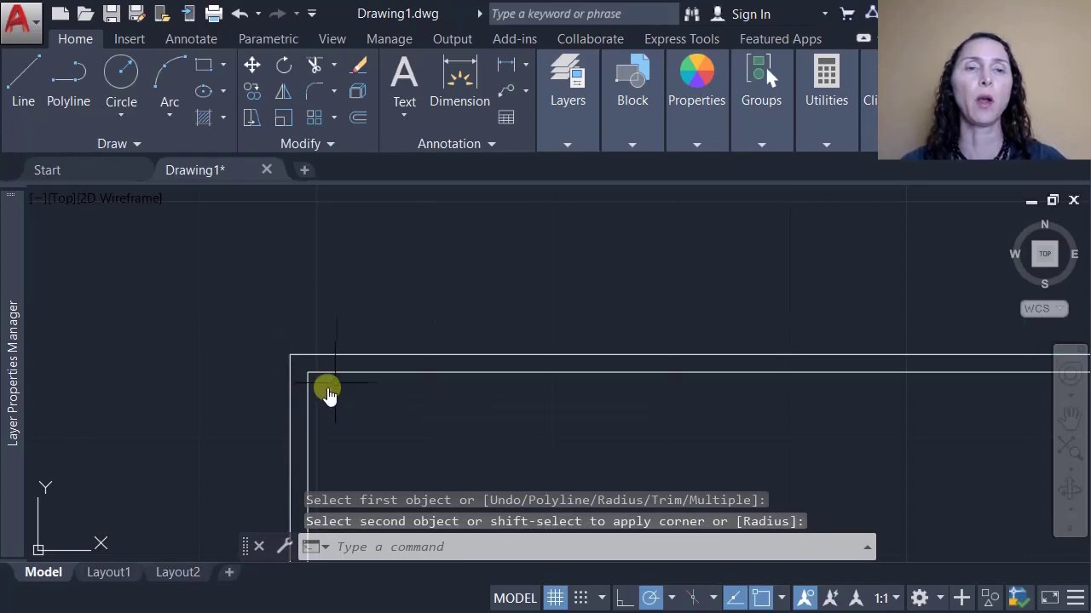
Fillet the upper-left corner of the inner rectangle with a radius of 2.
scroll(303, 400, down, 6)
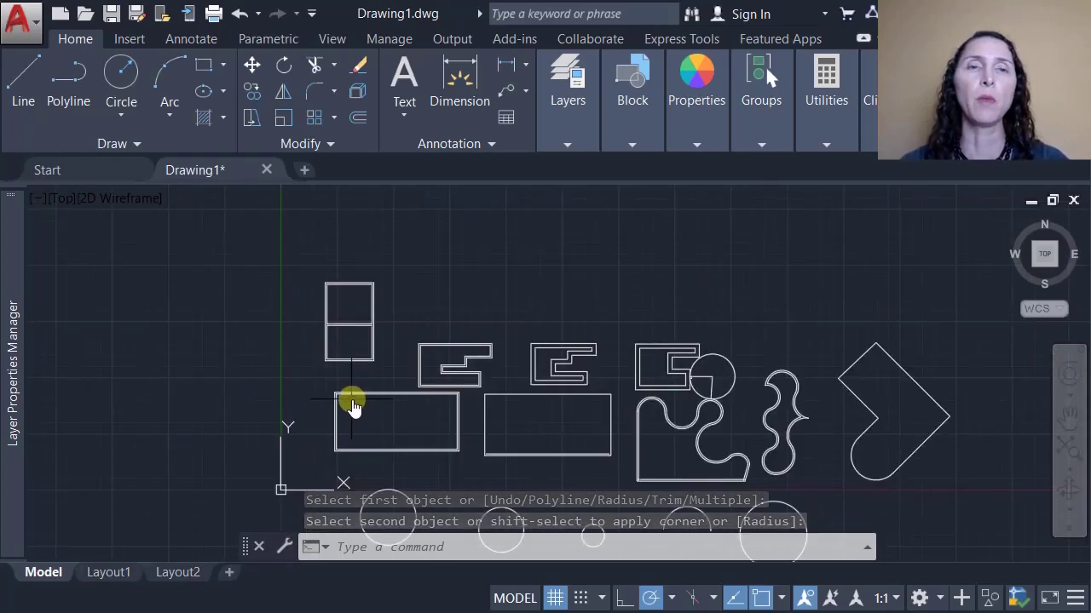
click(309, 94)
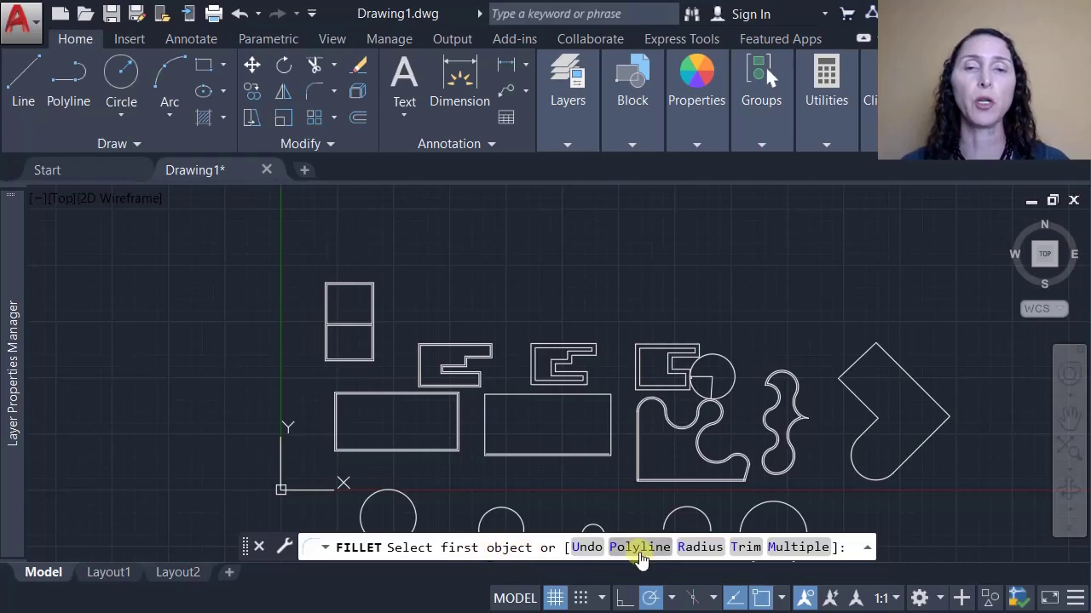
click(700, 548)
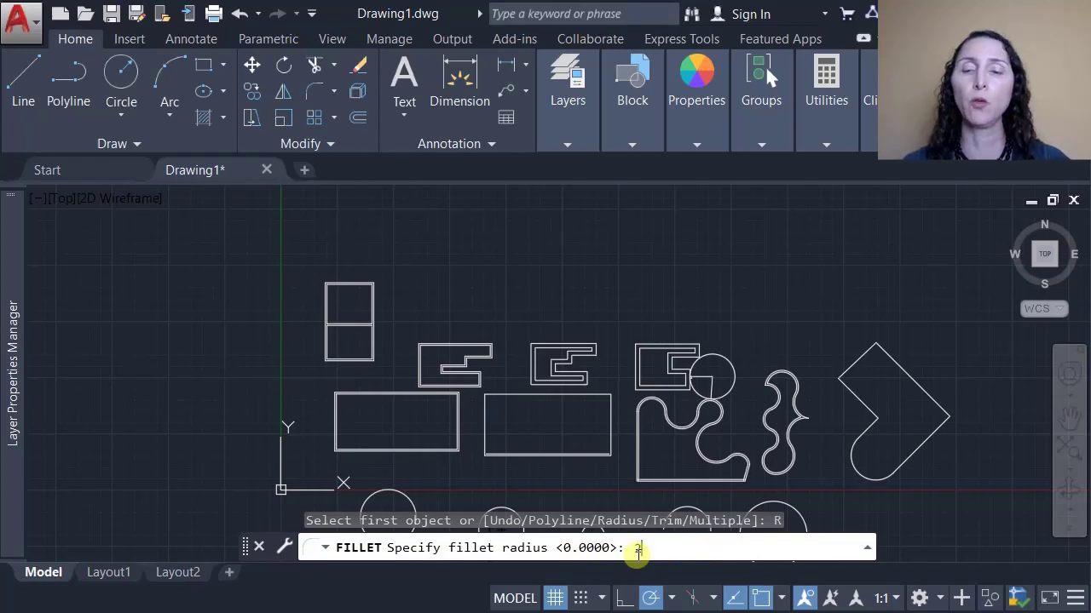
text(2)
key(Return)
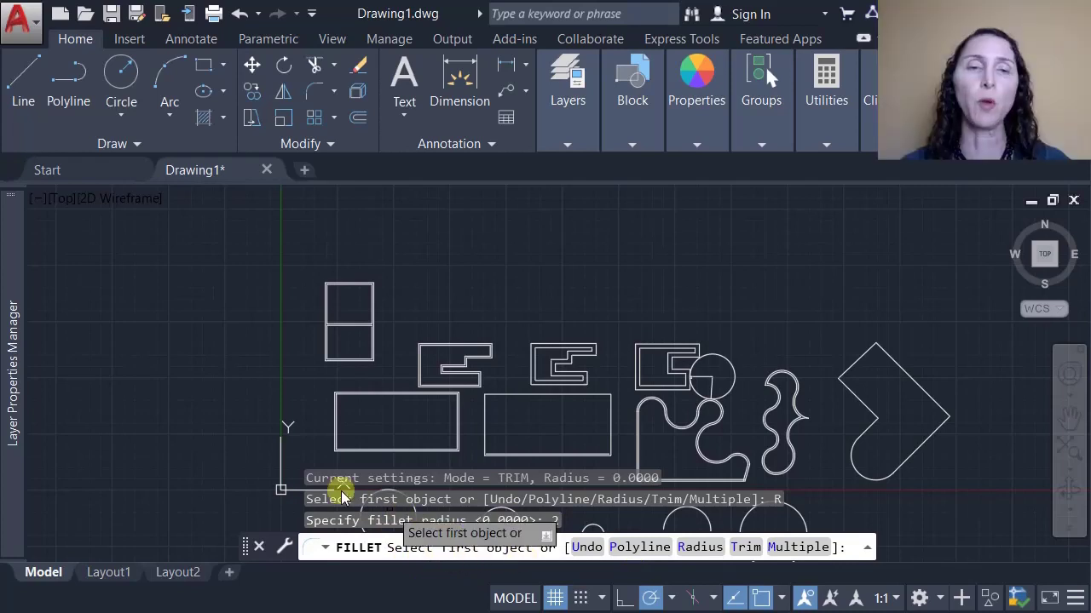
scroll(326, 414, up, 8)
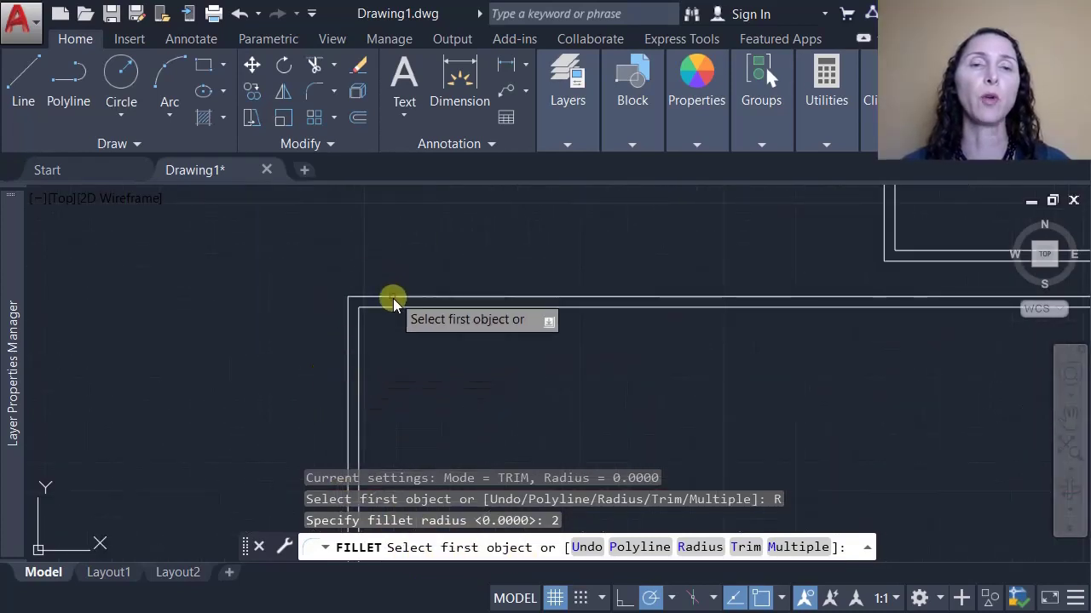
click(448, 308)
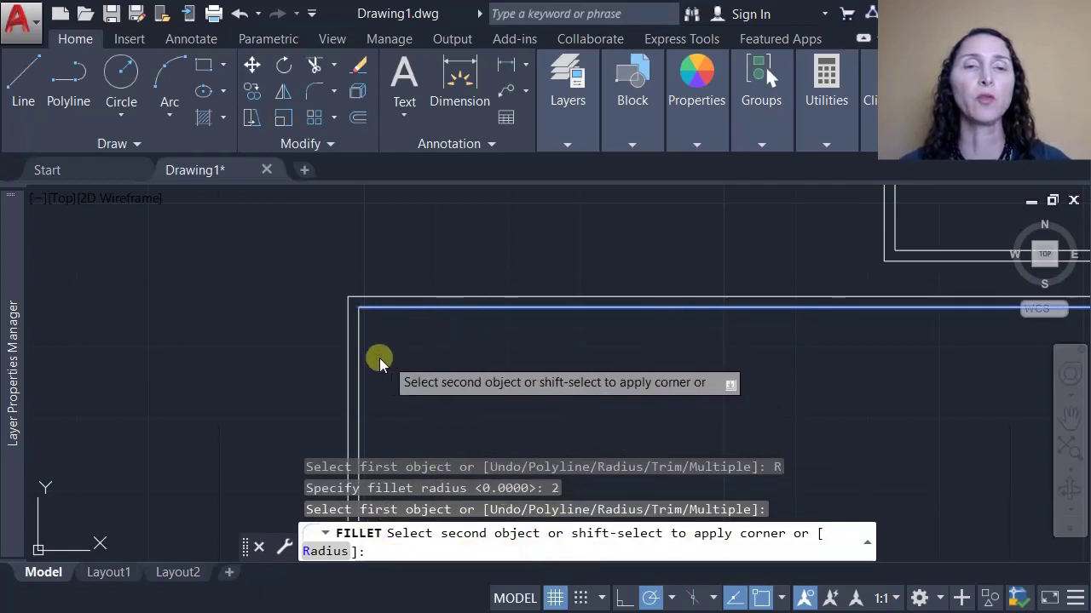
click(361, 368)
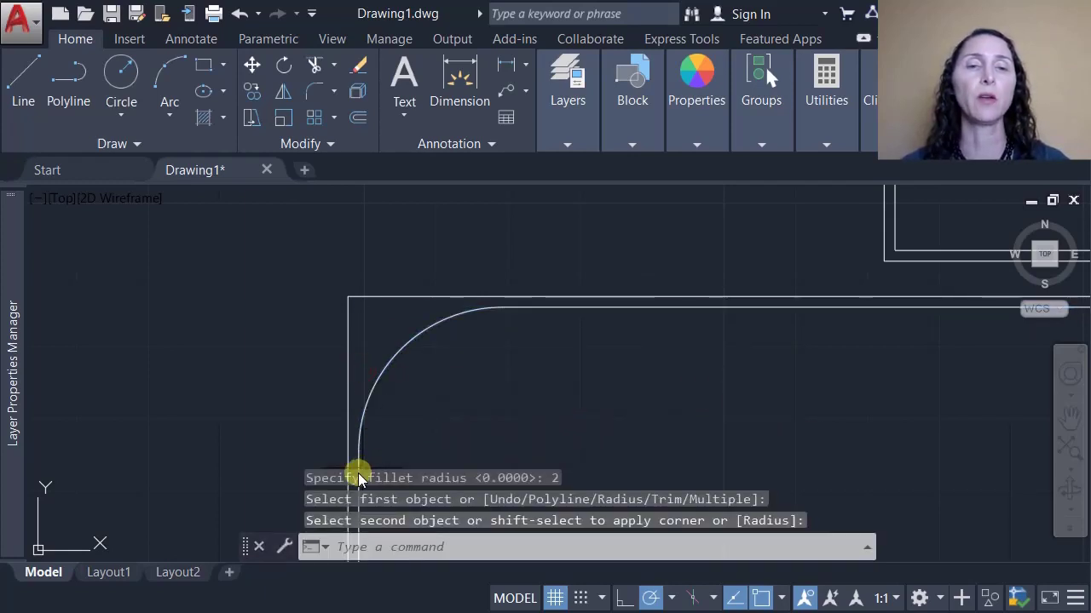
Inspect the radius and angle of the fillet arc at the inner rectangle's corner.
scroll(532, 273, down, 2)
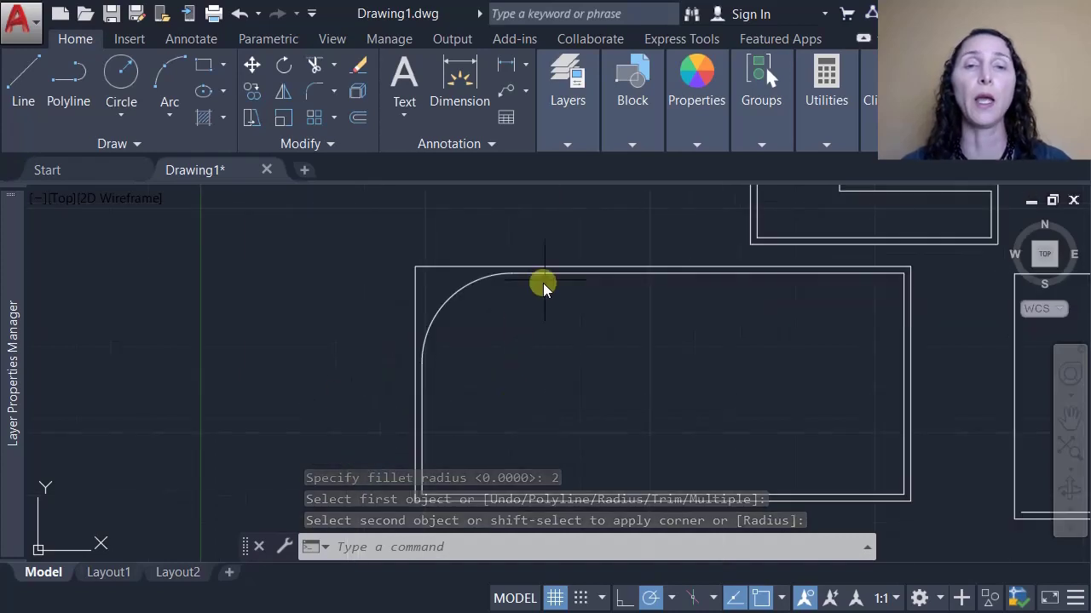
click(492, 276)
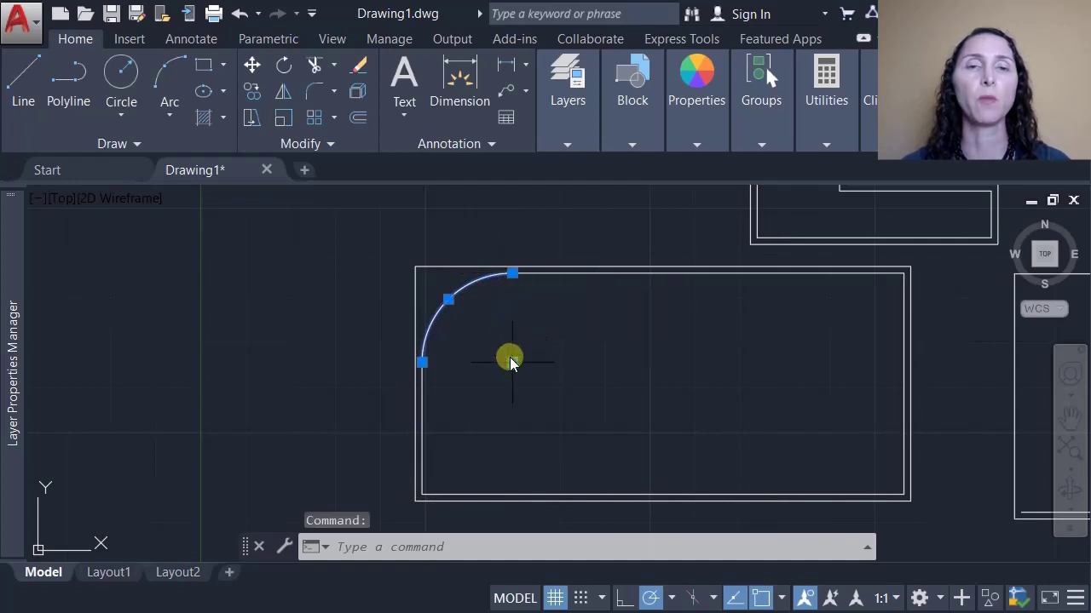
mouse_move(512, 273)
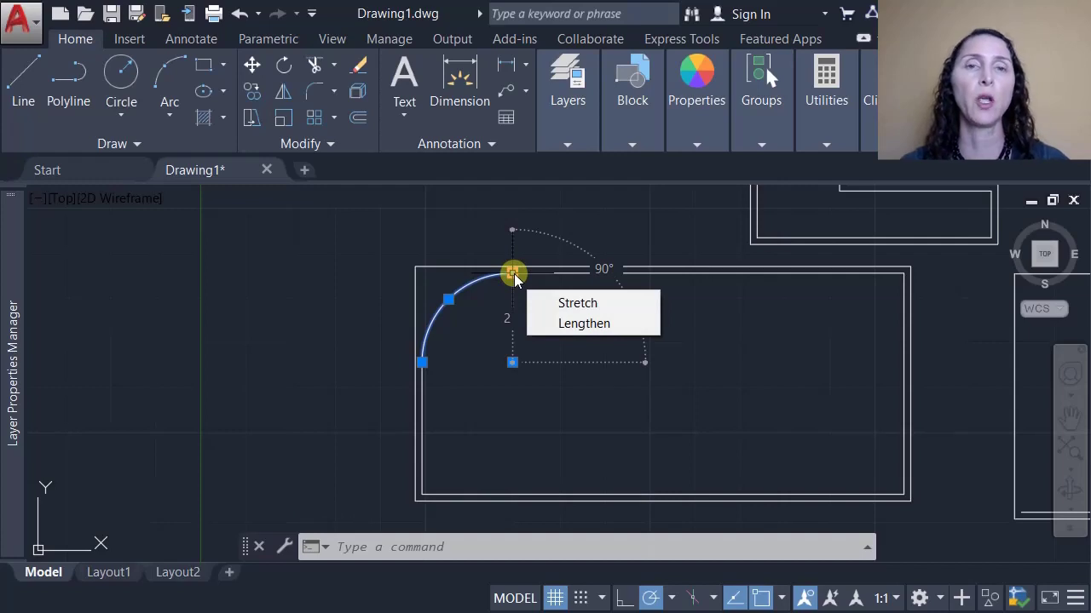
key(ctrl+z)
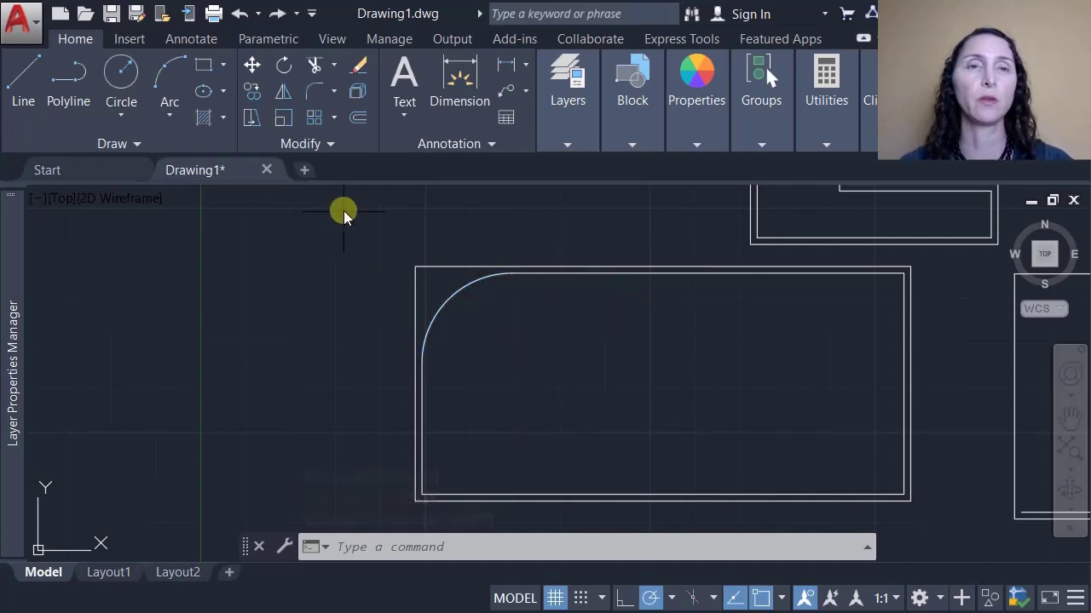
Fillet the outer rectangle's upper-left corner in No trim mode, keeping the original edges.
click(312, 102)
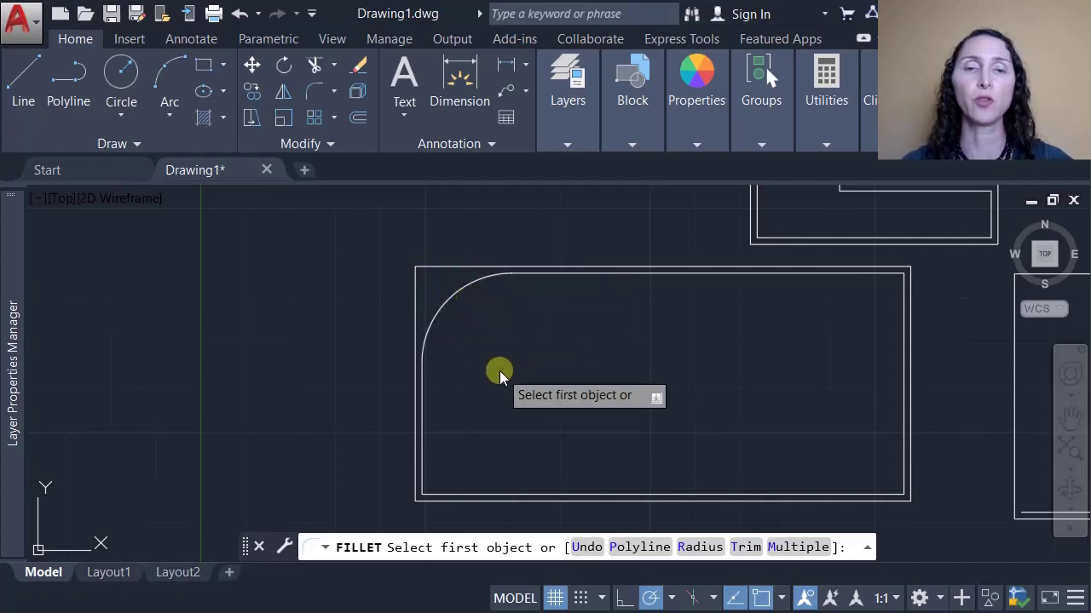
click(747, 548)
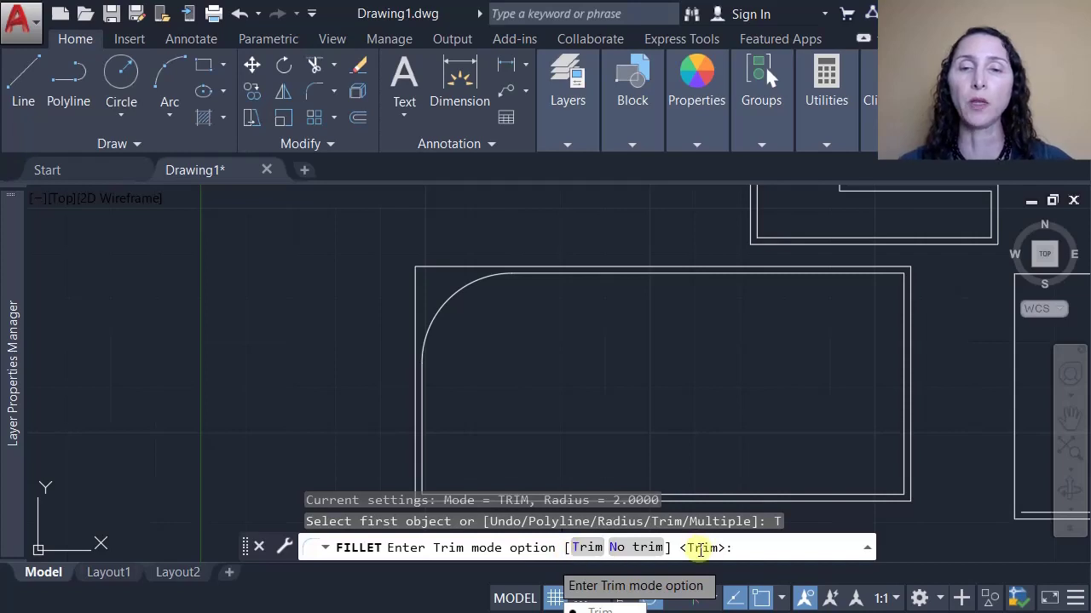
click(640, 548)
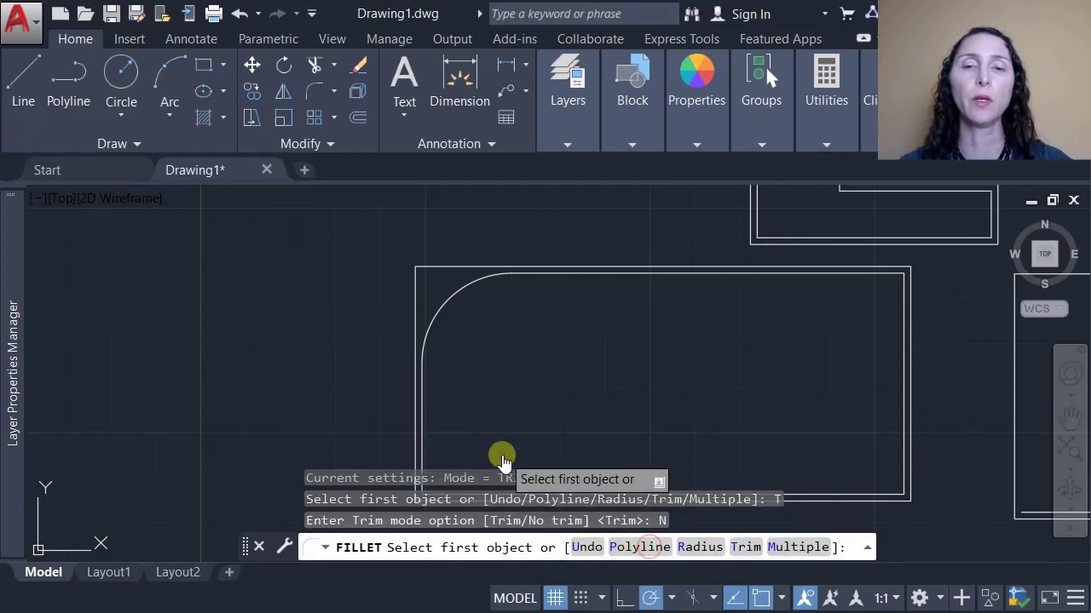
click(416, 327)
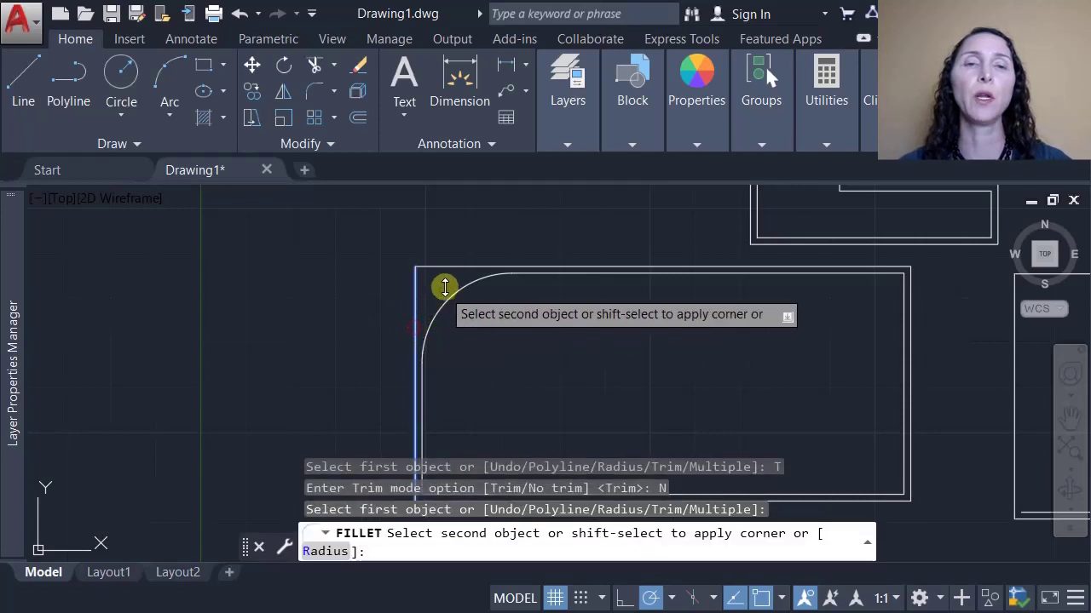
click(458, 269)
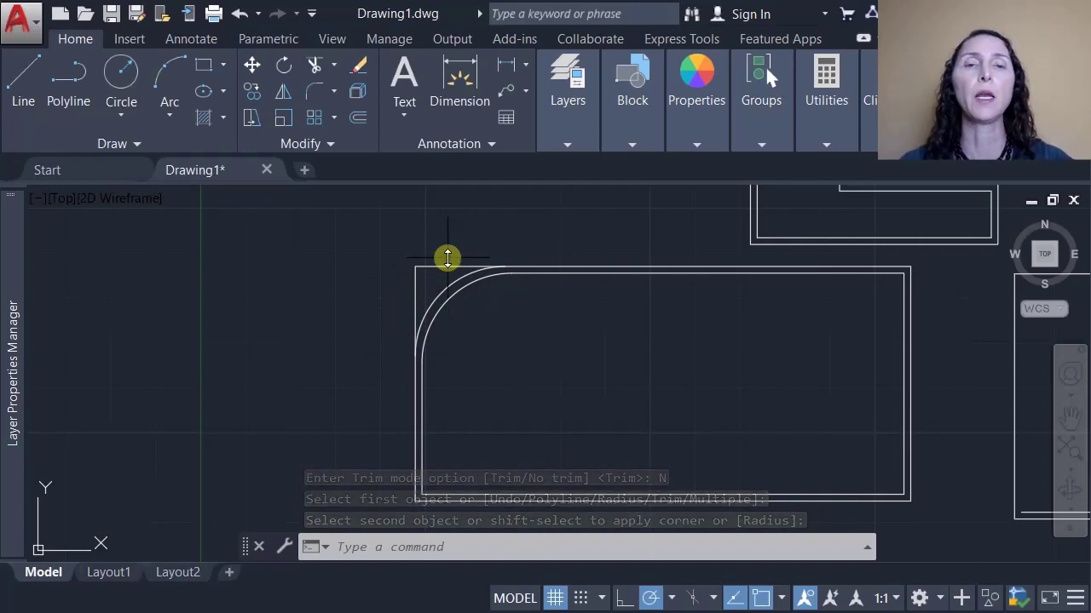
Draw a short vertical line in the empty space above the first stepped shape.
scroll(540, 386, down, 4)
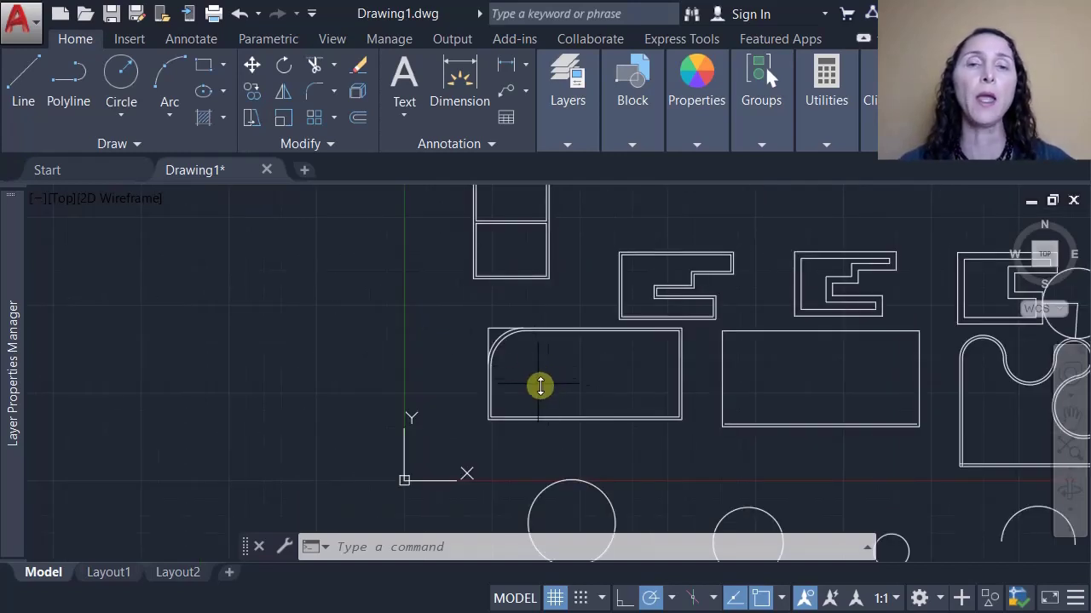
scroll(535, 372, up, 2)
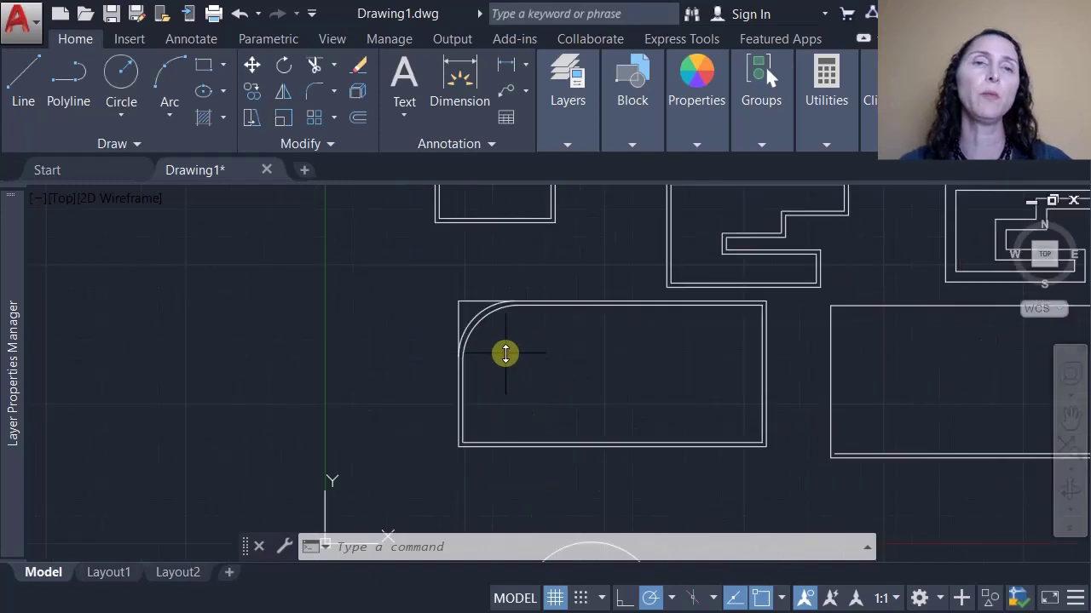
scroll(503, 353, up, 2)
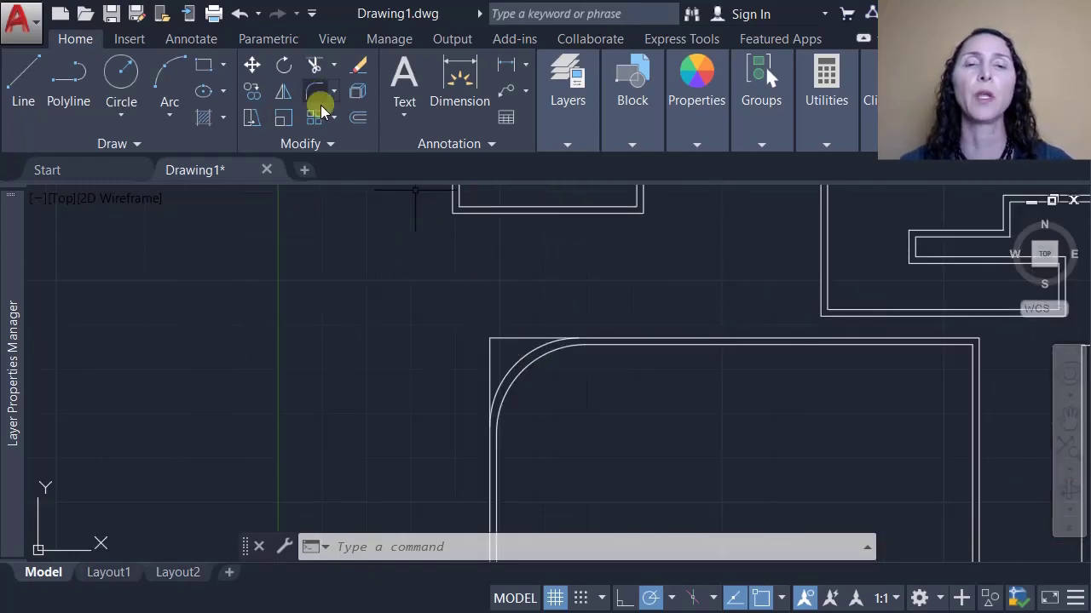
scroll(550, 378, down, 4)
middle_drag(603, 385, 484, 381)
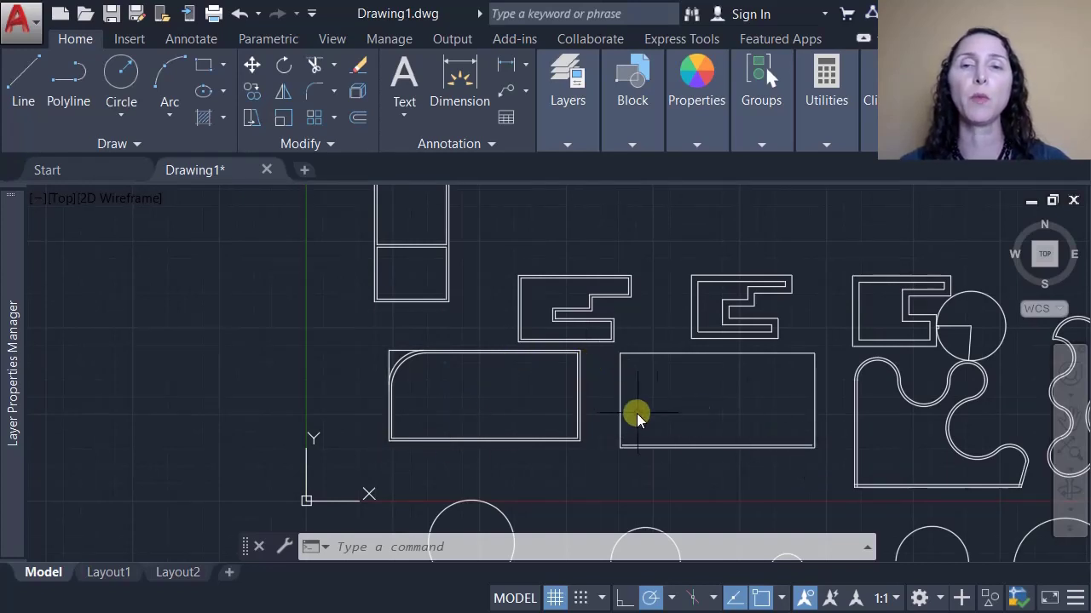
scroll(470, 394, down, 3)
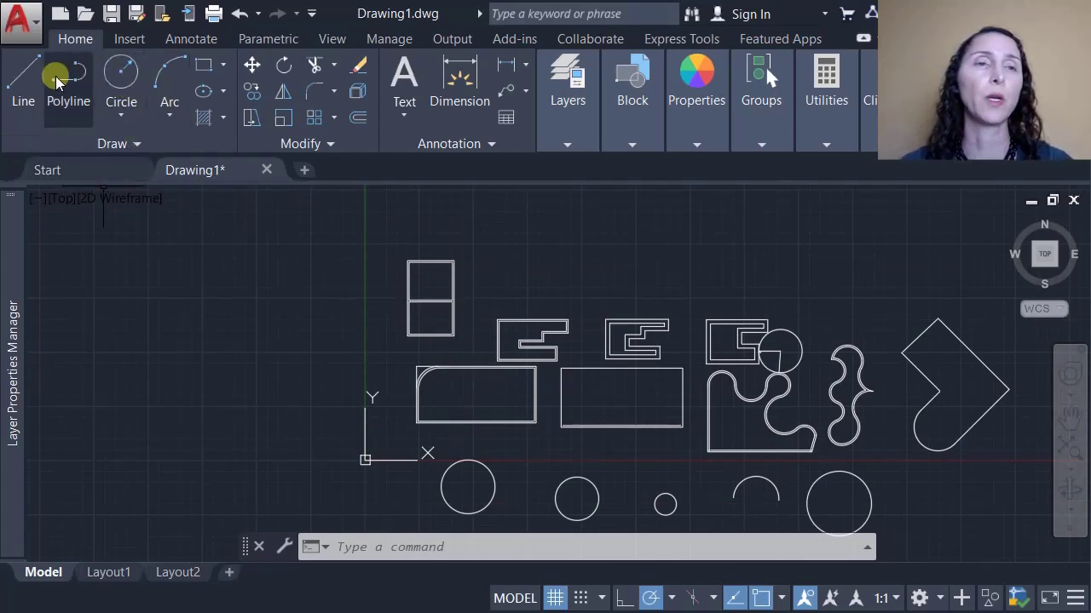
click(25, 81)
click(515, 288)
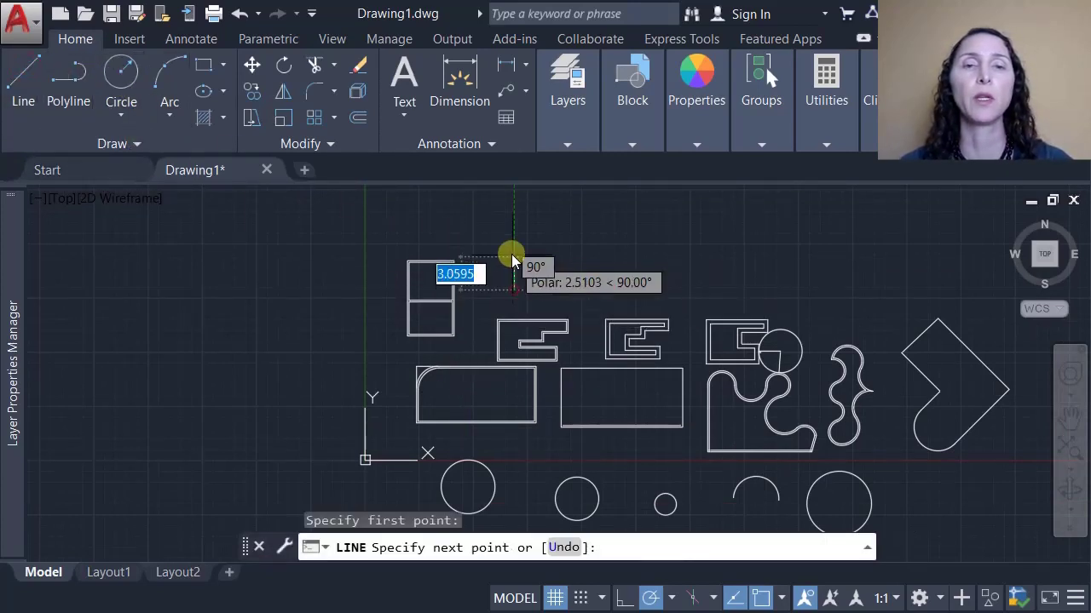
click(512, 241)
key(Return)
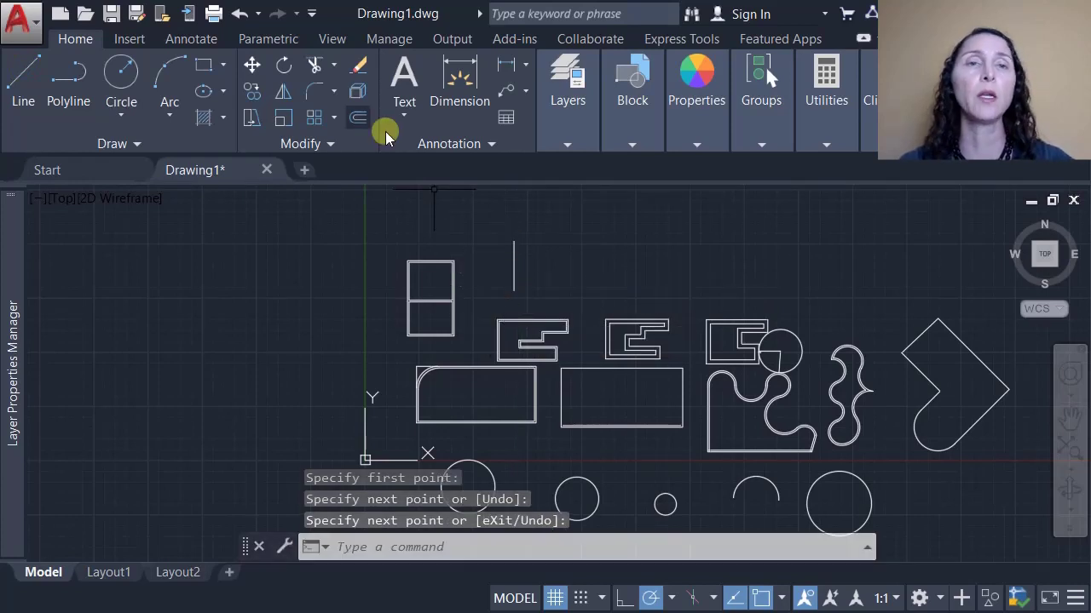
Offset the short vertical line by 3 toward its right side to make a parallel copy.
click(356, 117)
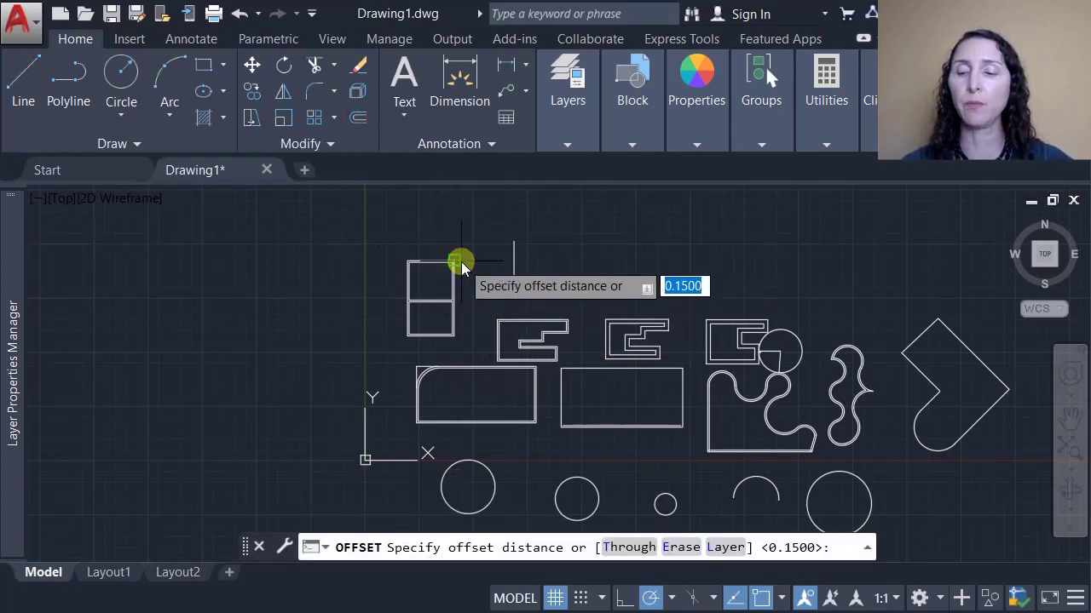
text(3)
key(Return)
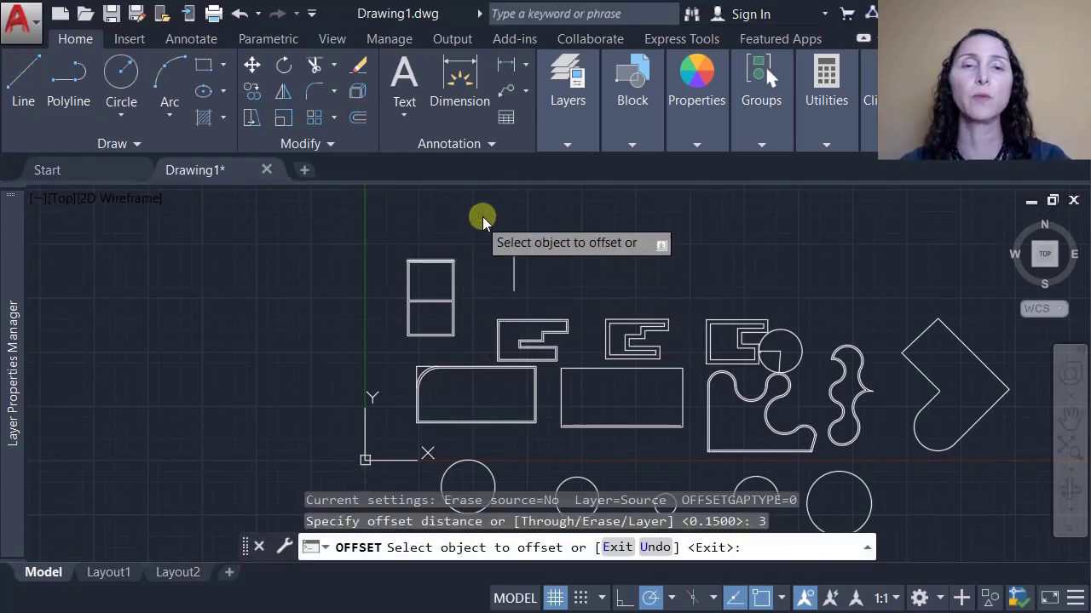
click(513, 261)
click(555, 262)
key(Return)
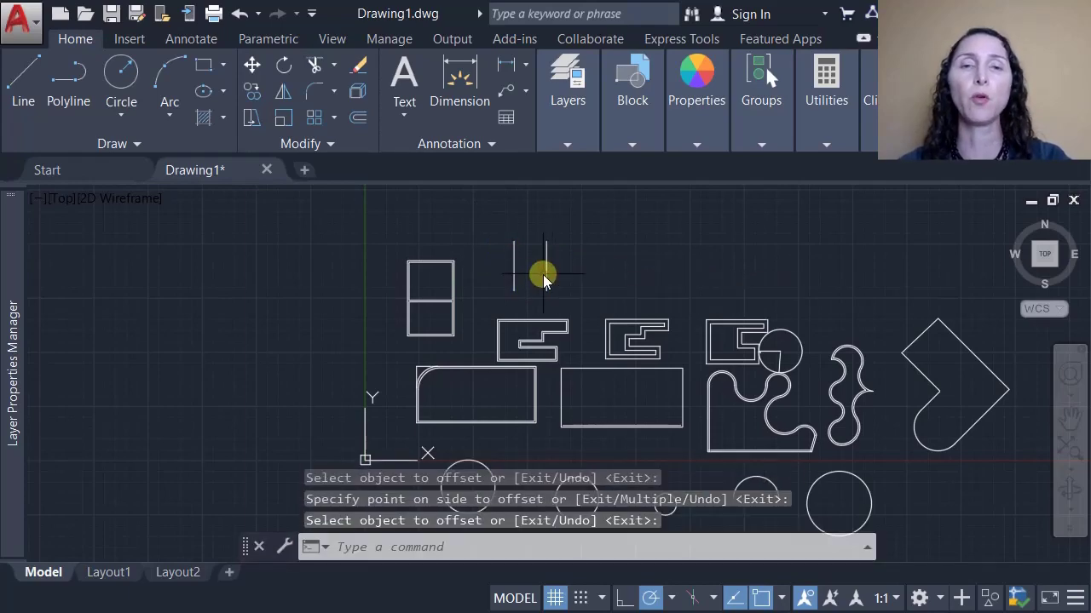
Offset each of the two vertical lines outward by 0.15 to form two double-line walls.
key(Return)
text(.15)
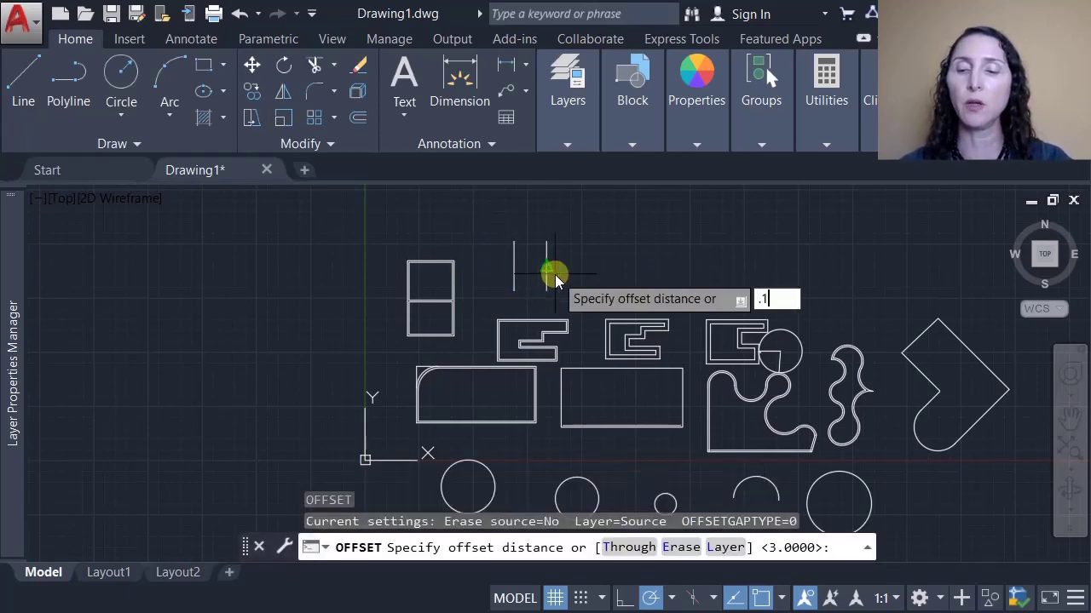
key(Return)
click(544, 269)
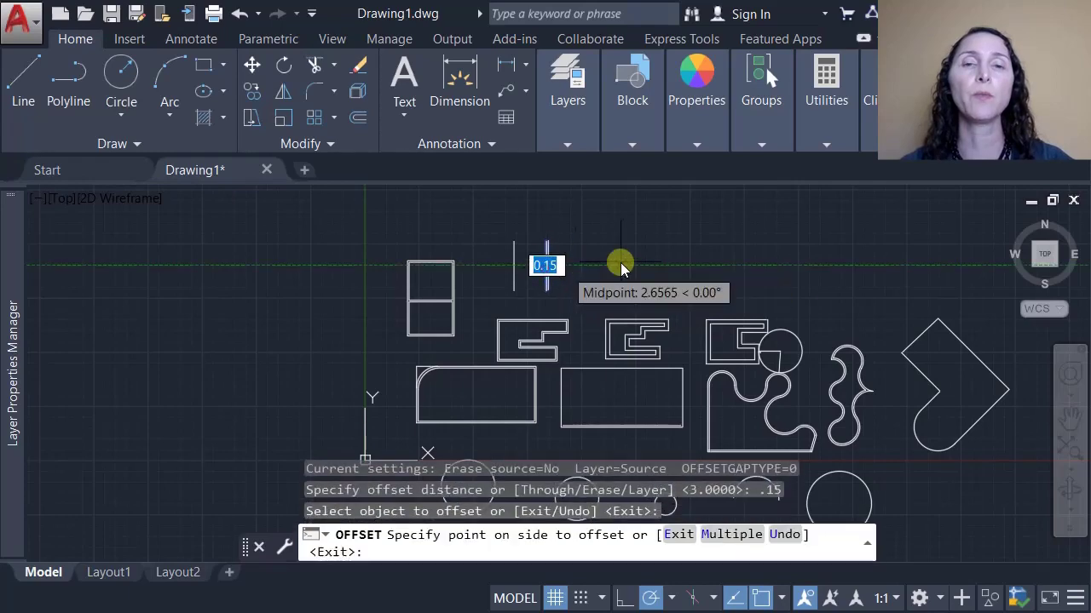
click(619, 262)
click(512, 271)
click(499, 275)
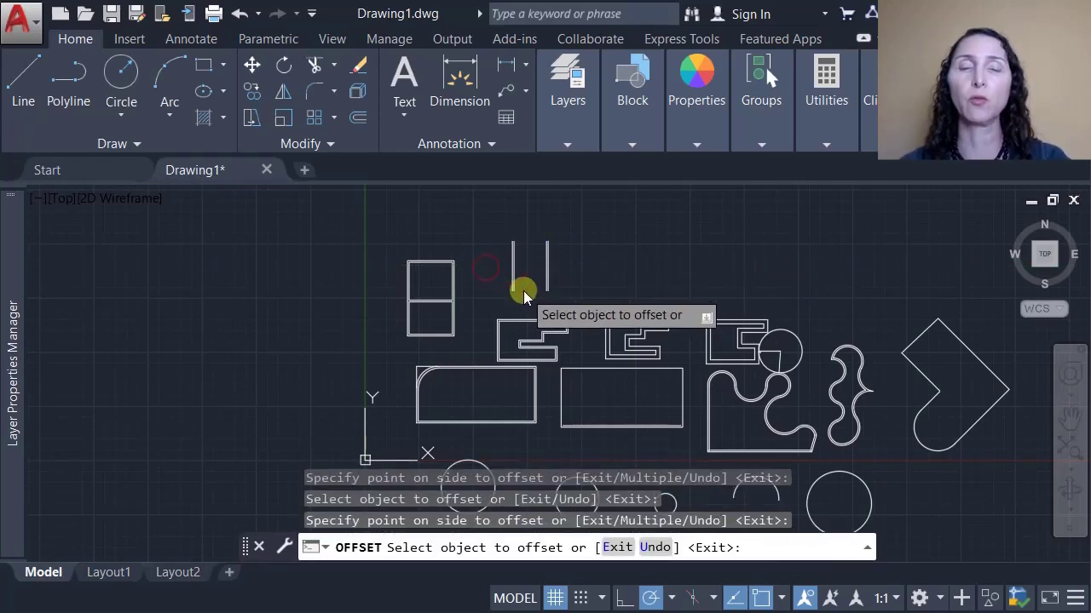
key(Return)
Draw a horizontal line crossing the upper part of both vertical line pairs and extending well past the right pair.
scroll(527, 272, up, 5)
scroll(493, 285, down, 4)
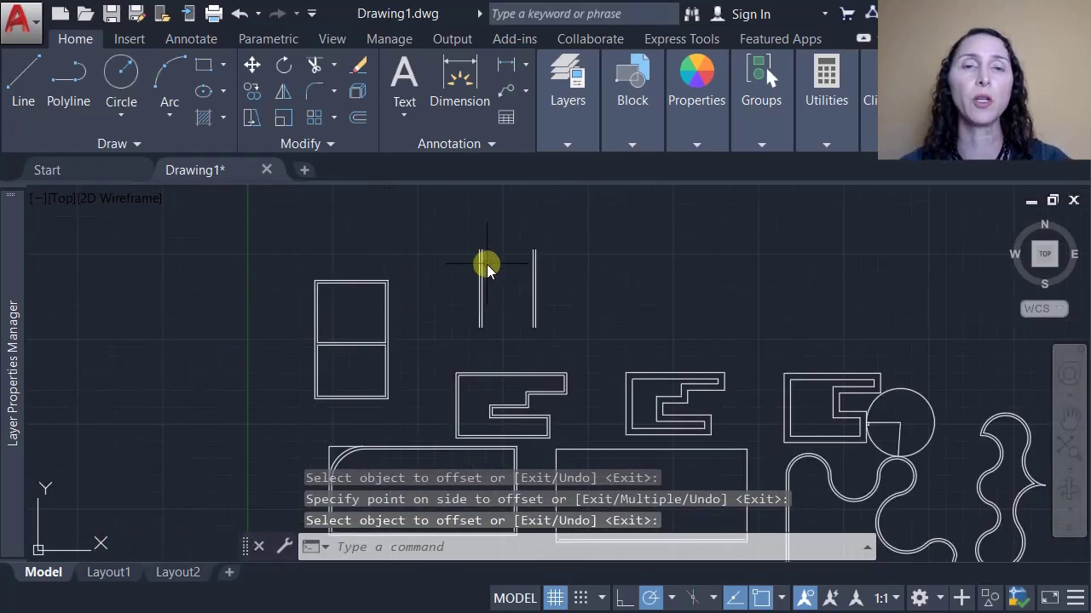
scroll(484, 274, up, 2)
key(Return)
click(438, 265)
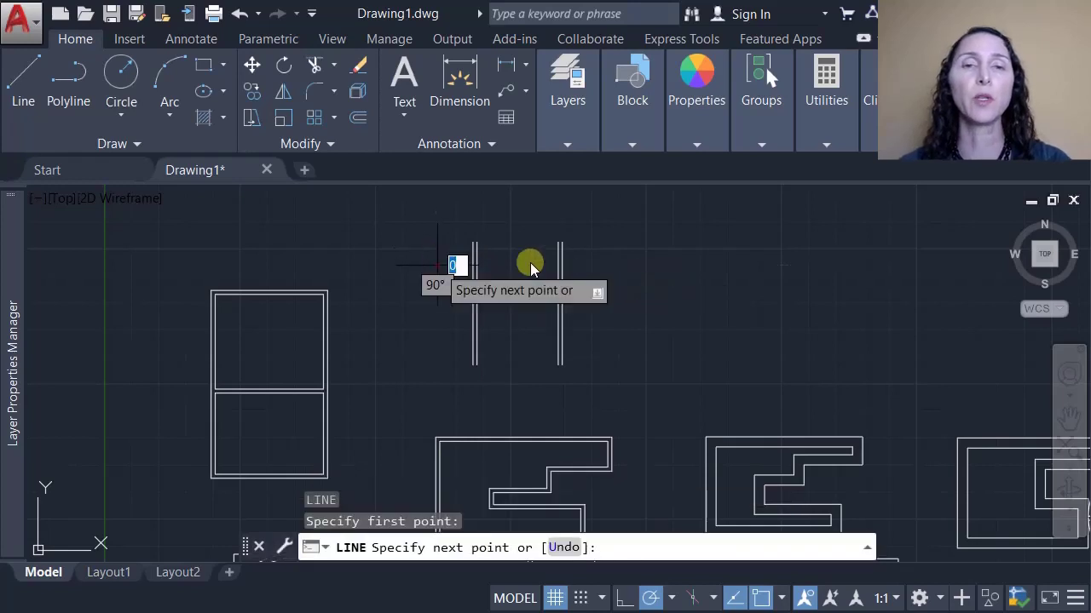
click(782, 266)
key(Return)
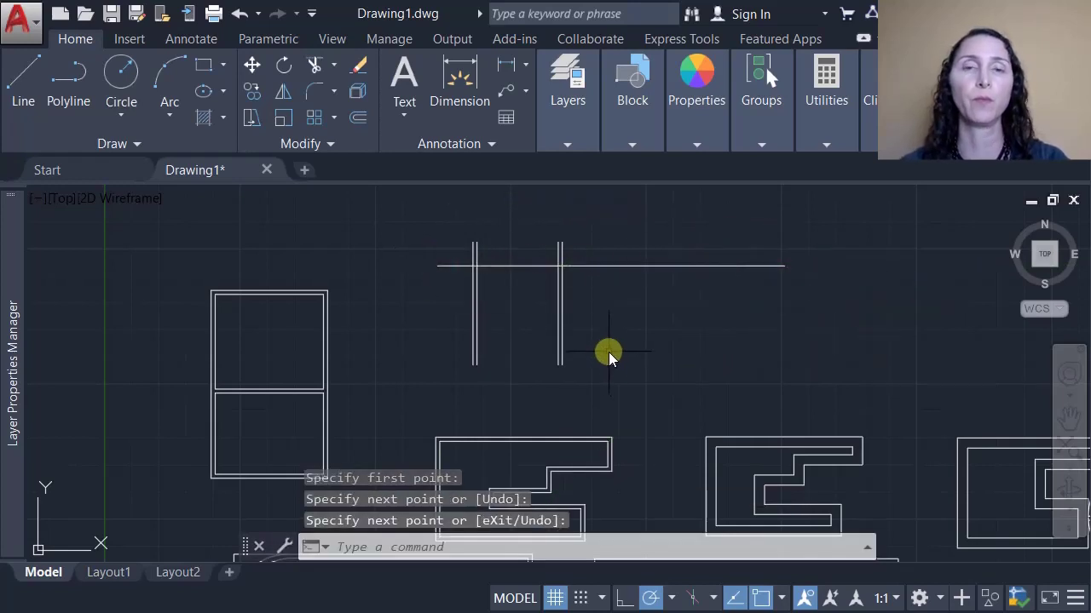
Offset the horizontal line downward by 2.5.
text(o)
key(Return)
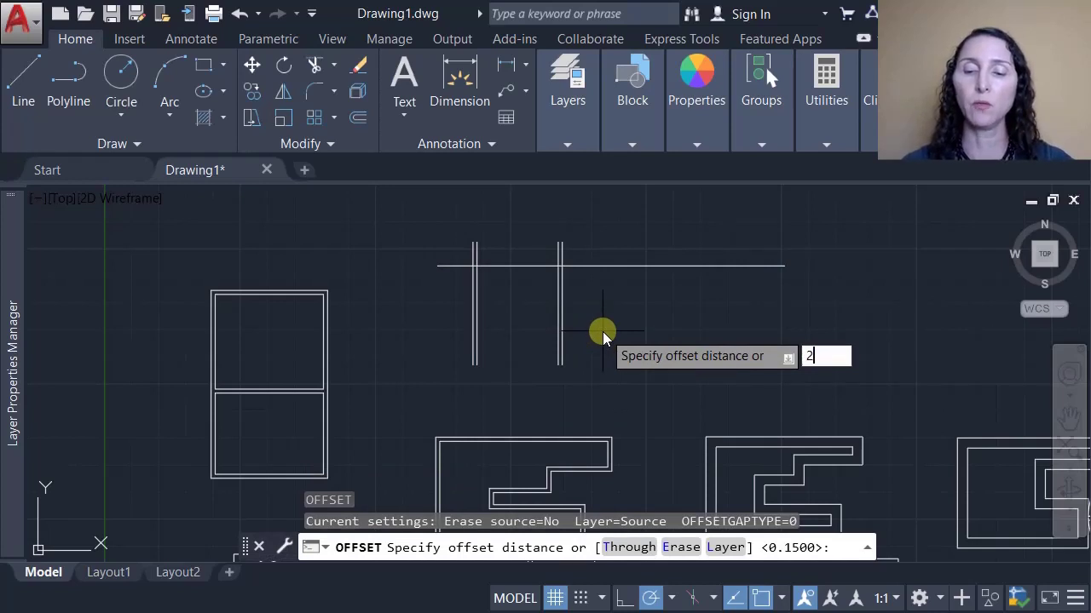
key(Return)
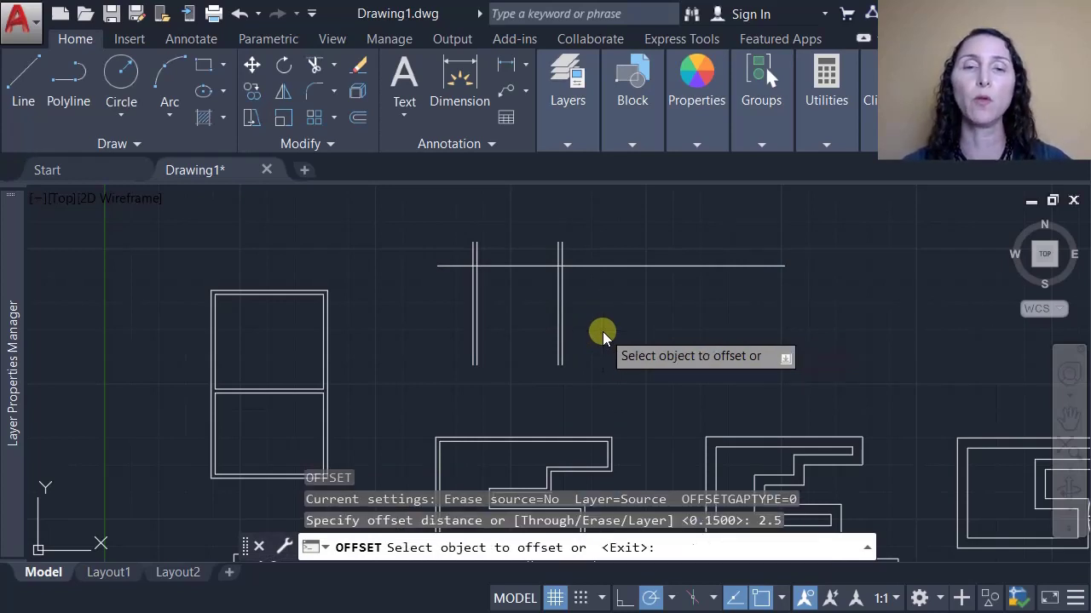
click(613, 266)
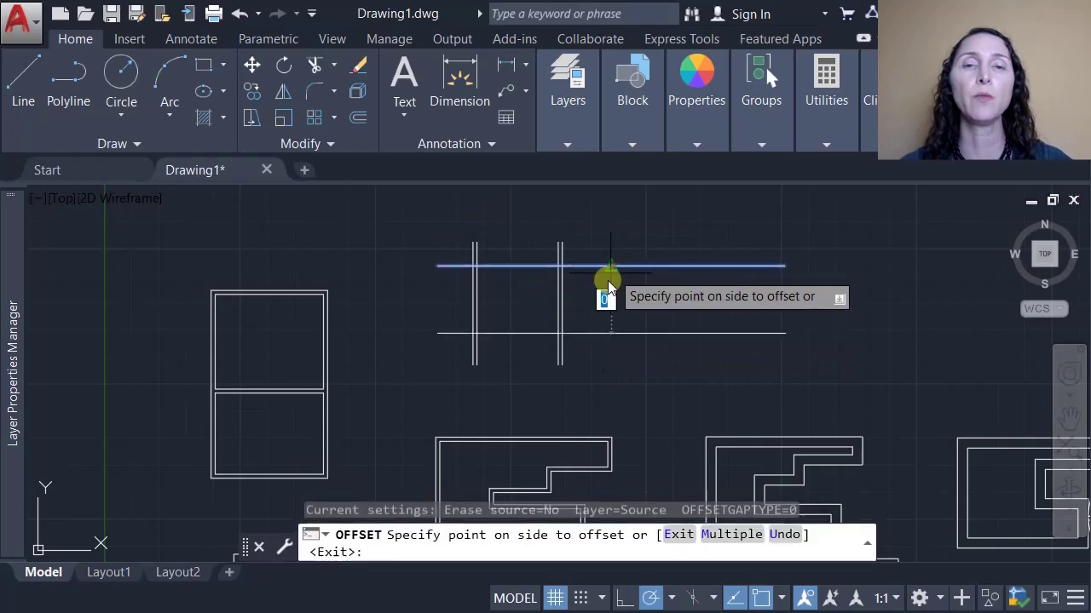
click(624, 307)
key(Return)
Offset the upper horizontal line upward and the lower one downward by 0.15 each.
key(Return)
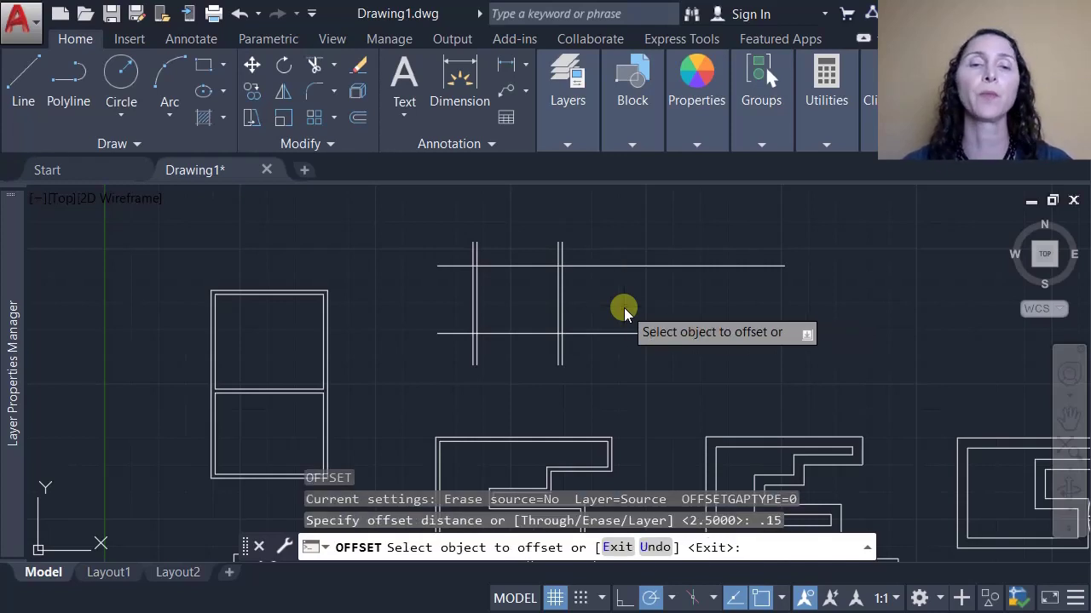
click(580, 336)
click(593, 379)
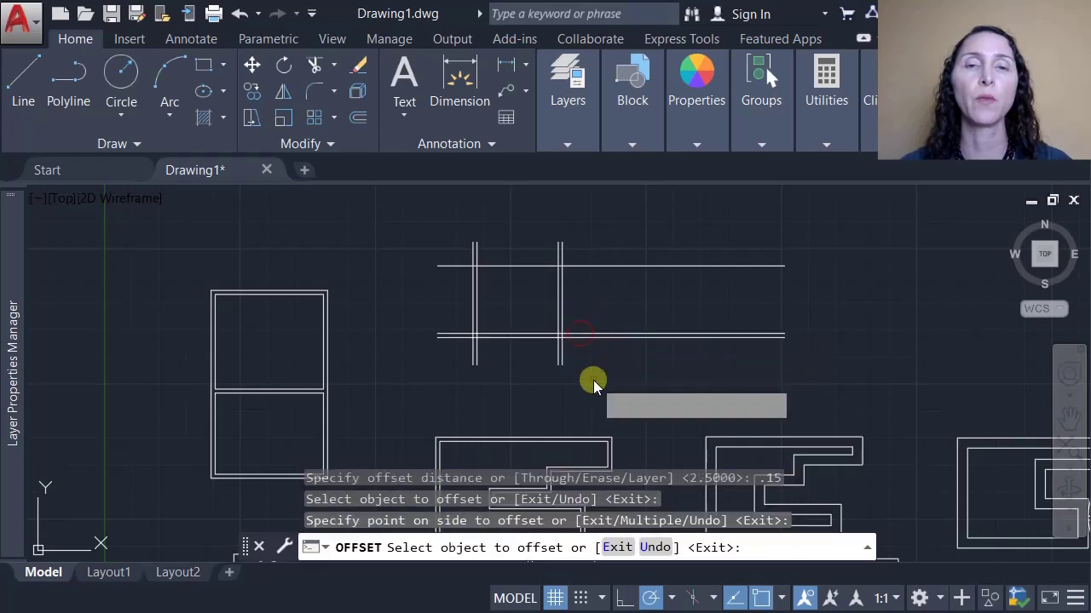
click(595, 268)
click(598, 218)
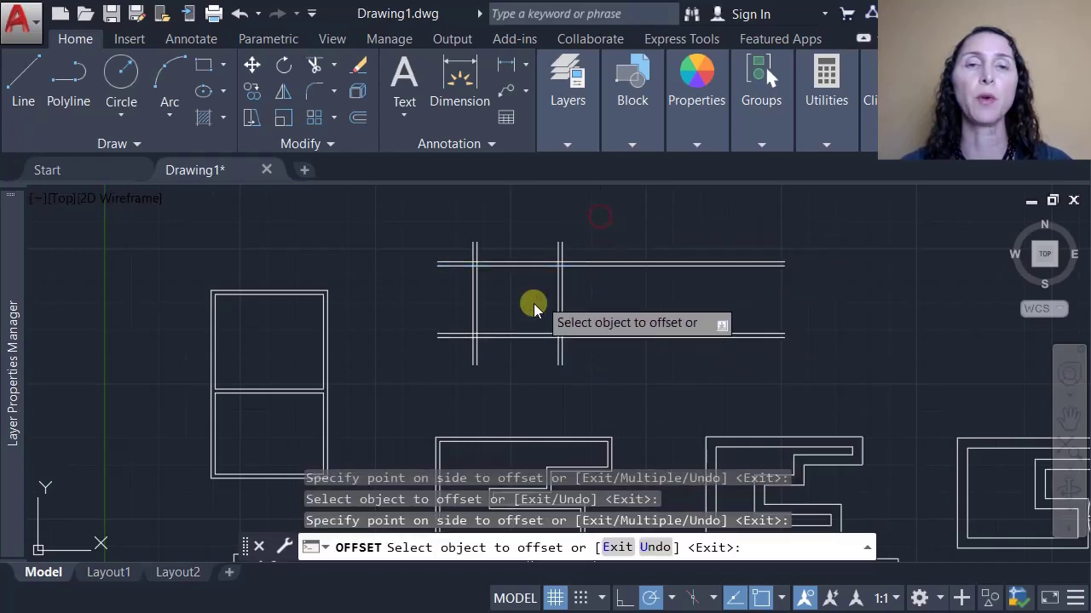
scroll(514, 288, up, 5)
scroll(513, 288, up, 2)
scroll(487, 327, down, 2)
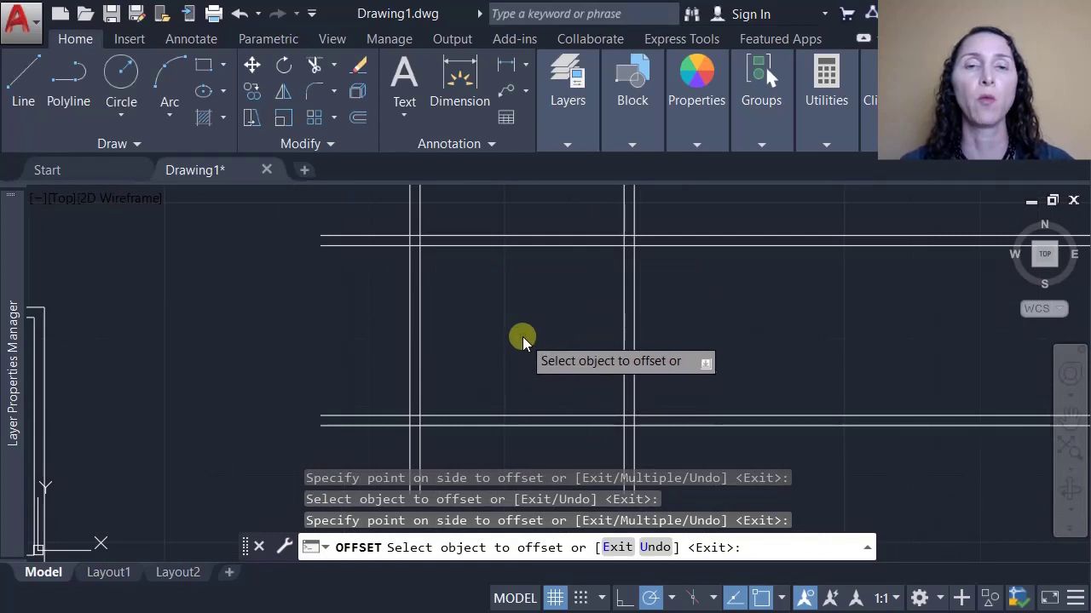
scroll(512, 350, down, 2)
key(Escape)
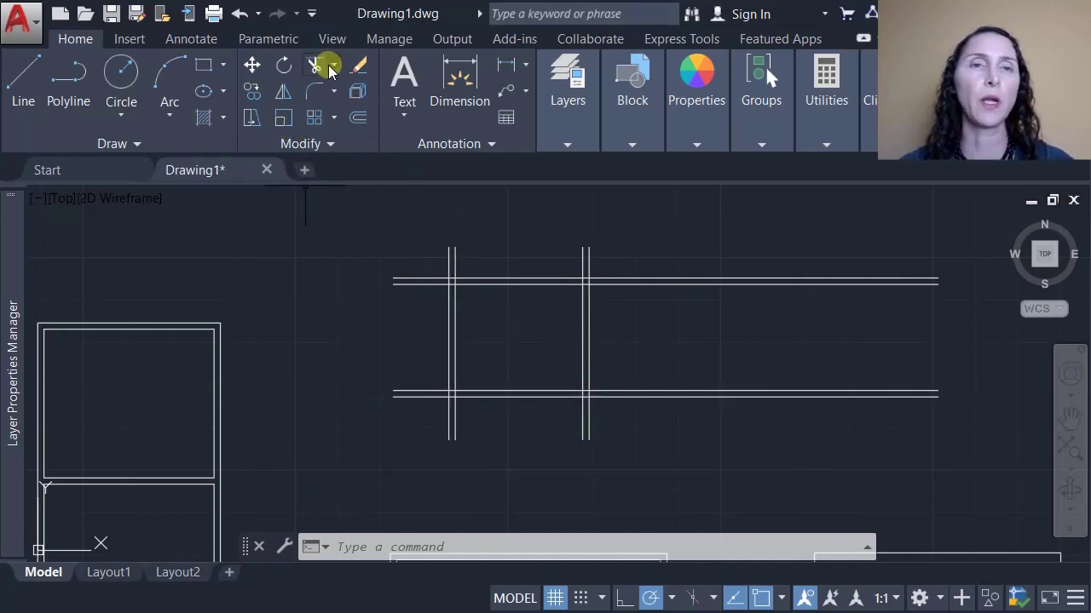
Fillet the inner lines of the upper-left crossing into a sharp corner, using radius 0 and Trim mode.
click(313, 92)
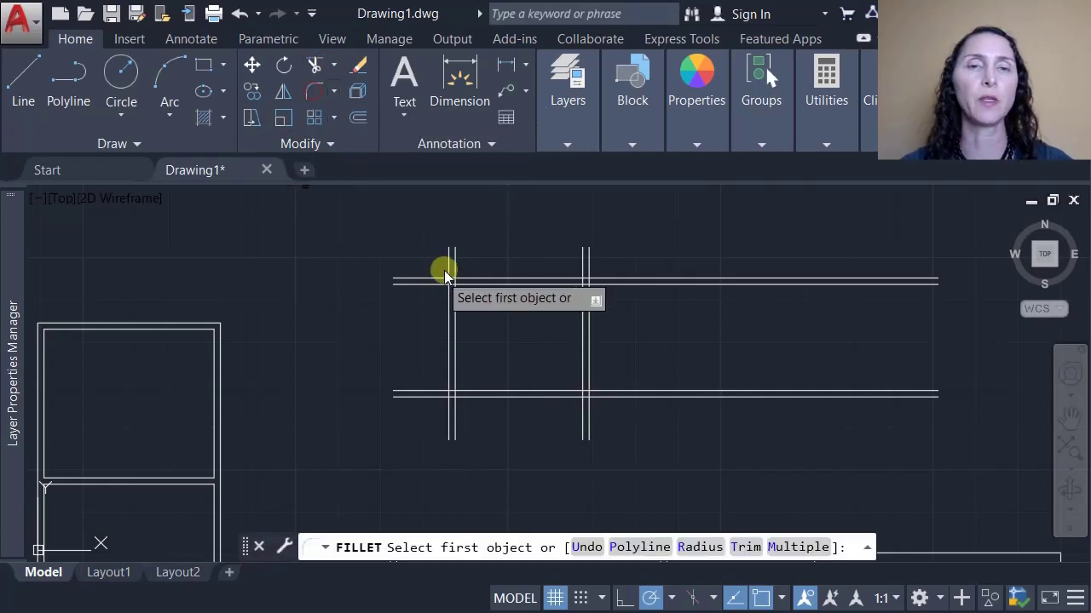
click(706, 550)
key(Return)
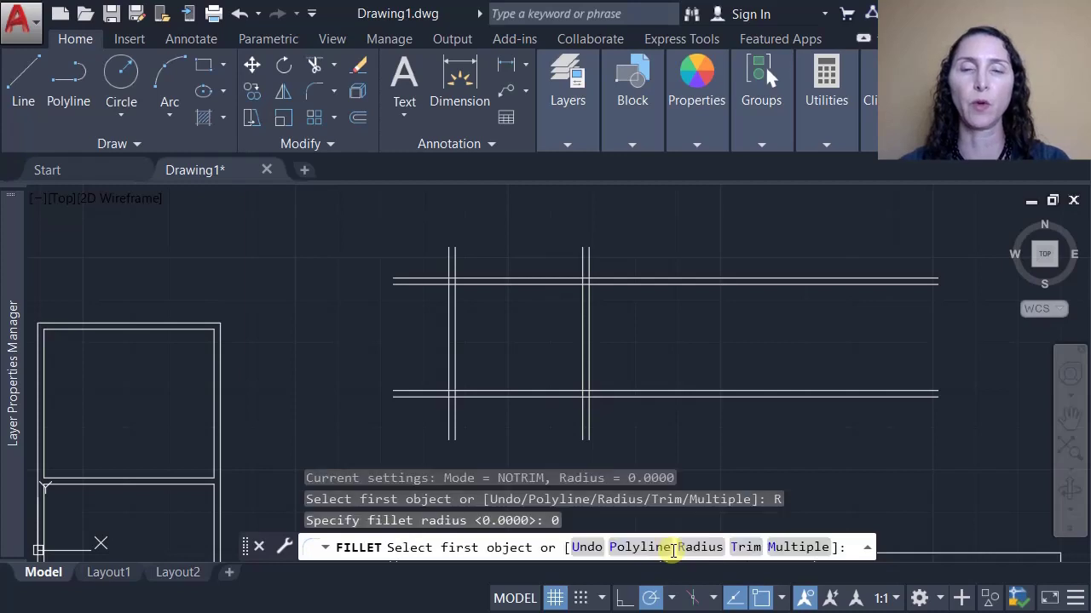
click(745, 549)
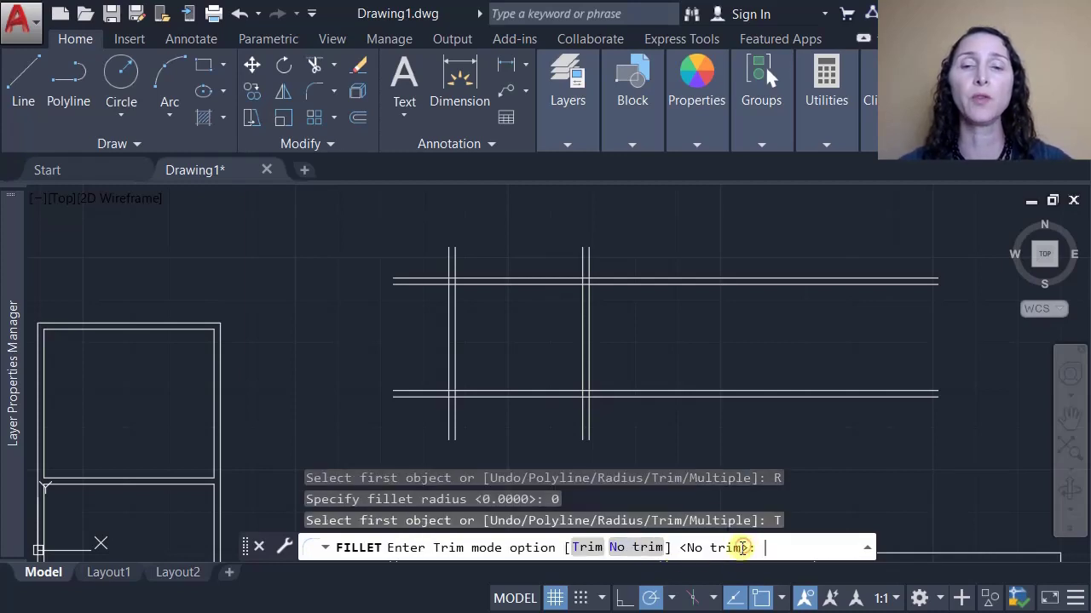
click(586, 549)
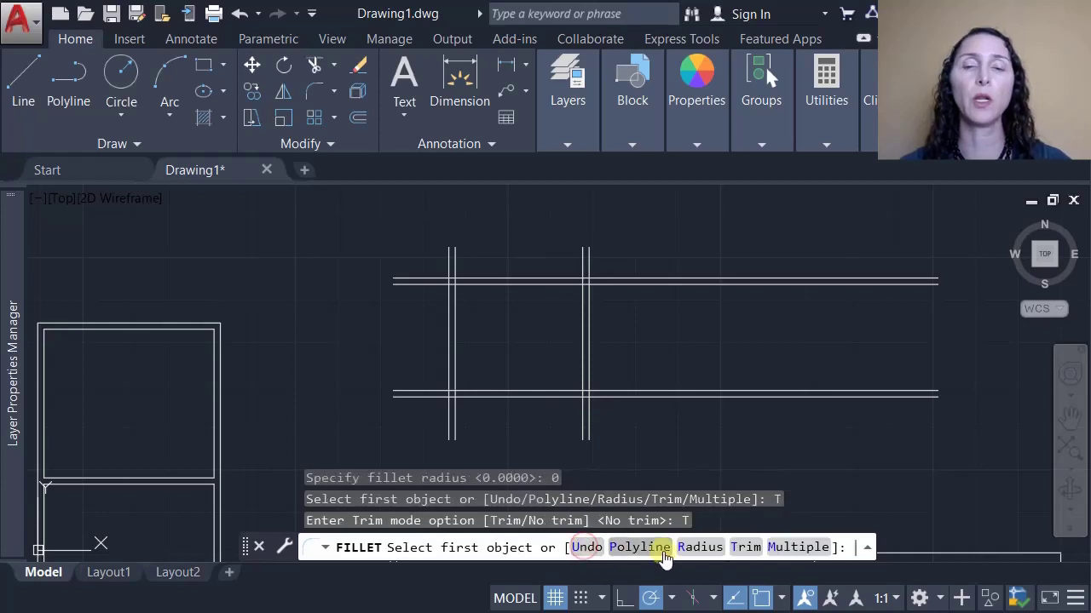
click(453, 307)
click(477, 286)
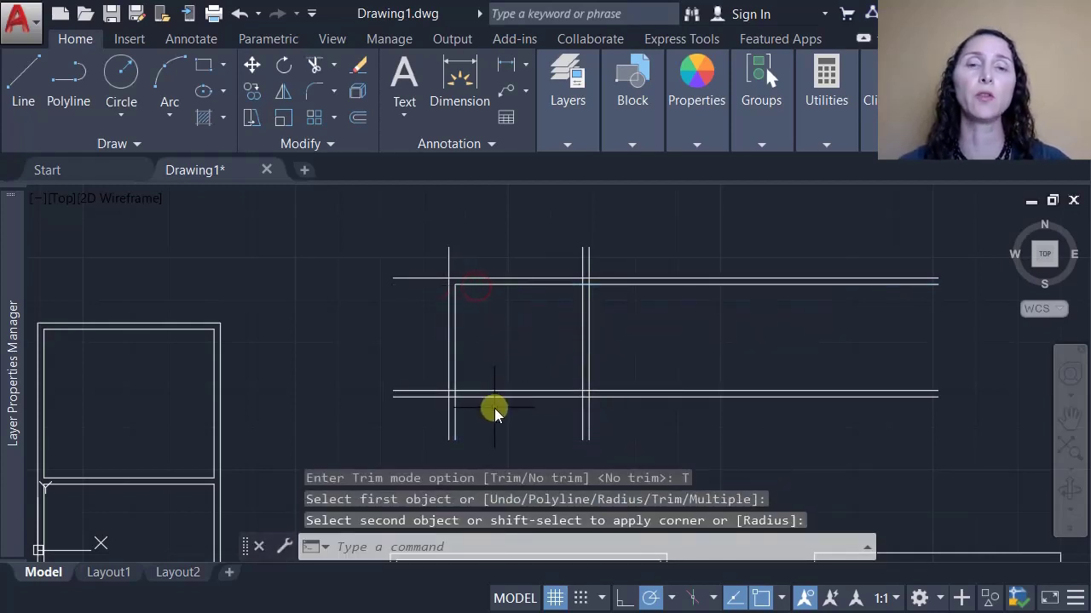
Try to fillet the outer lines of the upper-left crossing in No trim mode.
click(311, 87)
click(746, 548)
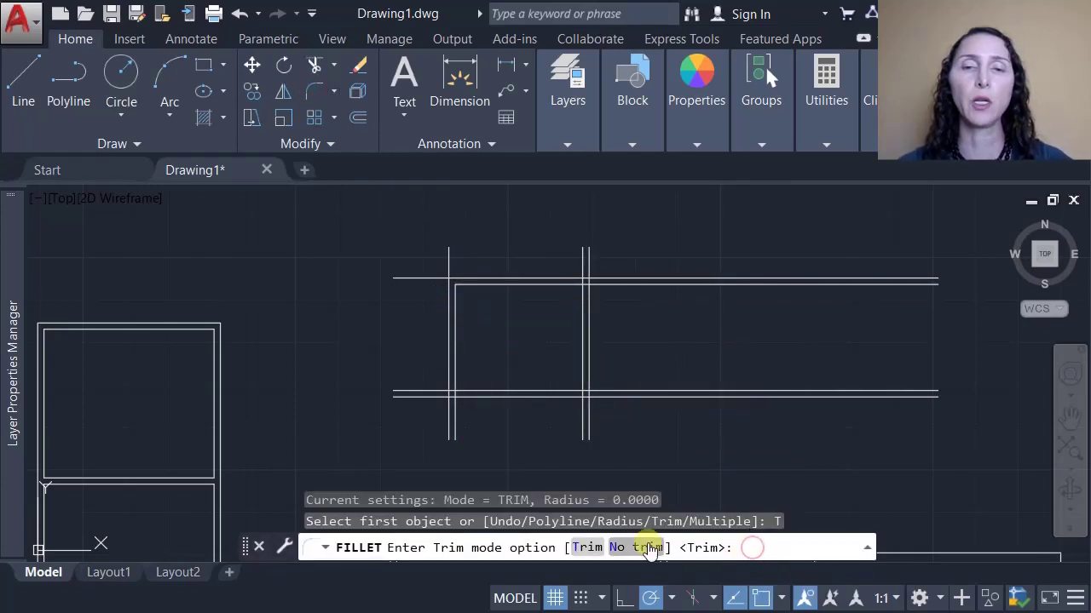
click(641, 548)
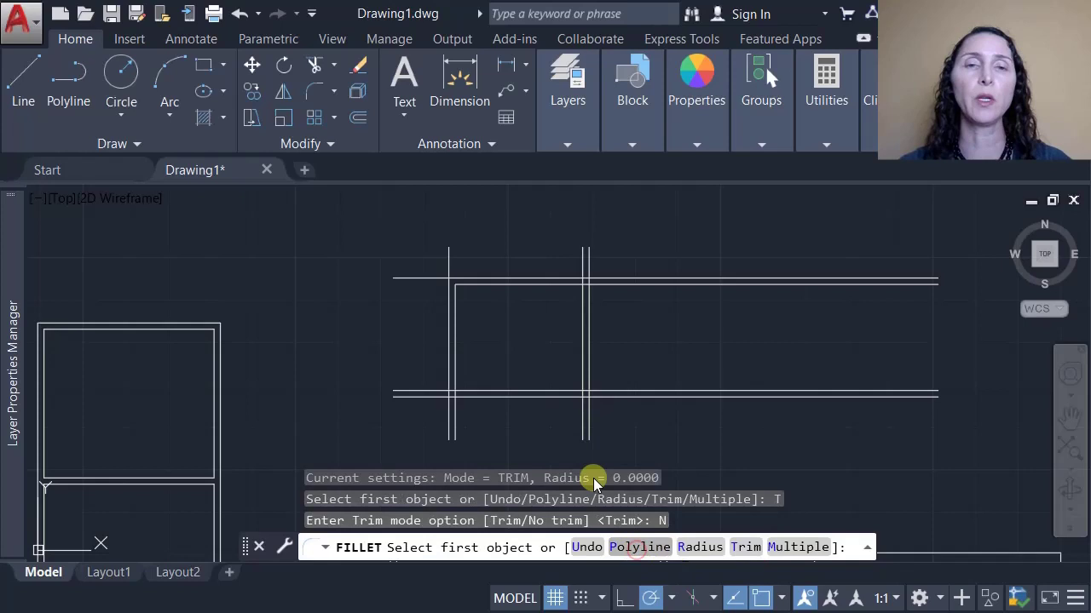
click(452, 290)
click(507, 401)
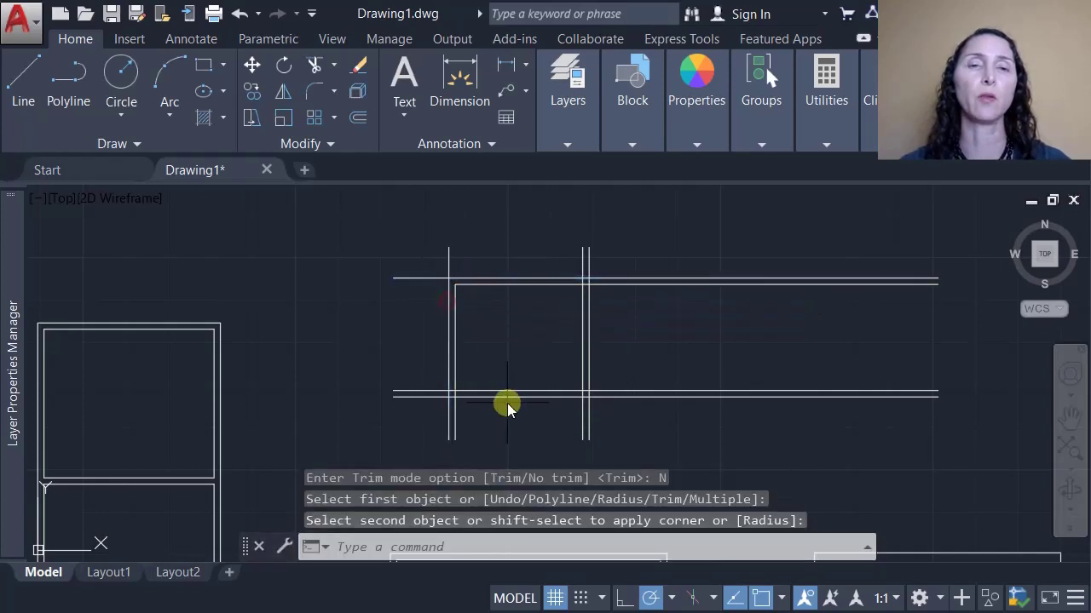
Fillet the outer lines of the upper-left crossing into a sharp corner, with radius 0 and Trim mode.
click(314, 88)
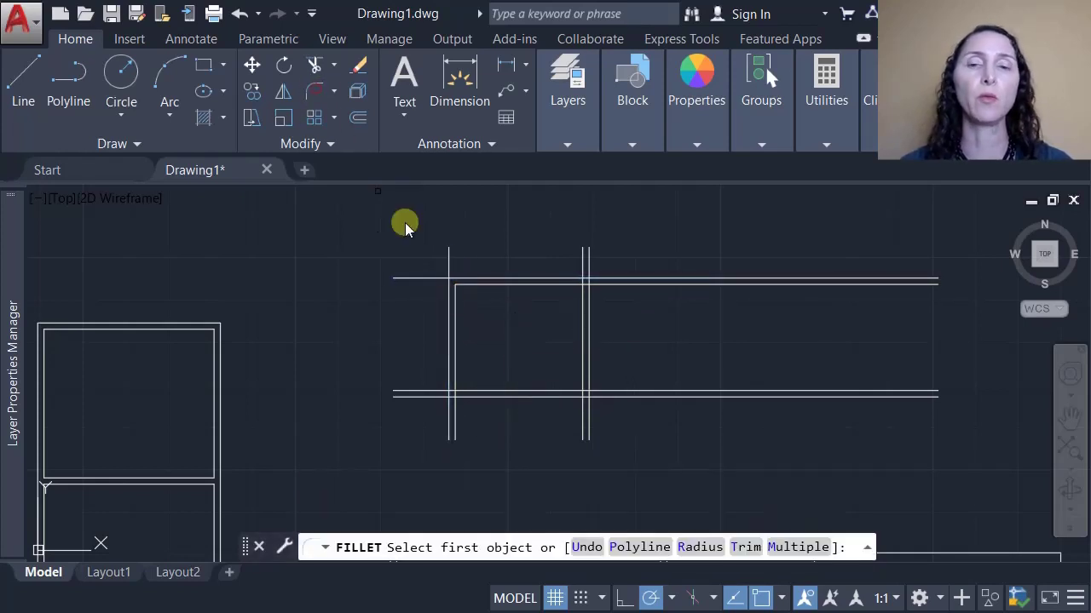
click(700, 547)
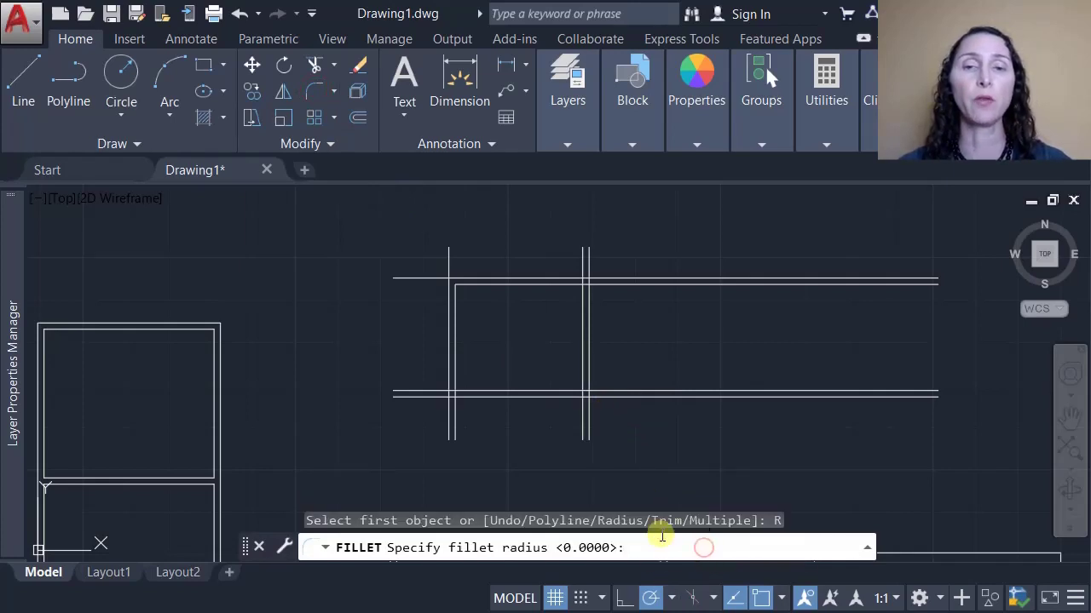
key(Return)
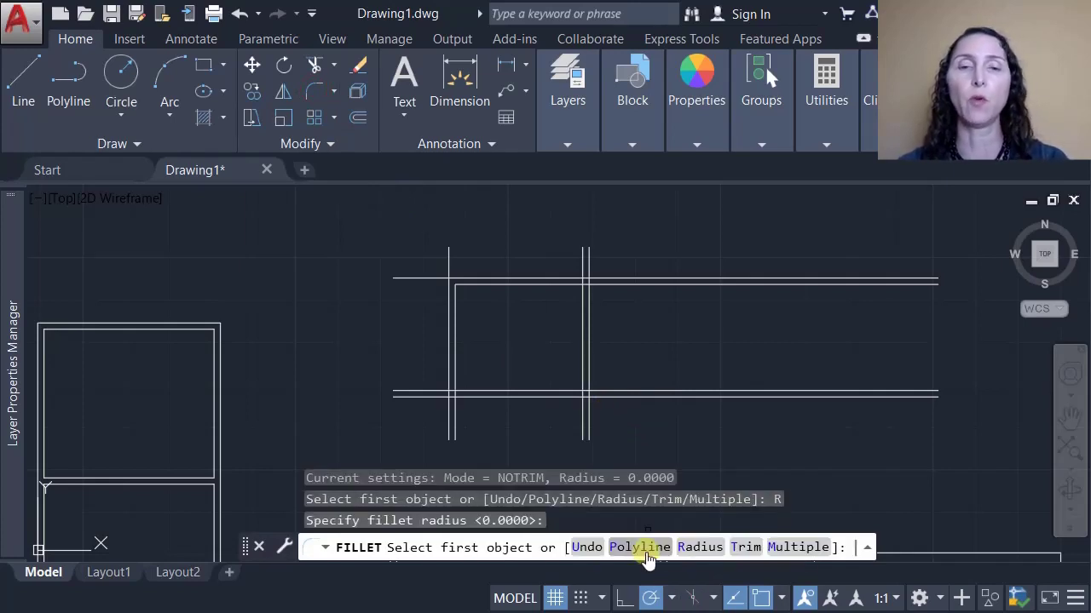
click(739, 548)
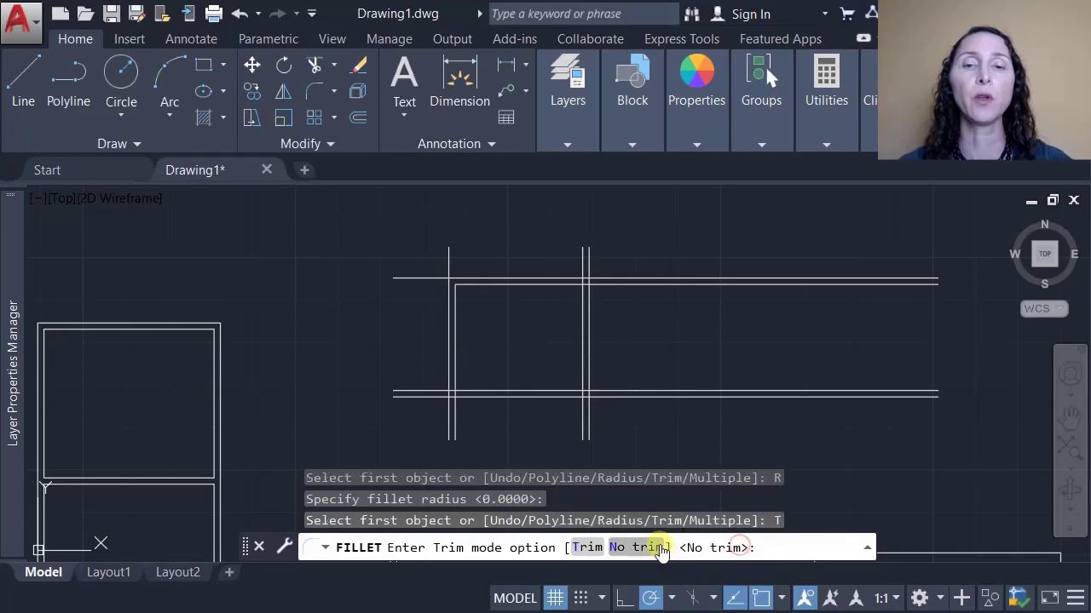
click(588, 548)
click(446, 284)
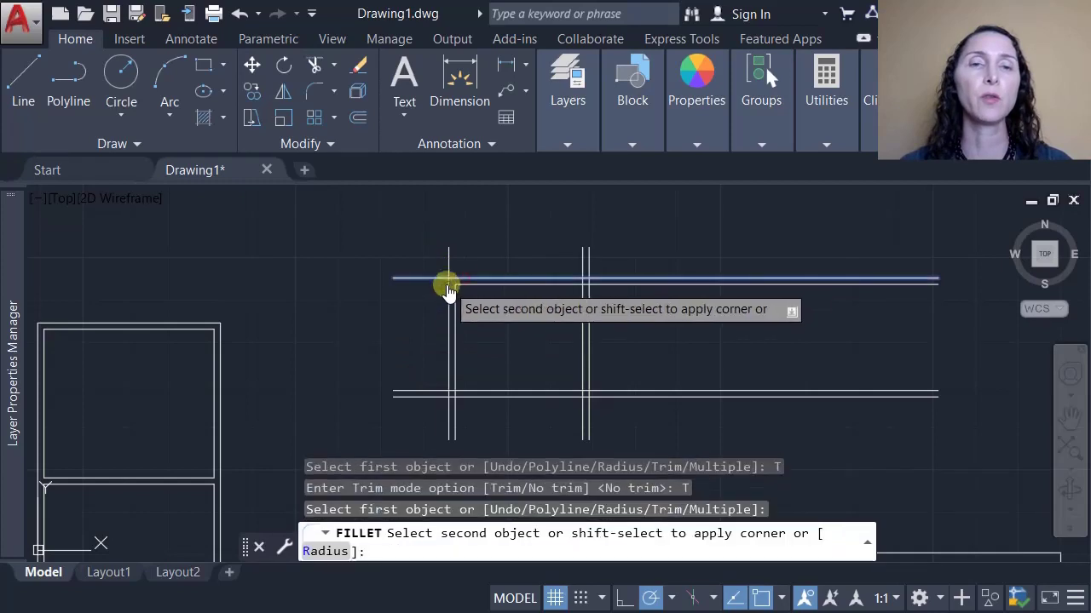
click(446, 296)
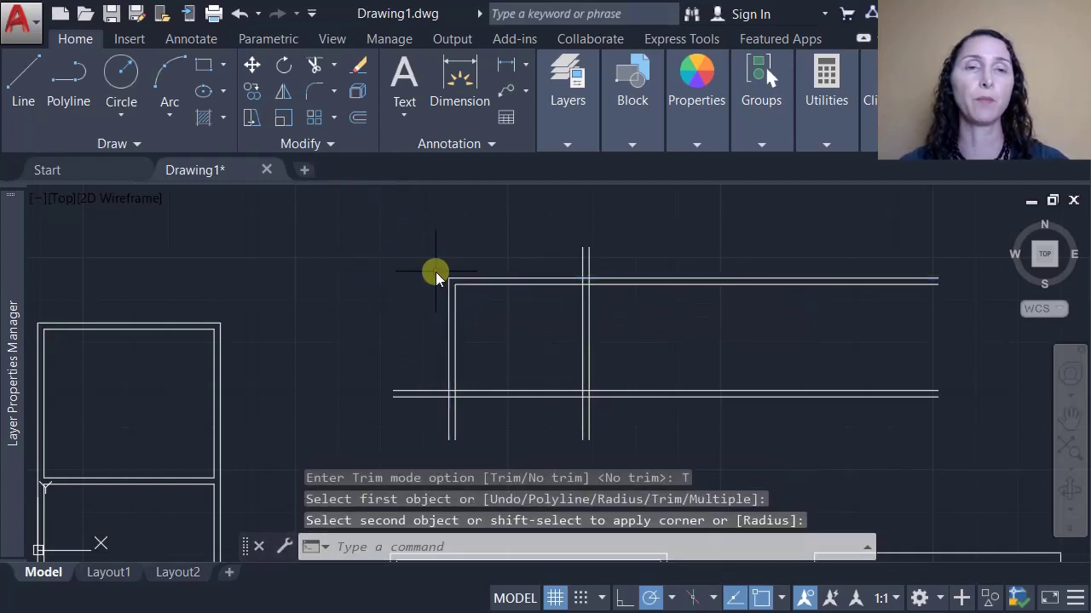
Fillet the inner lower horizontal line with the inner line of the right vertical pair, keeping the parts facing the room.
click(313, 92)
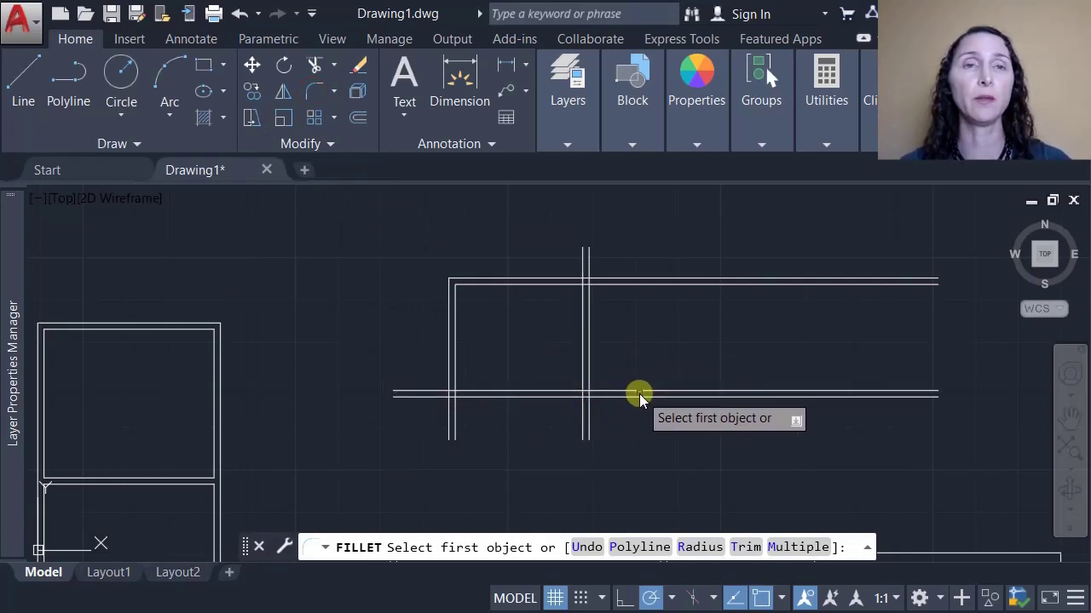
click(545, 390)
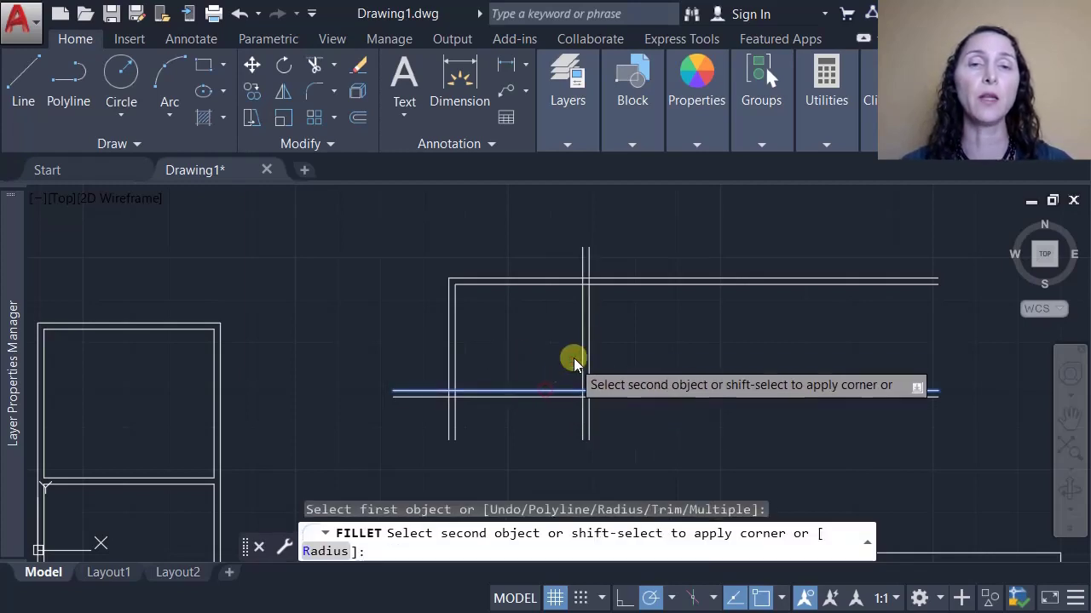
click(582, 344)
click(582, 344)
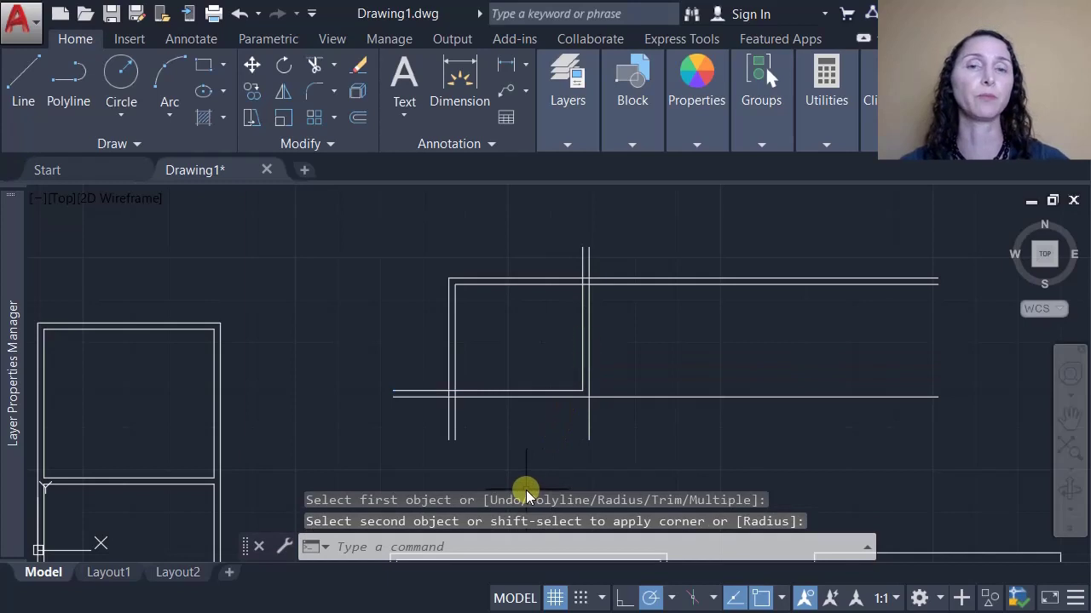
Try to fillet the outer lines of the lower-right crossing using the parts facing away from the room, and undo it.
click(315, 93)
click(589, 417)
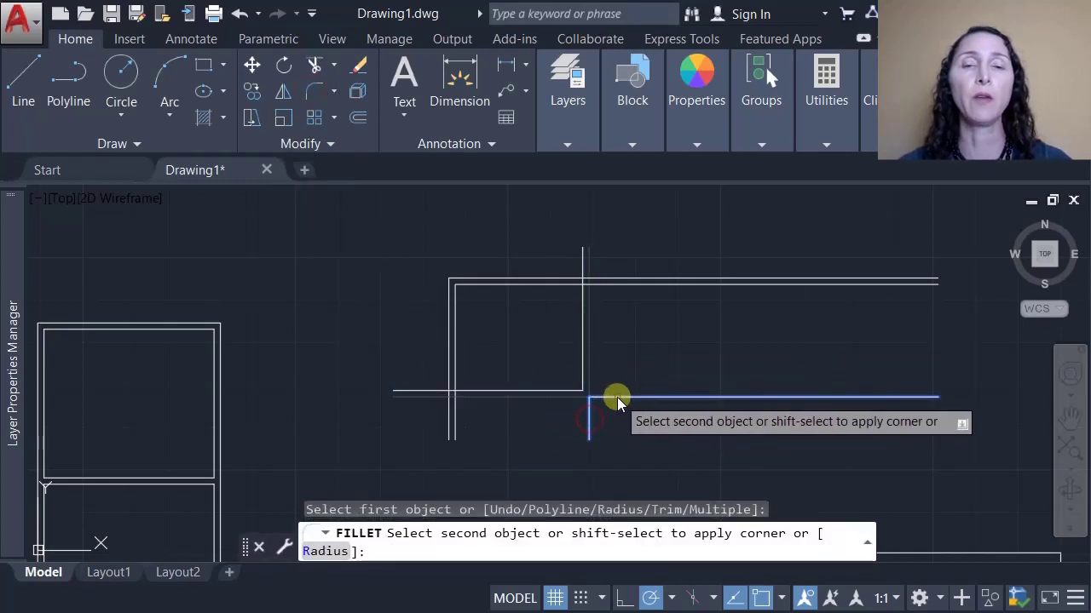
click(622, 397)
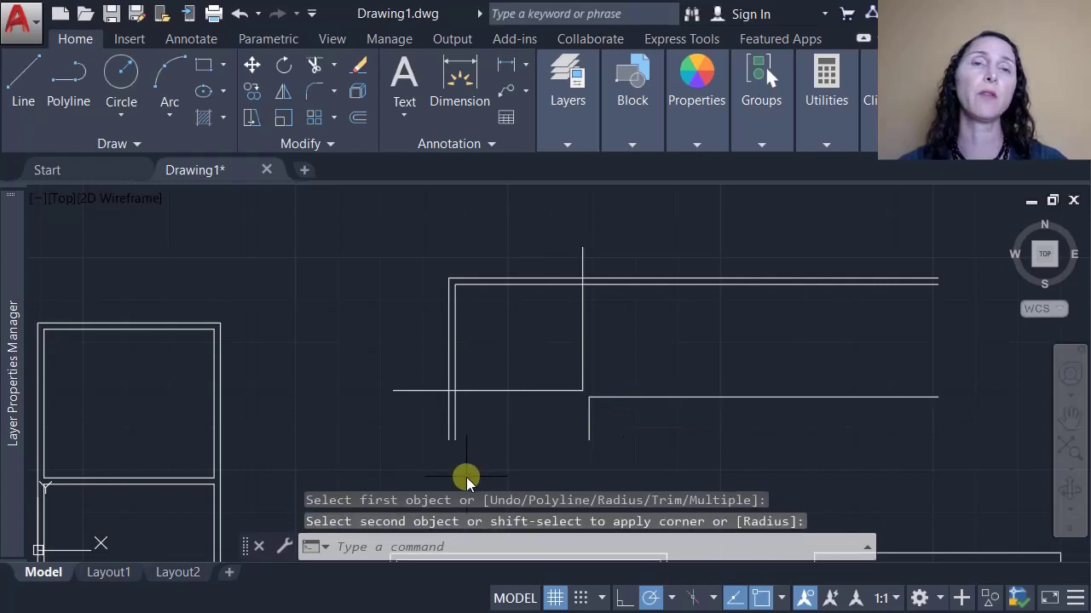
key(ctrl+z)
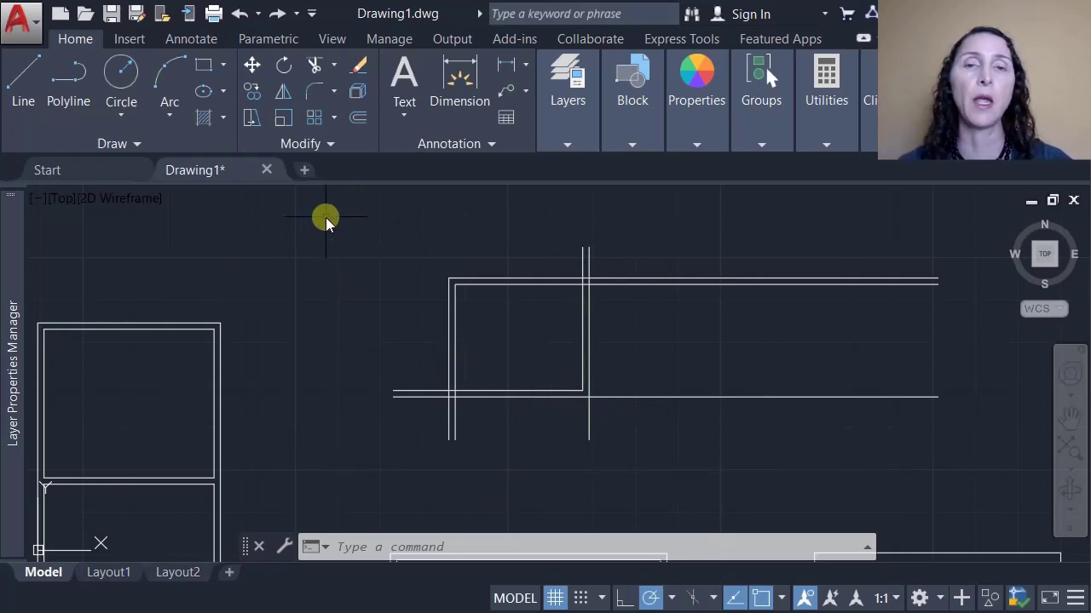
Chamfer the inner lines of the lower-left crossing into a sharp corner, with both chamfer distances at 0.
click(334, 93)
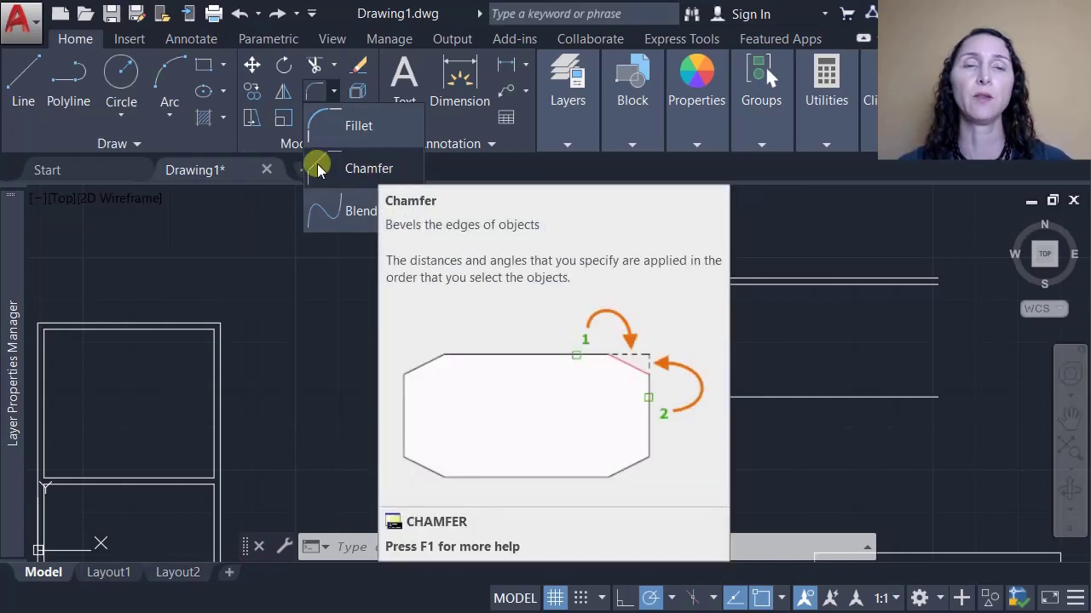
click(369, 169)
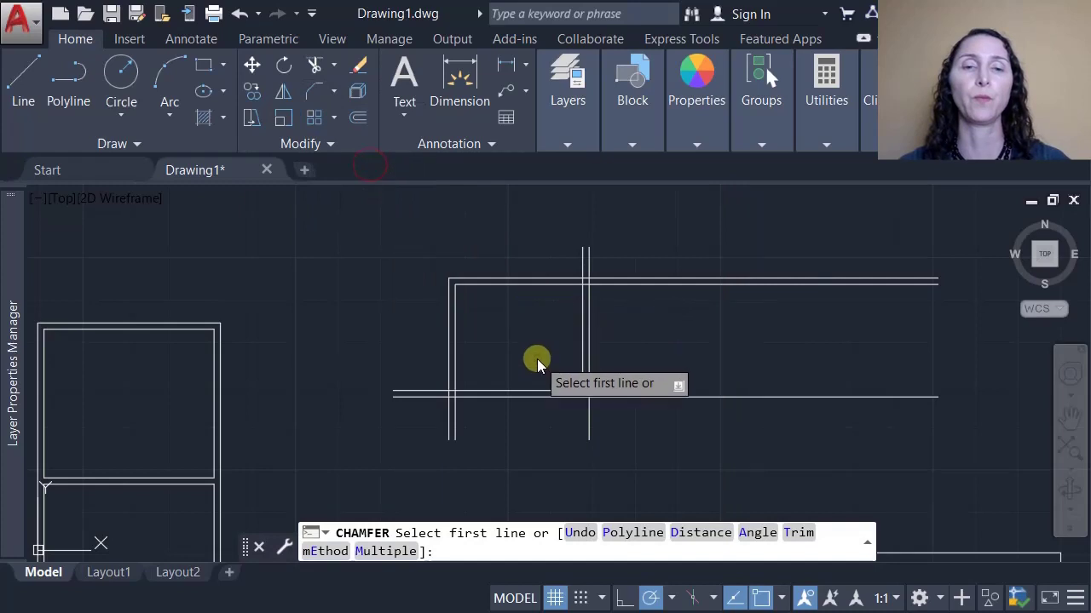
click(700, 534)
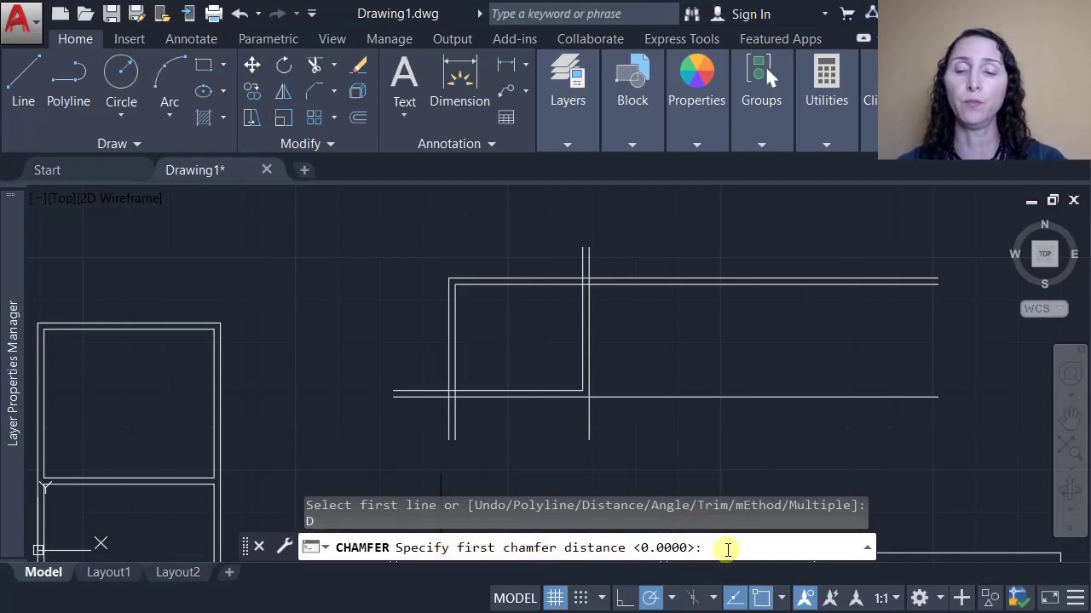
key(Return)
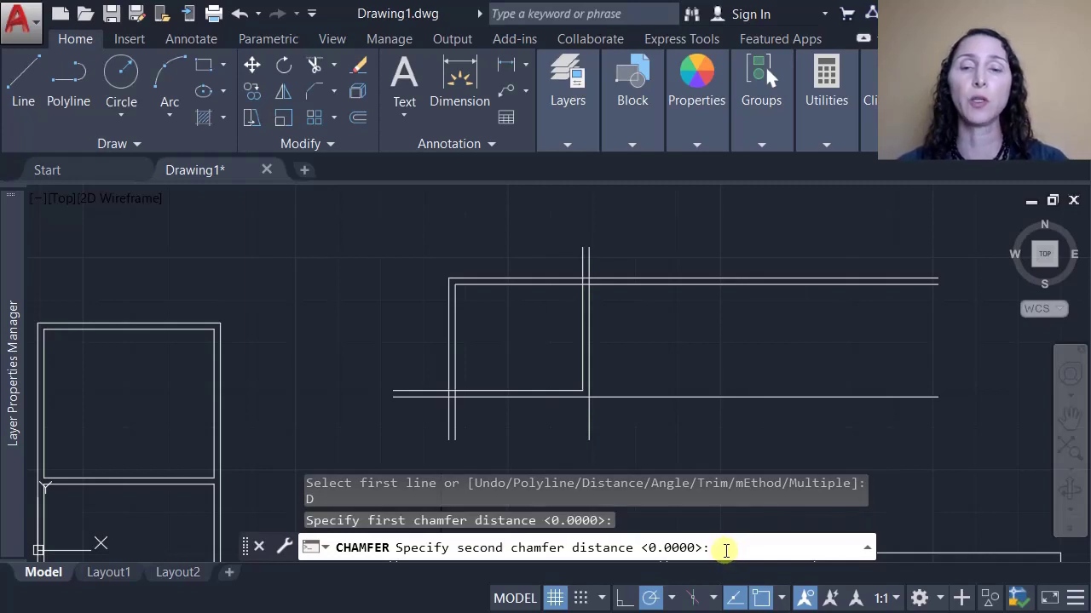
key(Return)
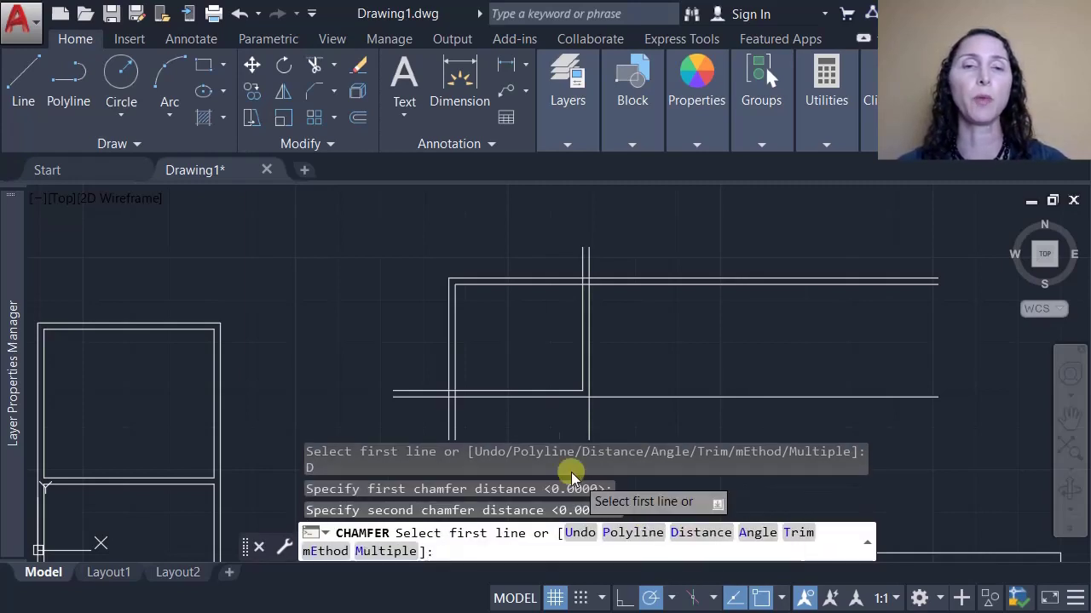
click(454, 372)
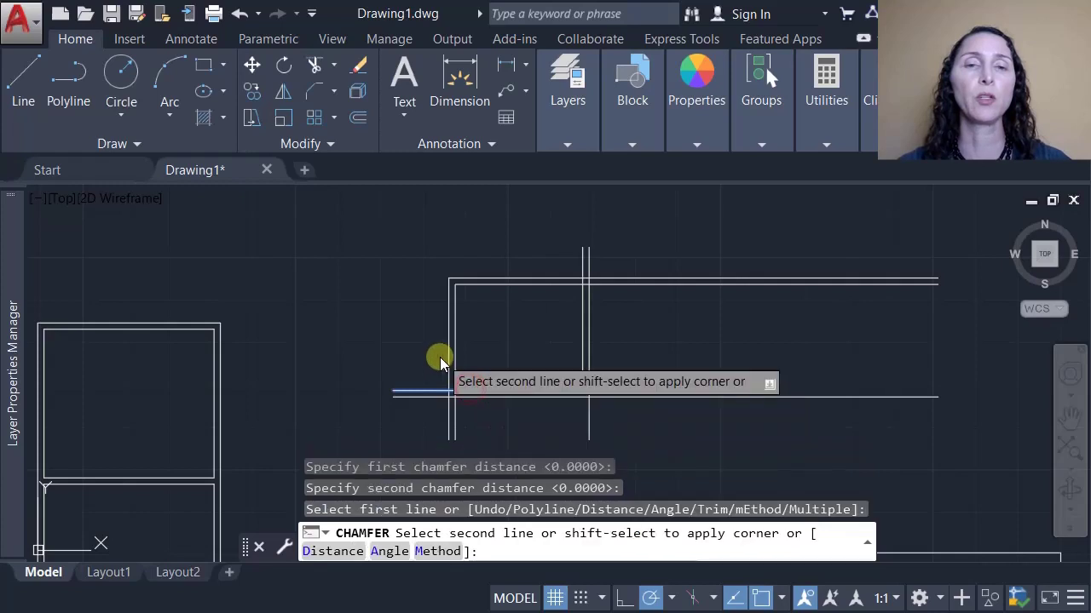
click(453, 356)
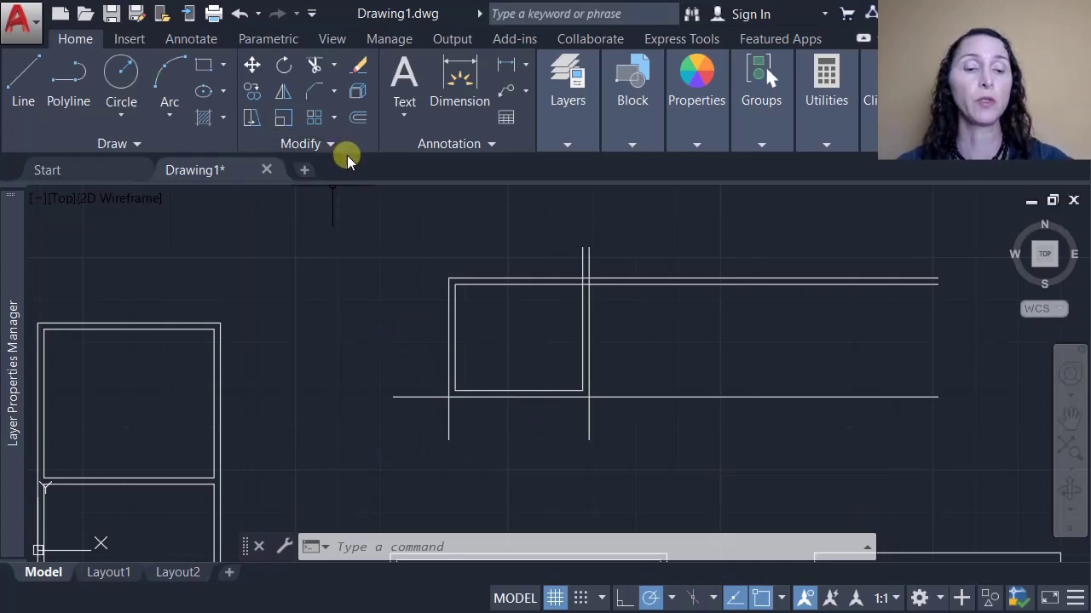
Chamfer the room's lower-left inner corner with first and second distances of 1.
text(cha)
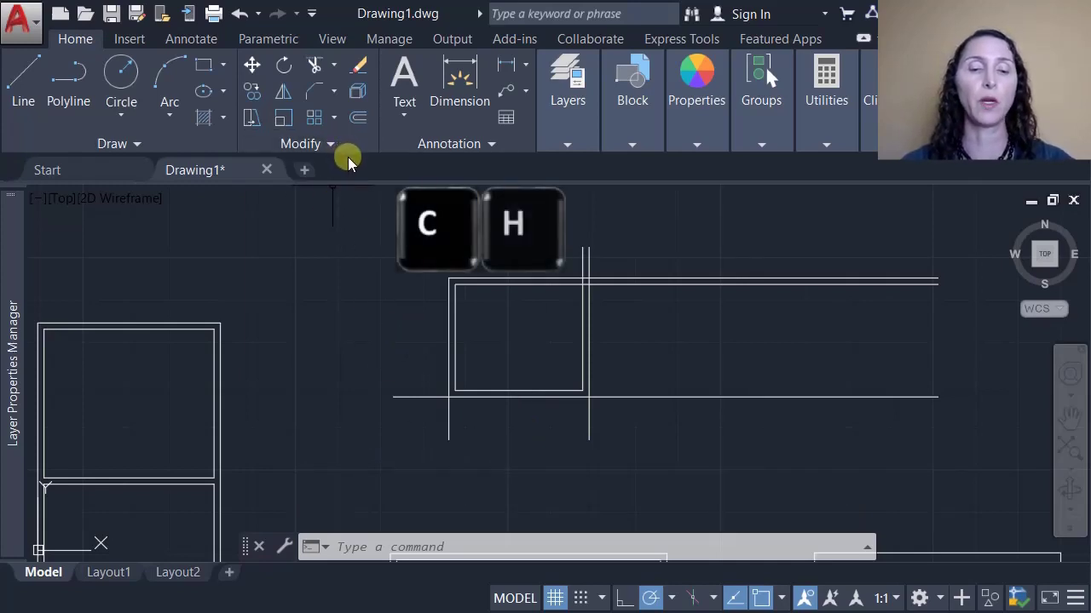
text(h)
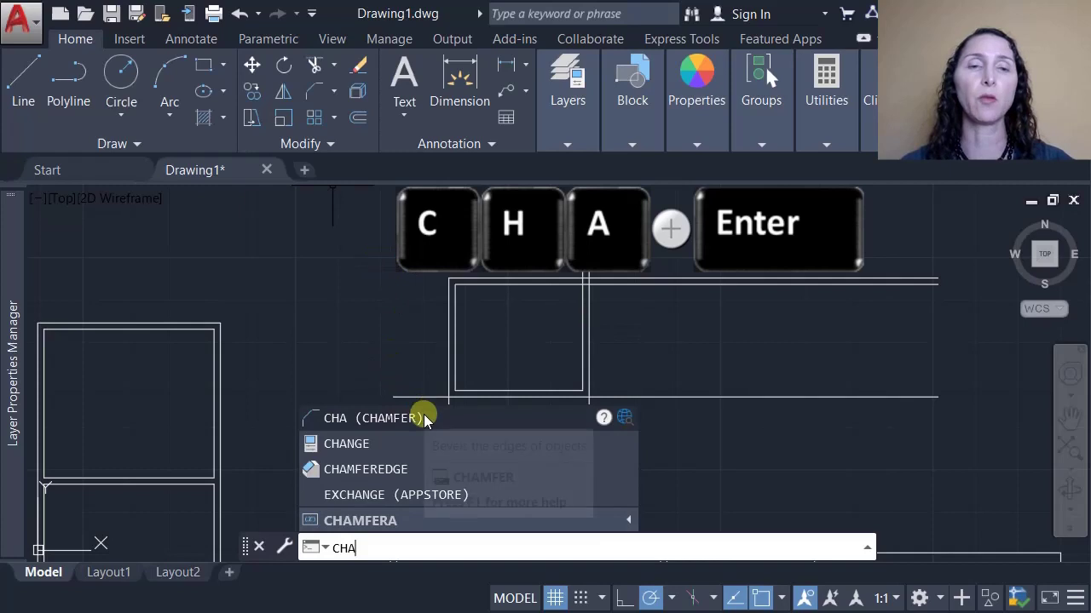
key(Return)
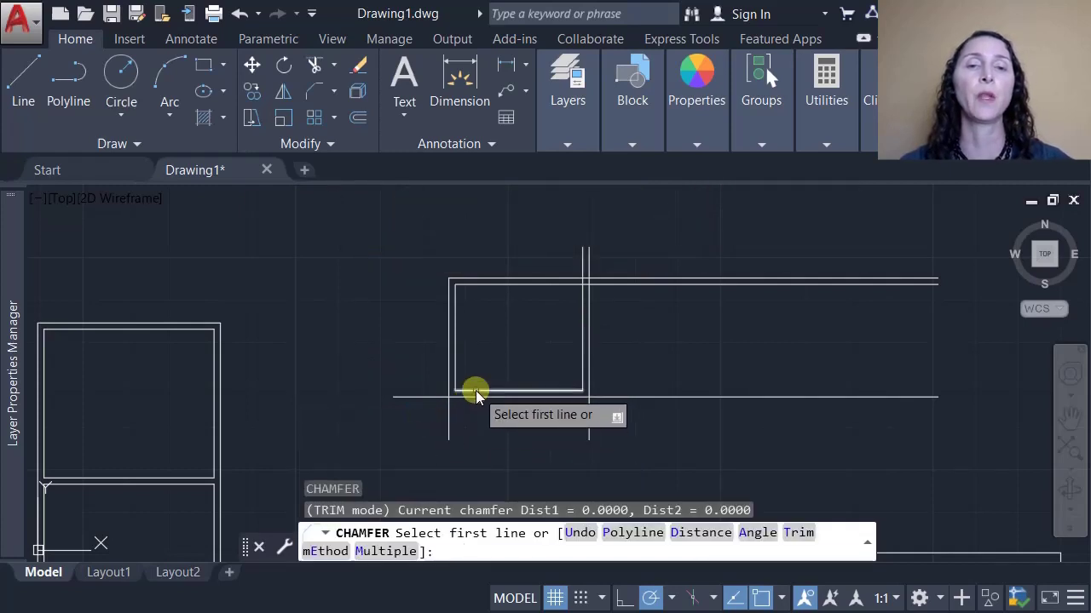
click(704, 543)
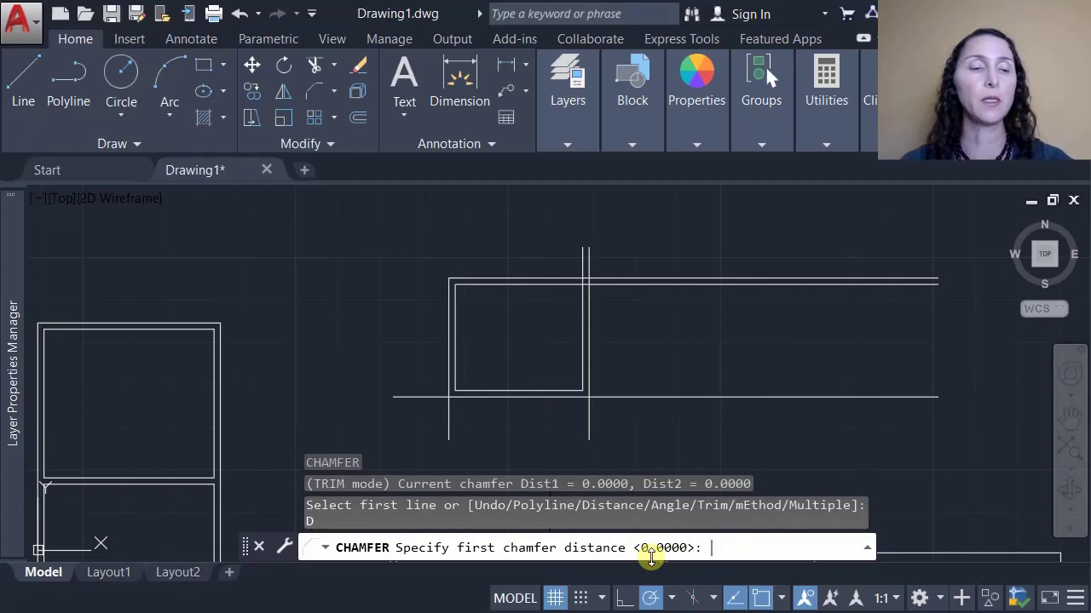
text(1)
key(Return)
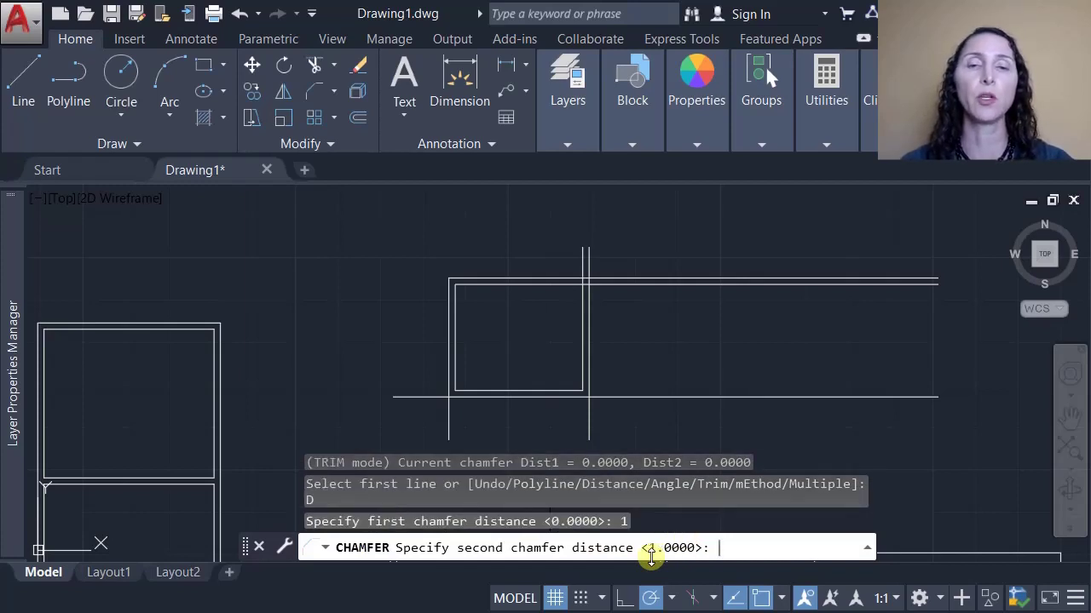
key(Return)
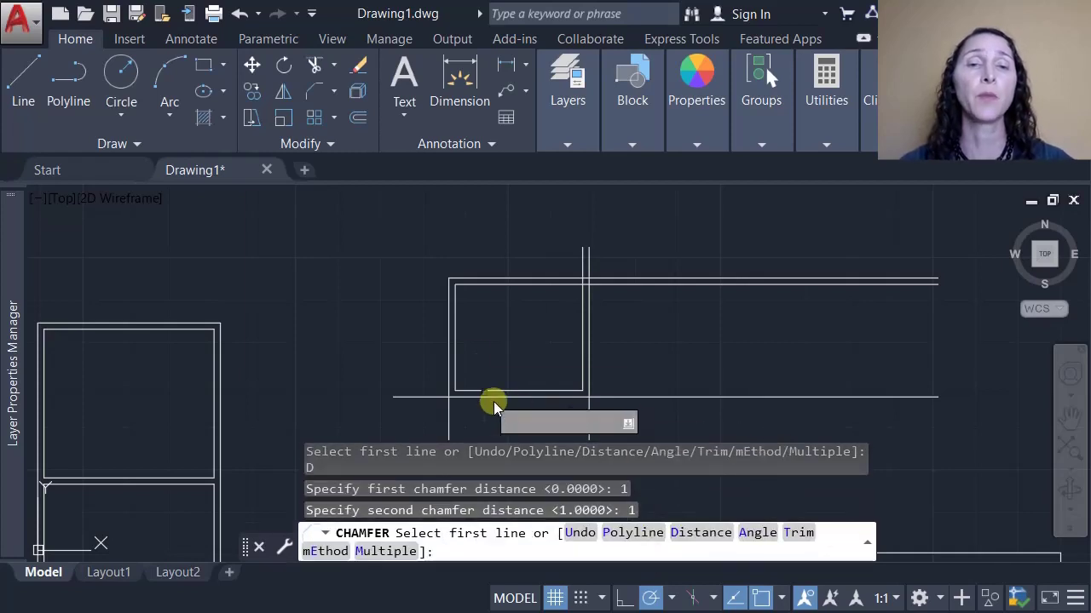
click(470, 385)
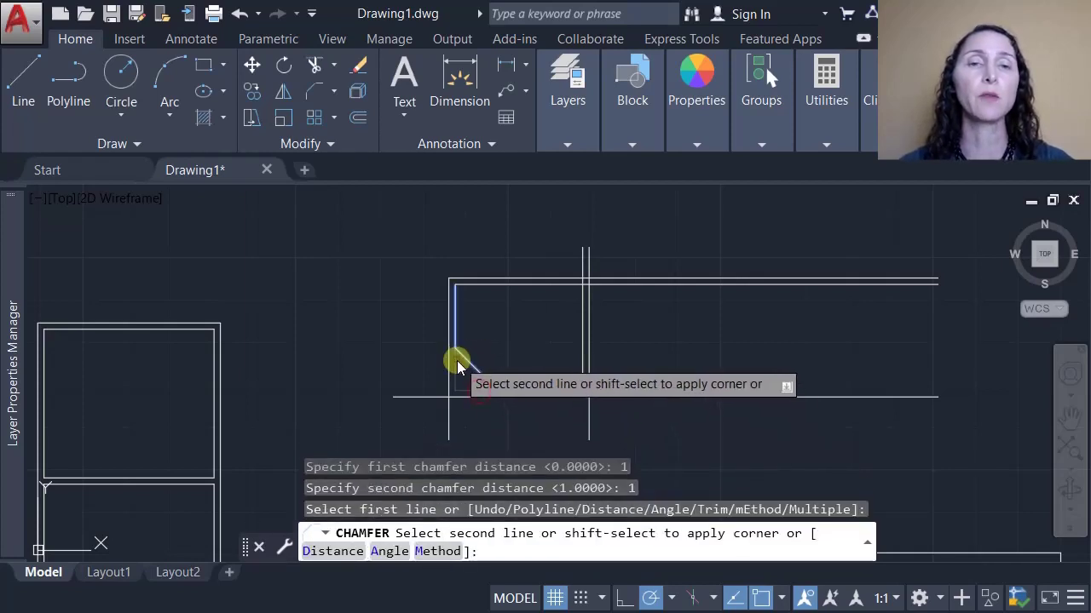
click(455, 340)
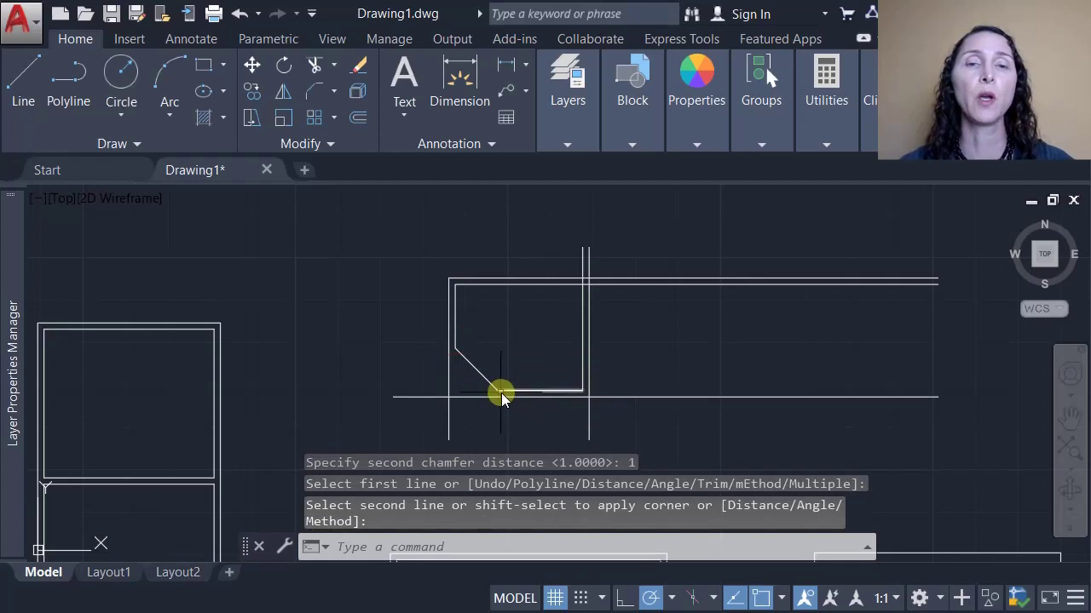
Inspect the length and angle of the chamfer line at the lower-left inner corner, and clear the selection.
scroll(461, 404, up, 5)
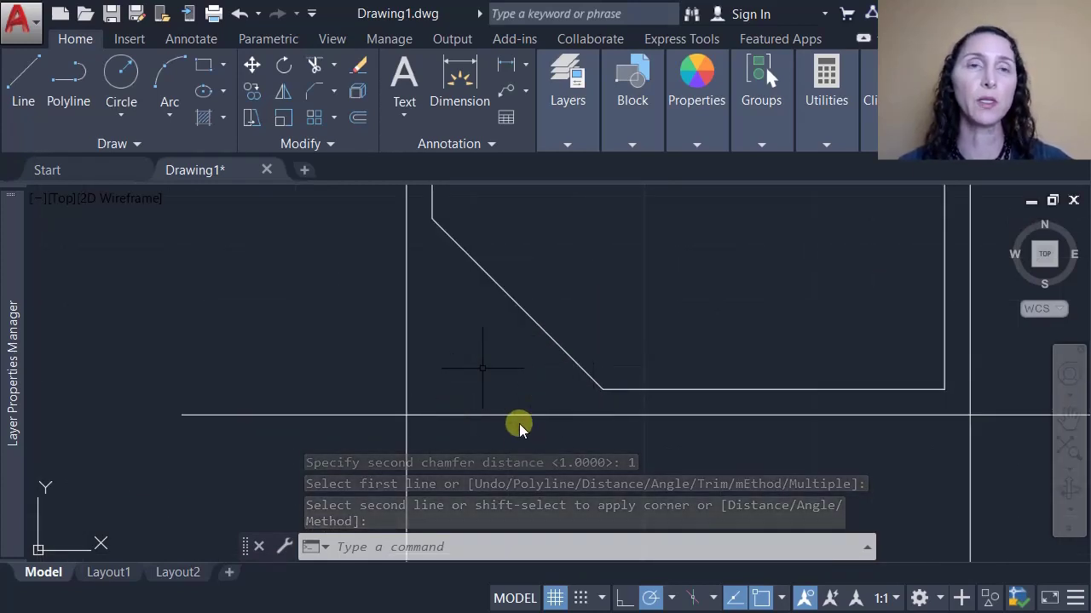
click(547, 341)
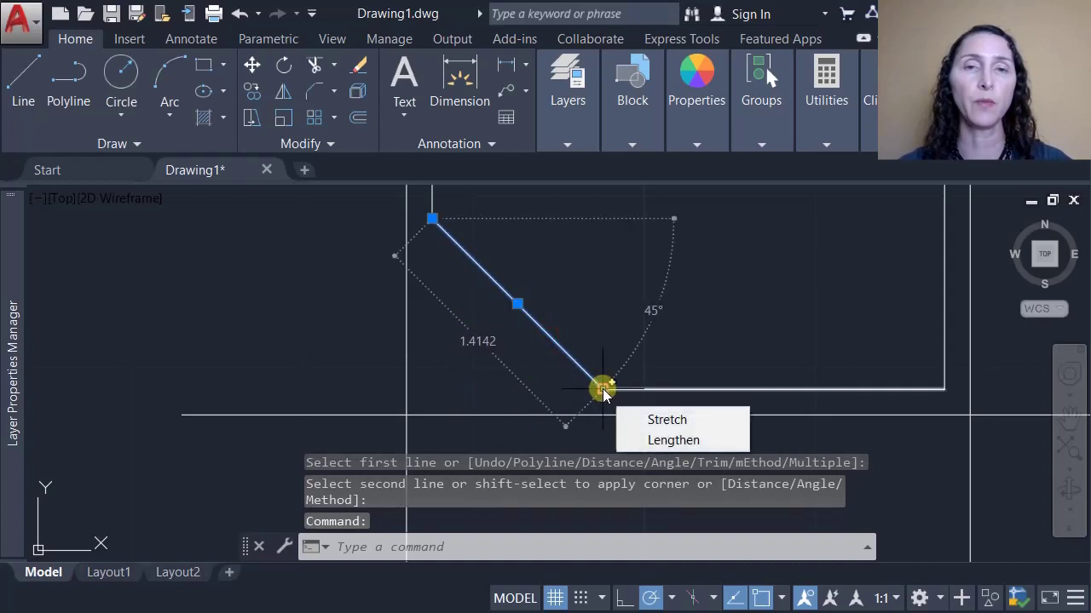
click(432, 201)
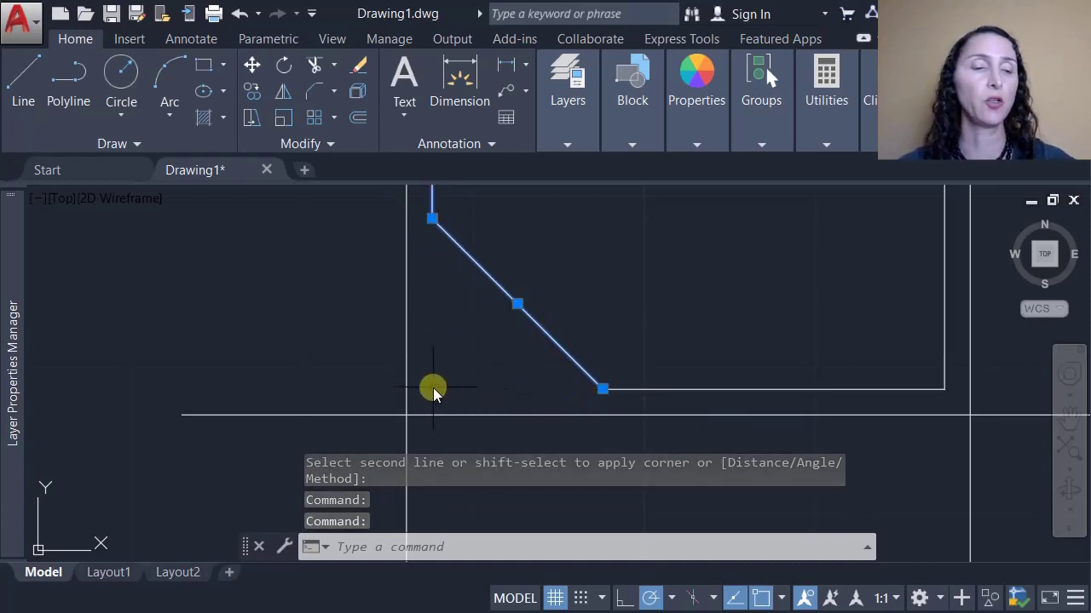
key(Escape)
key(Escape)
scroll(471, 390, down, 4)
scroll(482, 324, up, 4)
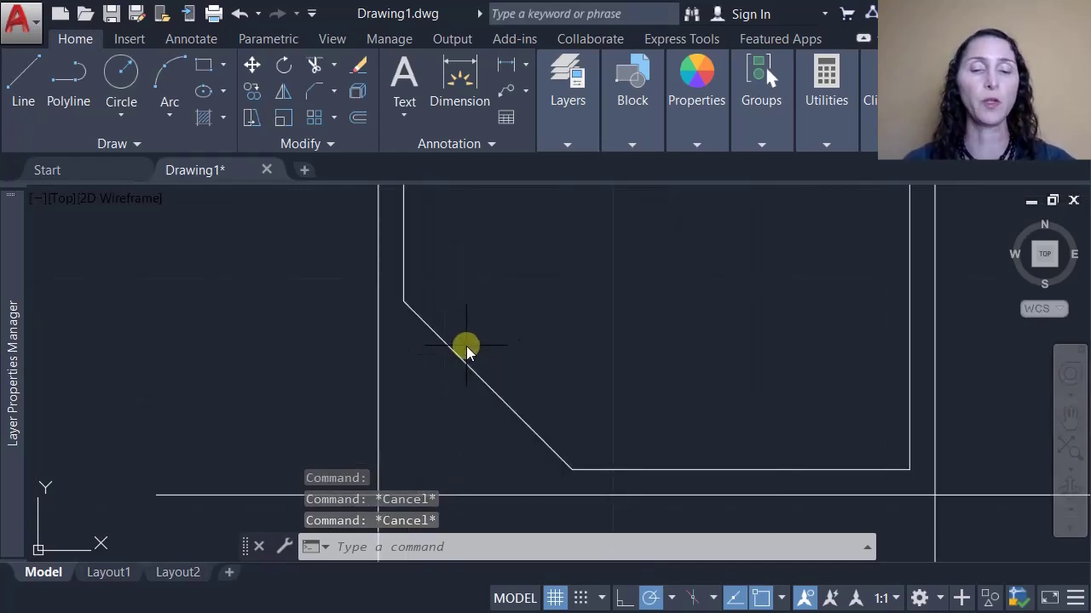
Measure the horizontal distance with DIST from the chamfer's upper endpoint to the point directly above its lower endpoint.
text(d)
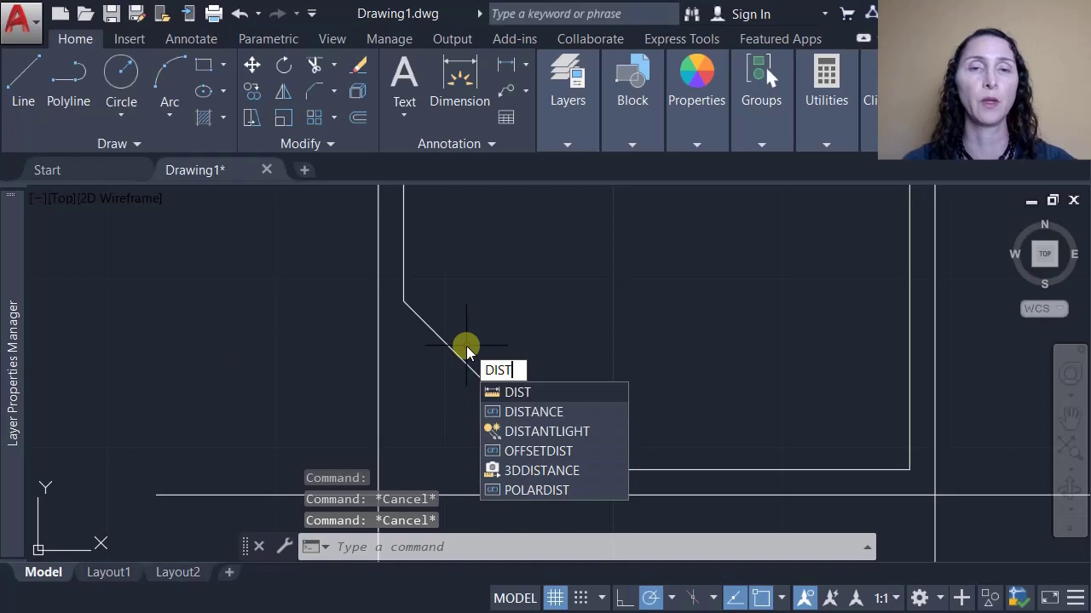
text(DI)
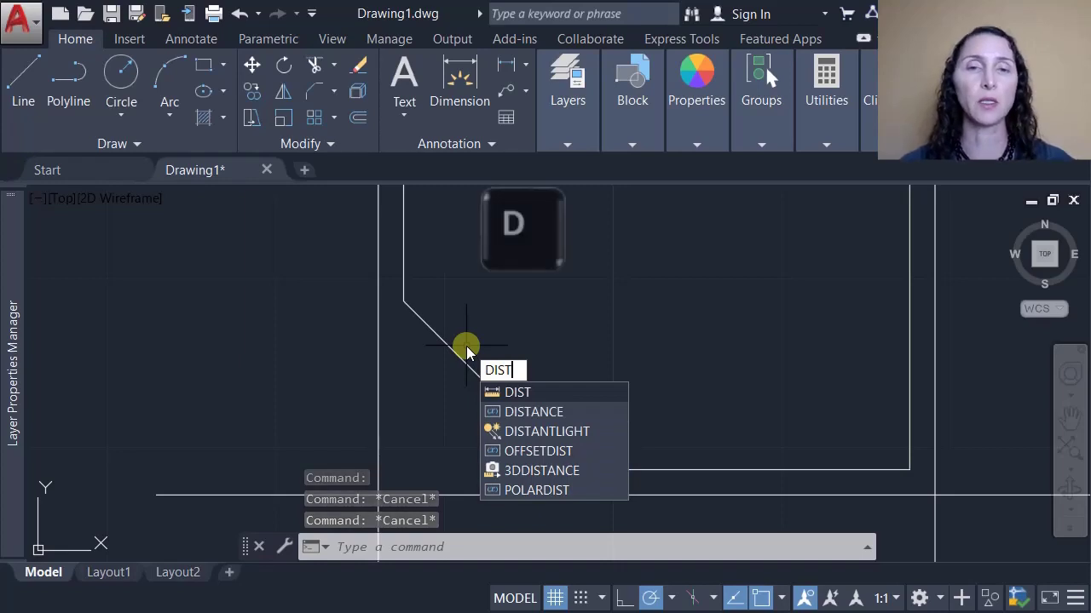
key(Return)
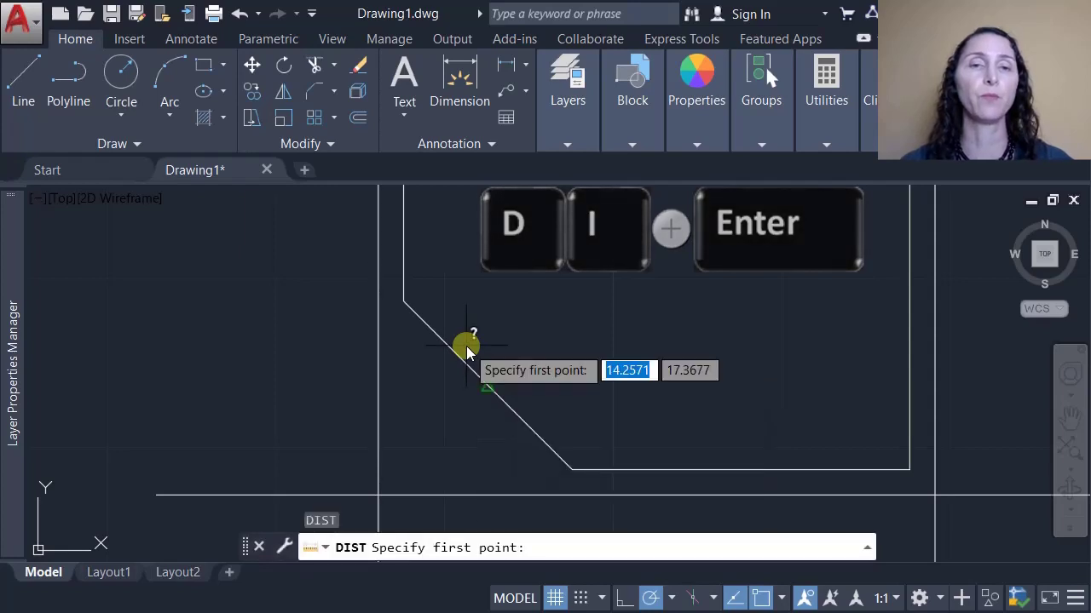
click(412, 308)
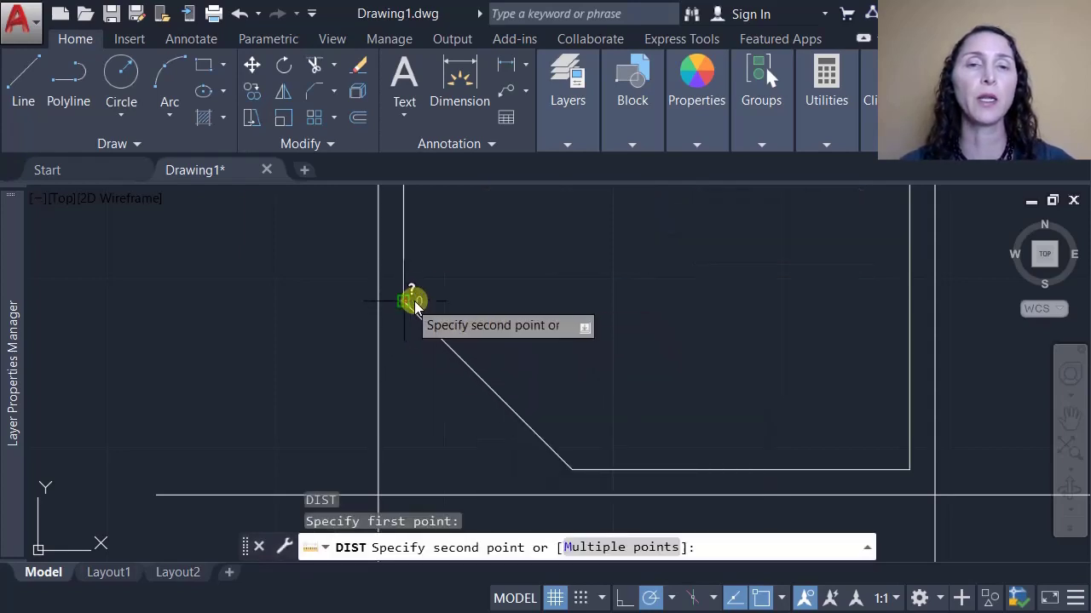
click(574, 298)
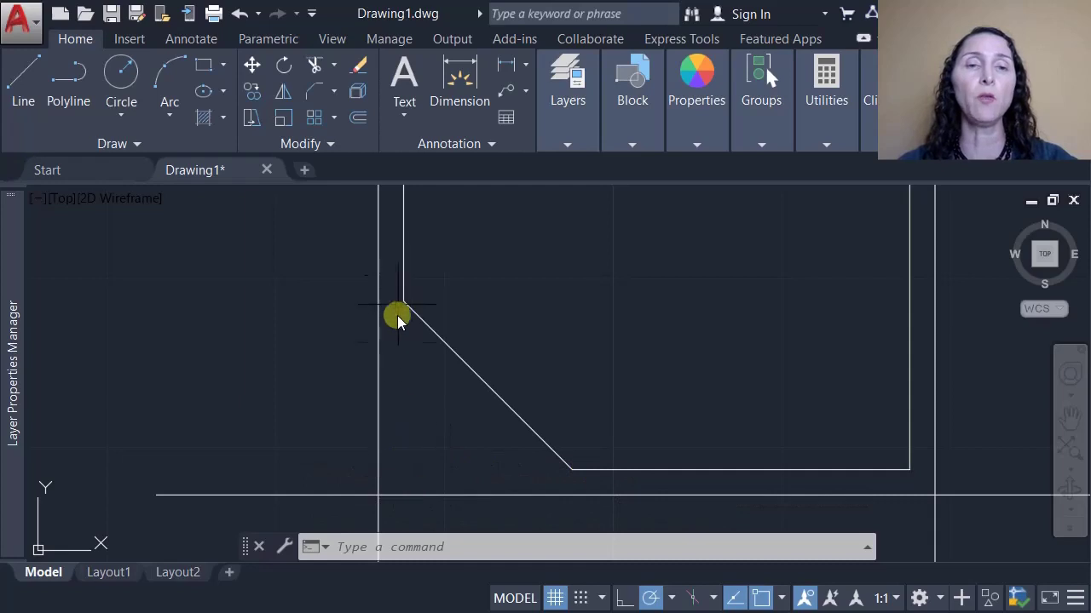
Chamfer the room's upper-right inner corner with distance 1 along the horizontal line and 0.5 along the vertical line.
scroll(414, 451, down, 5)
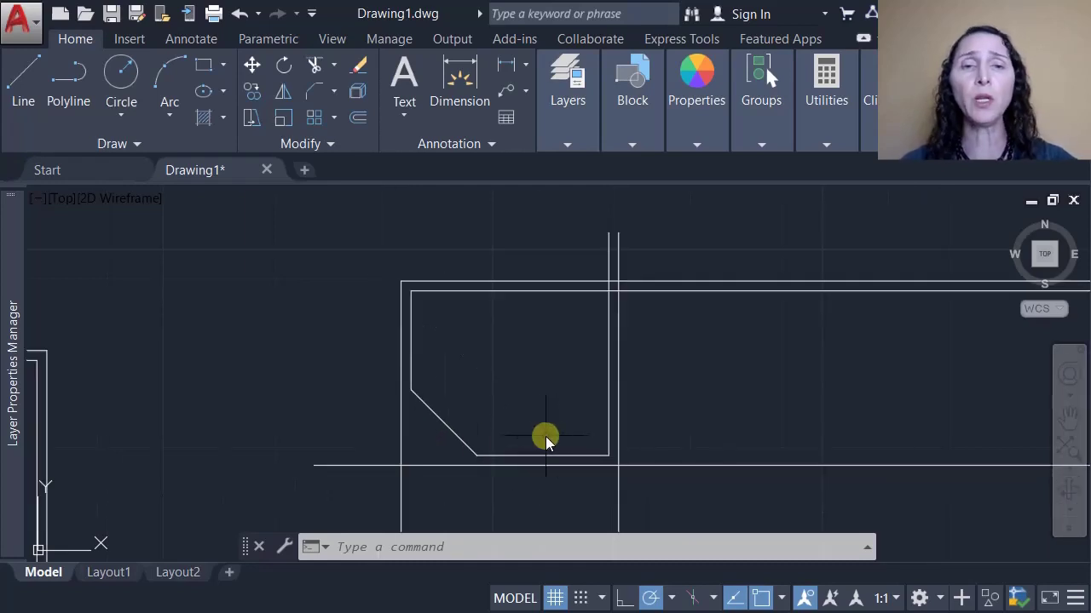
click(317, 92)
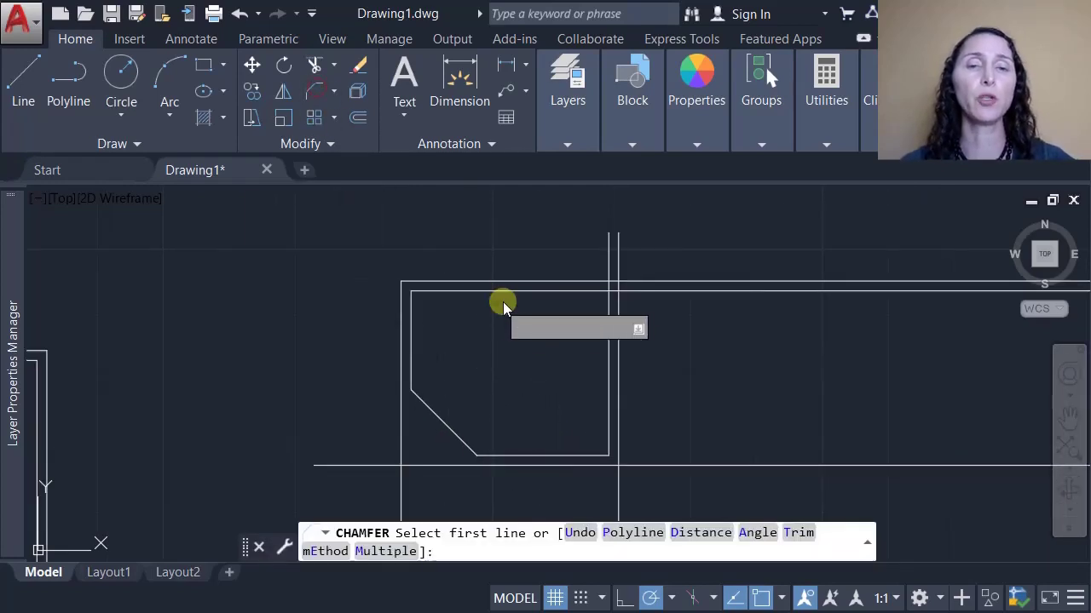
click(701, 533)
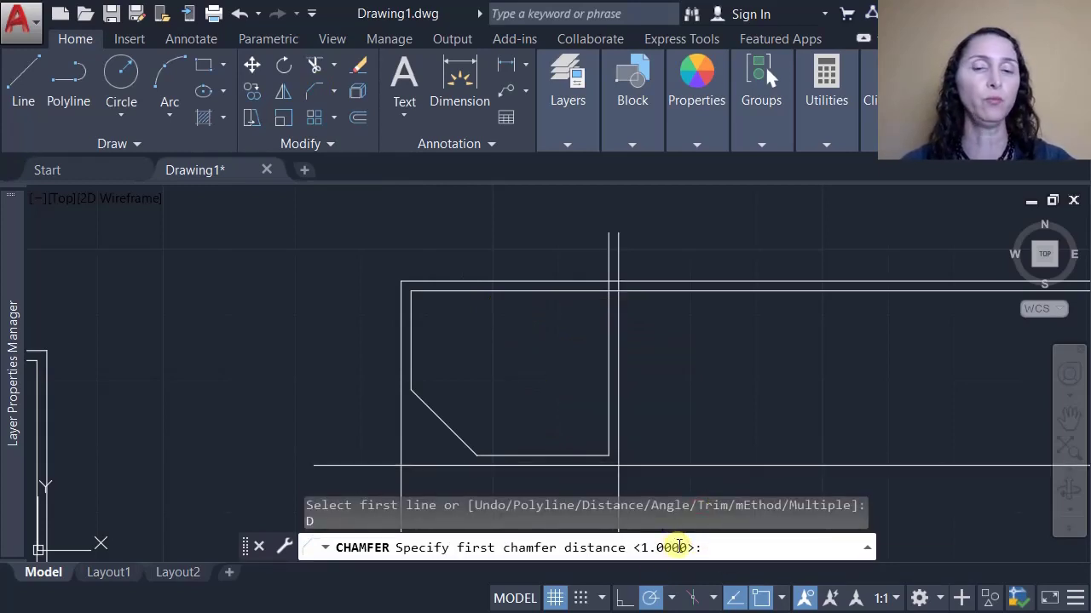
text(1)
key(Return)
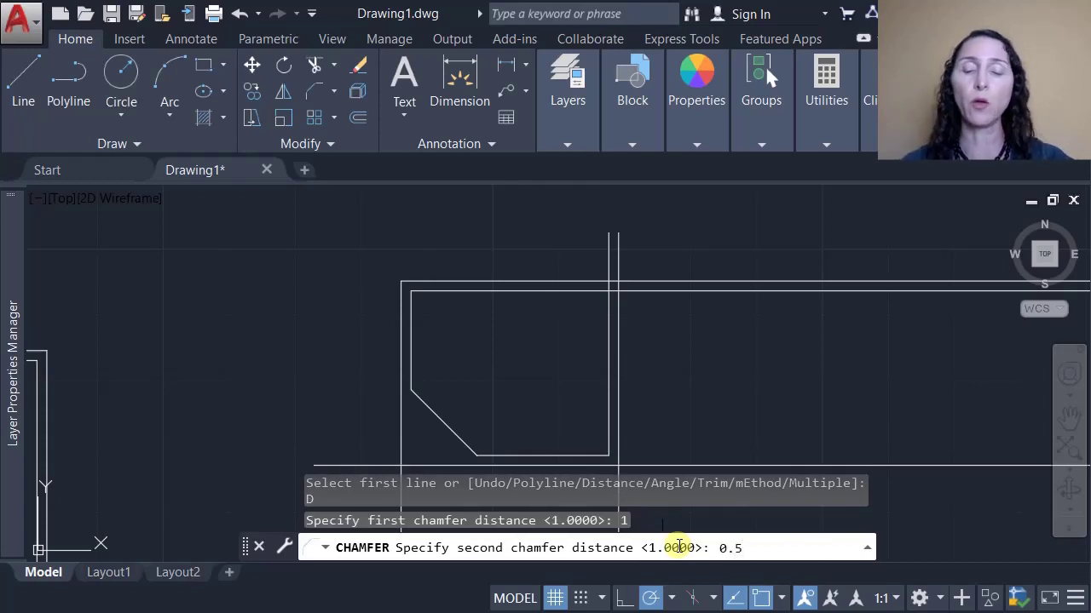
text(0.5)
key(Return)
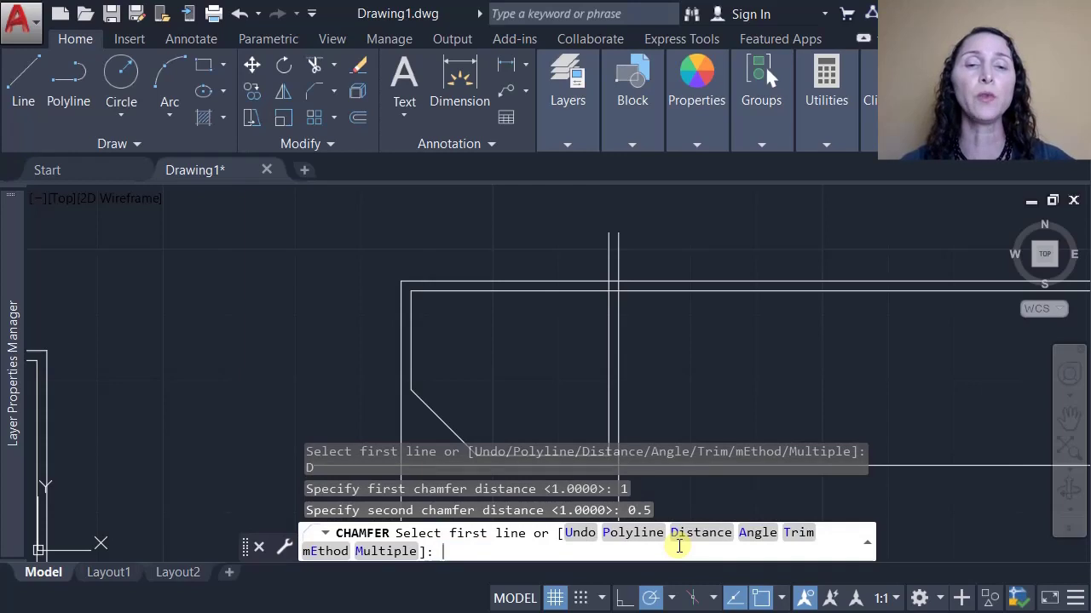
click(552, 291)
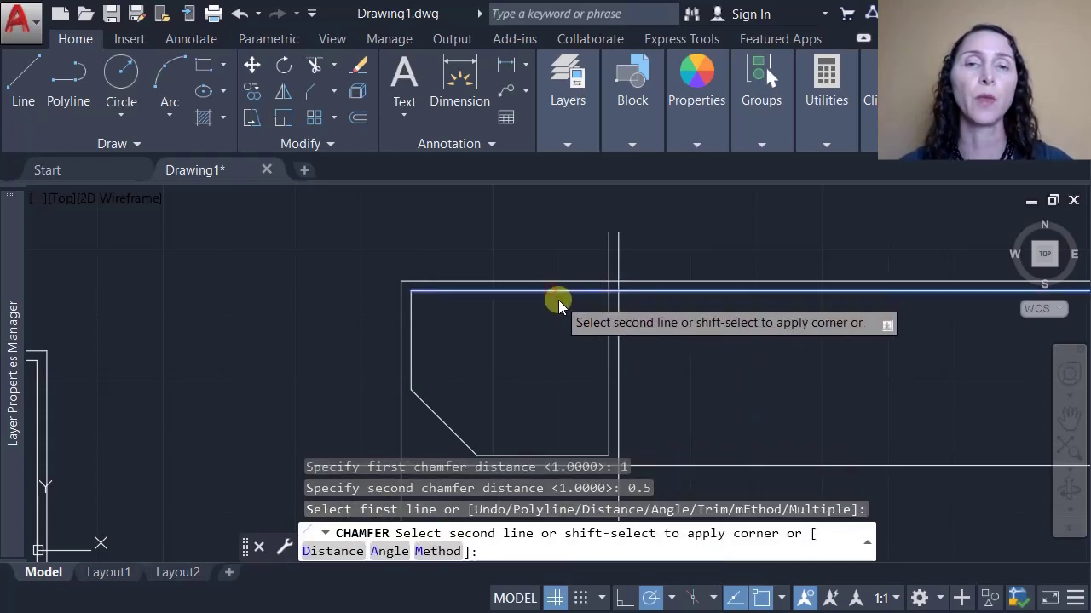
click(608, 349)
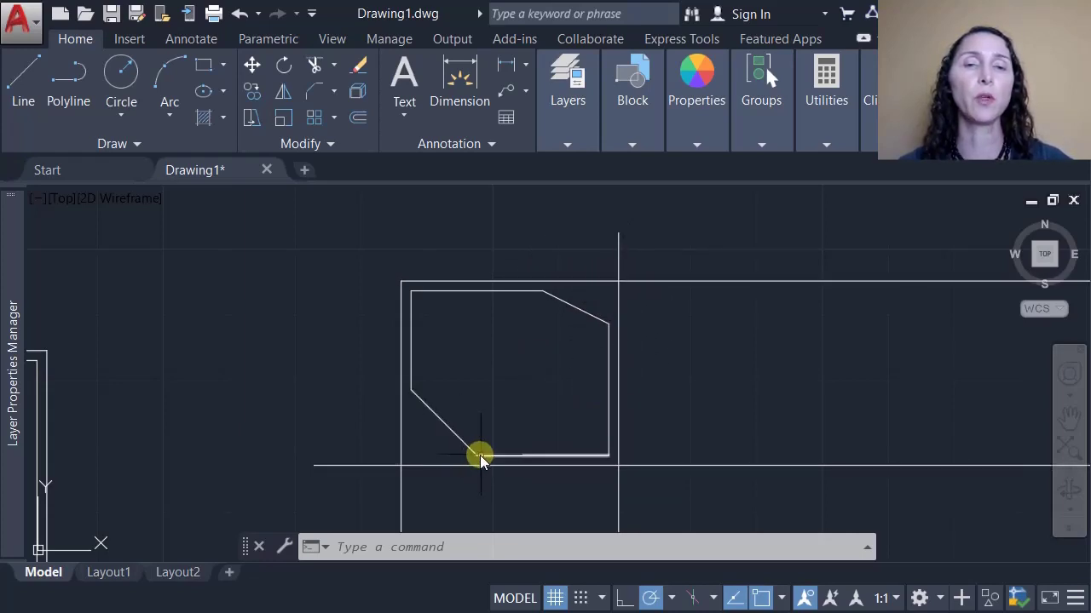
scroll(475, 463, up, 3)
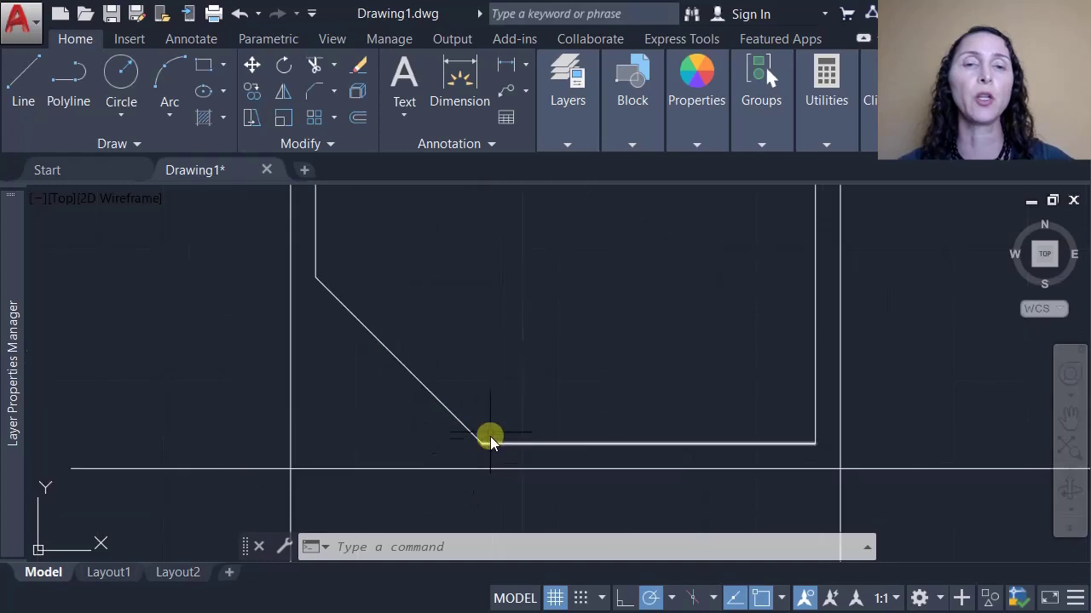
Chamfer the corner between the room's bottom inner line (distance 1) and the lower-left diagonal line (distance 0.5).
click(321, 89)
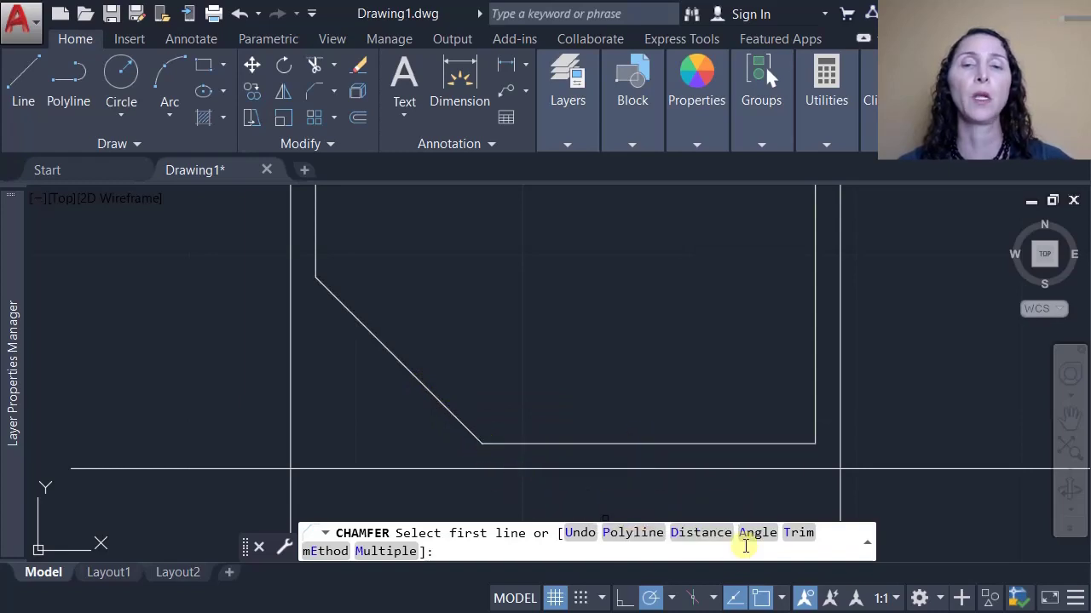
click(710, 533)
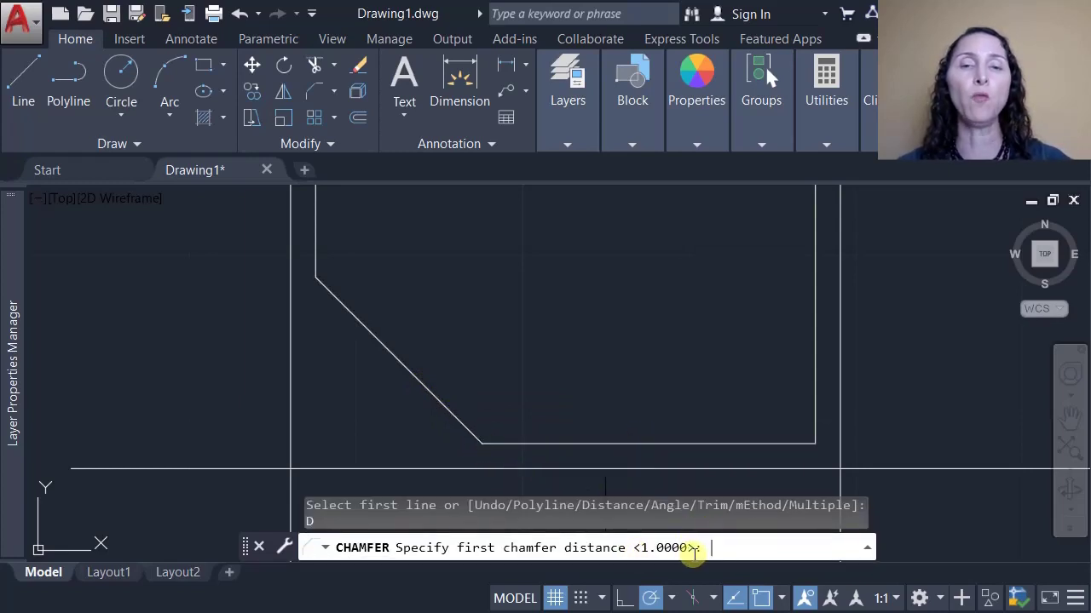
key(Return)
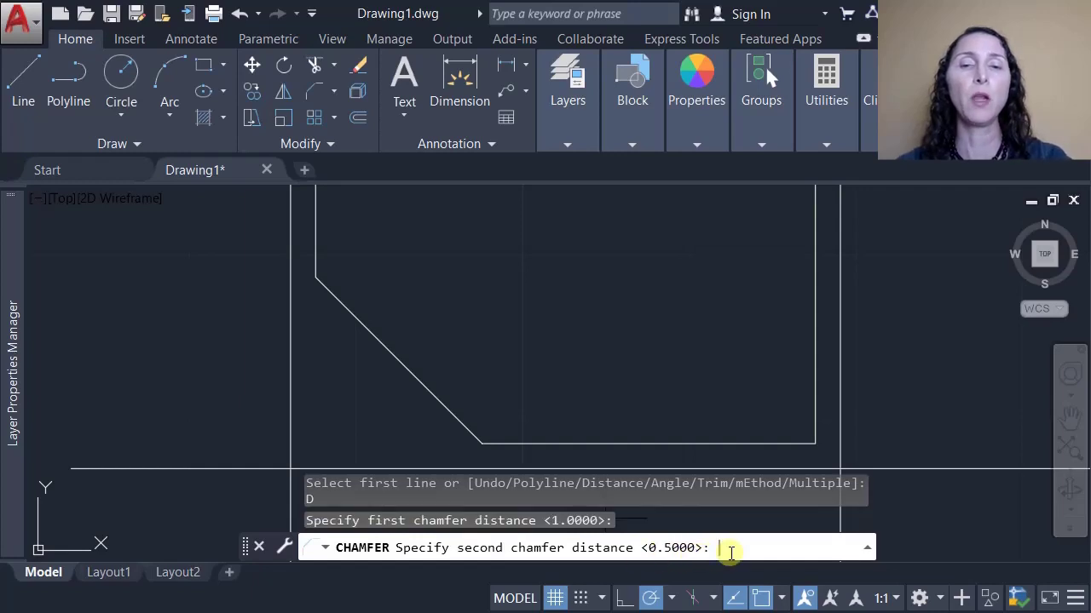
key(Return)
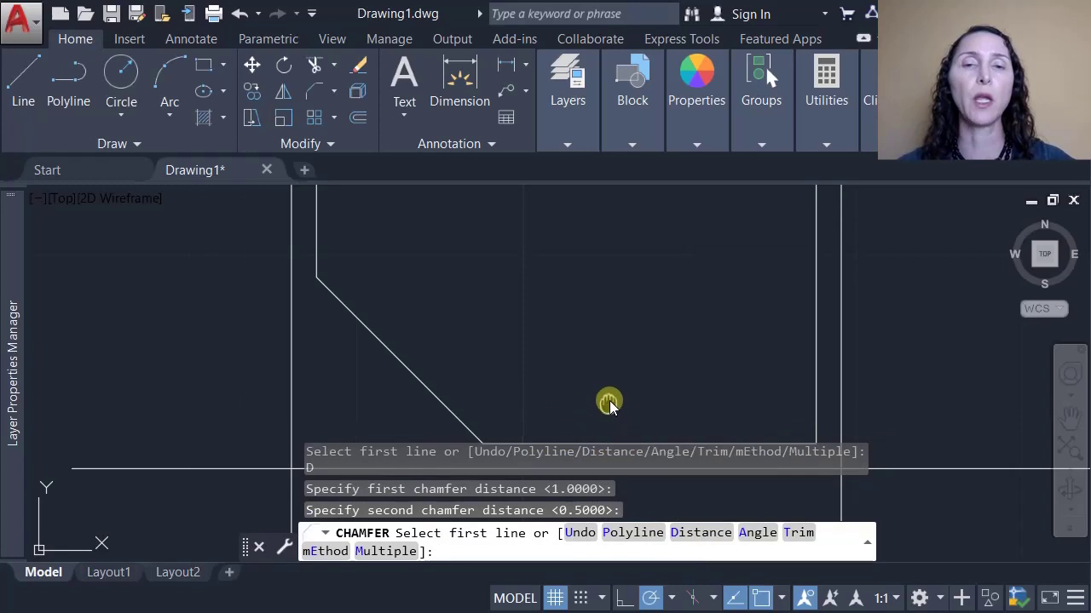
middle_drag(609, 400, 613, 332)
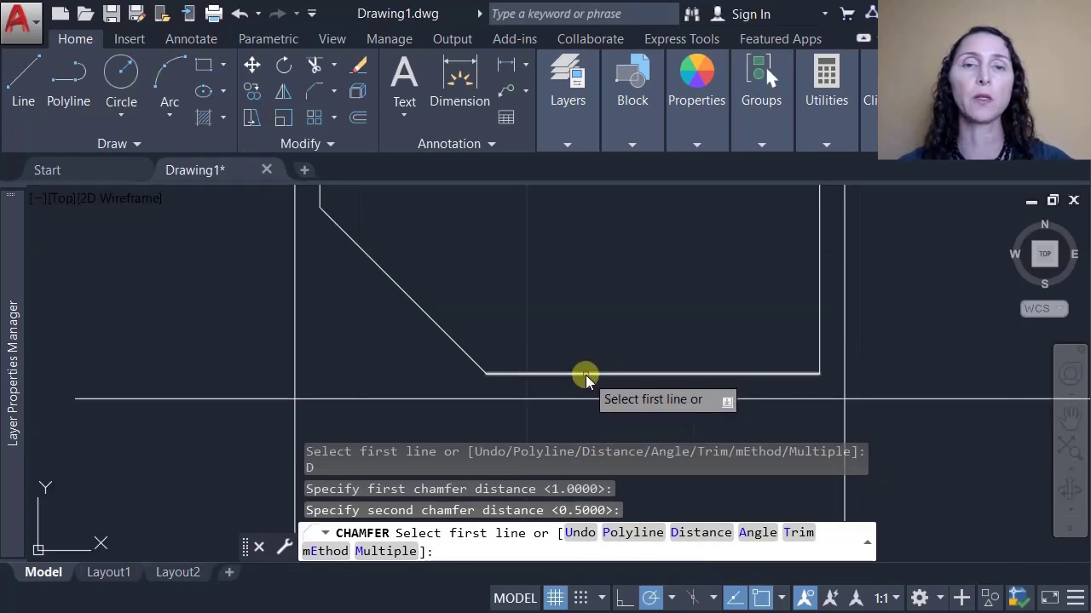
click(586, 373)
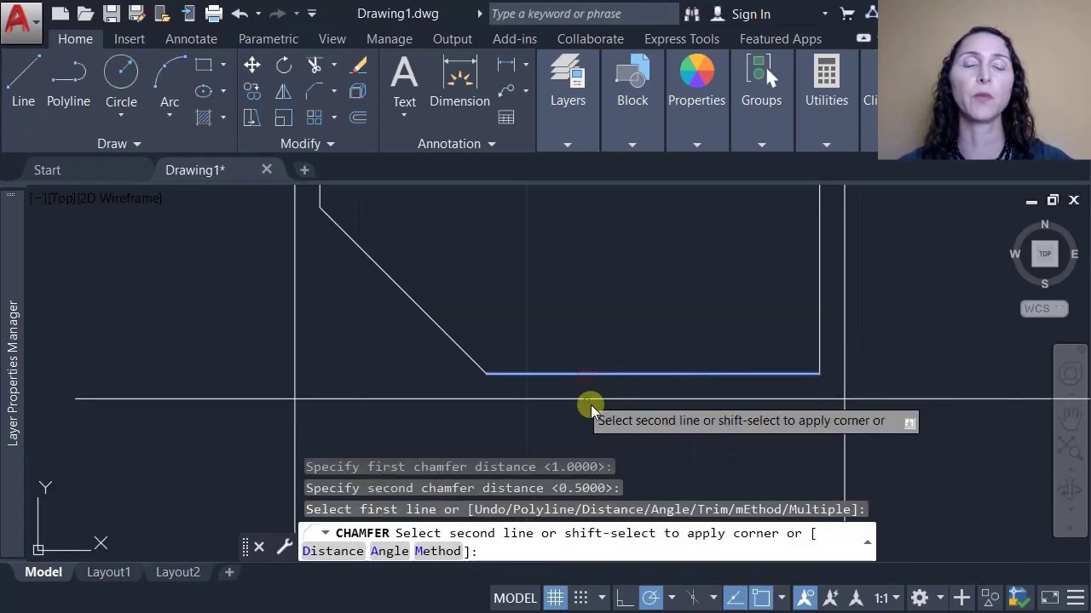
click(413, 299)
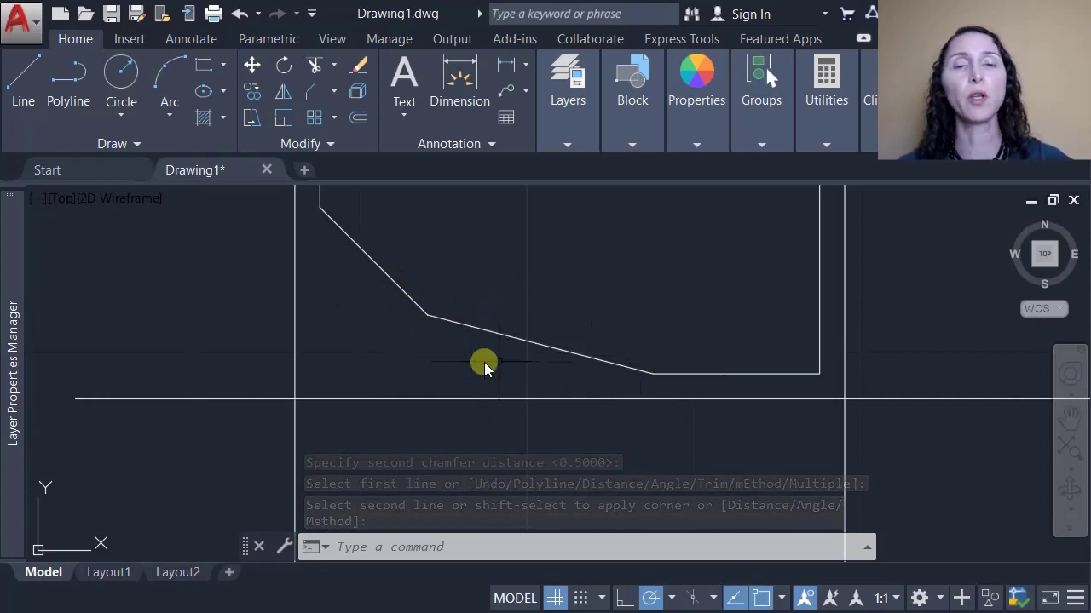
scroll(504, 383, down, 6)
scroll(545, 329, up, 2)
middle_drag(544, 330, 545, 357)
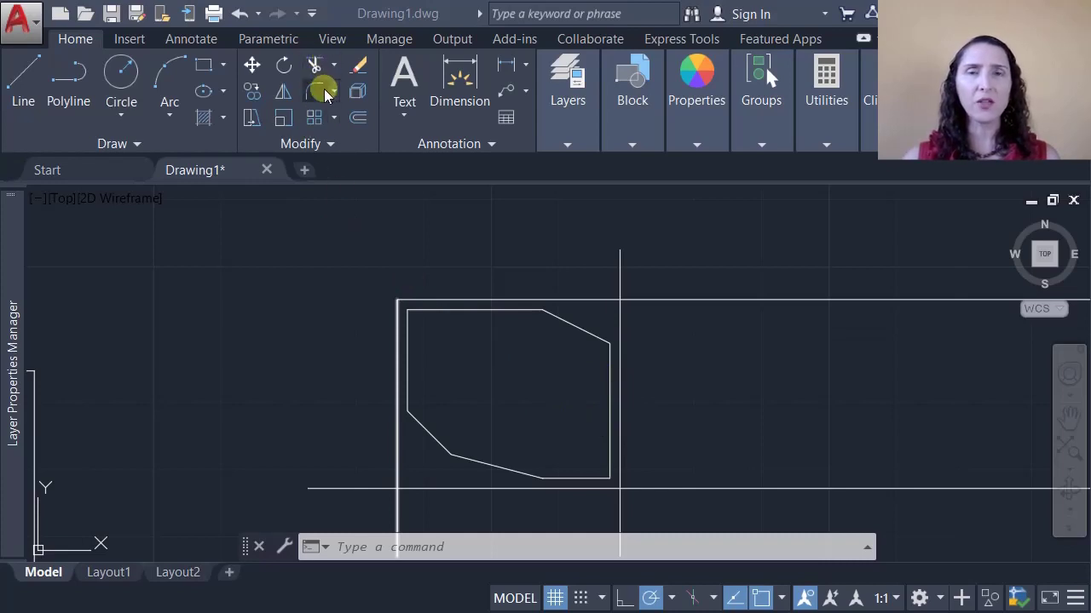
click(253, 66)
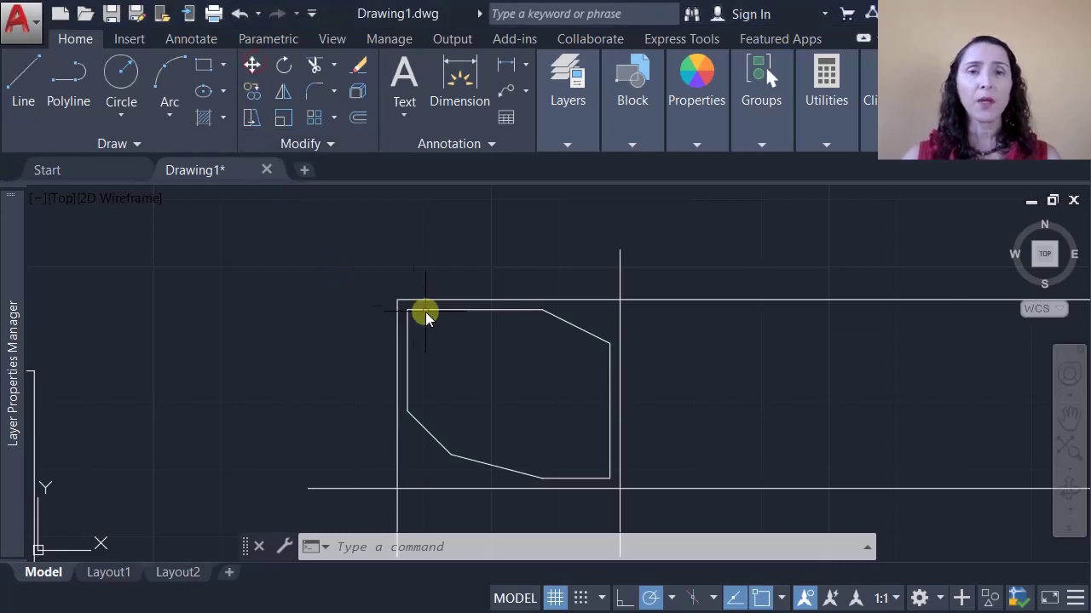
click(253, 67)
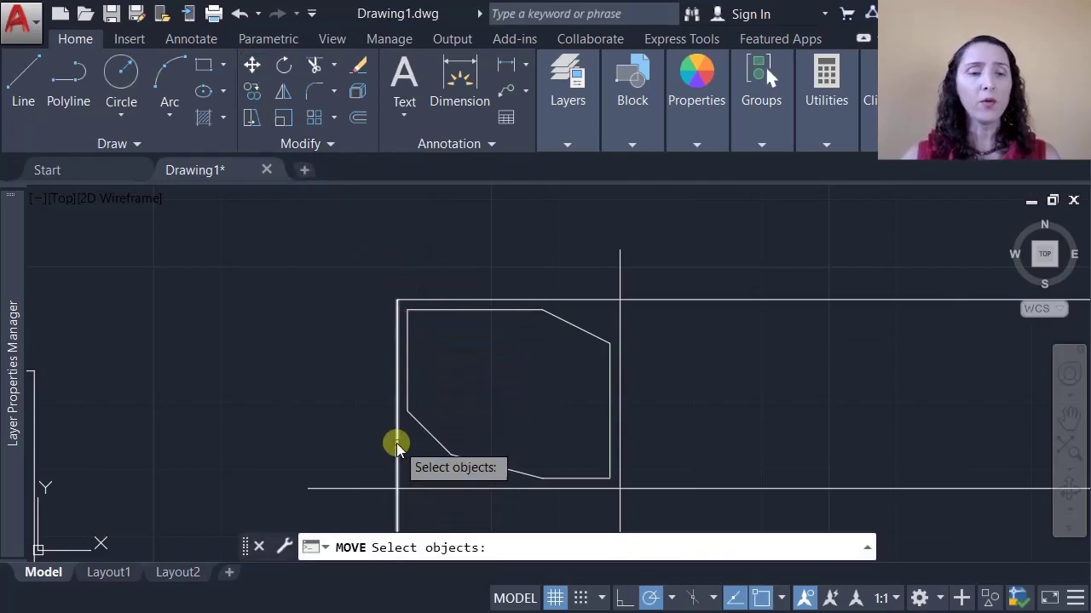
key(Escape)
key(Escape)
key(Escape)
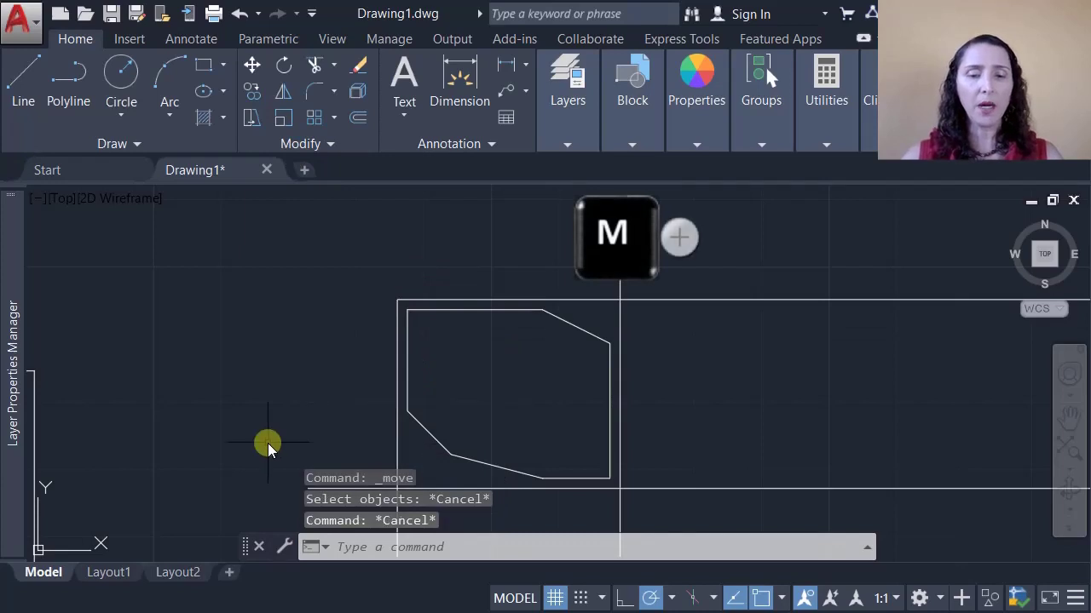
Move the short bottom inner line by its left endpoint to the empty area right of the room.
text(m)
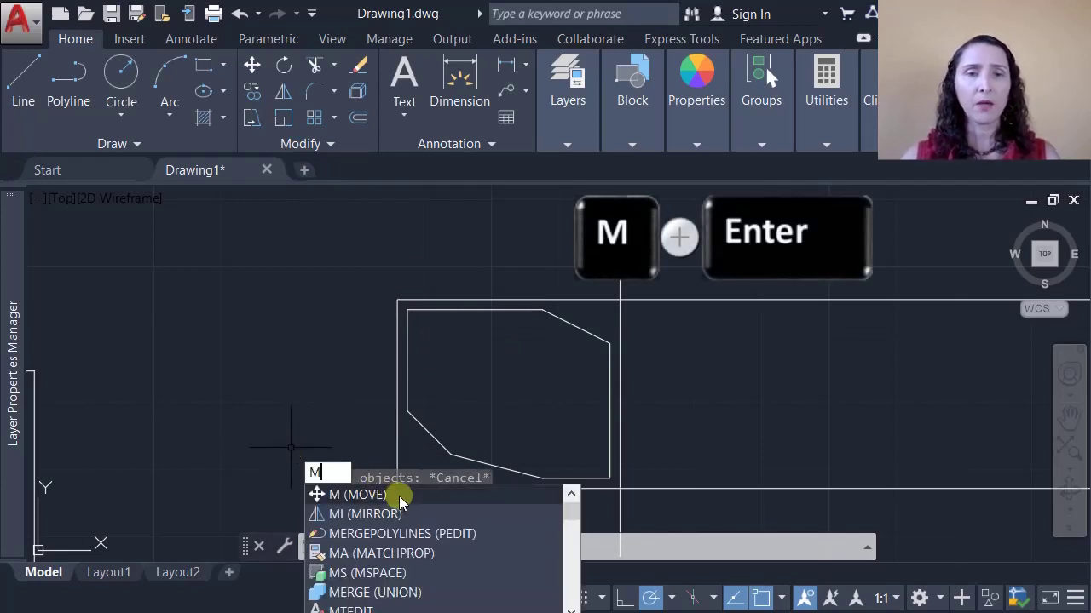
click(399, 499)
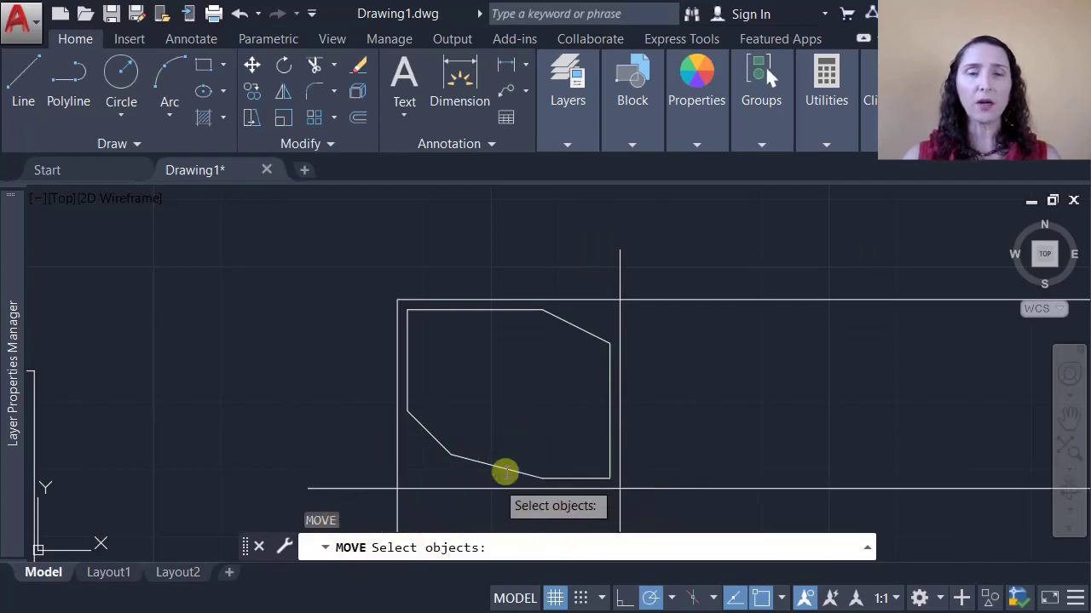
click(576, 480)
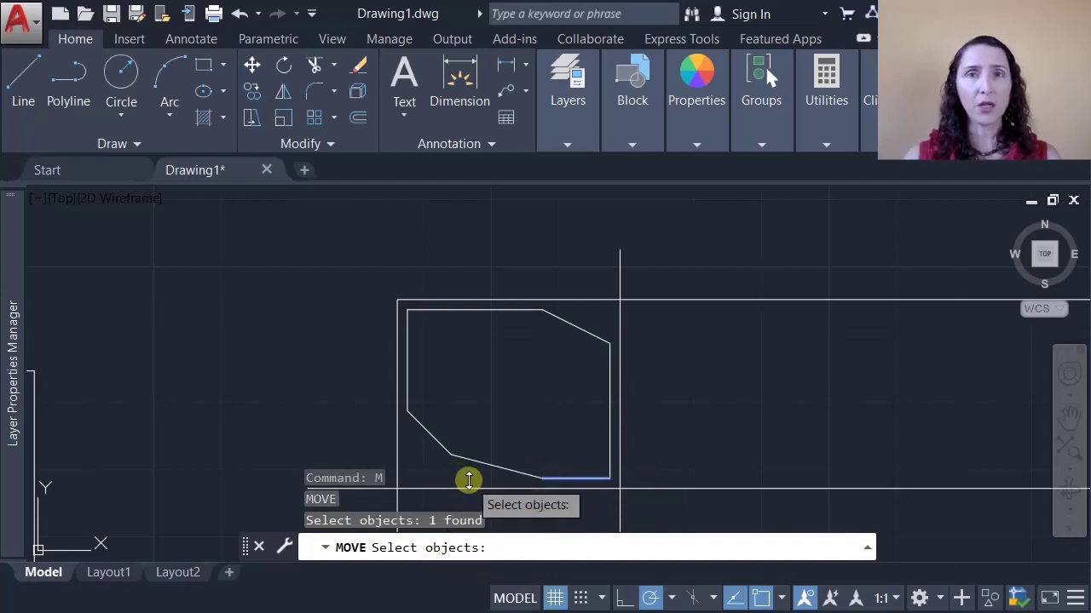
key(Return)
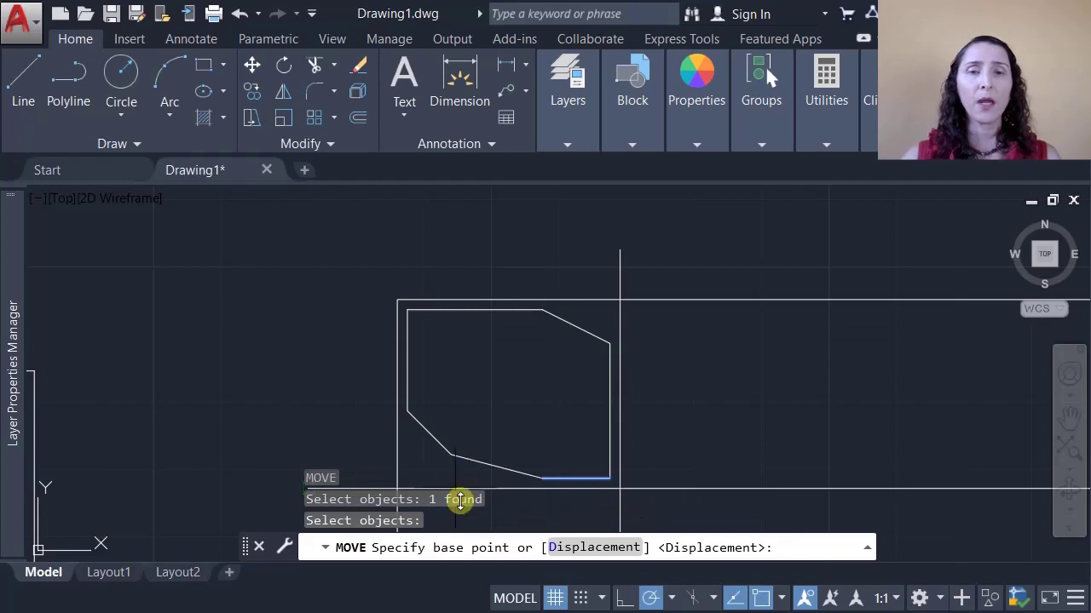
click(541, 479)
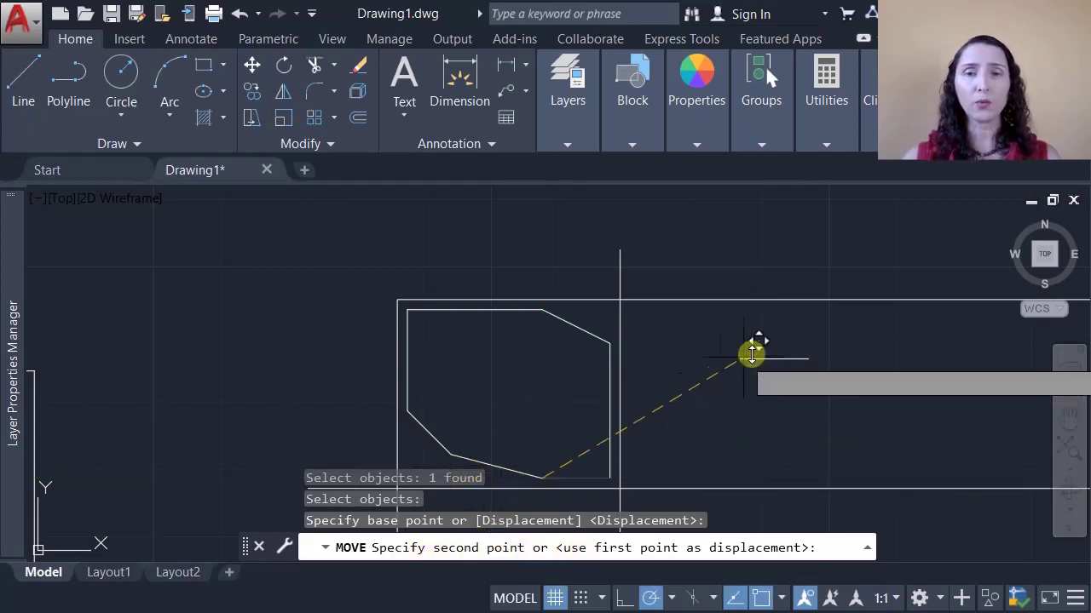
click(712, 378)
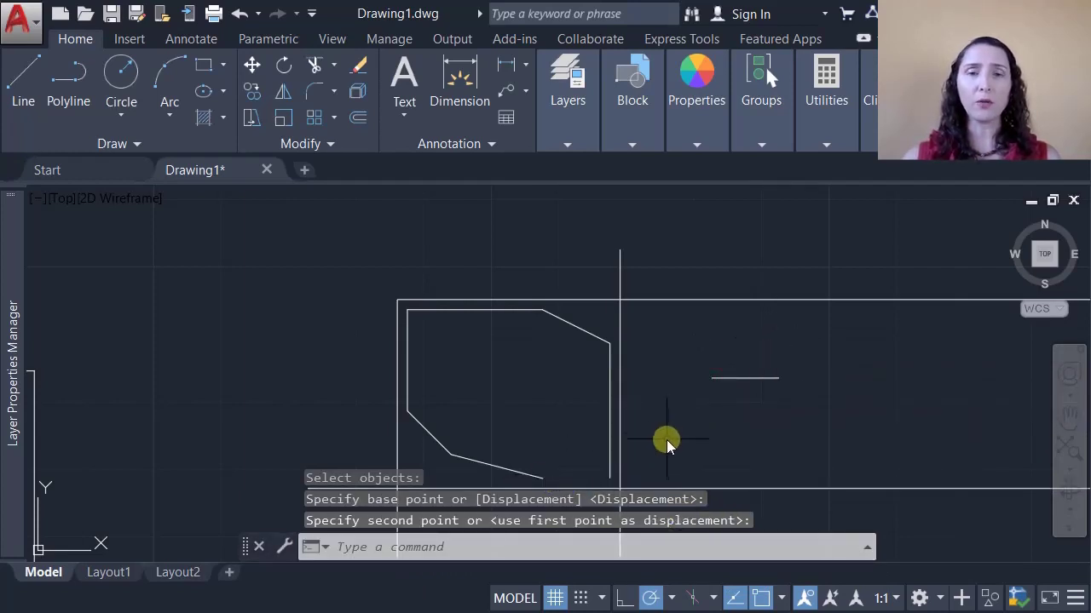
Move the room's left inner vertical line outside the walls to the left, using a base point away from the line.
click(408, 358)
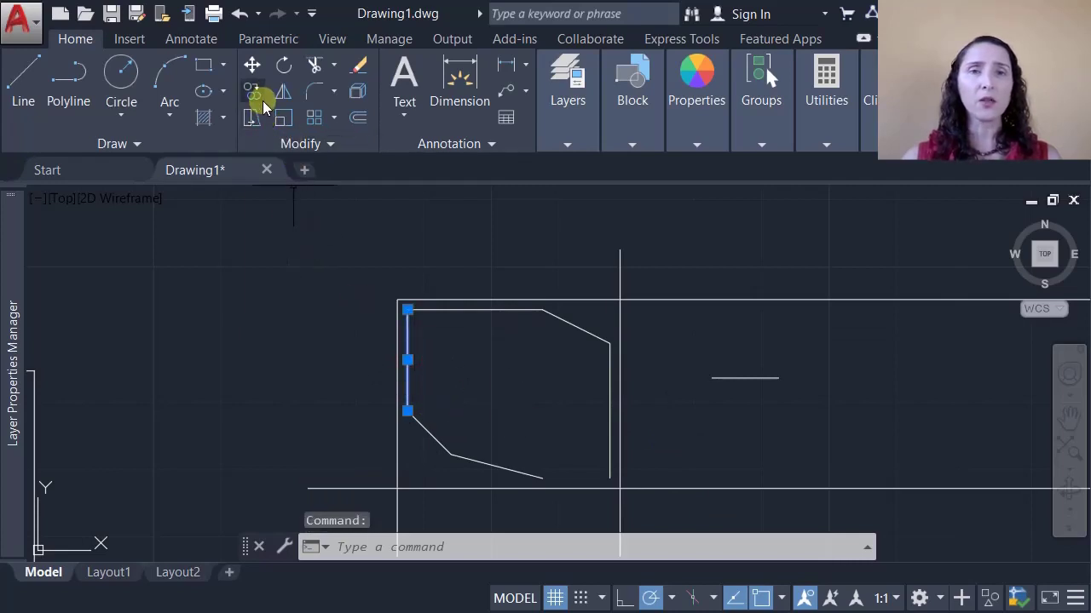
click(252, 65)
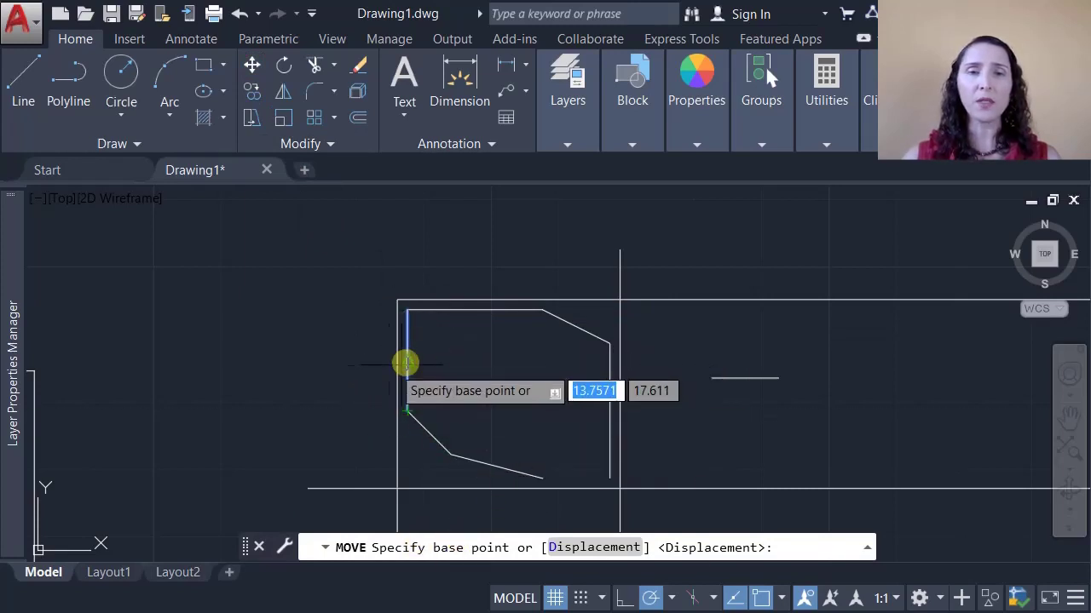
click(493, 375)
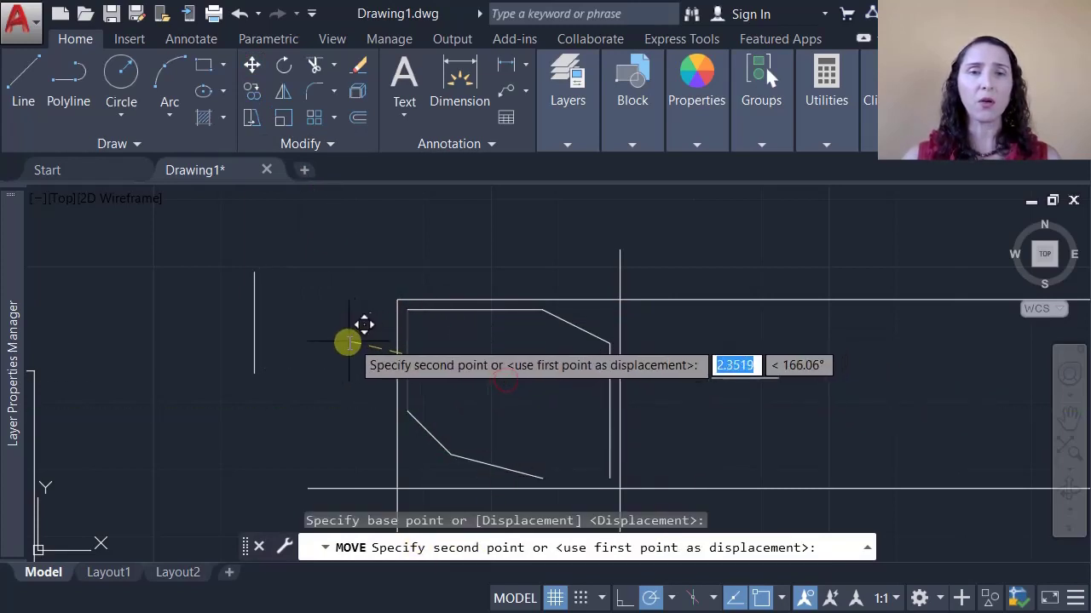
click(292, 384)
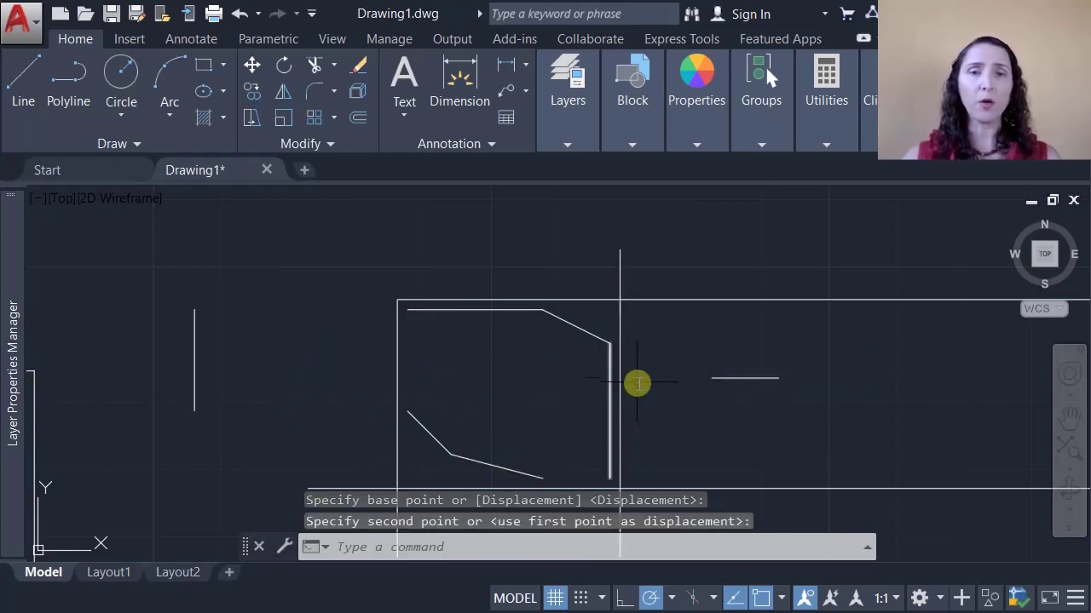
Move the detached vertical line by its upper endpoint to the left endpoint of the room's top inner line.
click(252, 66)
click(195, 324)
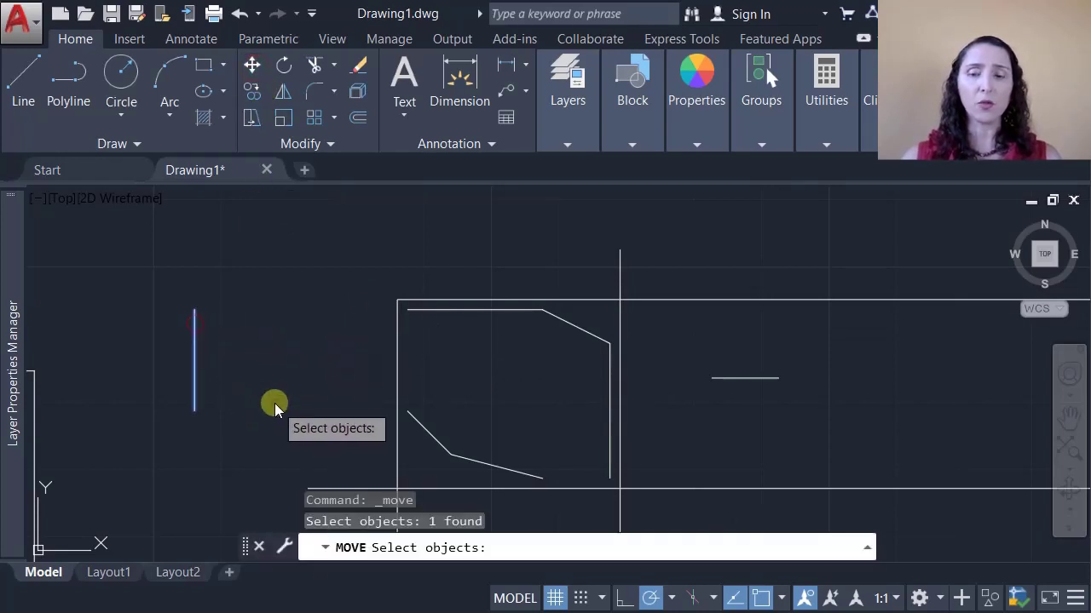
key(Return)
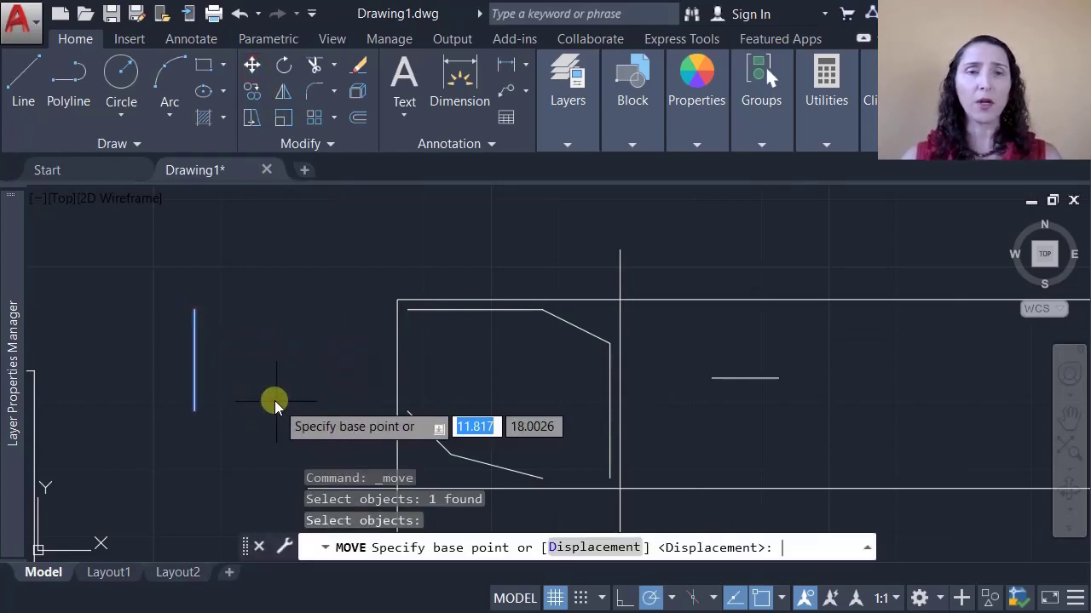
click(195, 310)
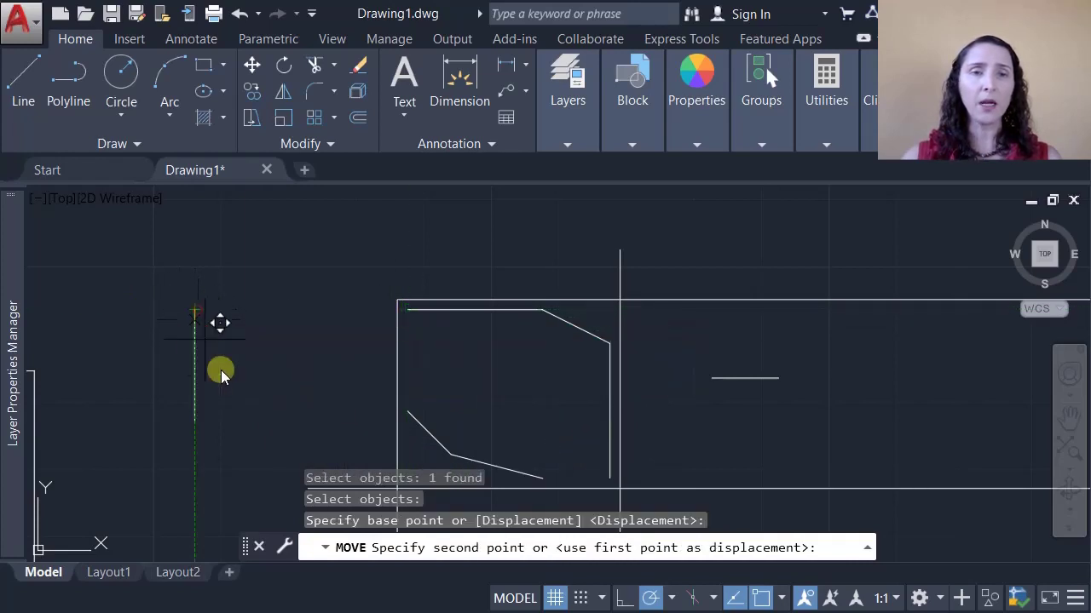
click(407, 313)
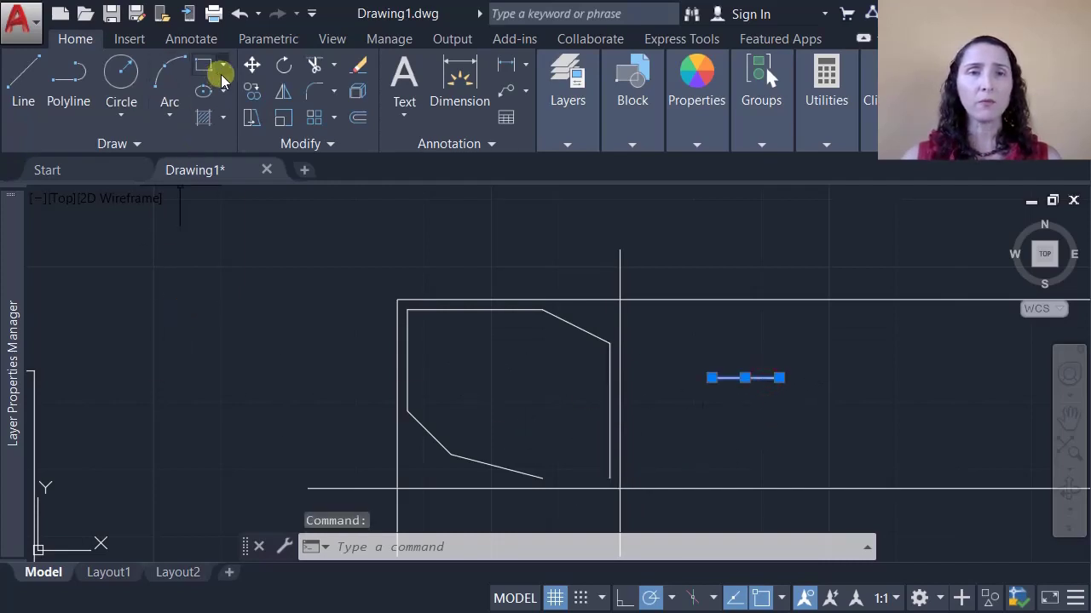
Move the detached short horizontal line by its midpoint onto the midpoint of the room's right inner vertical line.
click(251, 65)
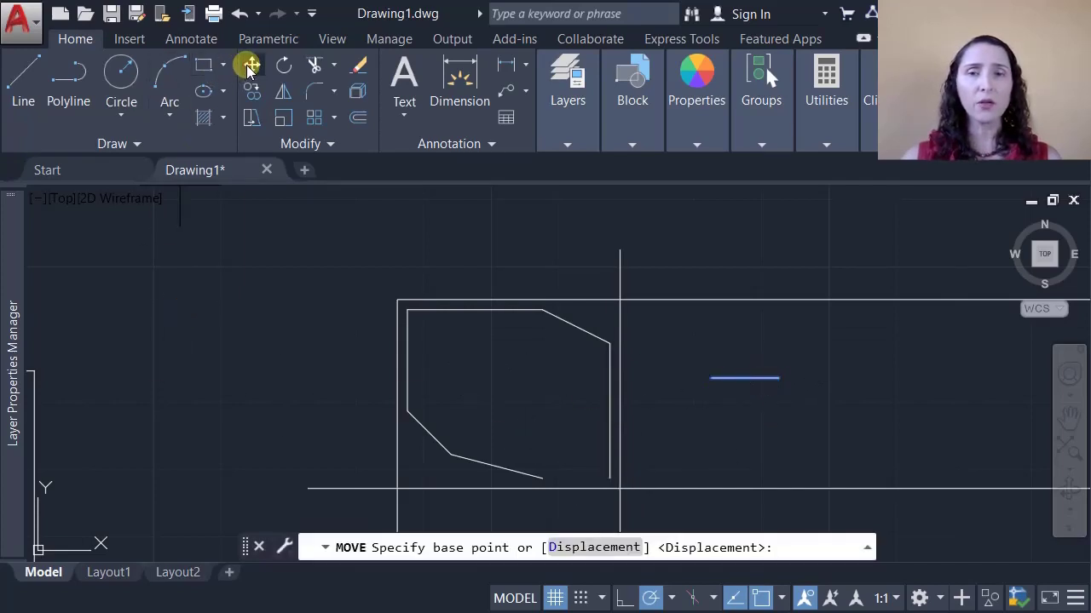
click(749, 380)
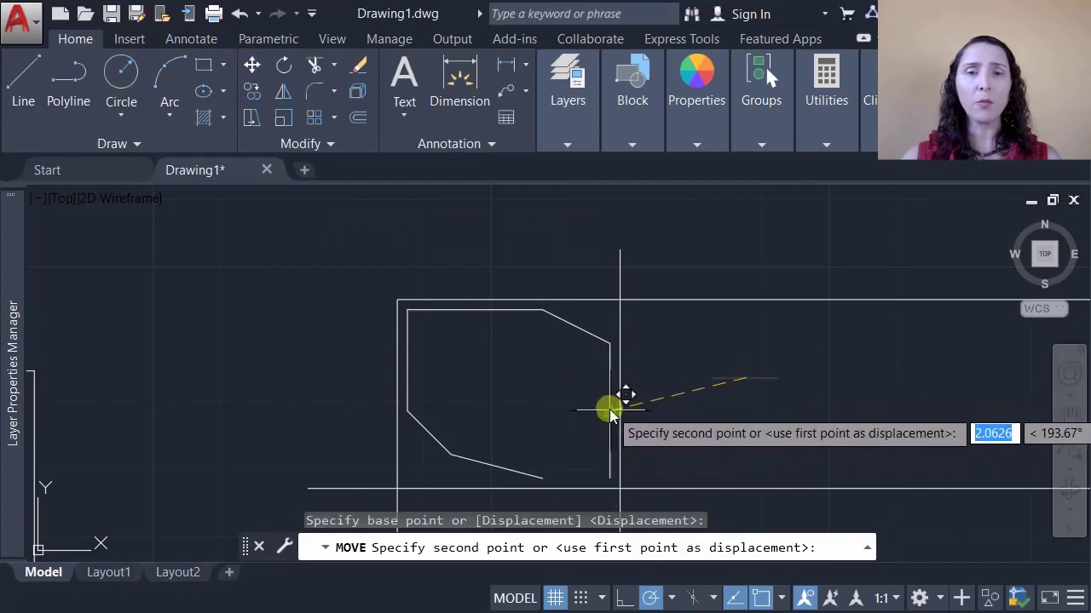
click(610, 412)
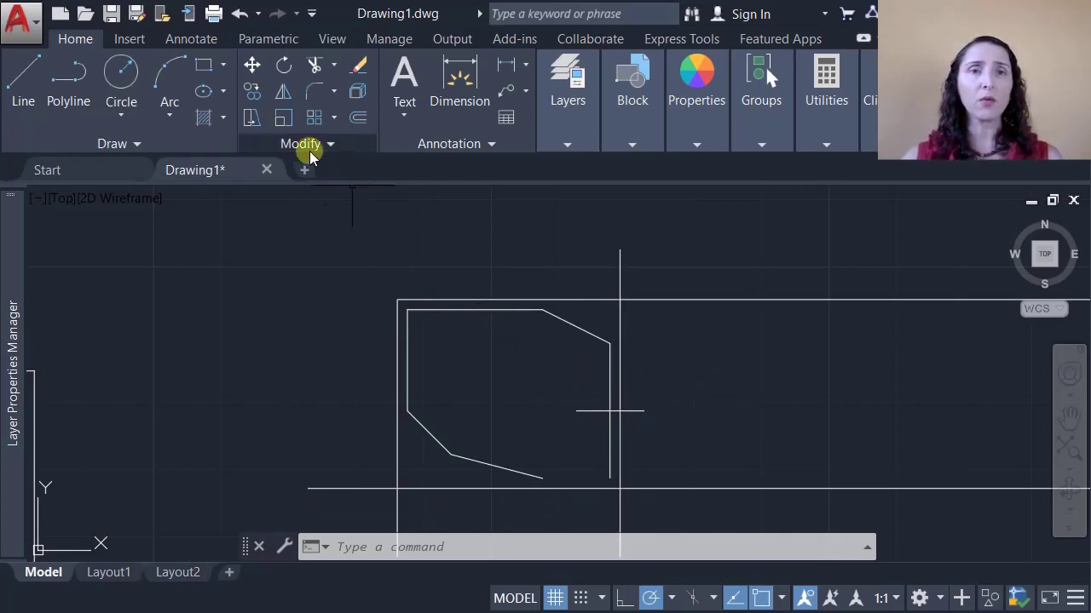
Move the short horizontal line using a base point inside the room as the displacement, and locate the line with Zoom Extents.
click(253, 67)
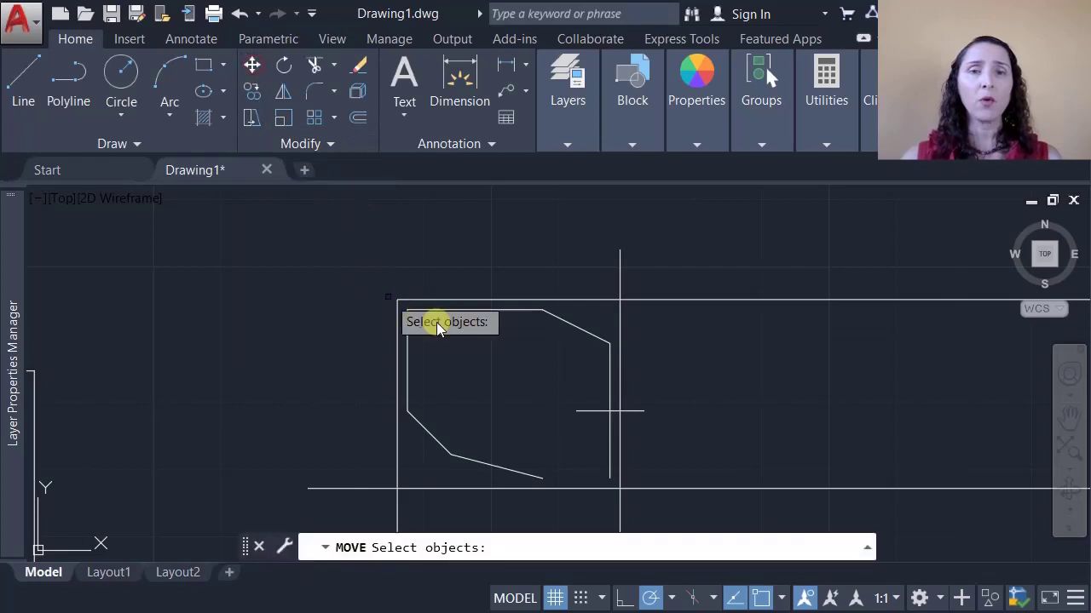
click(583, 411)
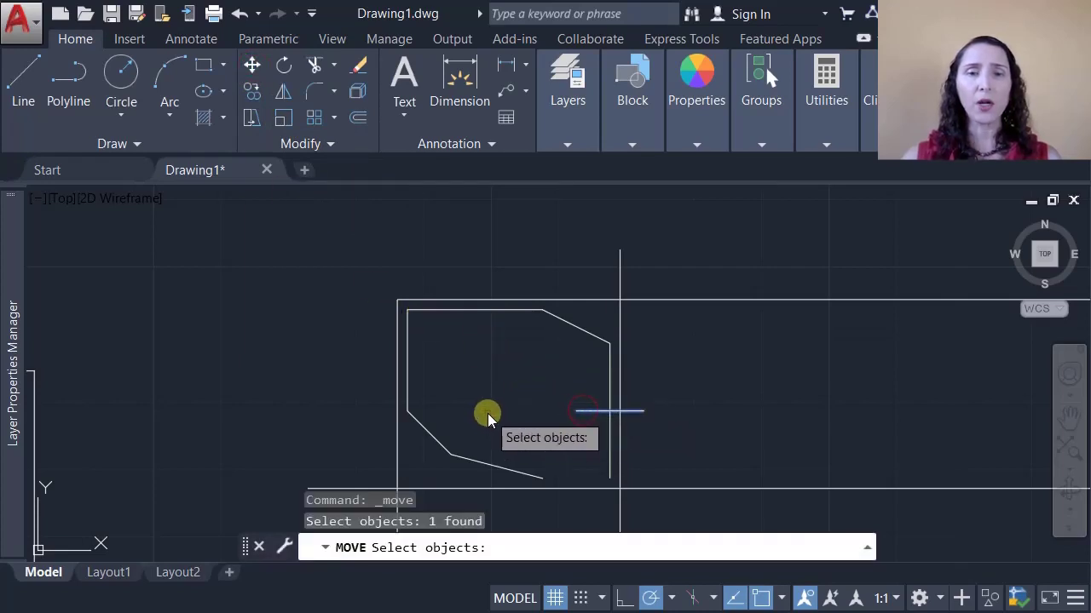
key(Return)
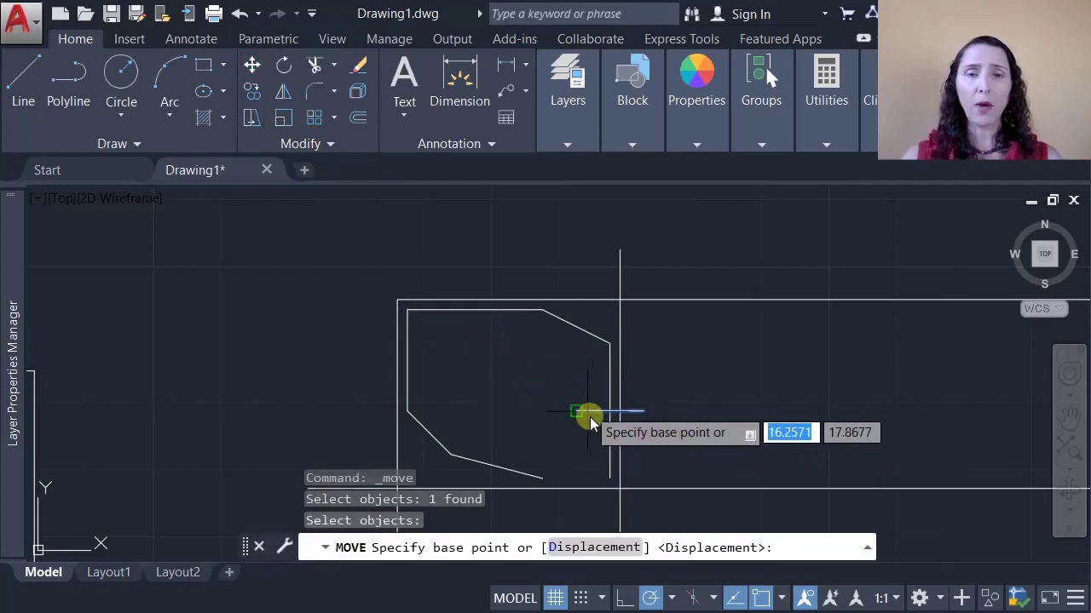
click(499, 438)
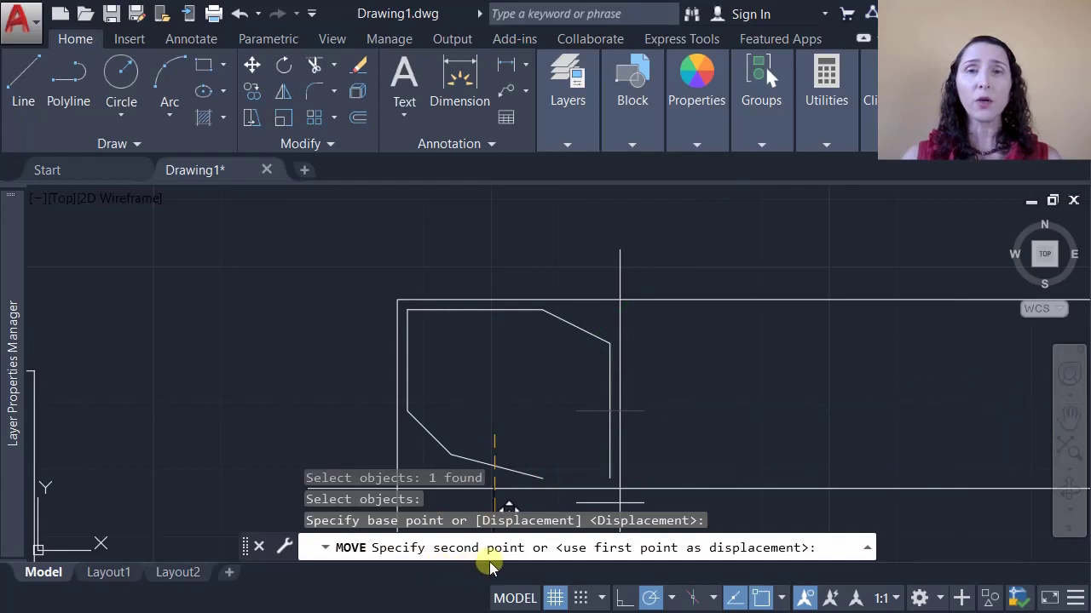
click(558, 387)
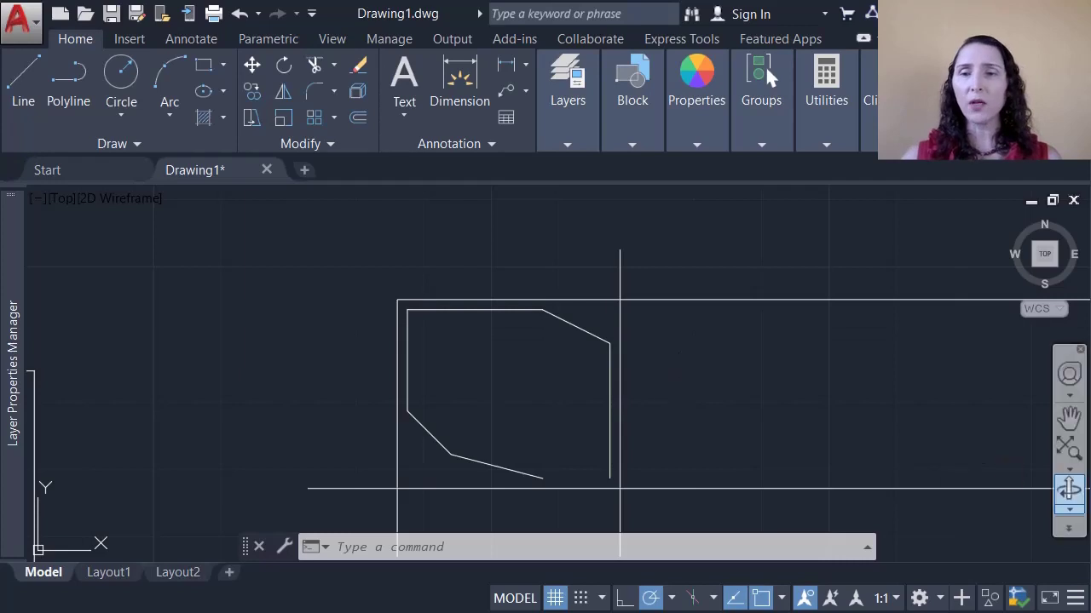
click(1074, 447)
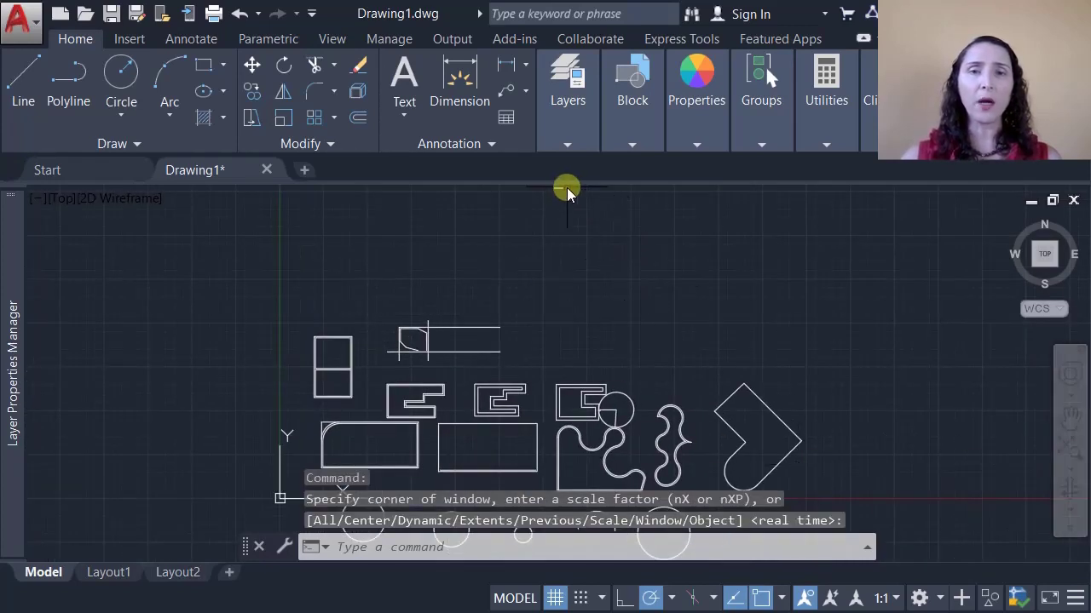
middle_drag(557, 207, 552, 275)
scroll(551, 259, up, 8)
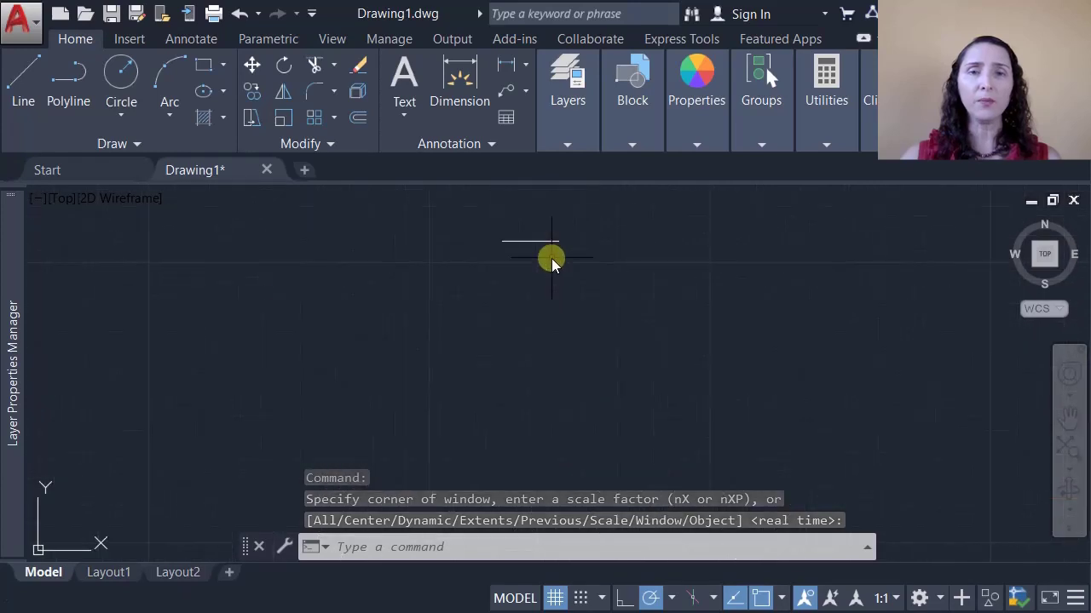
Move the stray short horizontal line by its right endpoint onto the lower endpoint of the room's right inner vertical line.
scroll(537, 238, up, 2)
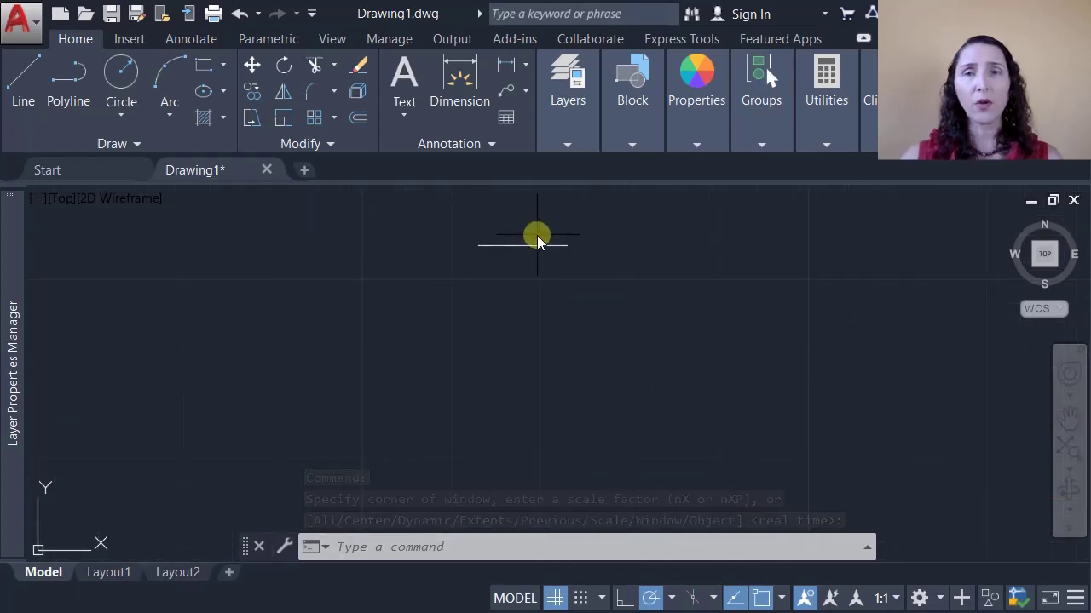
scroll(545, 260, down, 5)
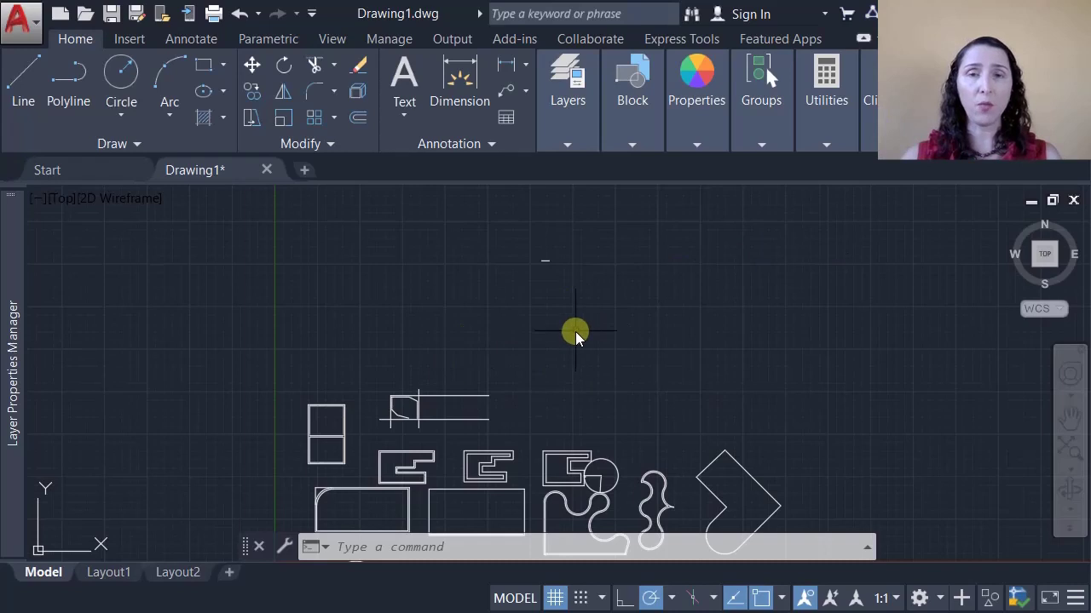
click(260, 76)
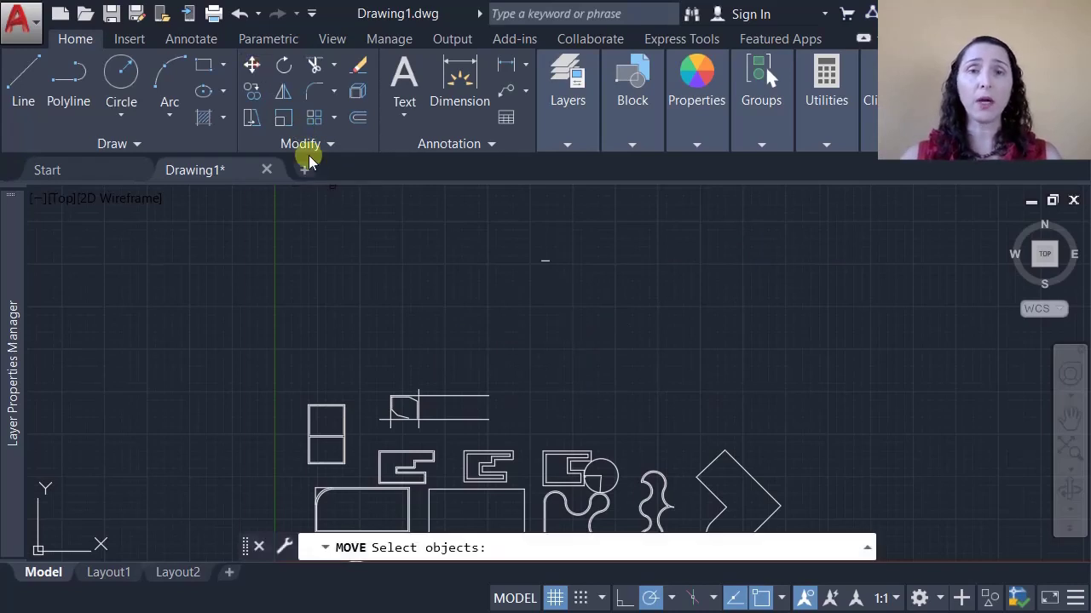
click(490, 234)
click(603, 288)
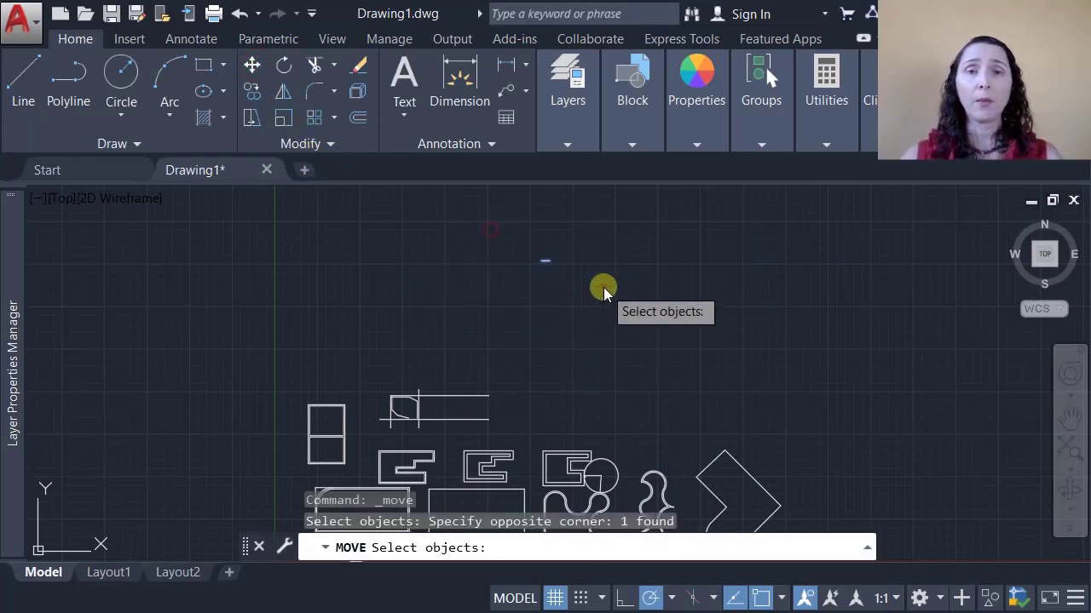
key(Return)
click(549, 260)
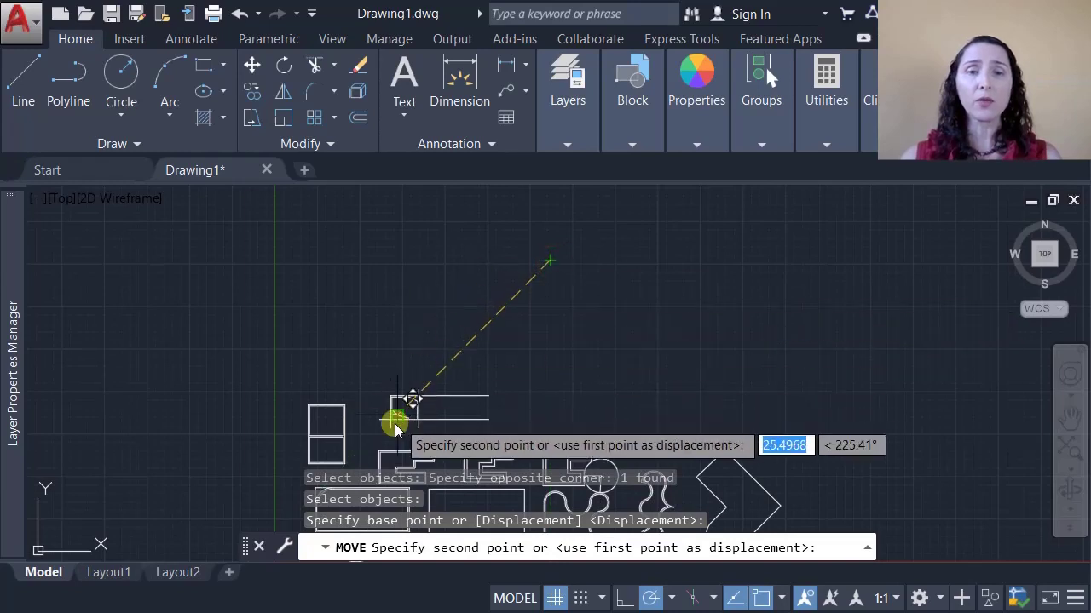
scroll(400, 418, up, 5)
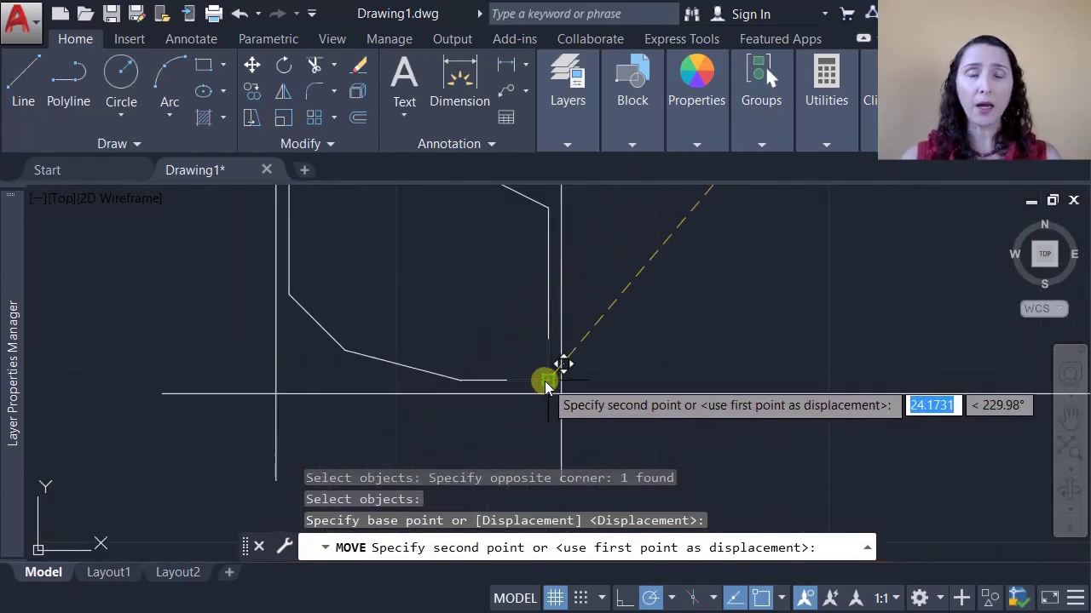
click(544, 381)
scroll(575, 325, down, 4)
scroll(576, 326, down, 2)
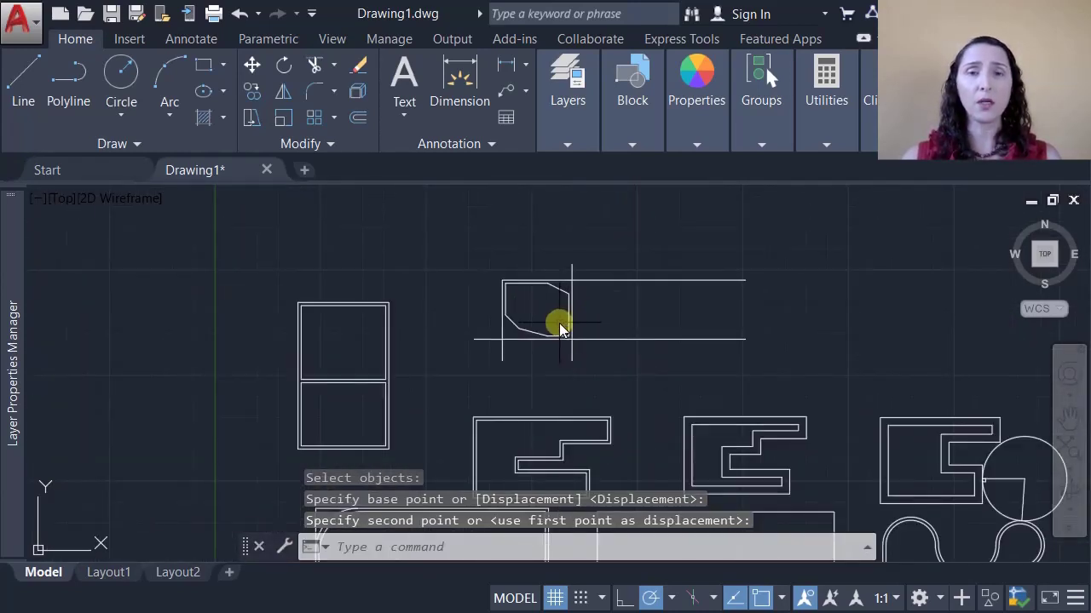
Move the circle and the small lines inside it away from the third stepped shape to the empty area above and right of it.
middle_drag(529, 305, 576, 300)
scroll(519, 352, down, 5)
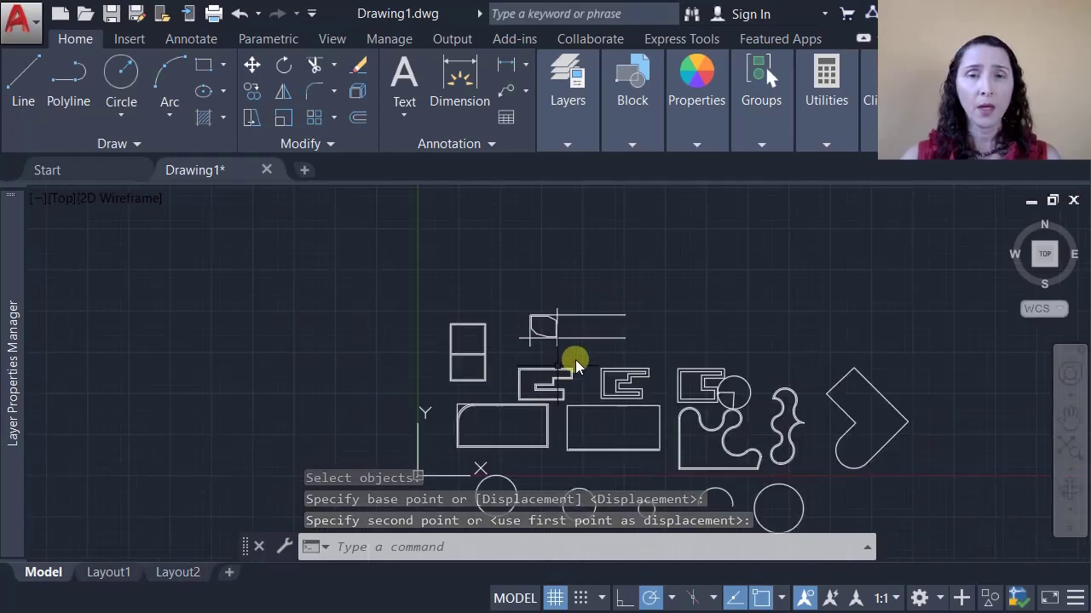
mouse_move(575, 360)
middle_down()
mouse_move(465, 330)
mouse_move(455, 304)
middle_up()
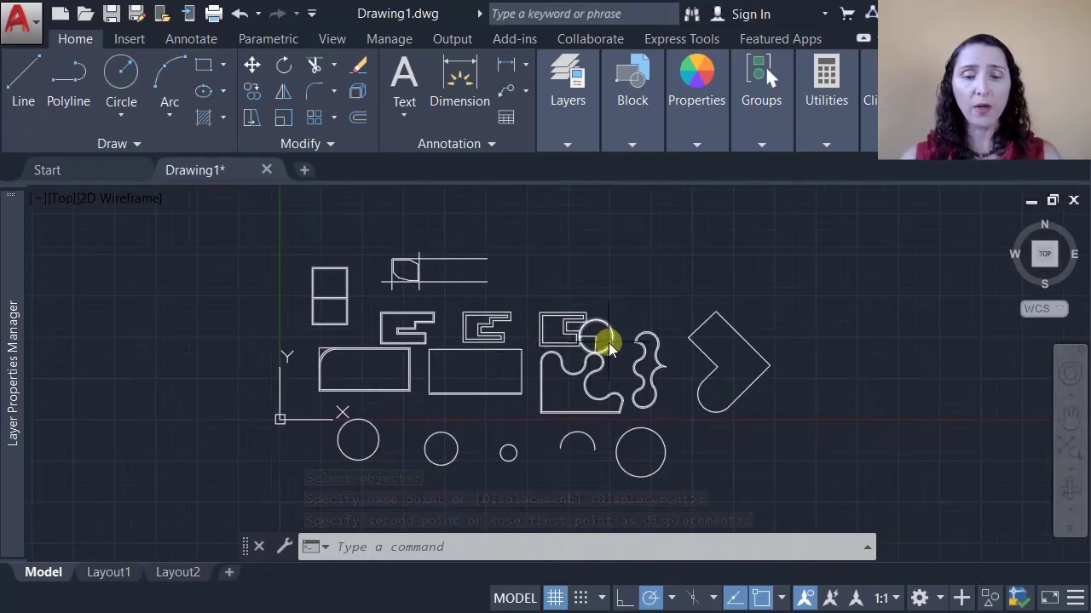
scroll(554, 321, up, 5)
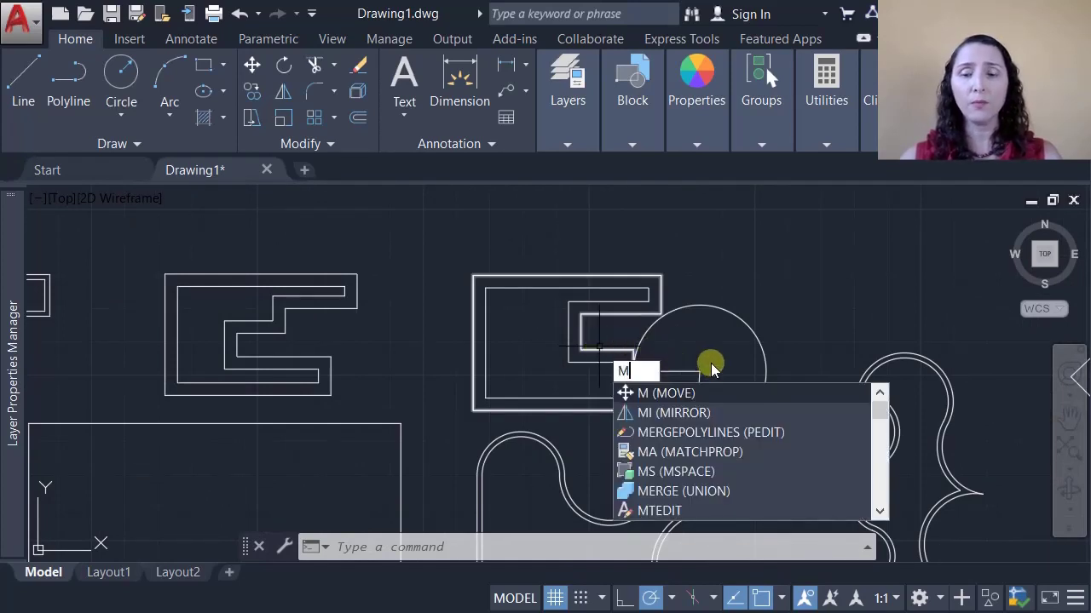
key(Return)
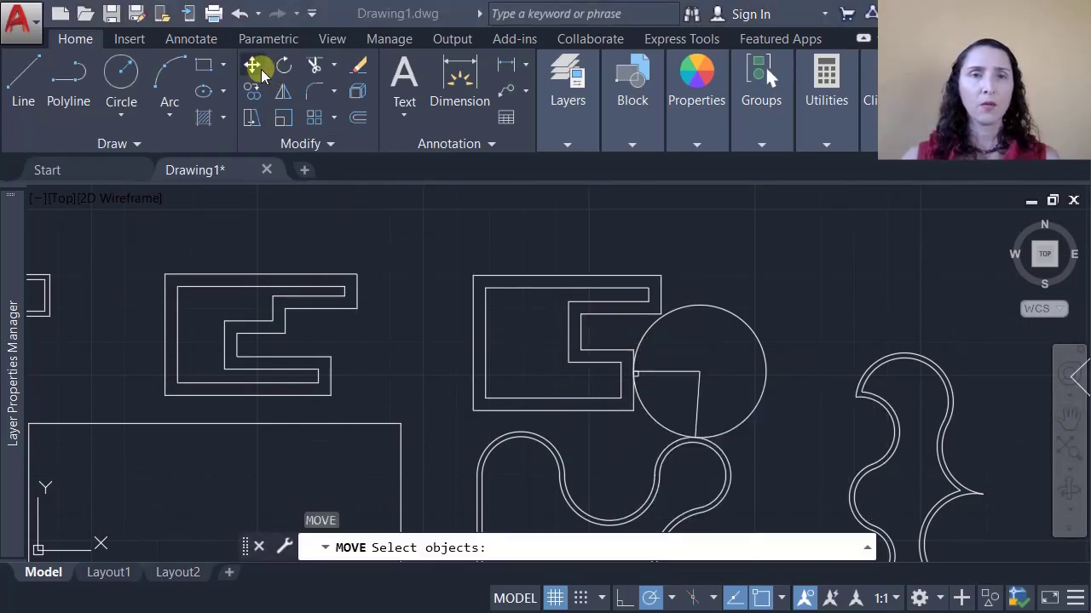
click(832, 426)
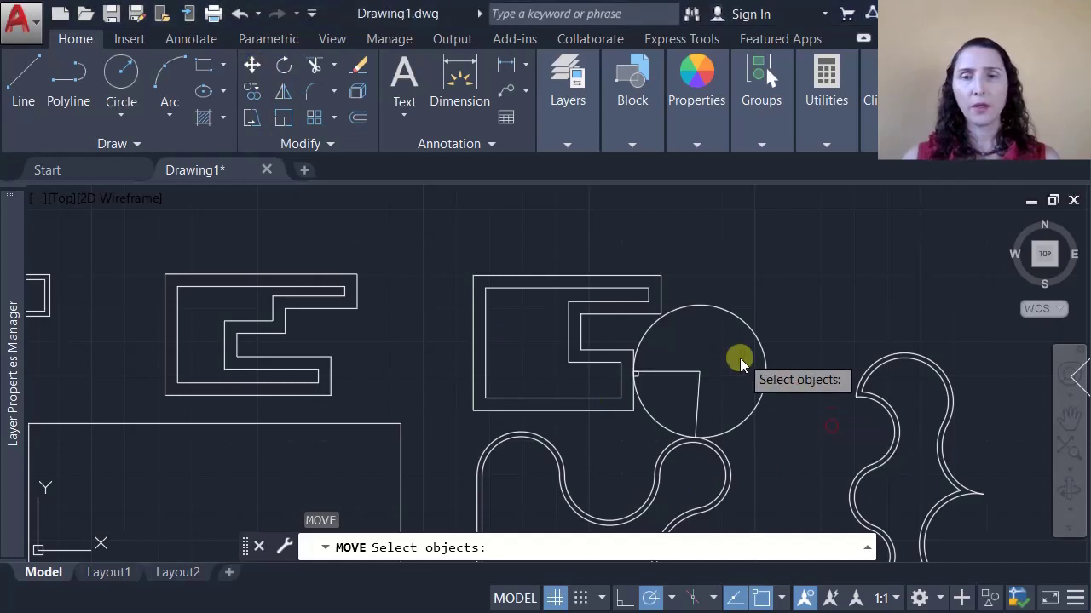
click(758, 349)
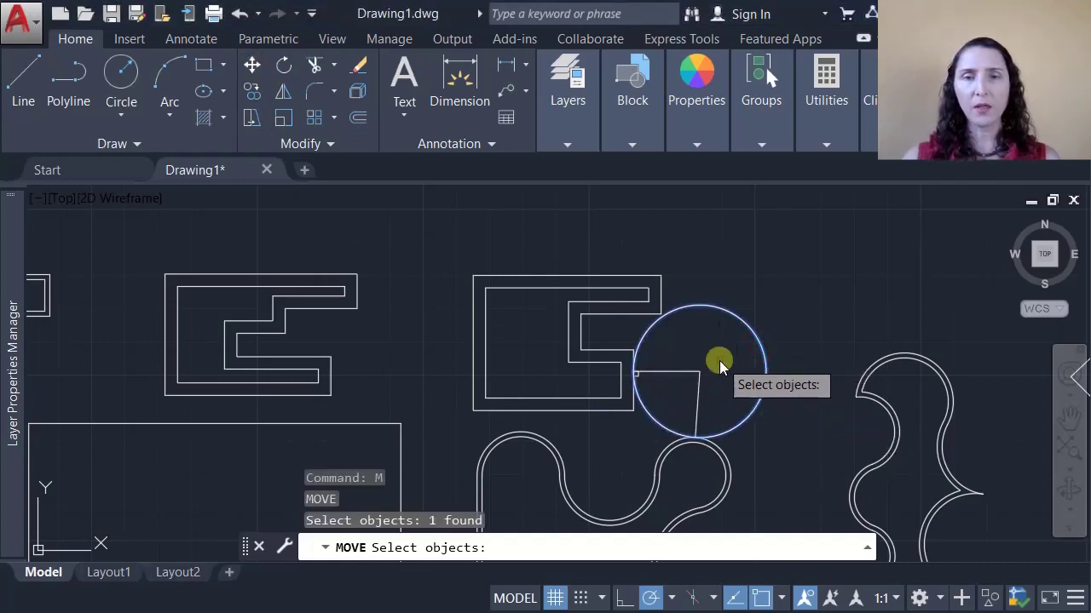
click(718, 361)
click(684, 390)
click(640, 382)
click(656, 364)
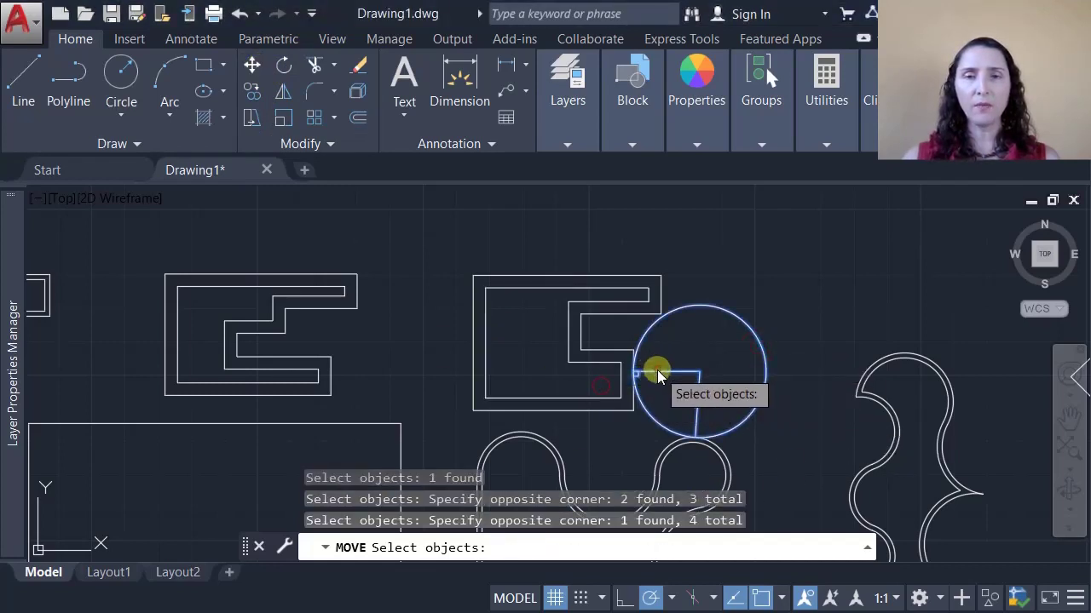
key(Return)
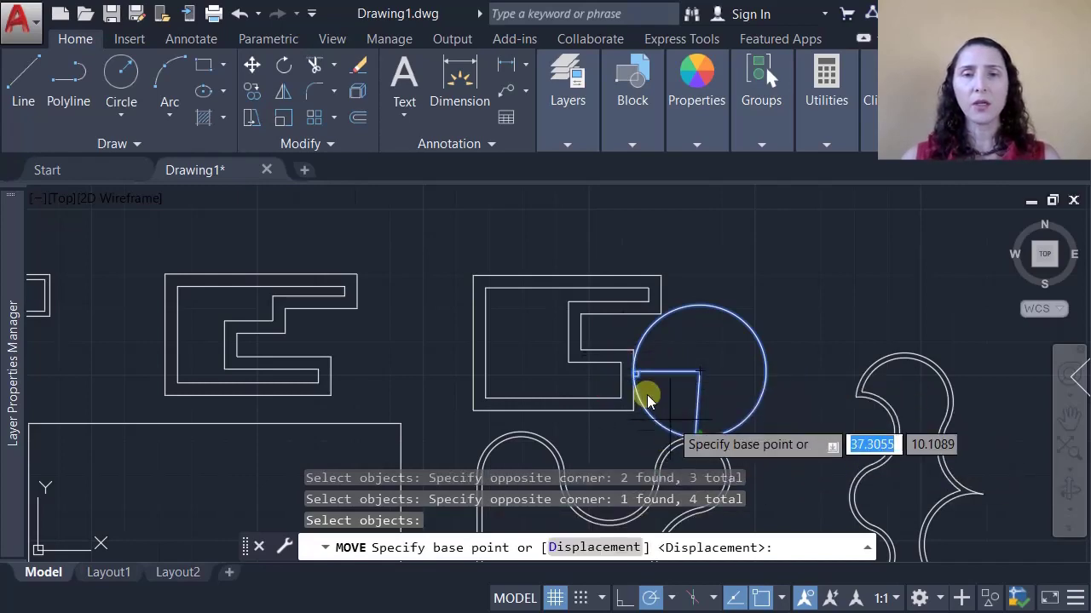
click(637, 428)
middle_drag(773, 304, 708, 435)
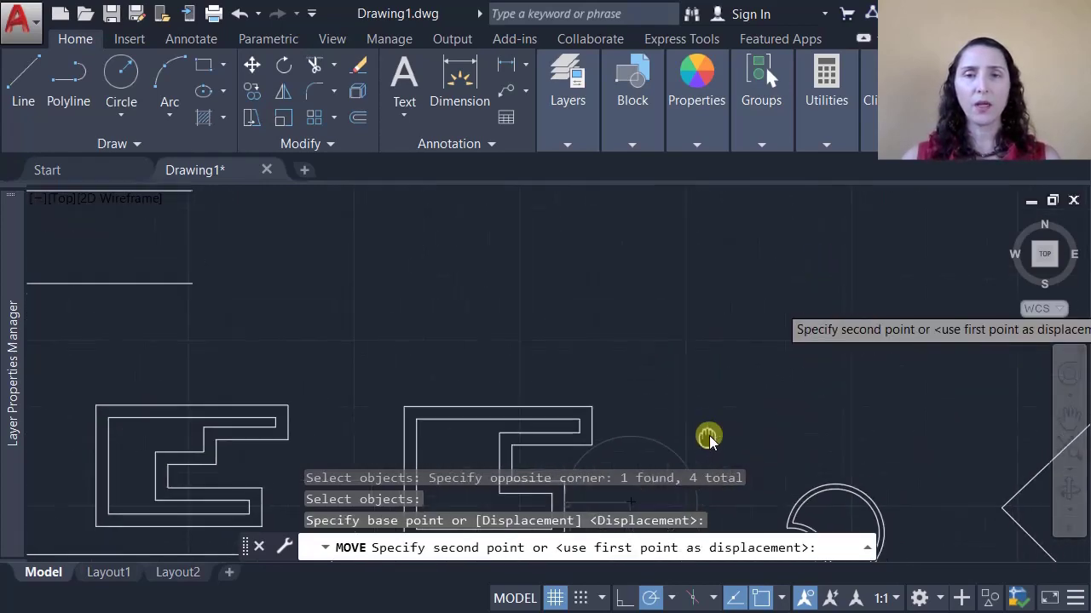
click(737, 317)
List Move's selection methods with *, and move the Previous selection set, the circle and its lines, leftward by the circle's centre.
scroll(716, 409, down, 5)
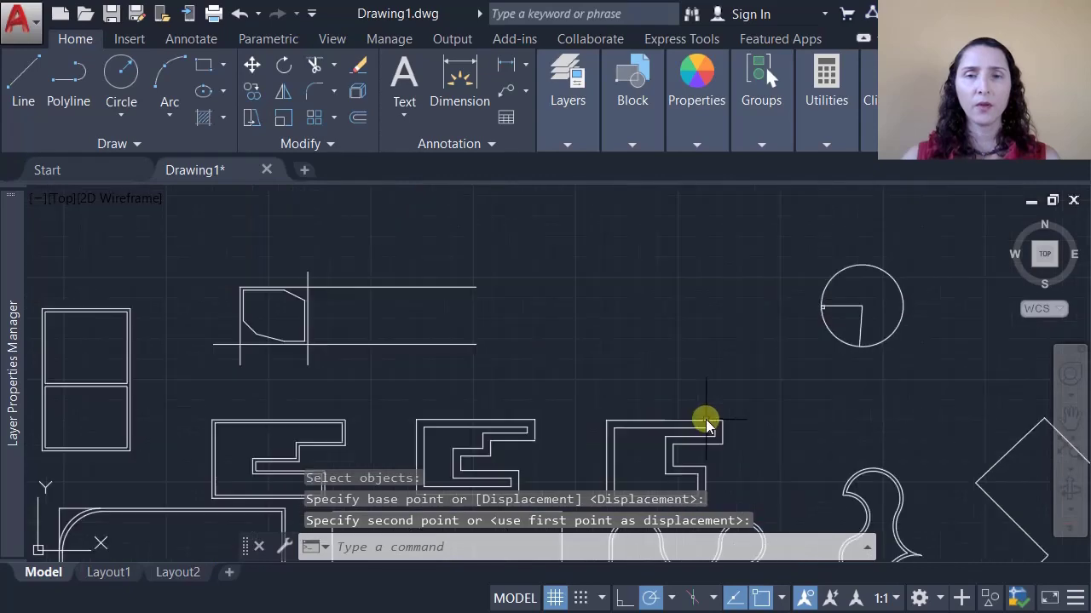
middle_drag(713, 423, 681, 369)
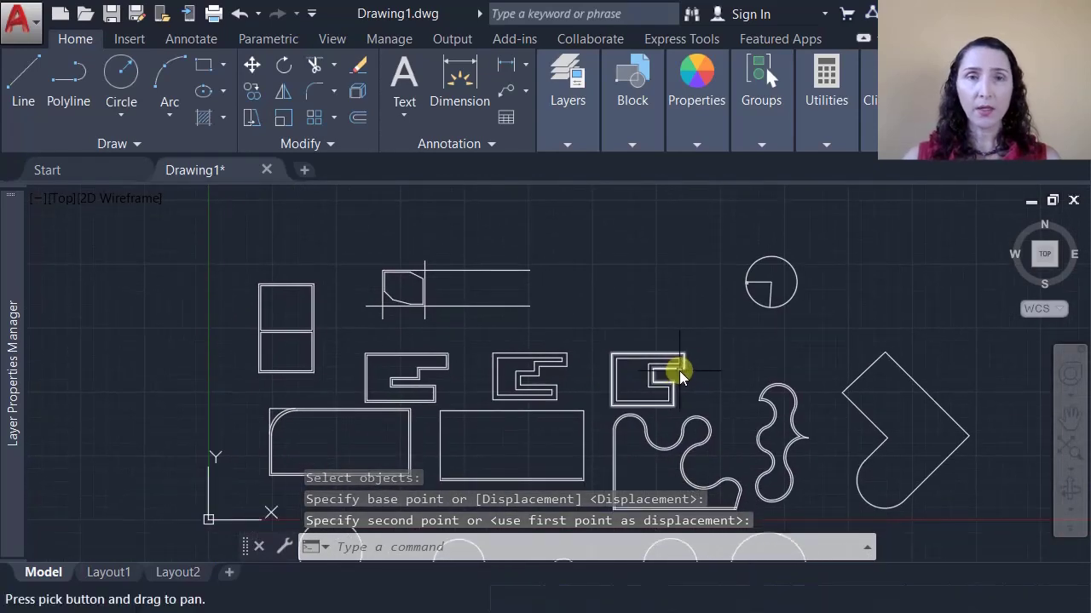
click(251, 64)
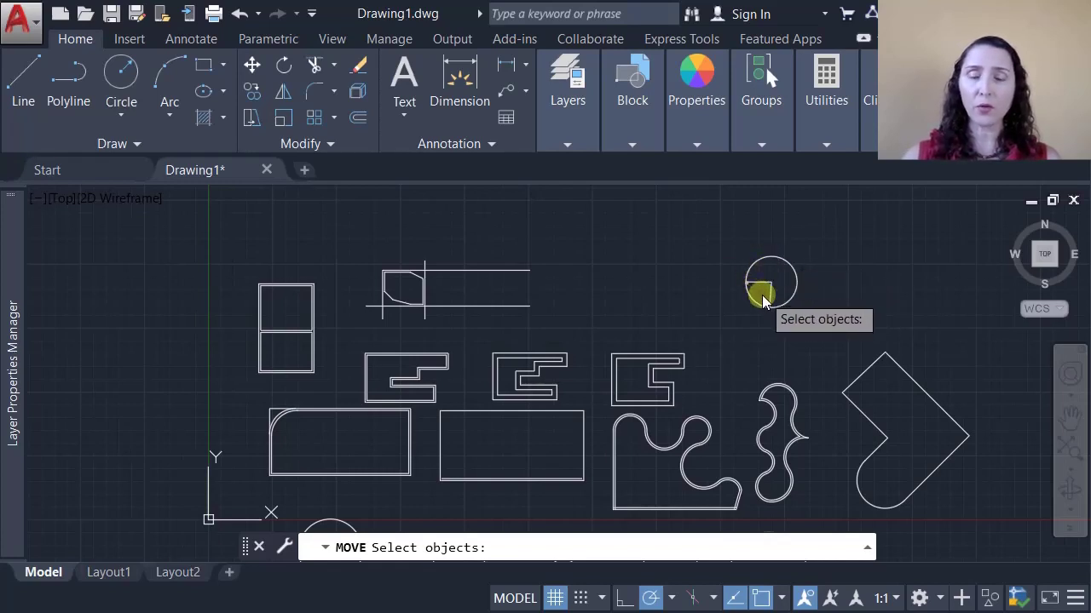
text(*)
key(Return)
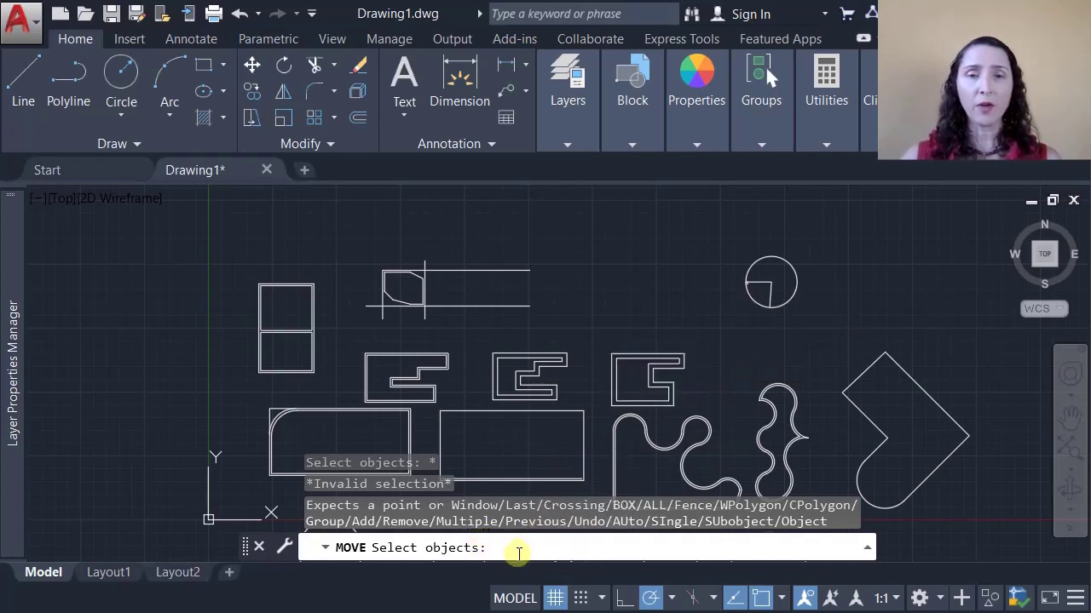
text(p)
key(Return)
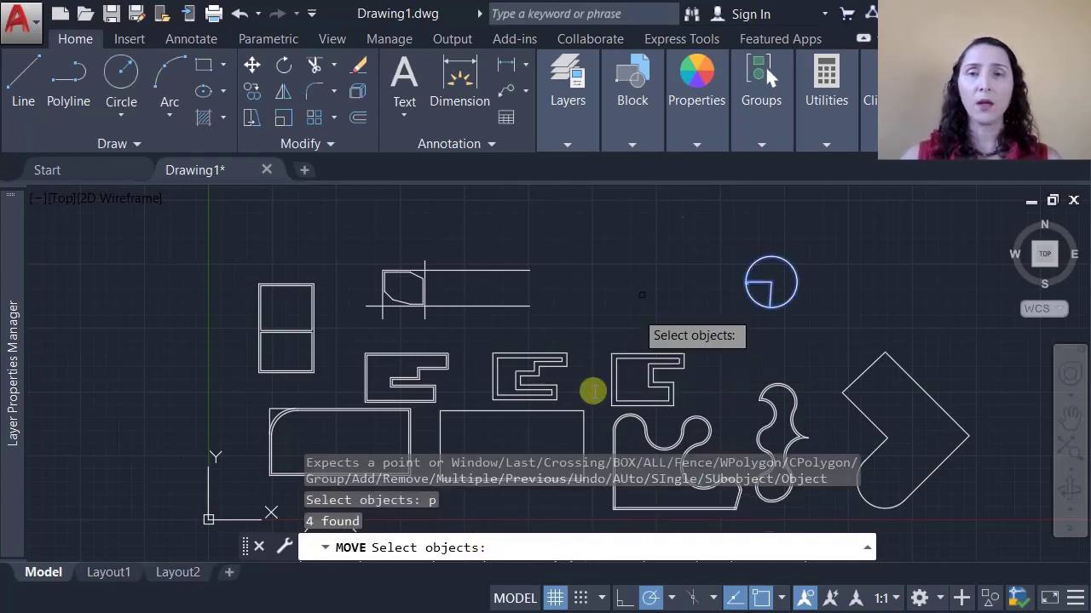
key(Return)
click(770, 285)
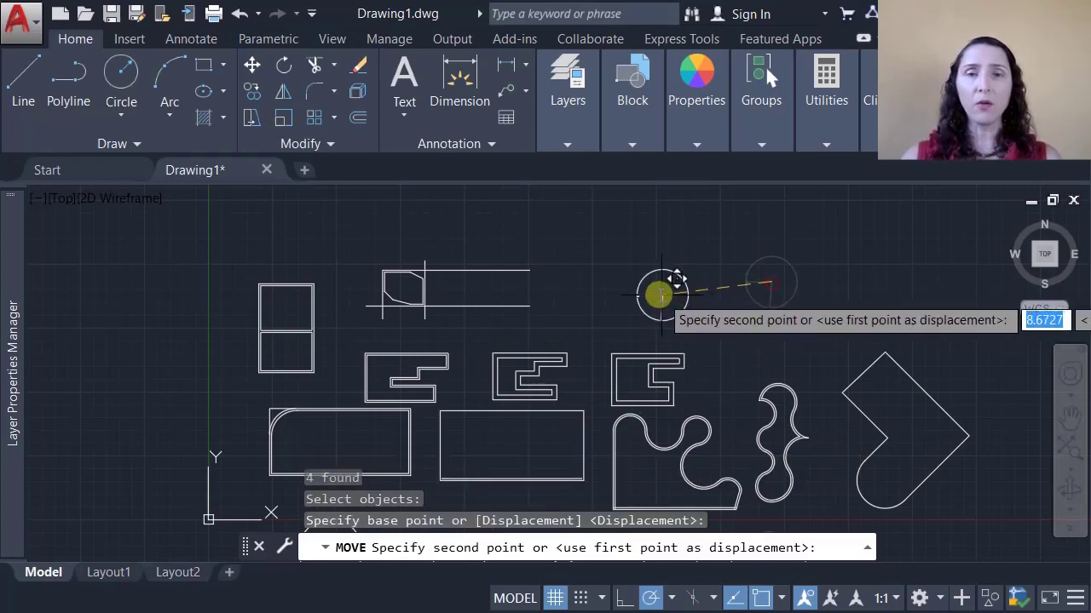
click(608, 295)
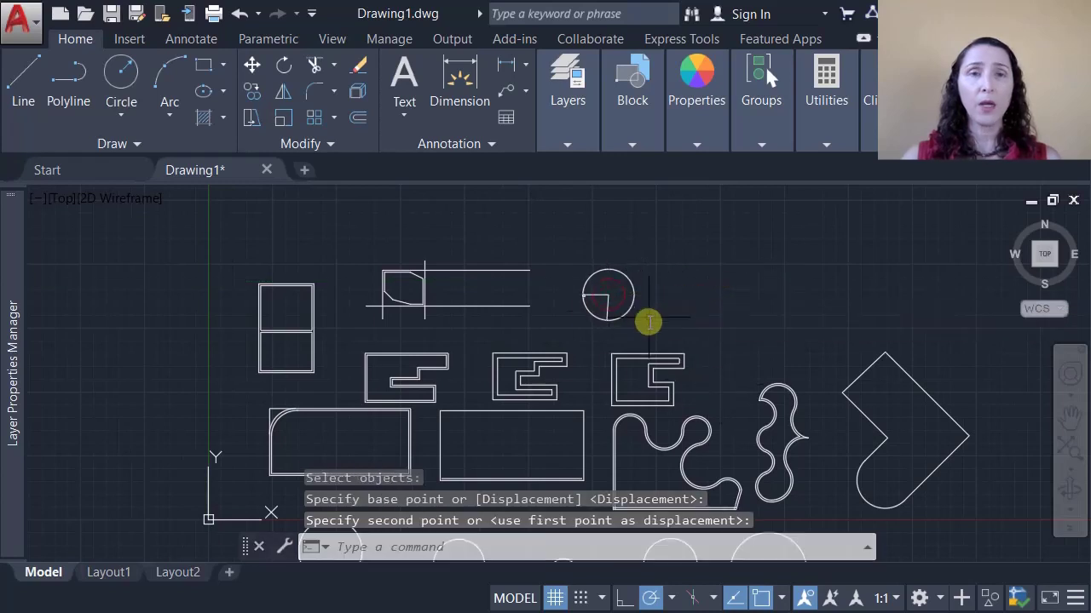
Move the room's lower sloped chamfer line, selected with the Last option, to the empty area below and right of the walls.
click(253, 69)
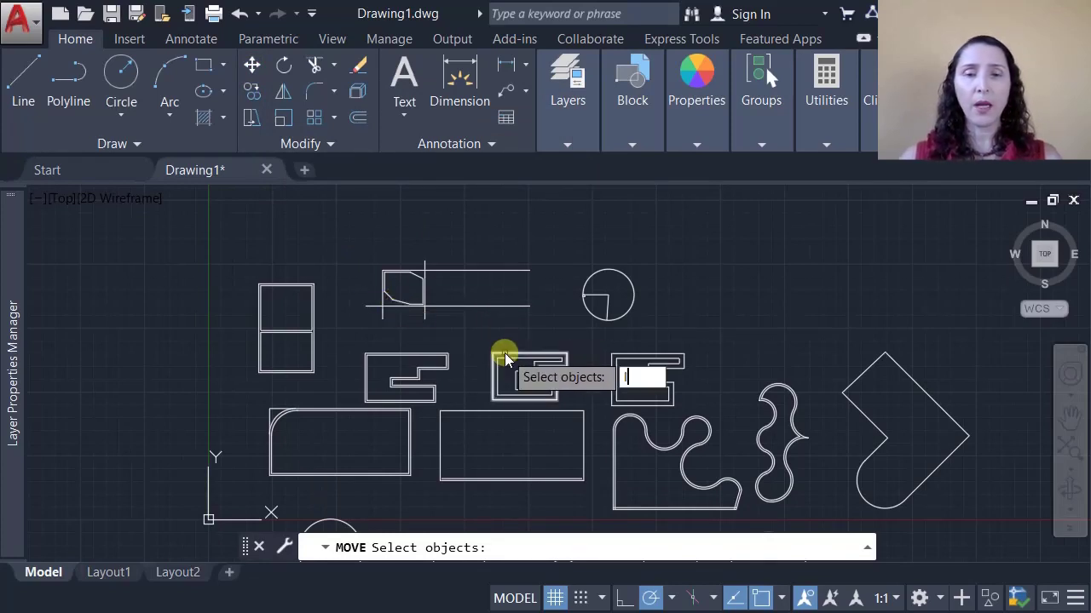
text(l)
key(Return)
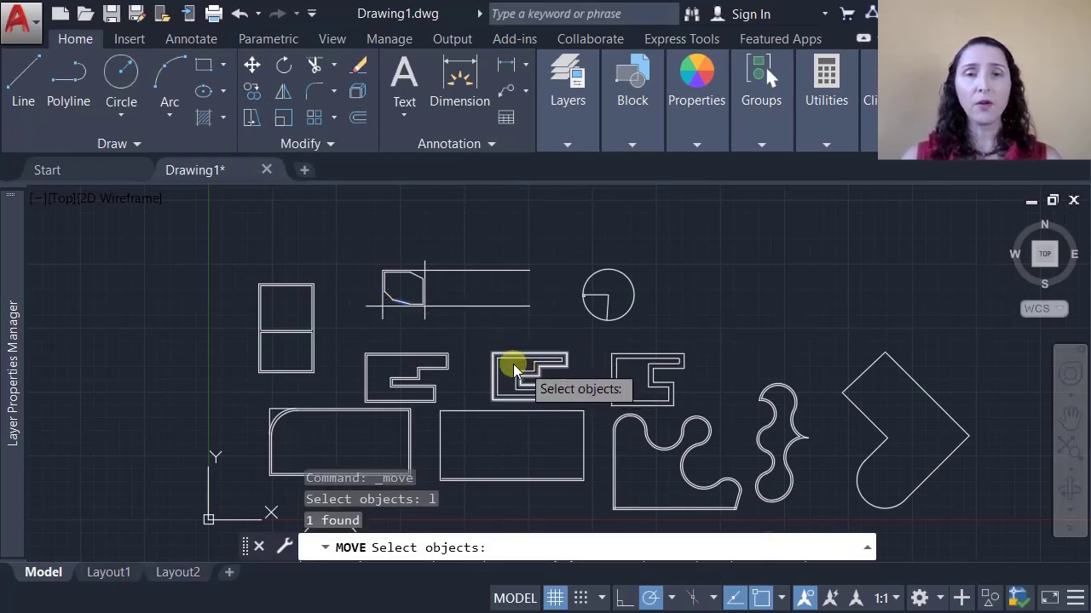
scroll(397, 312, up, 6)
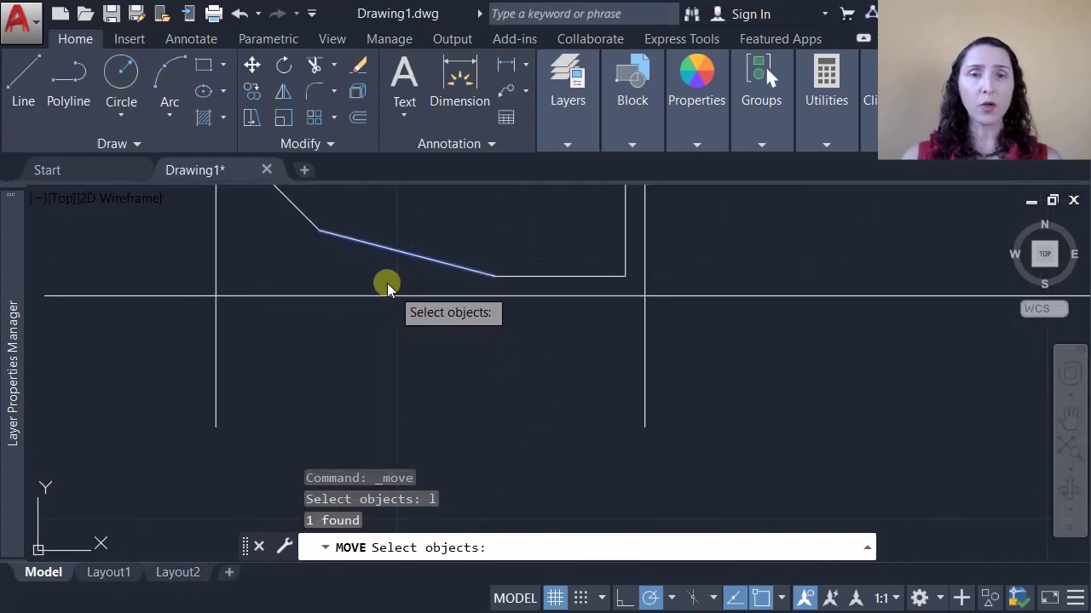
scroll(460, 315, down, 2)
scroll(458, 317, down, 2)
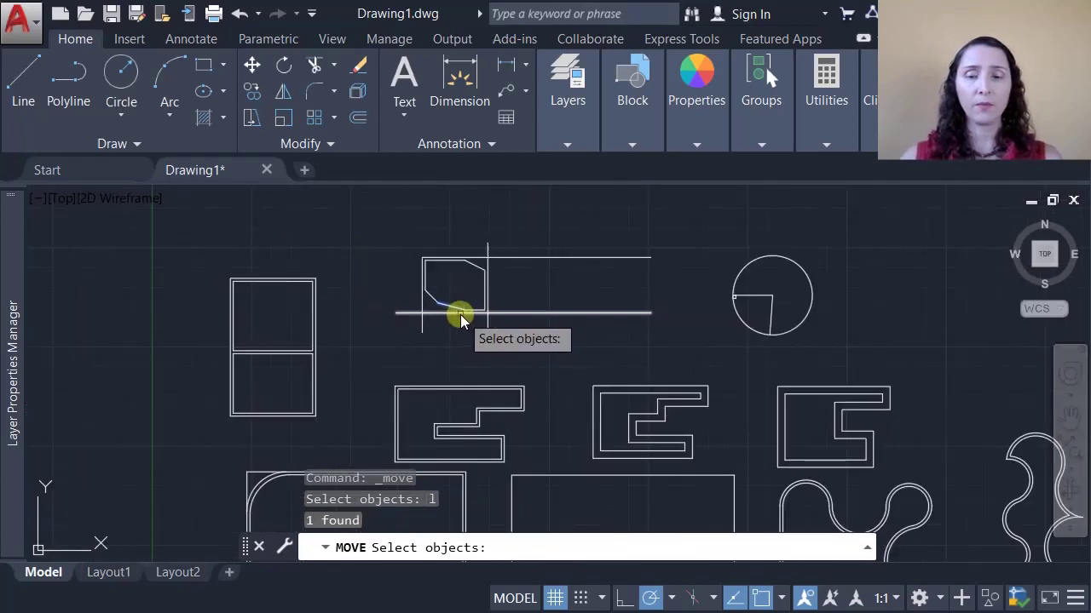
key(Return)
click(443, 343)
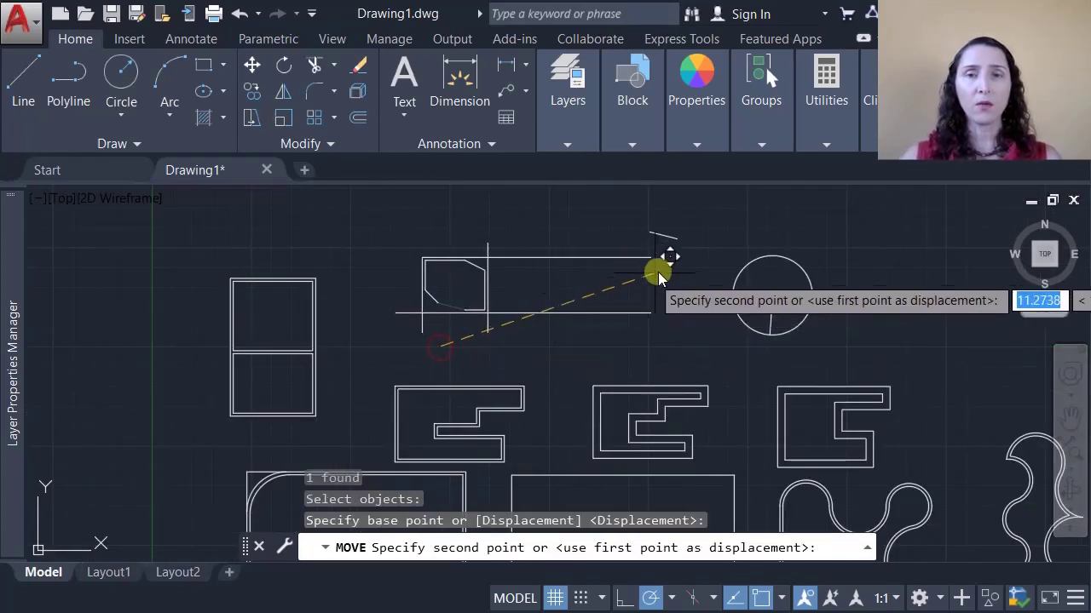
click(535, 375)
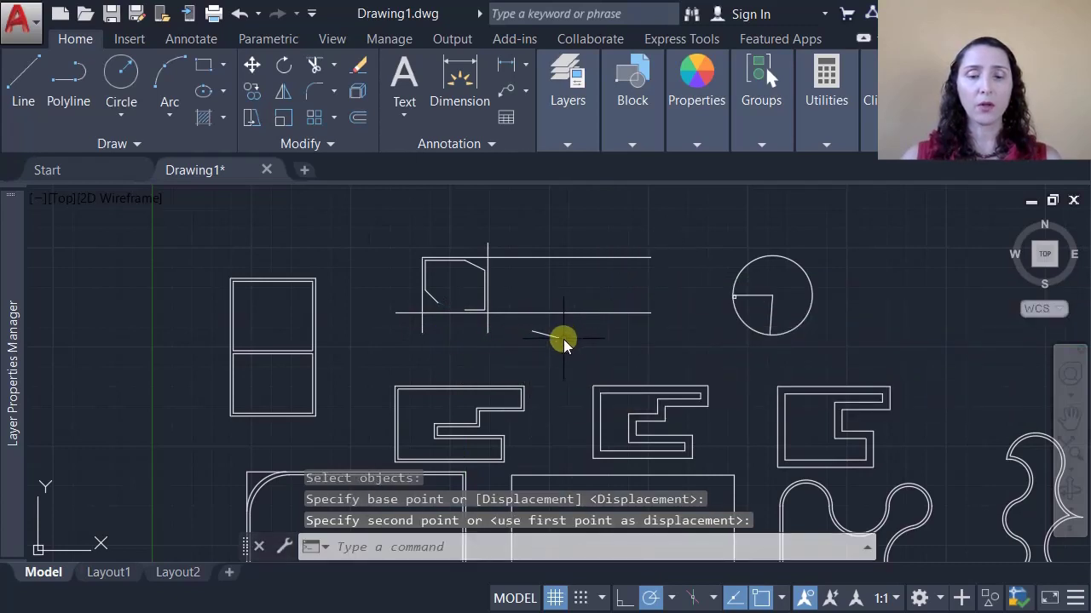
scroll(520, 354, down, 3)
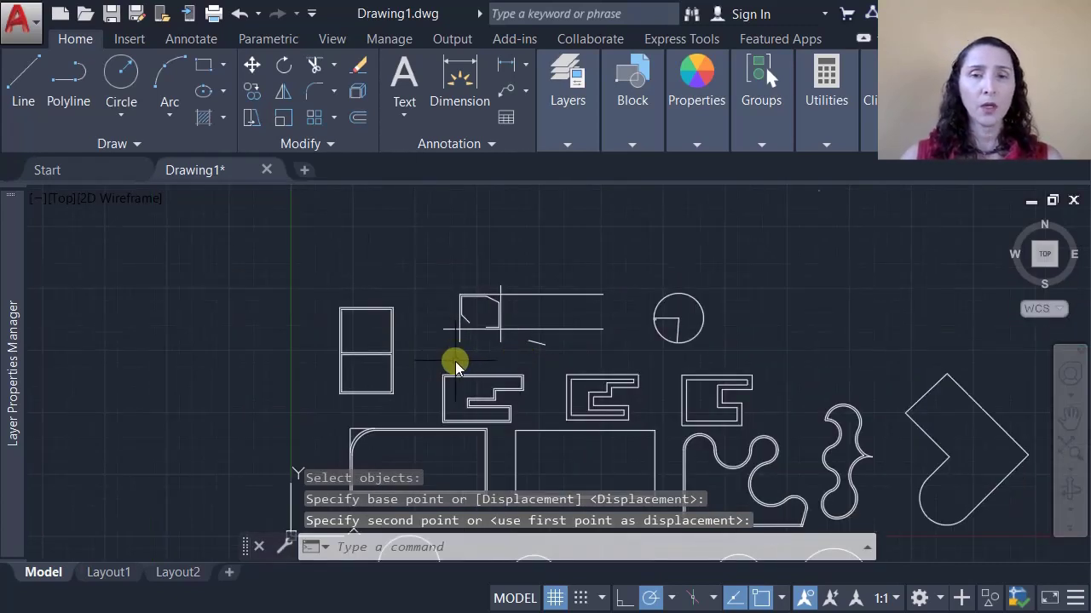
scroll(455, 361, up, 5)
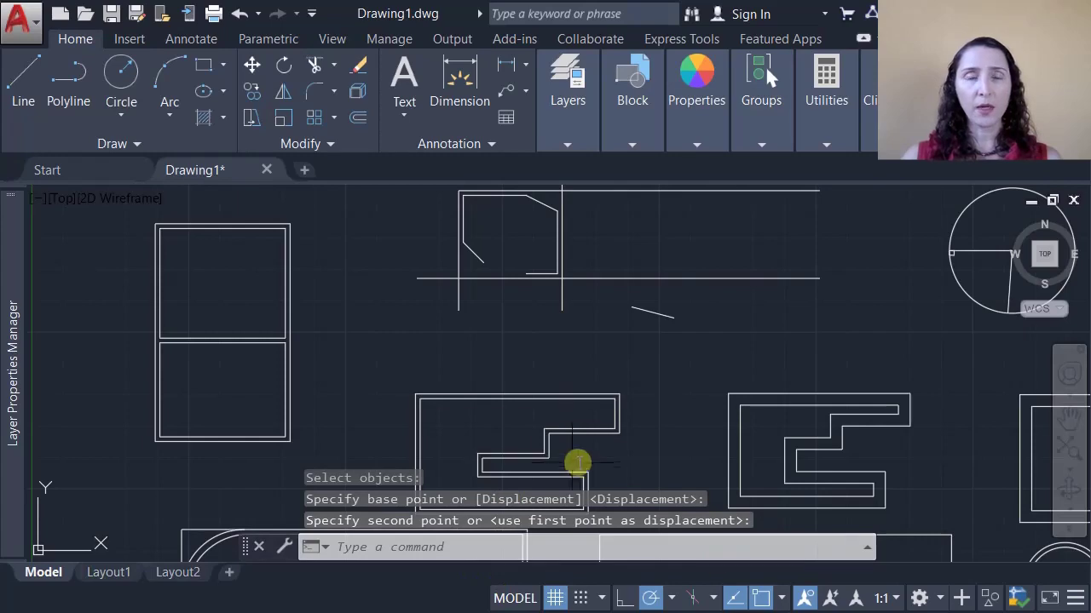
scroll(565, 441, down, 3)
mouse_move(565, 441)
middle_down()
mouse_move(557, 398)
mouse_move(483, 324)
middle_up()
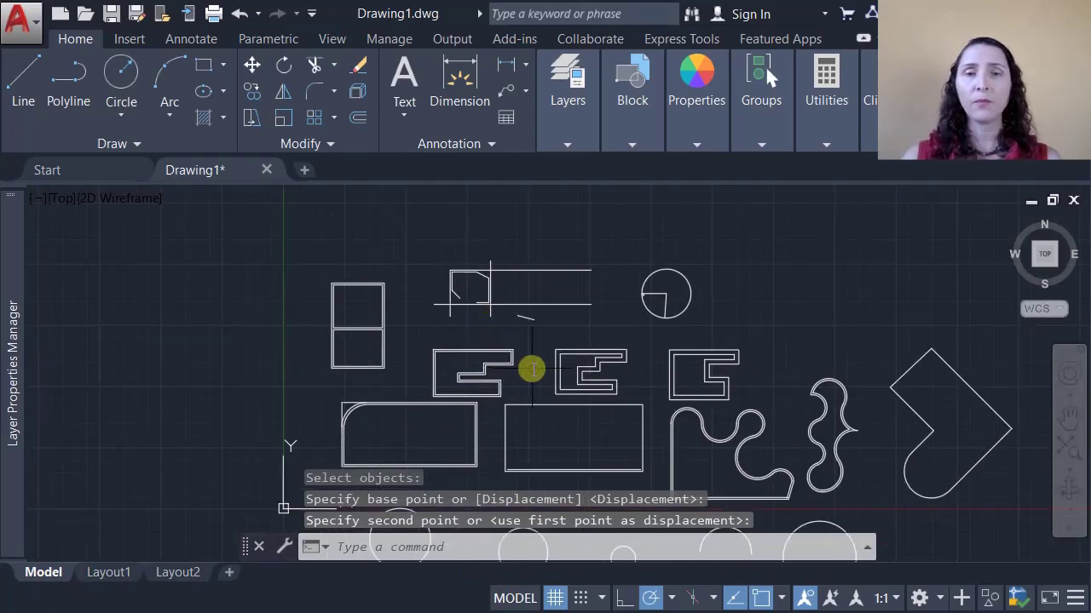
middle_drag(531, 369, 463, 312)
scroll(551, 350, down, 3)
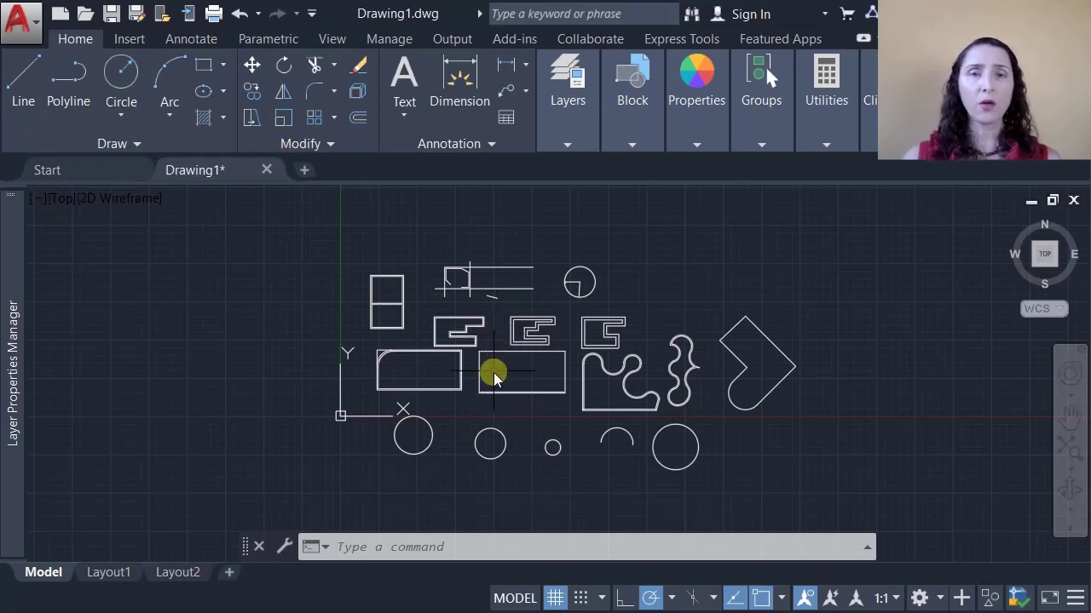
click(252, 92)
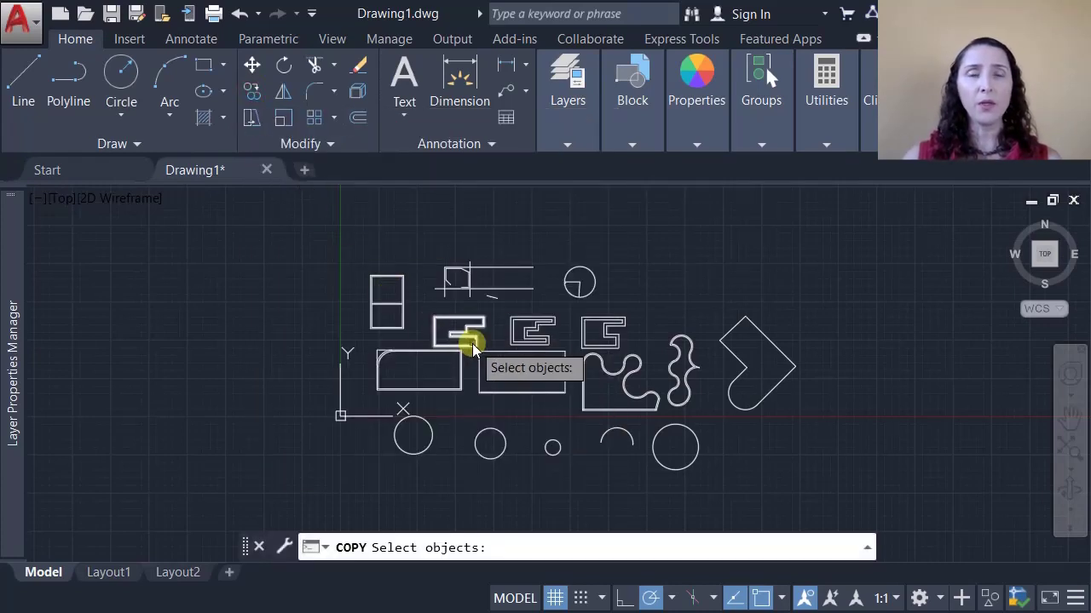
key(Escape)
key(Escape)
text(co)
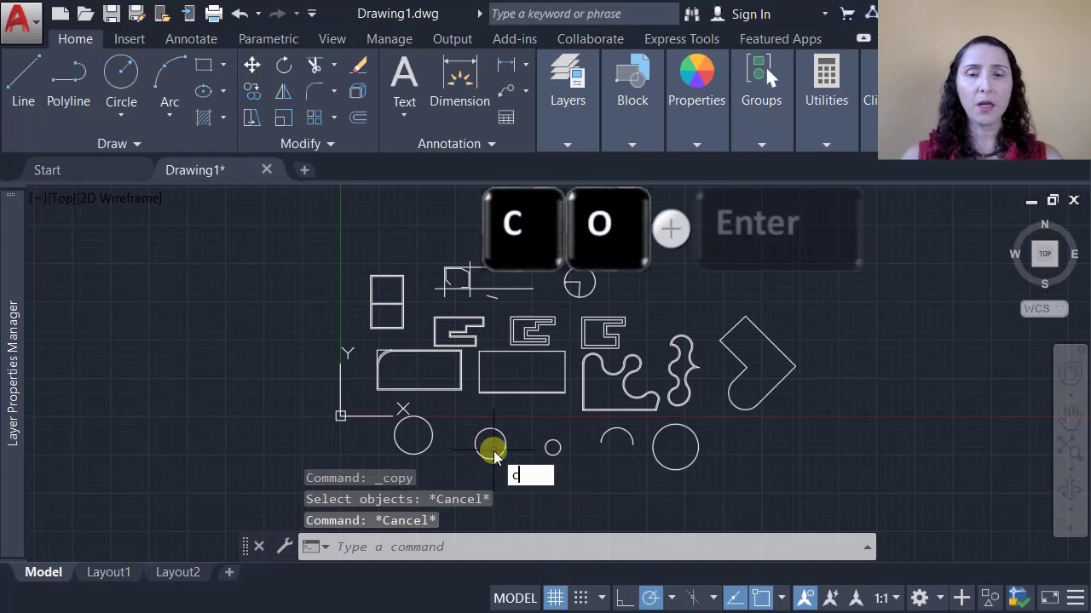
key(Return)
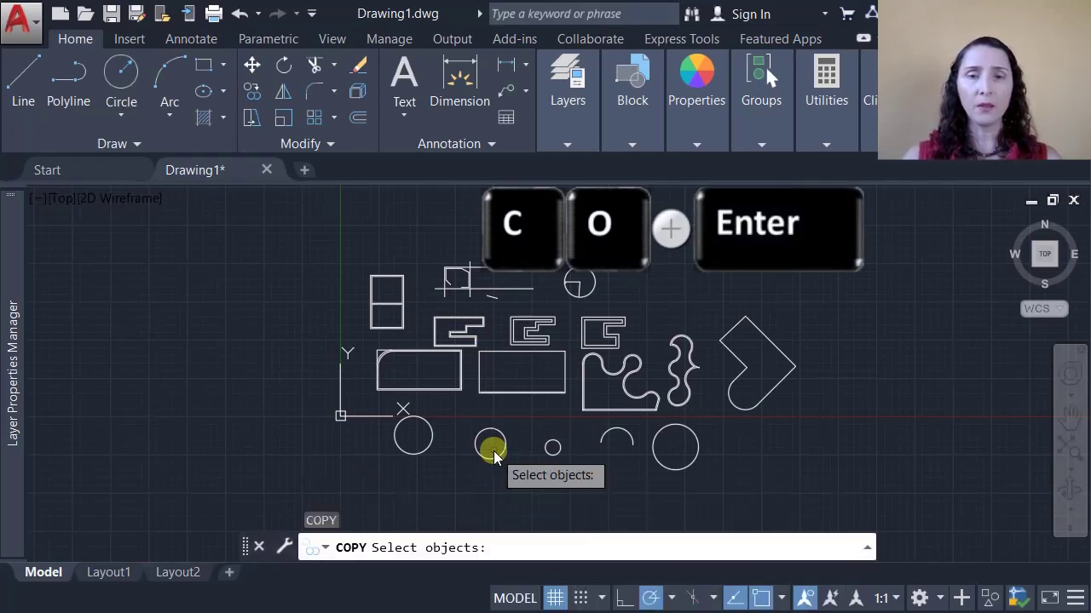
key(Escape)
Copy the room's lower-left chamfer line by its upper endpoint six times in a horizontal row between the long walls to the right.
text(c)
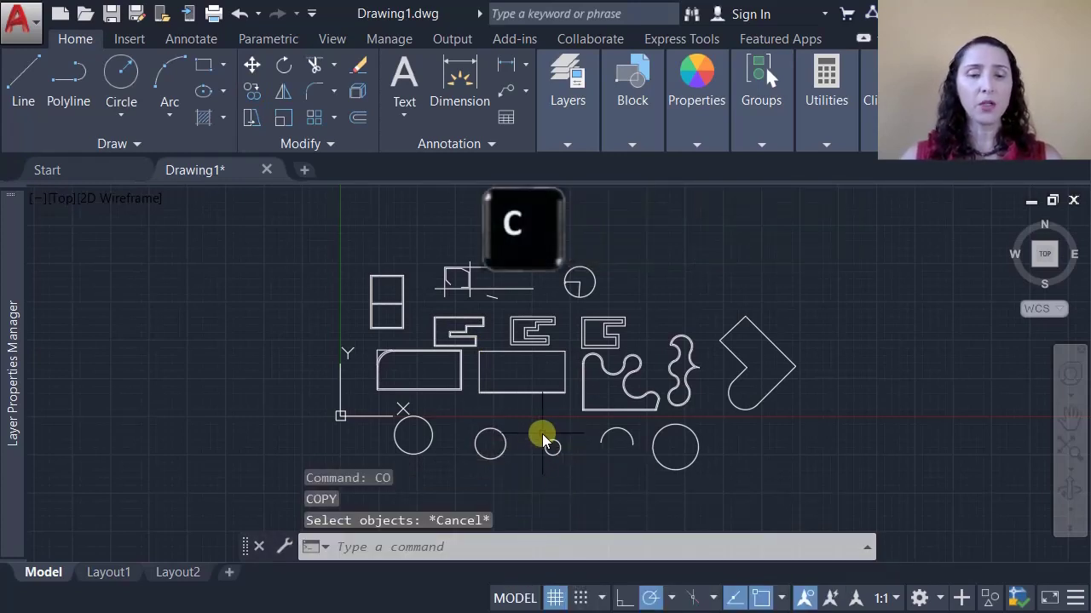
text(p)
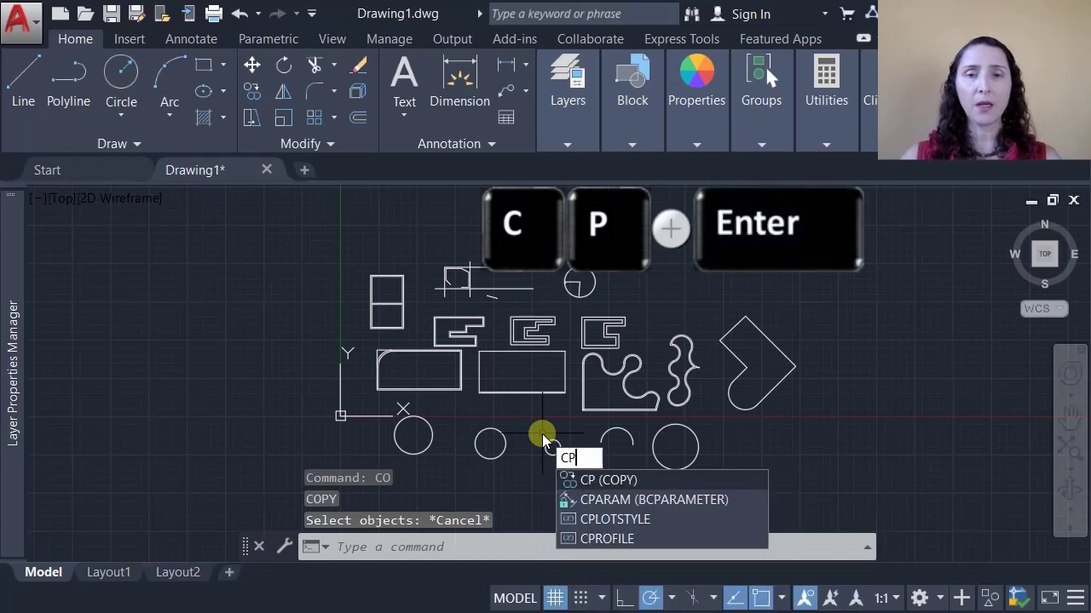
key(Return)
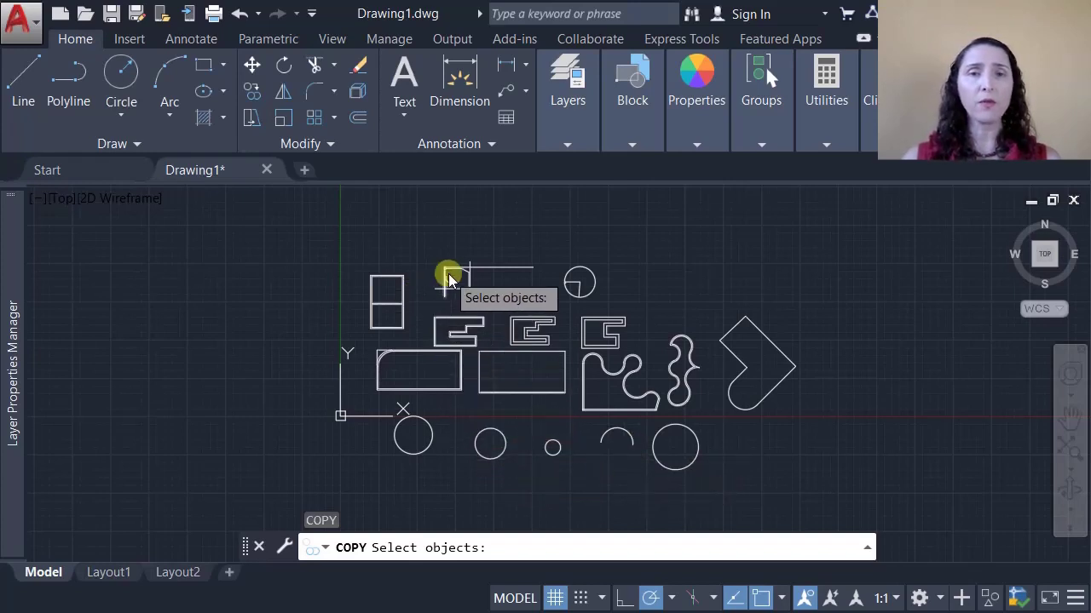
scroll(455, 287, up, 8)
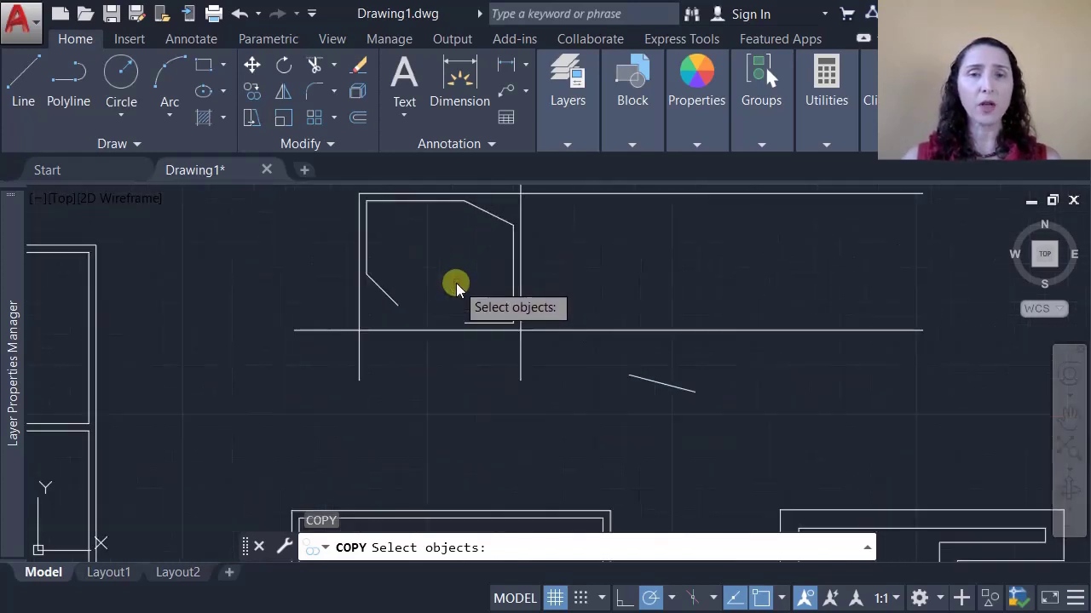
click(378, 293)
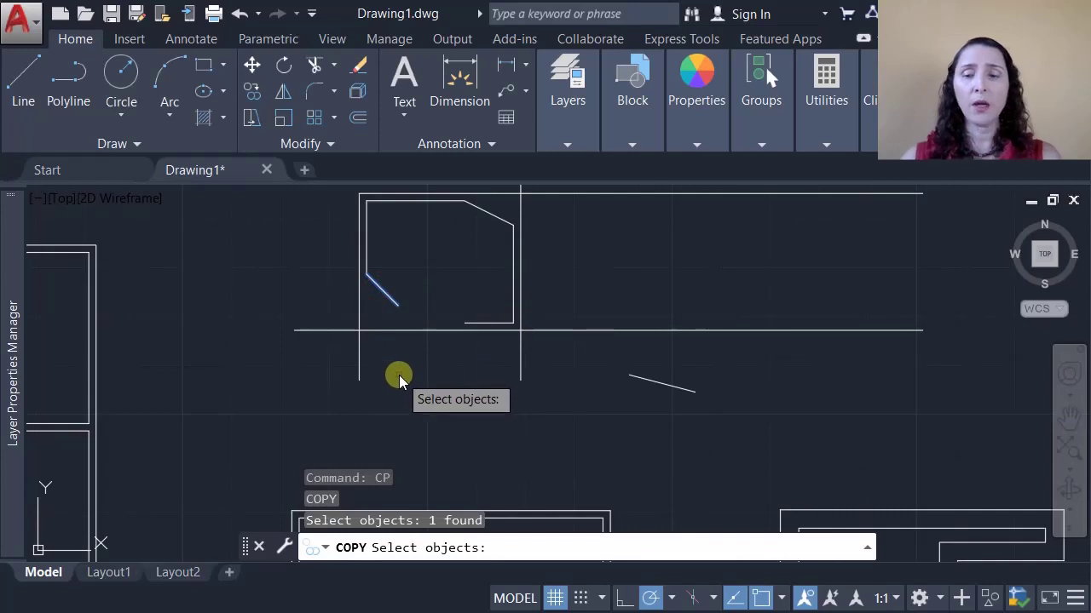
key(Return)
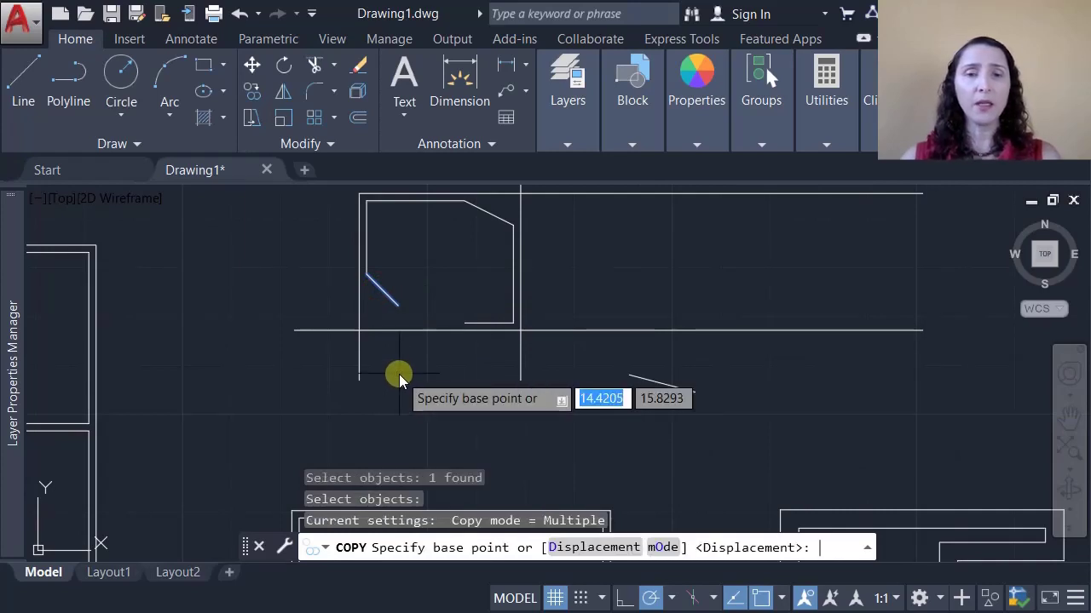
click(366, 273)
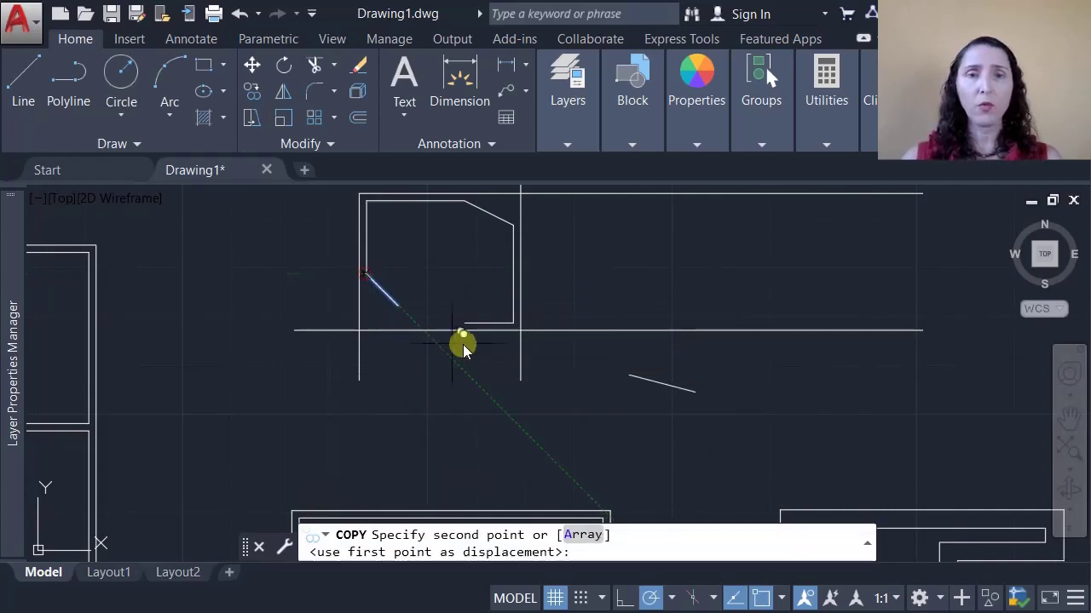
click(613, 271)
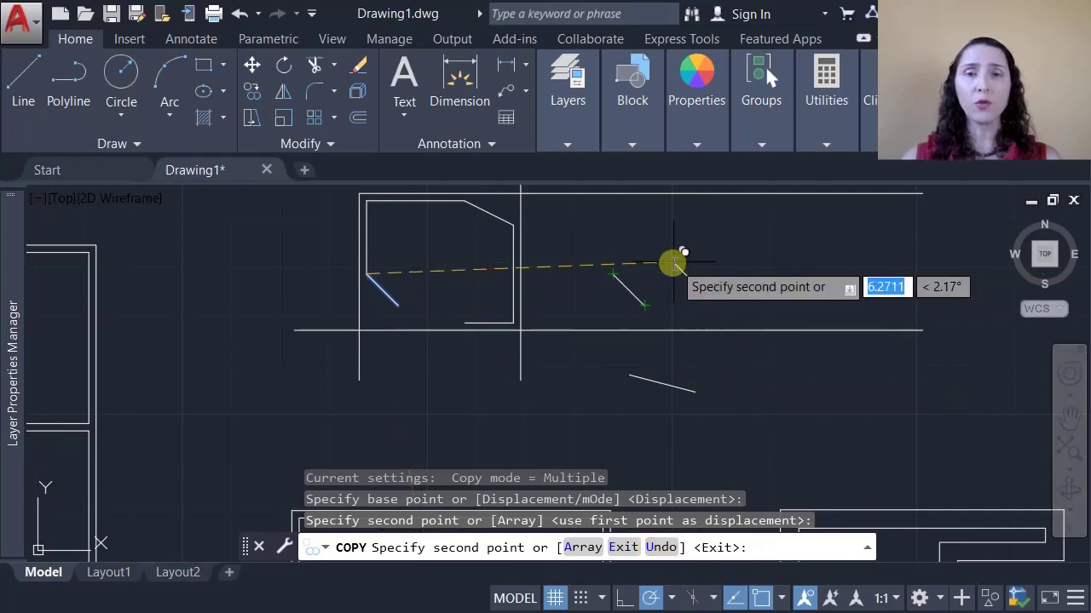
click(646, 271)
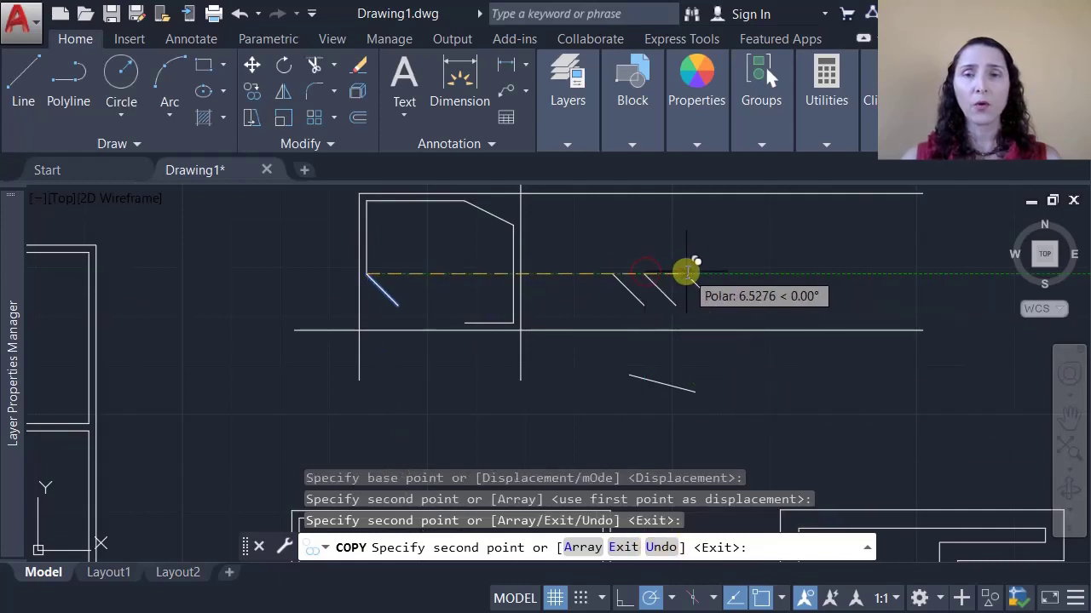
click(678, 271)
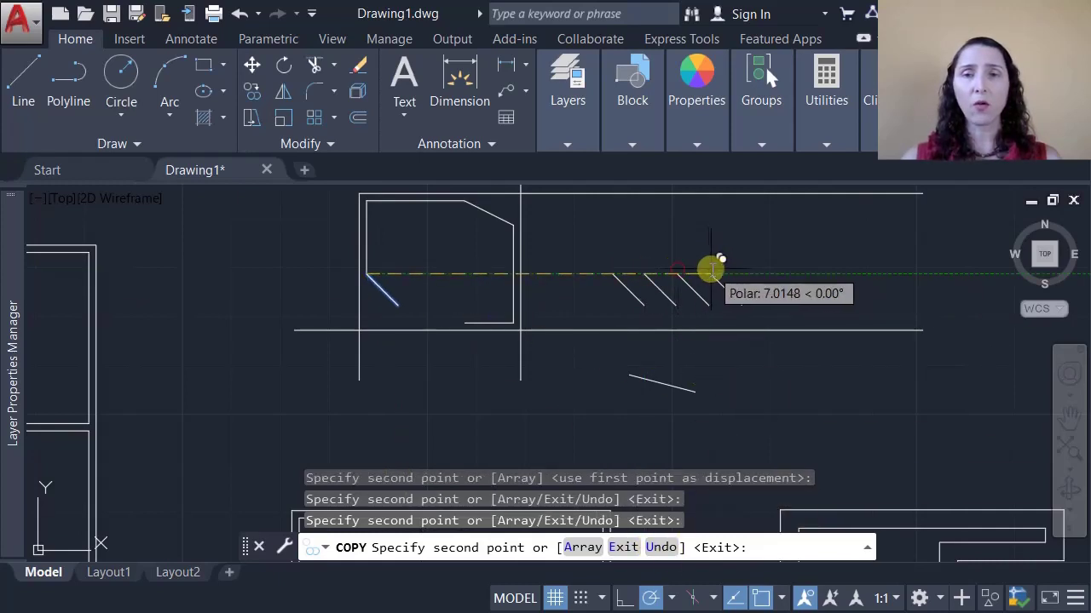
click(713, 271)
click(750, 272)
click(788, 273)
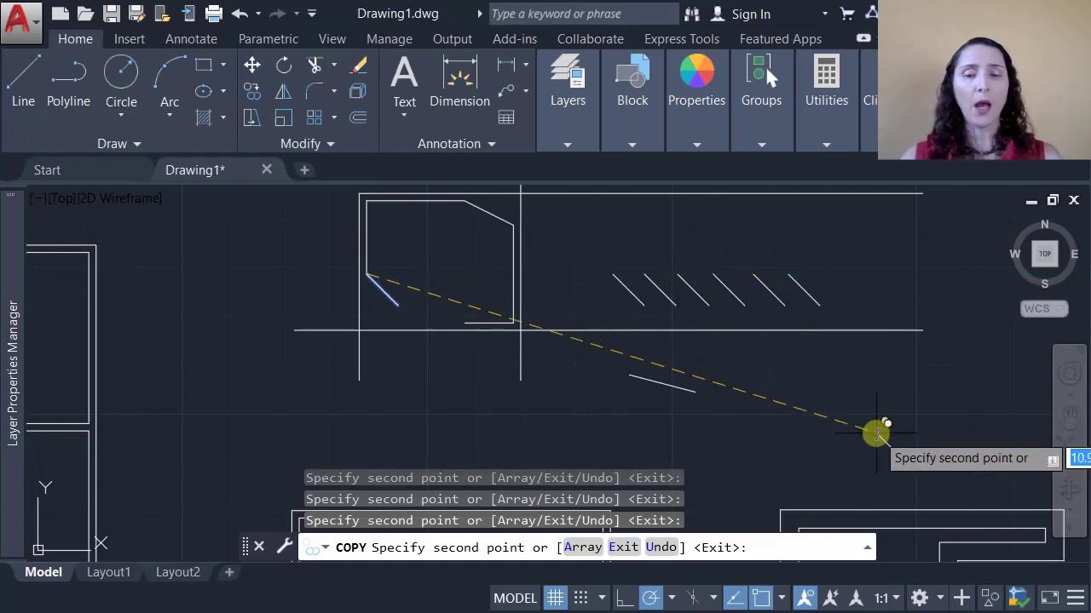
key(Return)
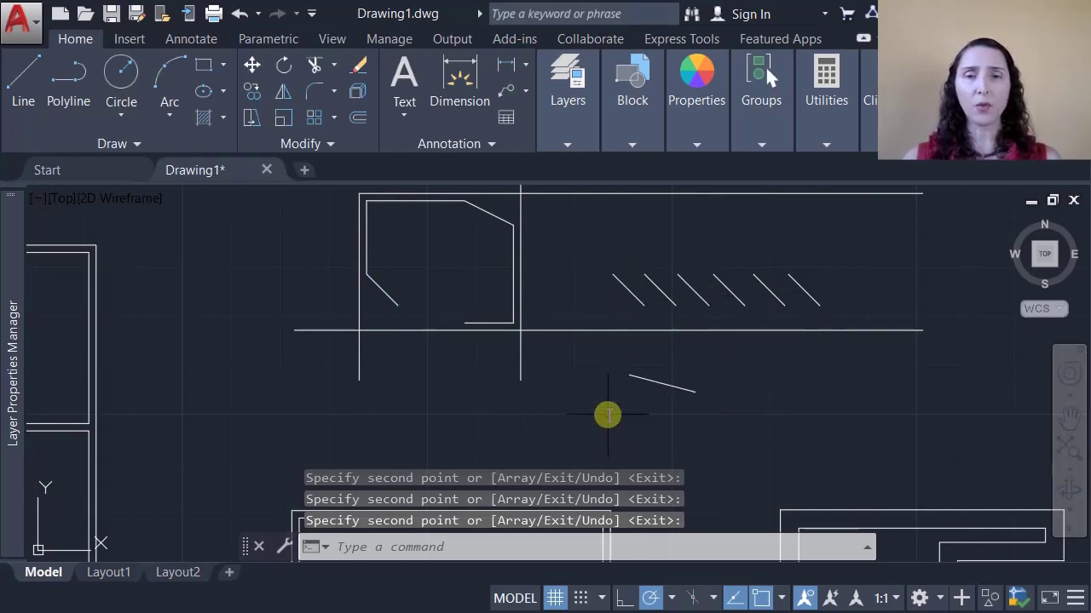
Try the Last and Previous selection options of the Copy command on the chamfer lines.
scroll(607, 415, down, 2)
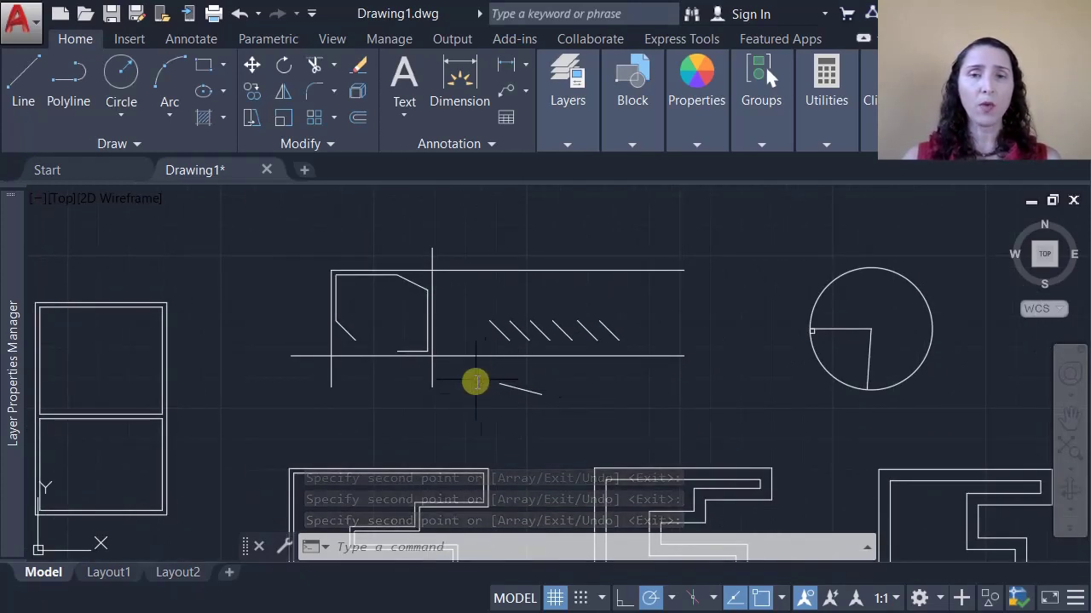
click(252, 92)
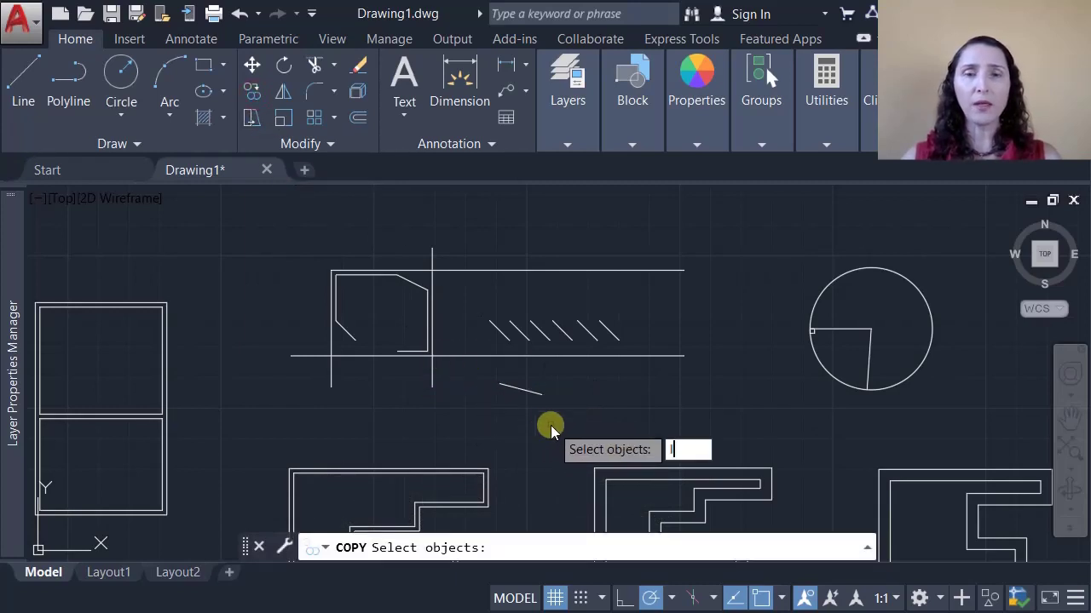
text(l)
key(Return)
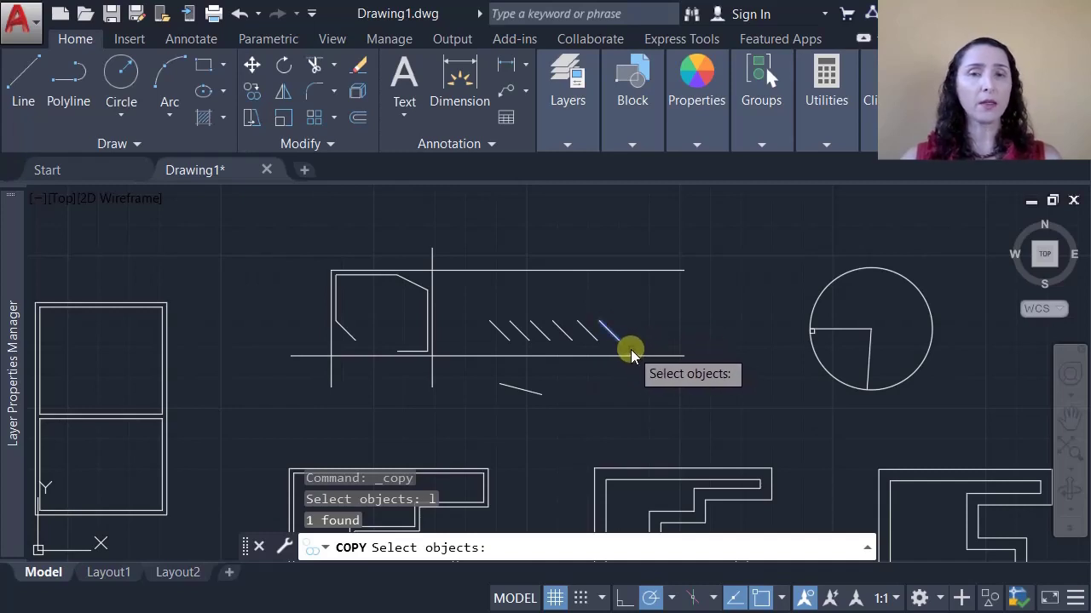
key(Escape)
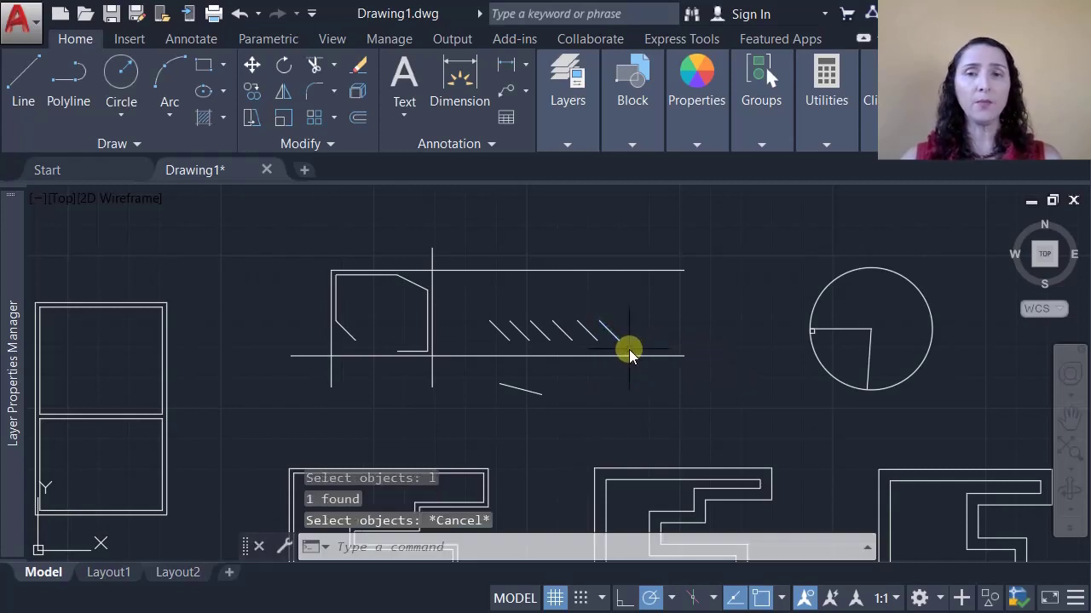
click(250, 92)
text(p)
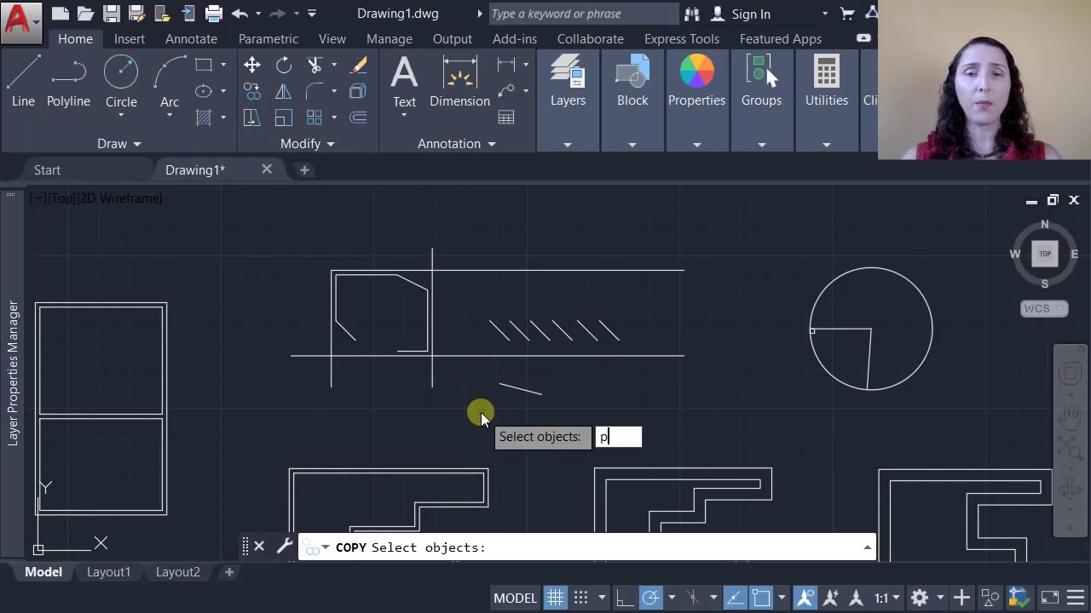
key(Return)
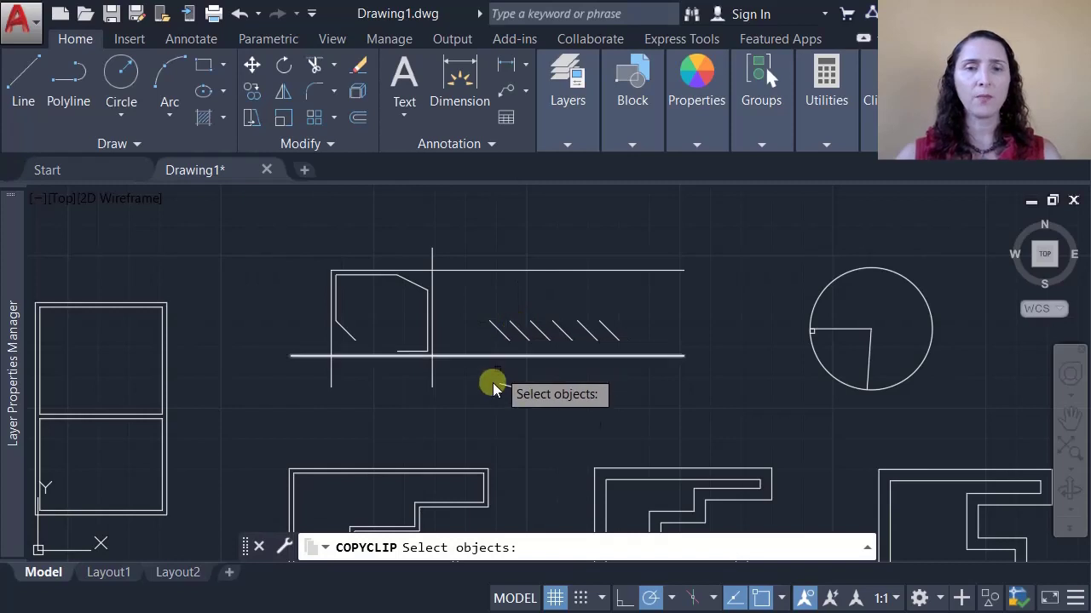
Copy the room's lower-left chamfer line to the clipboard.
key(ctrl+v)
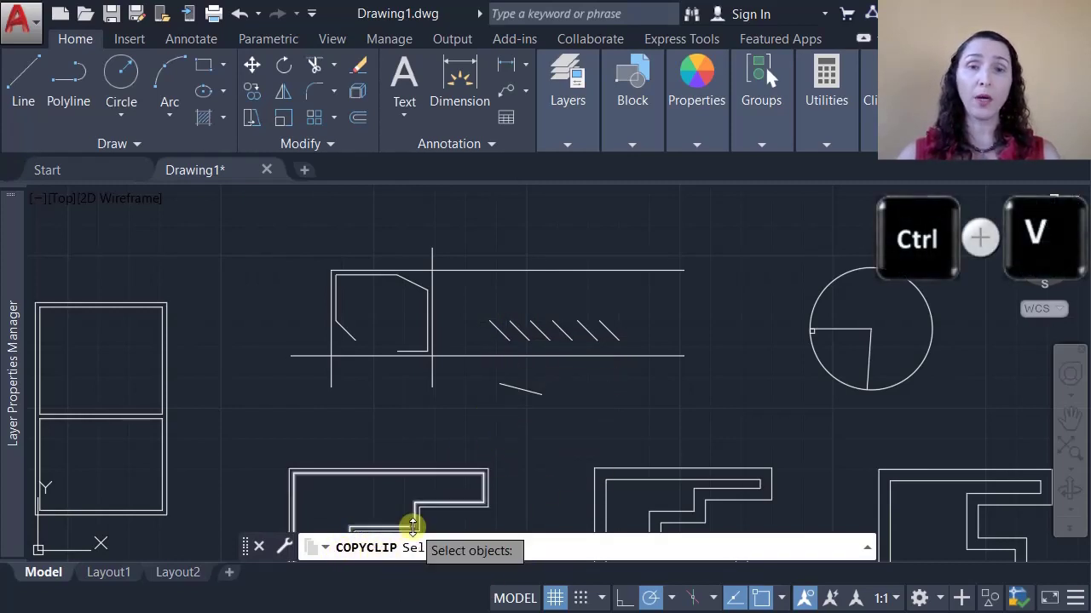
click(349, 338)
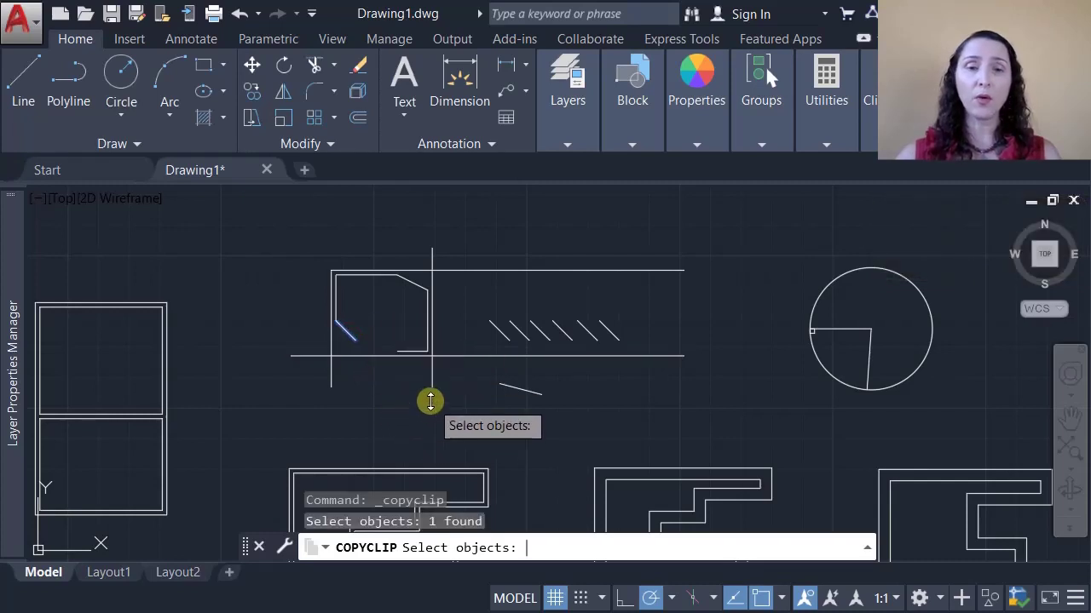
key(Return)
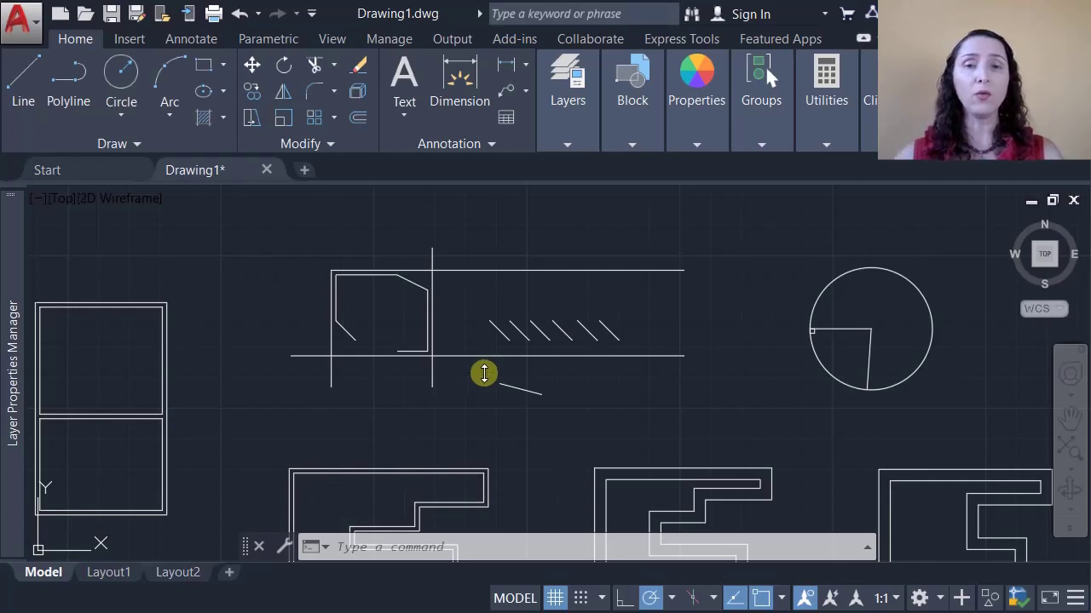
Paste three copies of the chamfer line side by side in the empty area below the room's lower wall line.
key(ctrl+v)
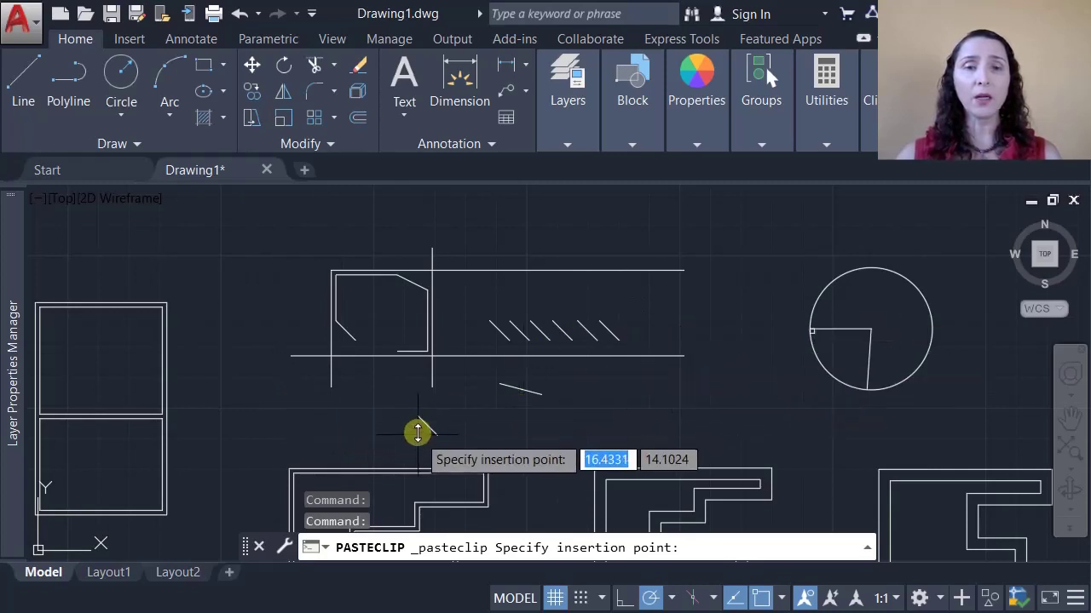
click(411, 429)
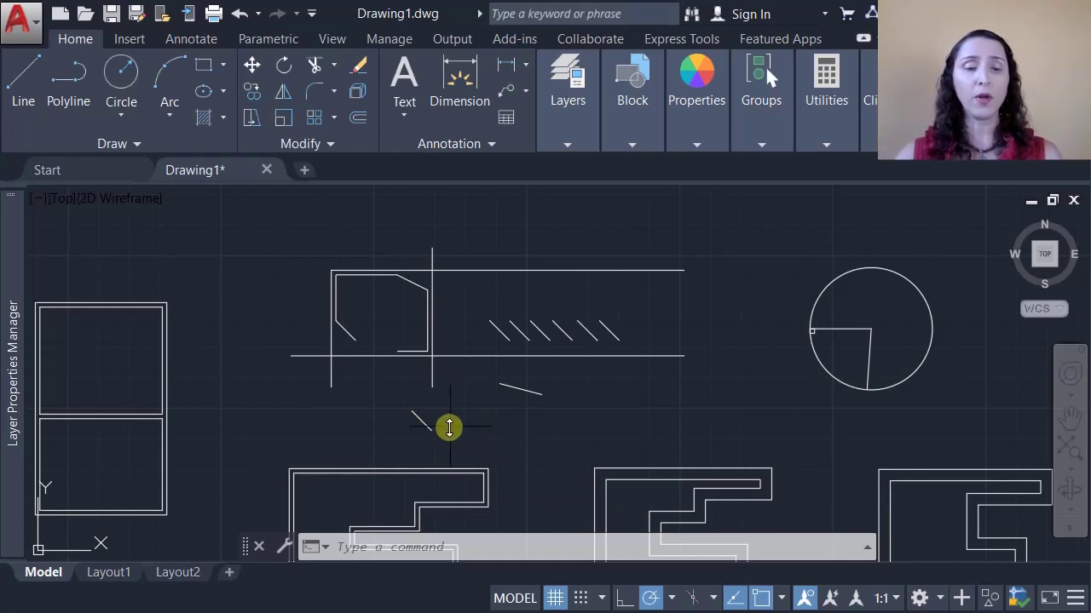
key(ctrl+v)
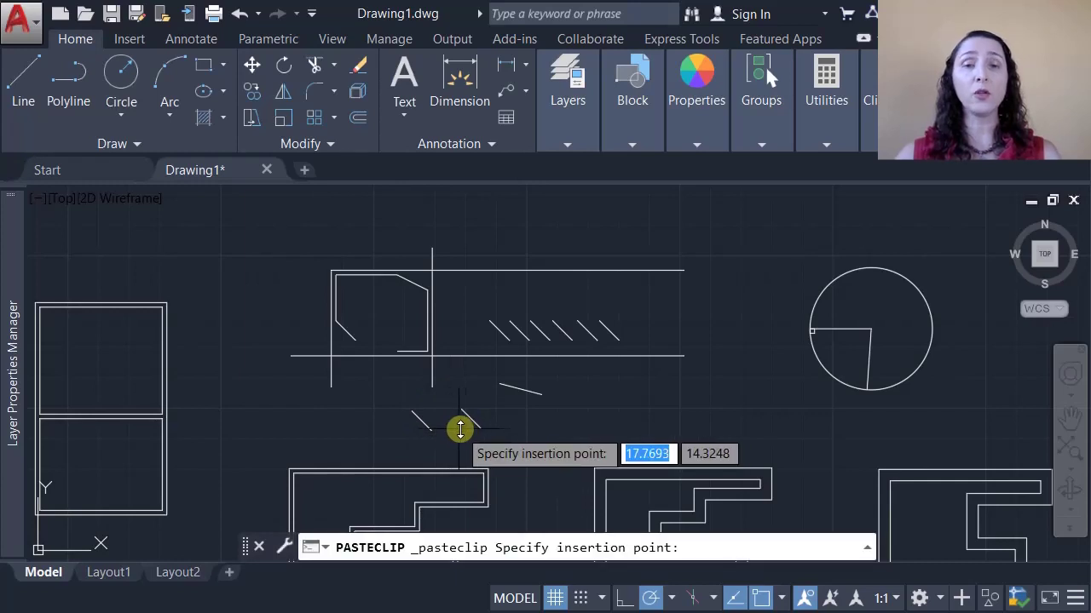
click(436, 431)
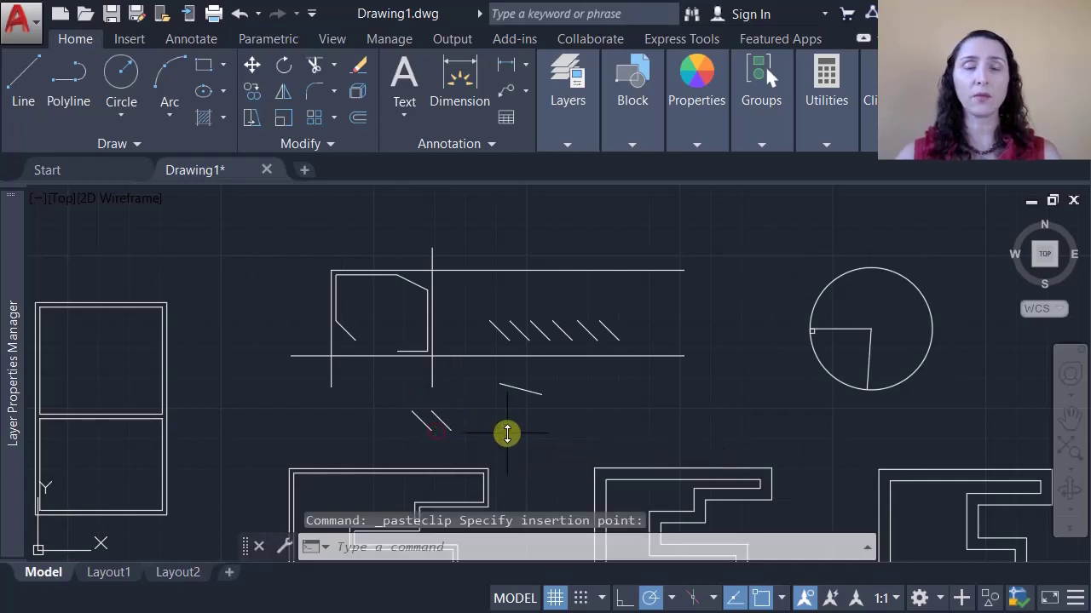
key(ctrl+v)
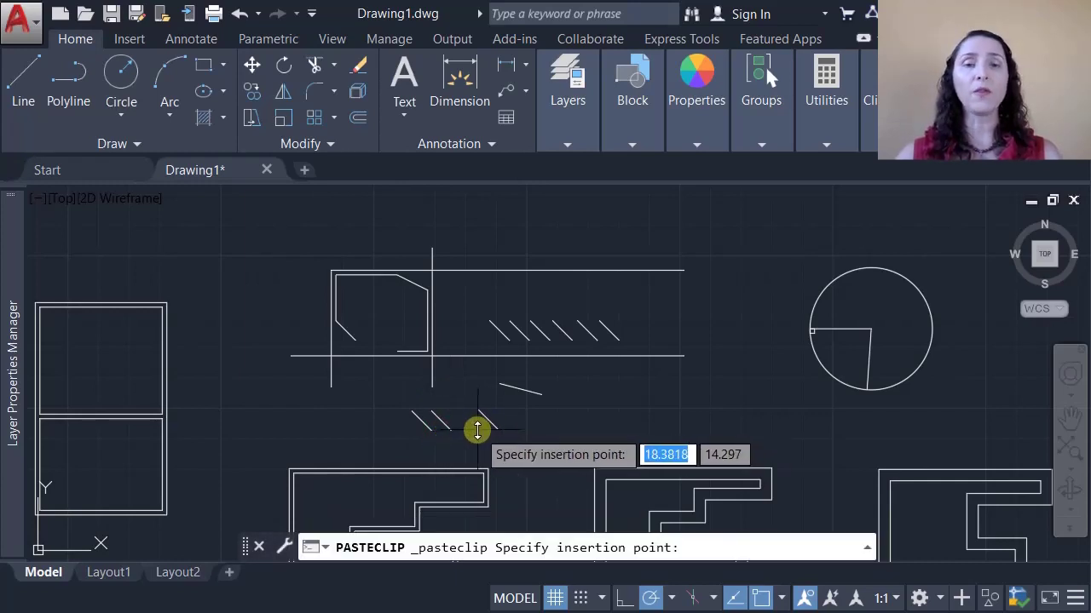
click(481, 431)
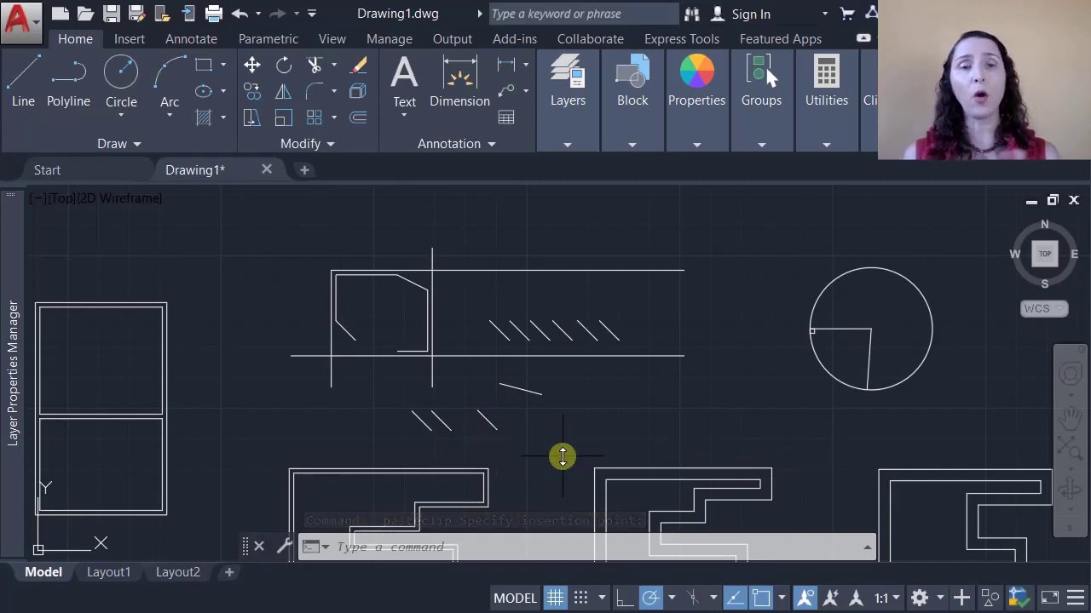
scroll(601, 332, up, 2)
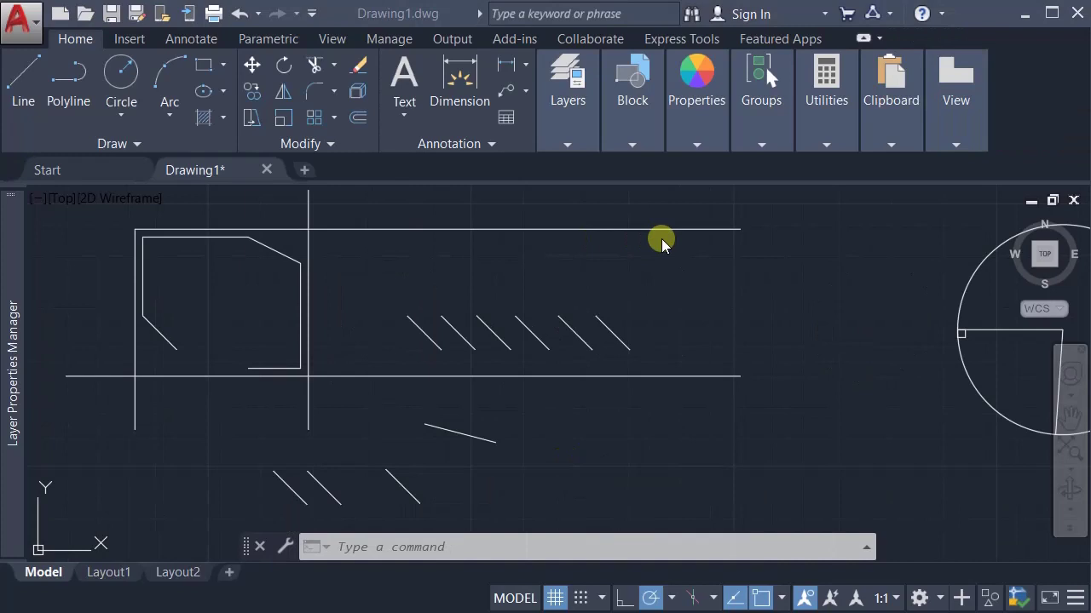
Copy the horizontal and vertical lines meeting at the chamfered shape's upper-left corner and paste them into empty space beside the short slanted line.
click(896, 142)
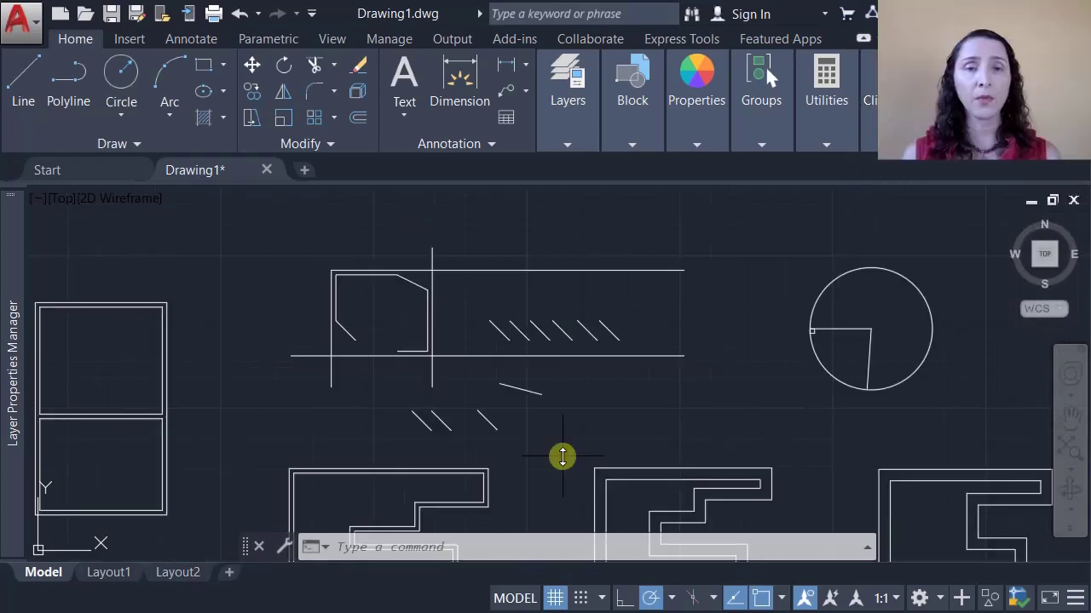
click(369, 276)
click(336, 296)
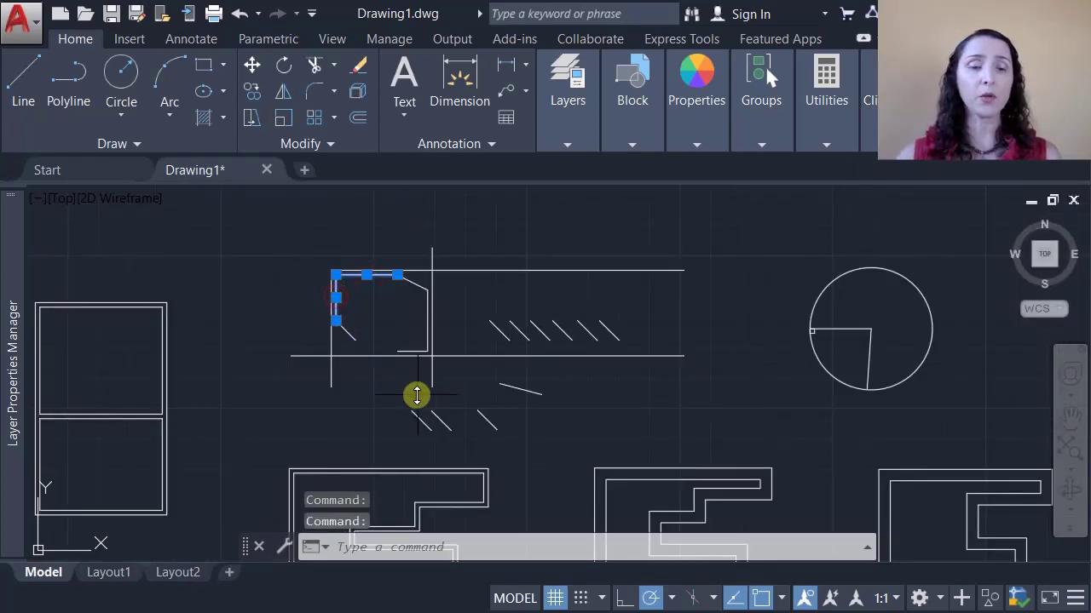
key(ctrl+c)
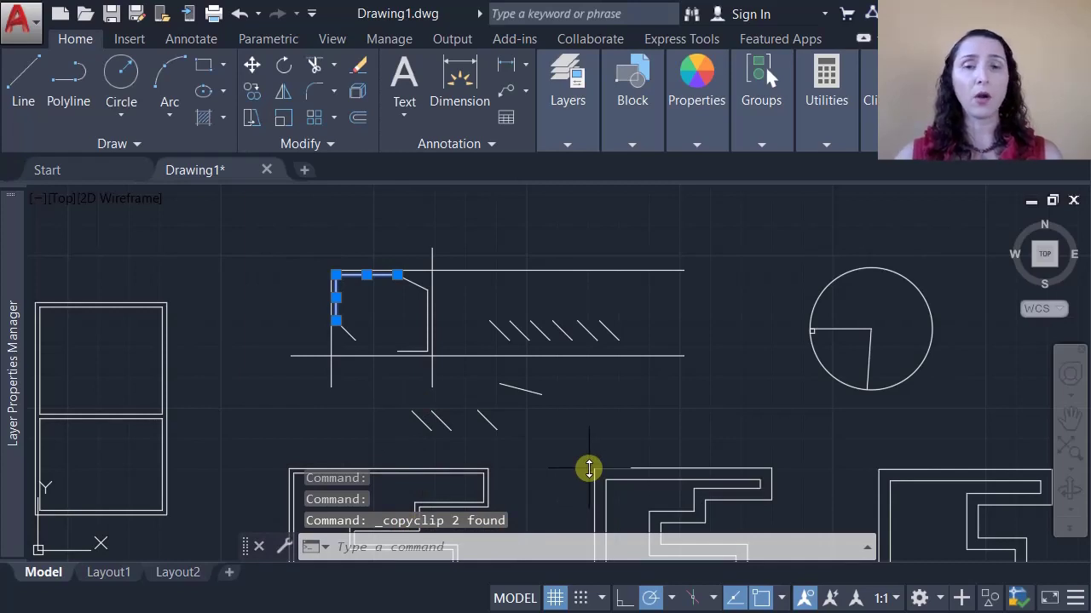
key(ctrl+v)
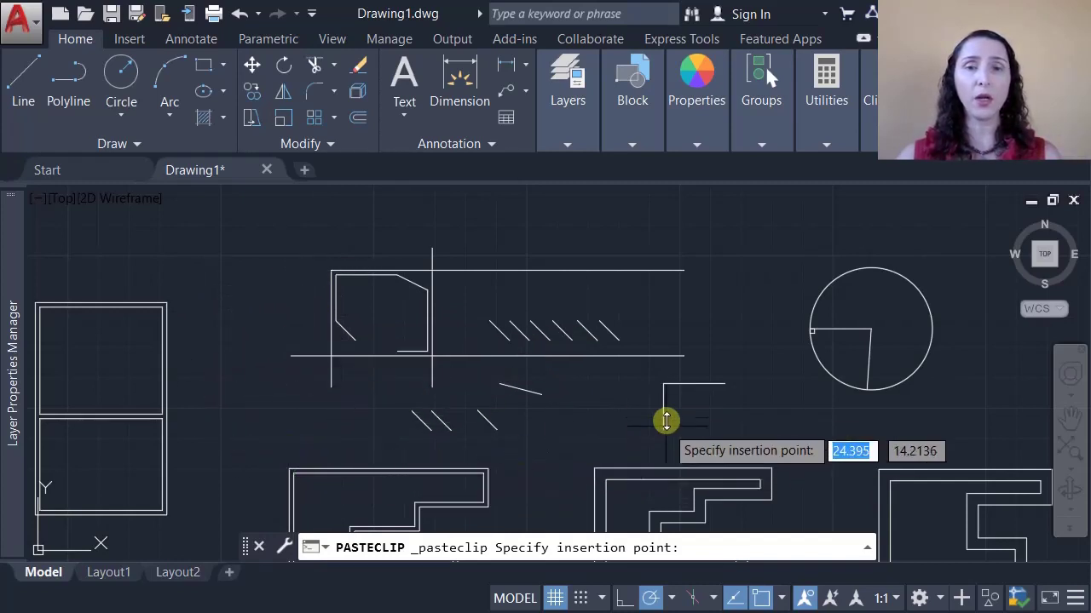
click(600, 434)
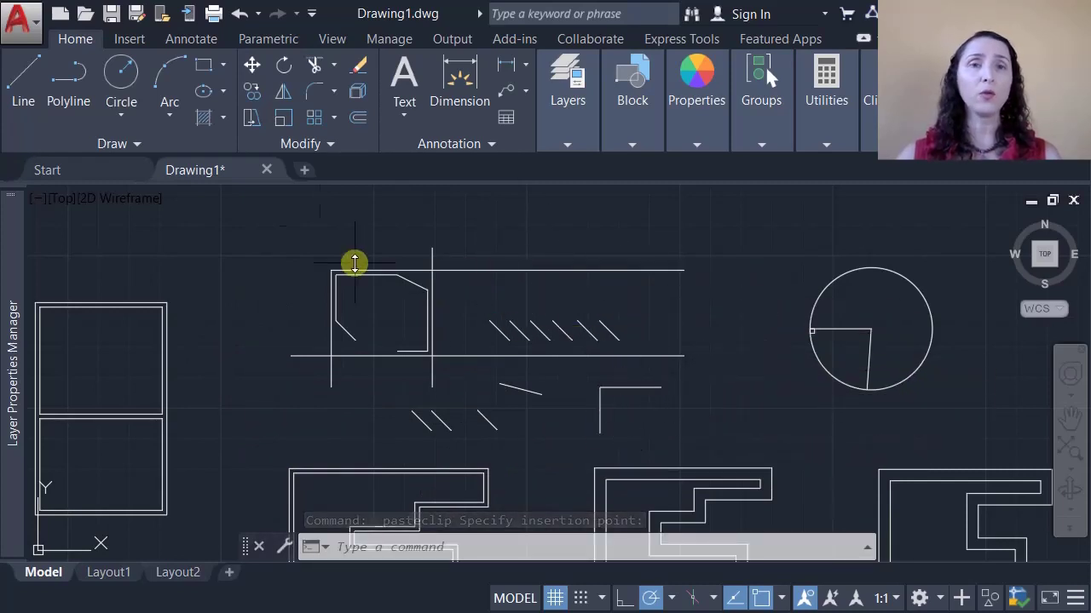
click(282, 91)
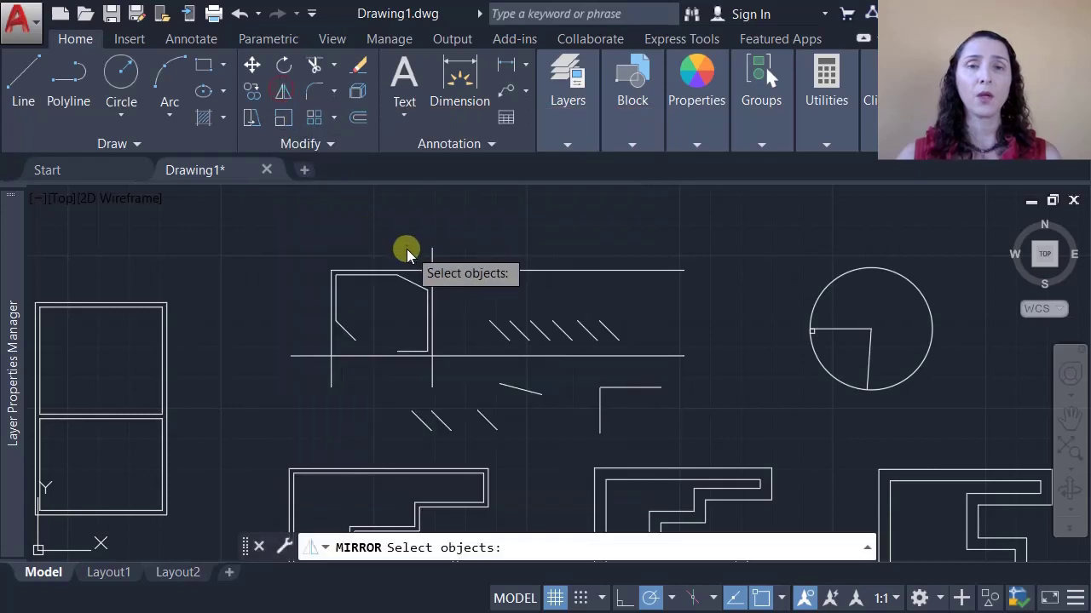
key(Escape)
key(Escape)
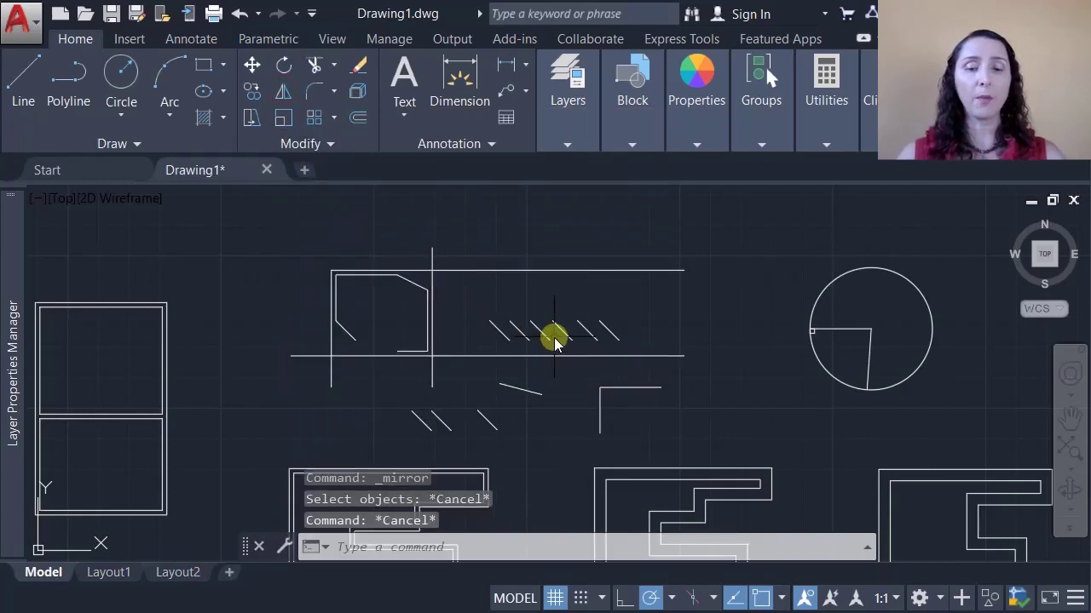
Mirror the large angled outline with the rounded end across a vertical line to its right, keeping the source object.
text(MI)
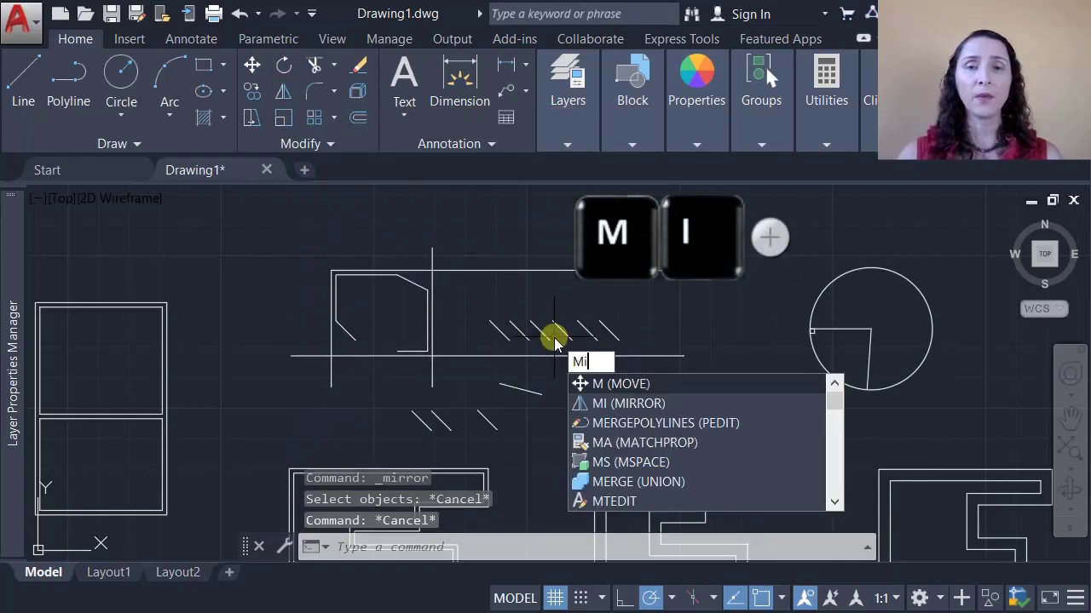
key(Return)
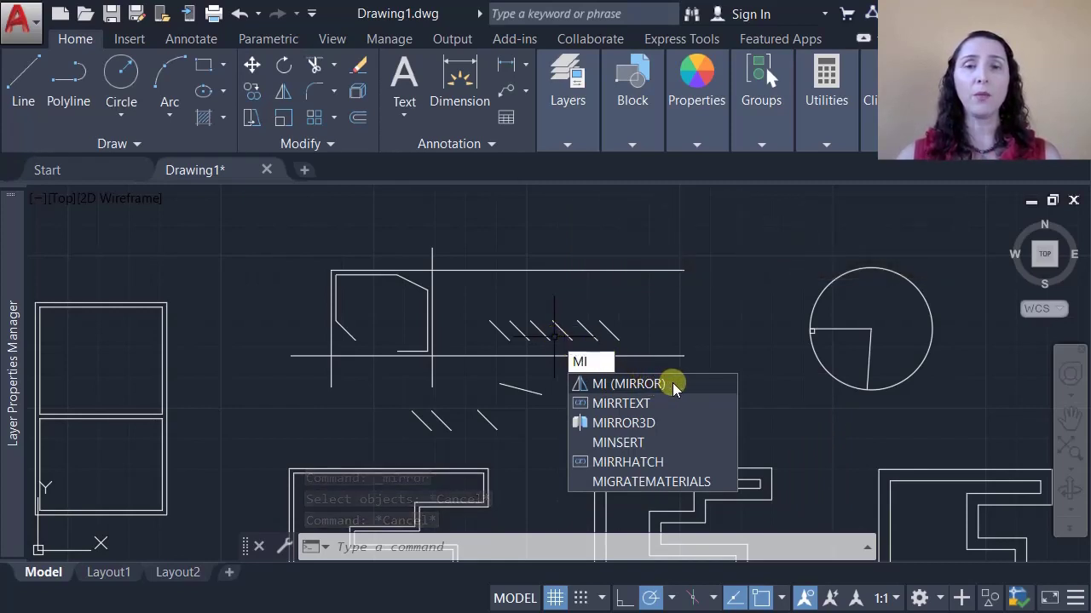
click(629, 384)
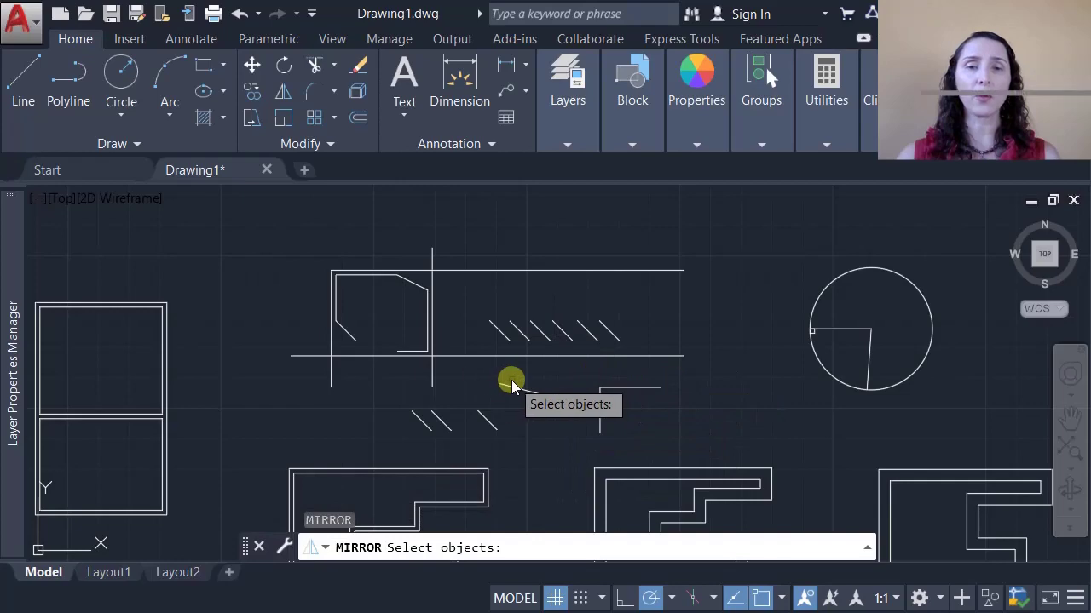
scroll(512, 385, down, 3)
mouse_move(535, 426)
middle_down()
mouse_move(345, 325)
mouse_move(502, 365)
middle_up()
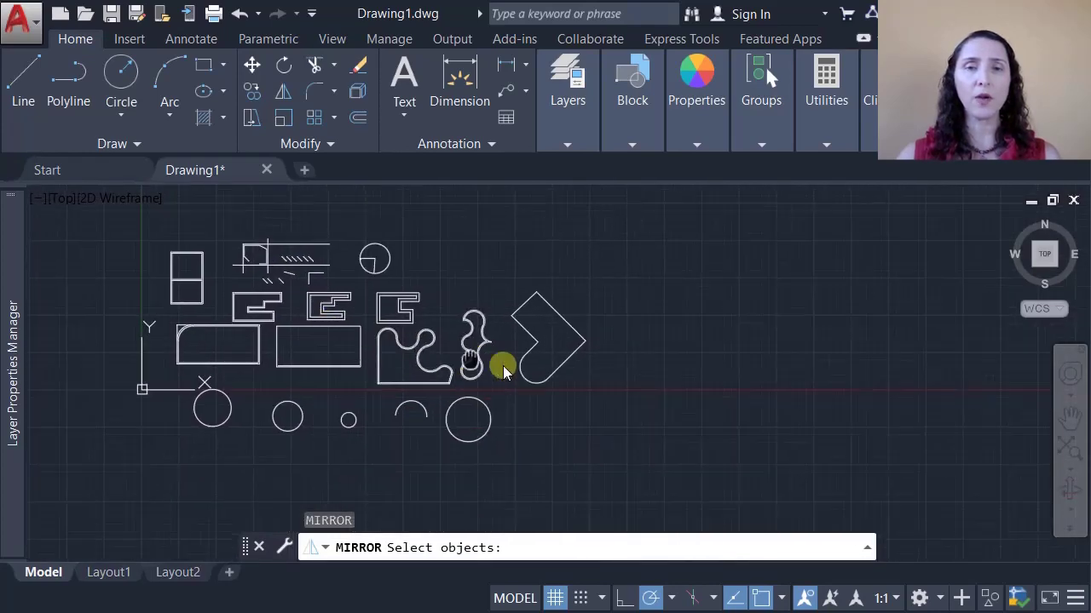
scroll(503, 366, up, 4)
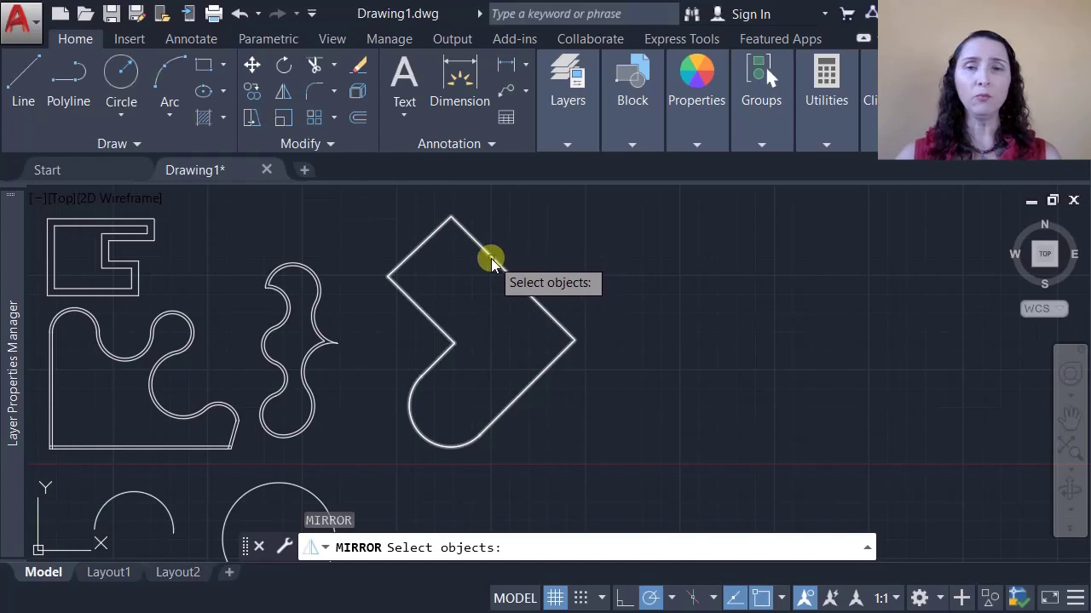
click(491, 260)
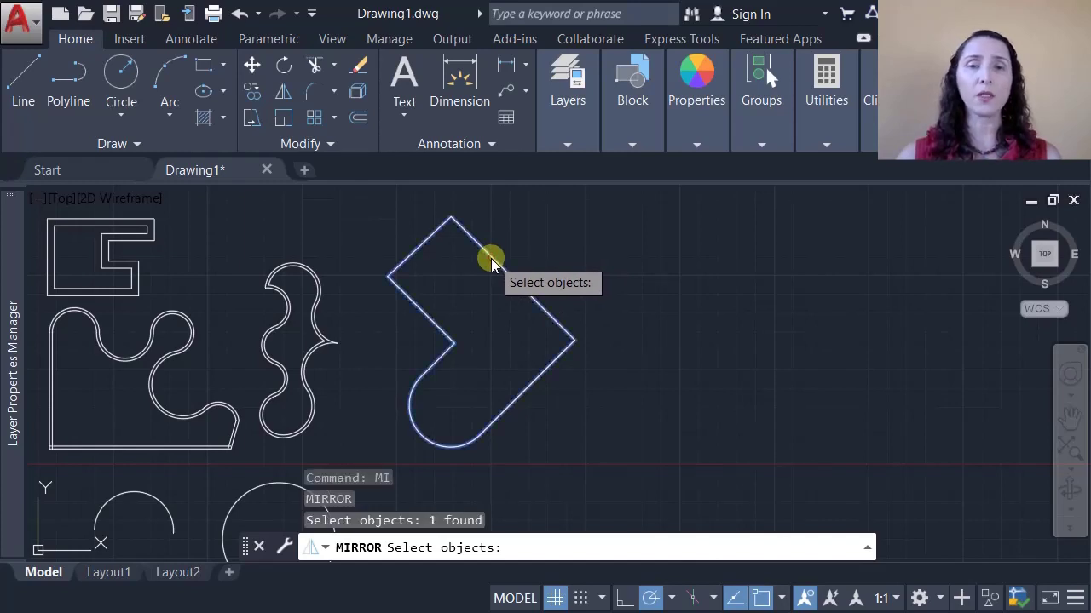
key(Return)
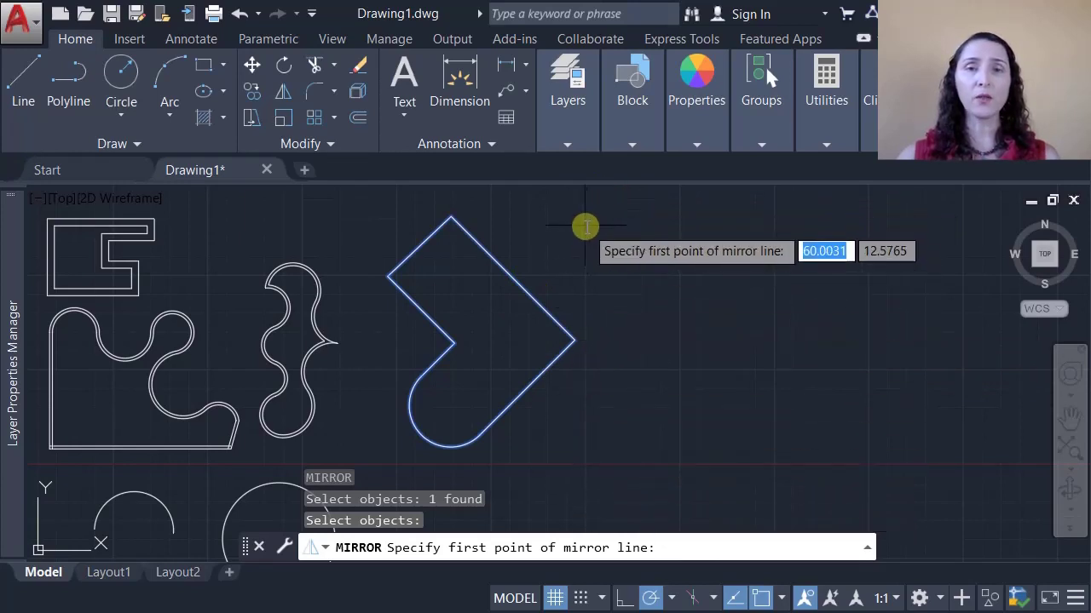
click(605, 206)
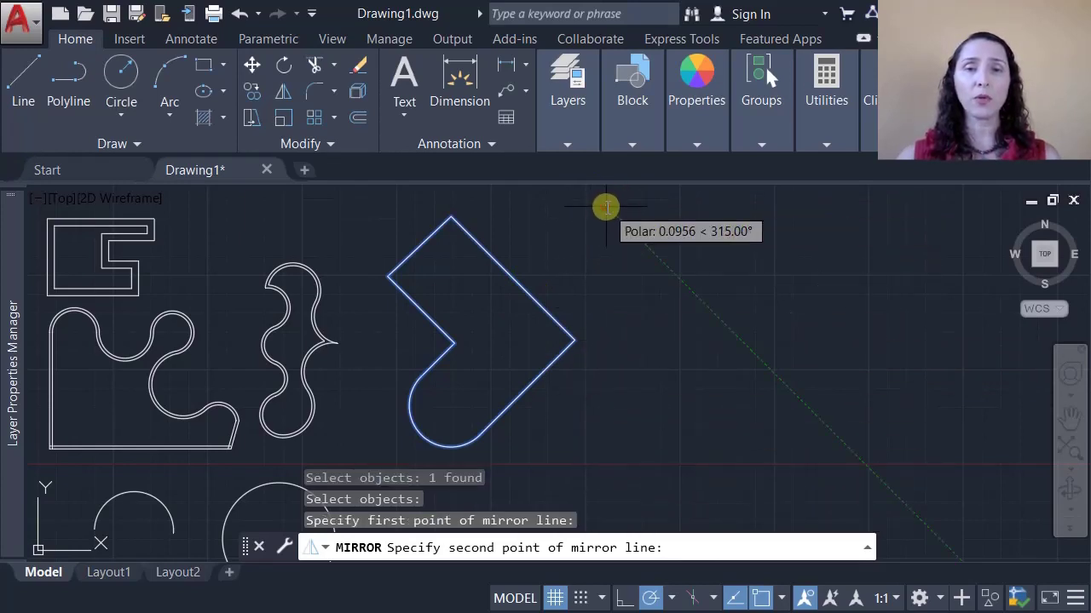
click(604, 466)
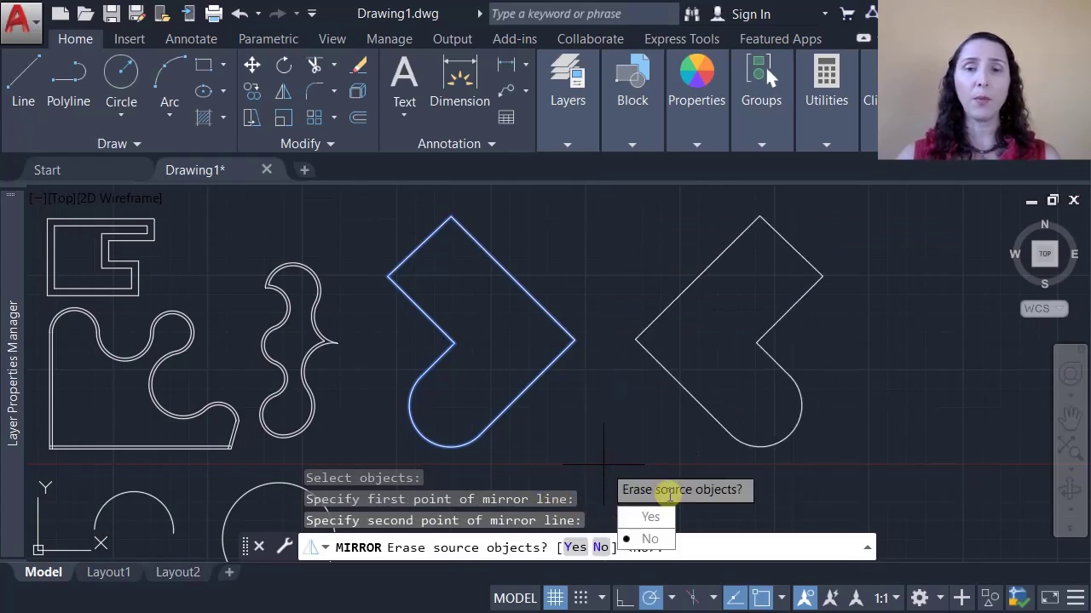
click(652, 539)
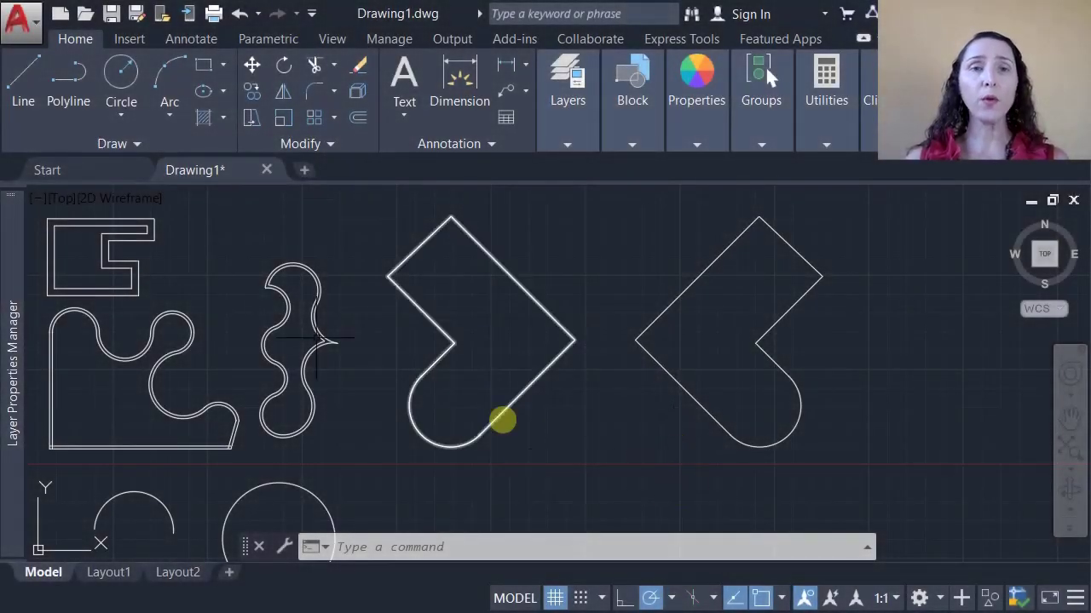
click(281, 67)
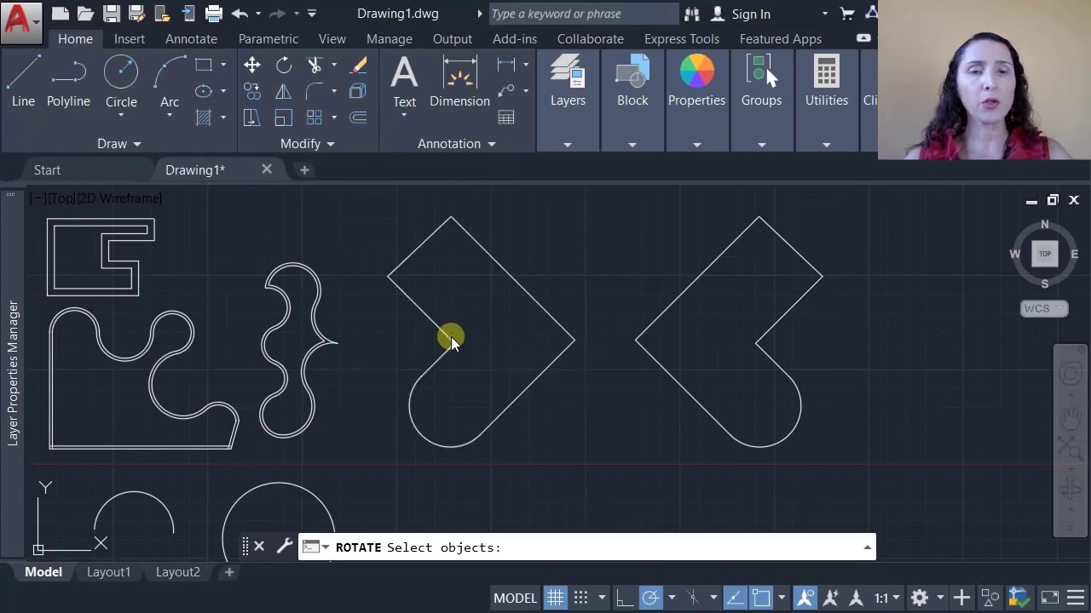
key(Escape)
key(Escape)
key(Escape)
Rotate the mirrored outline freehand about its leftmost corner by about 20° counterclockwise.
text(Ro)
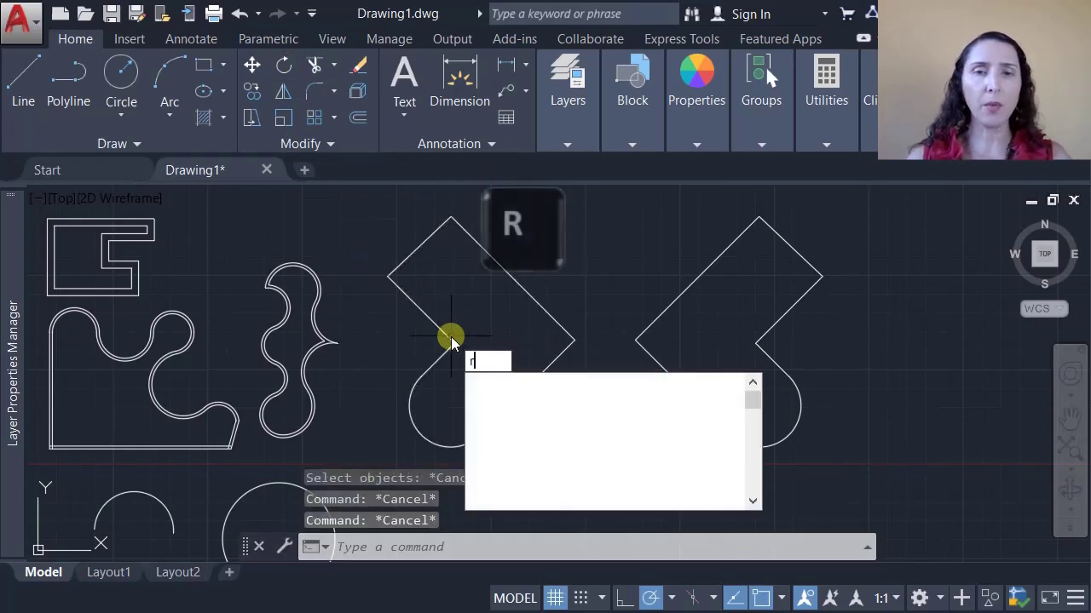
key(Return)
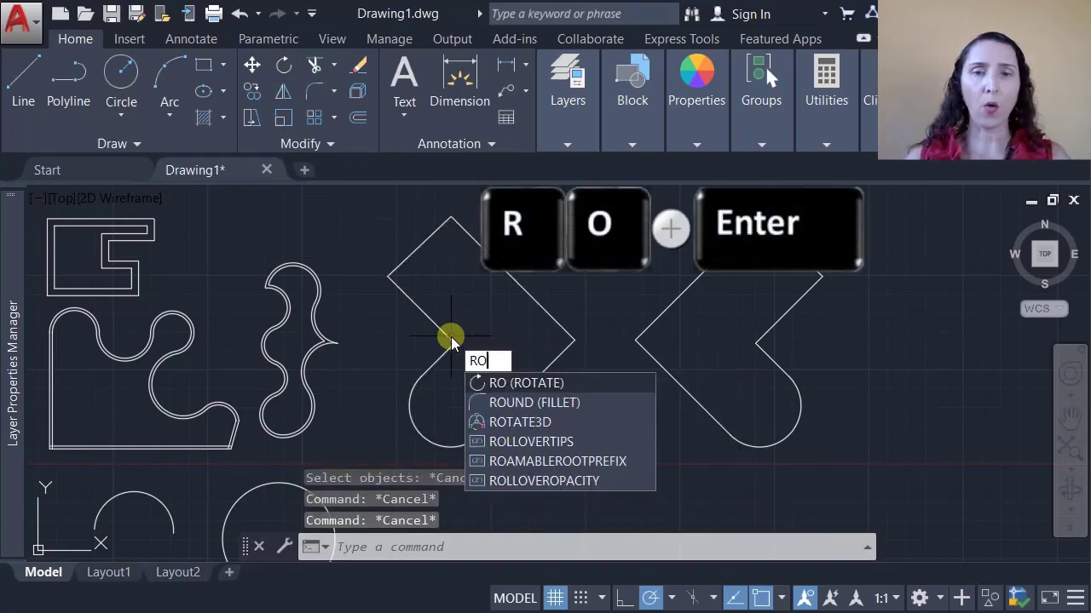
click(532, 386)
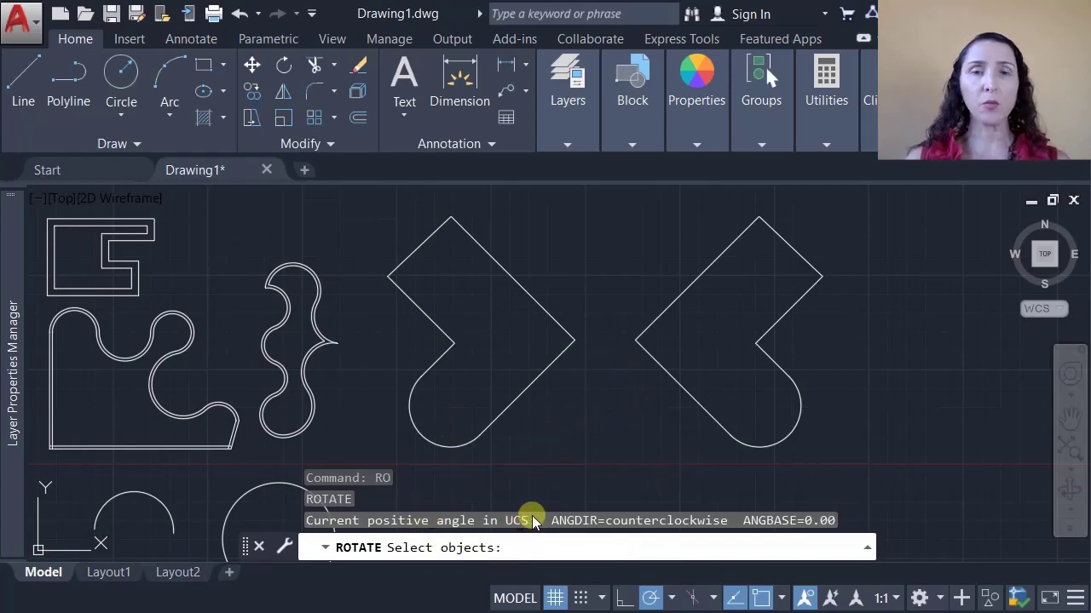
click(672, 379)
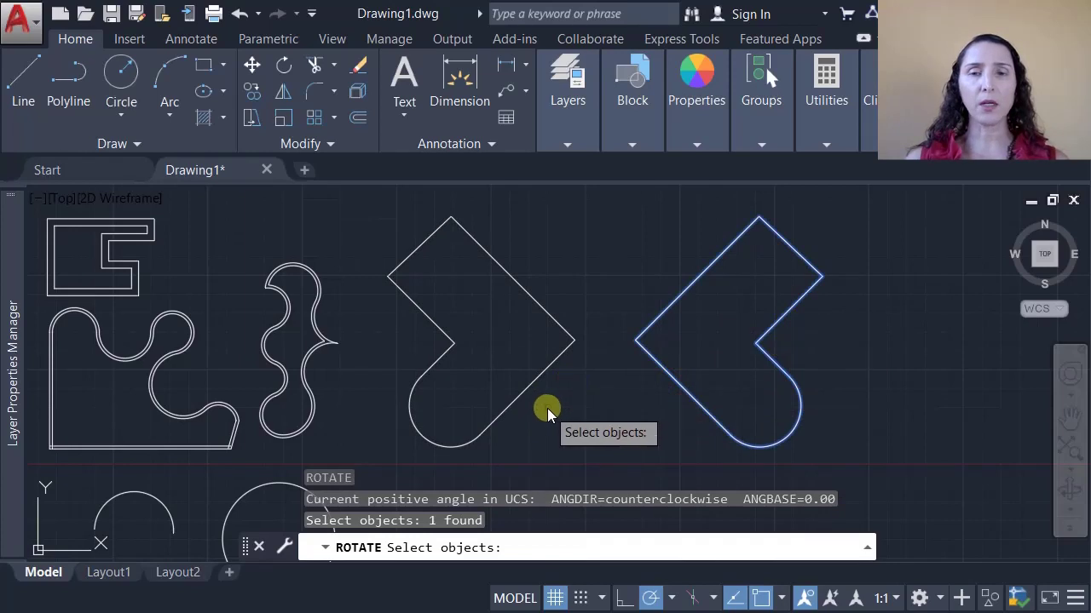
key(Return)
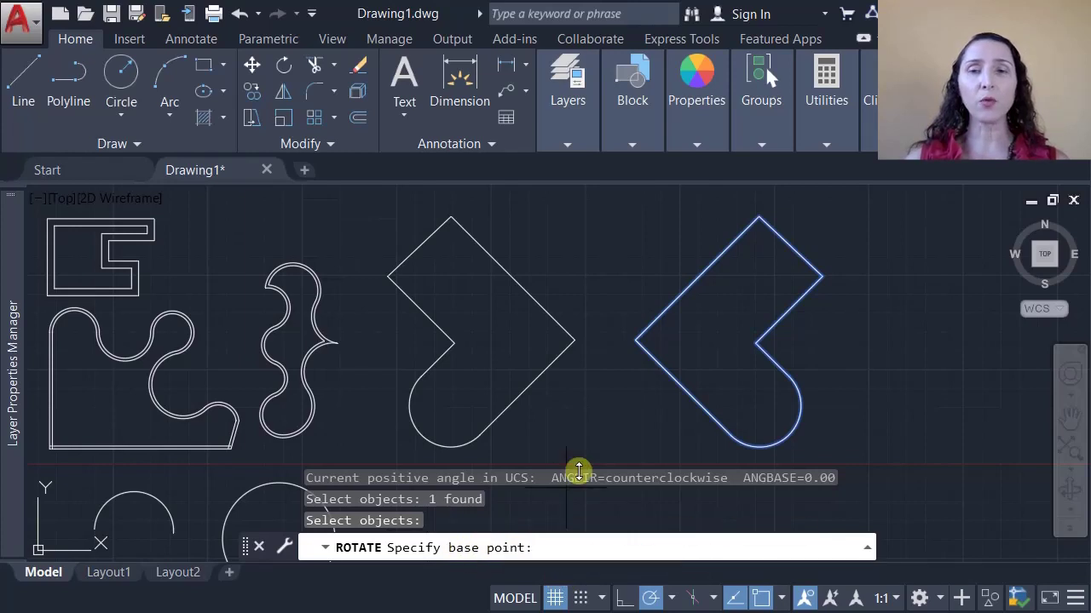
click(639, 341)
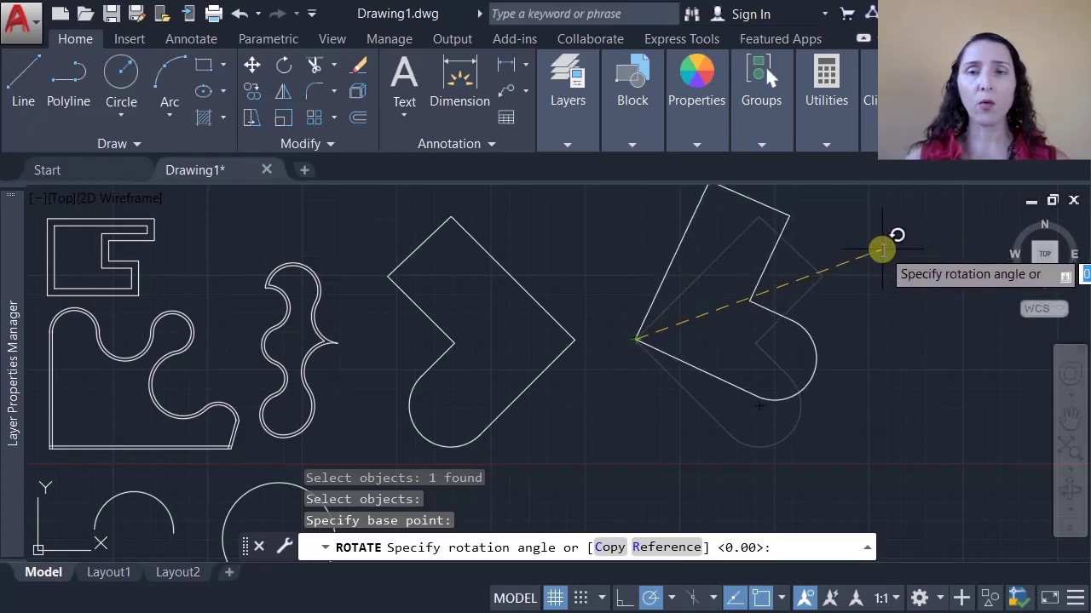
click(882, 249)
Rotate the tilted outline about its lower-left corner with the Reference option, using its lower straight edge as reference and aligning it horizontally at 0°.
scroll(737, 369, down, 2)
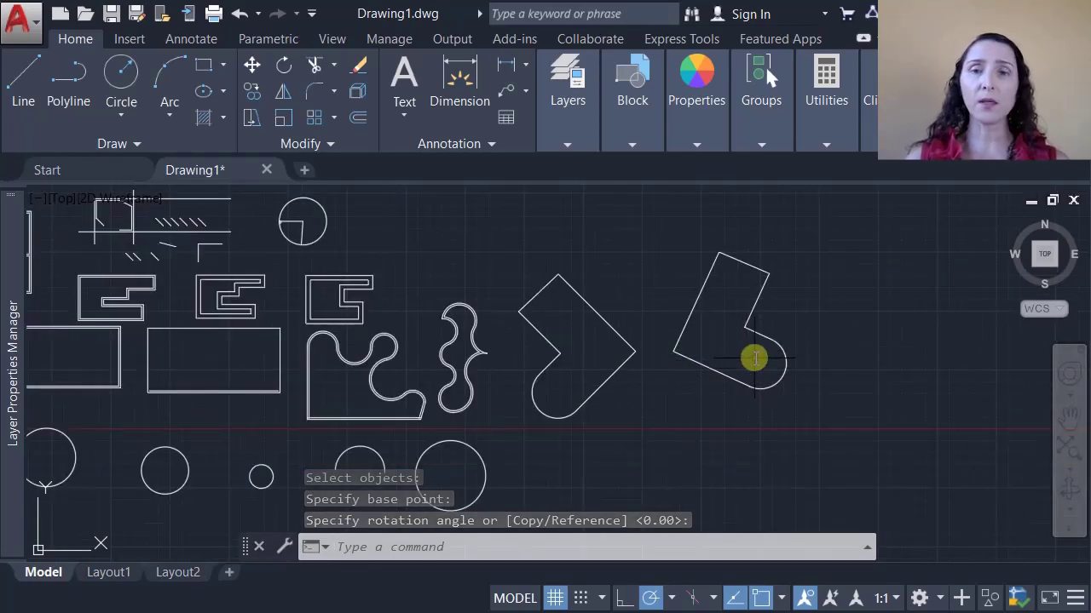
scroll(645, 390, up, 3)
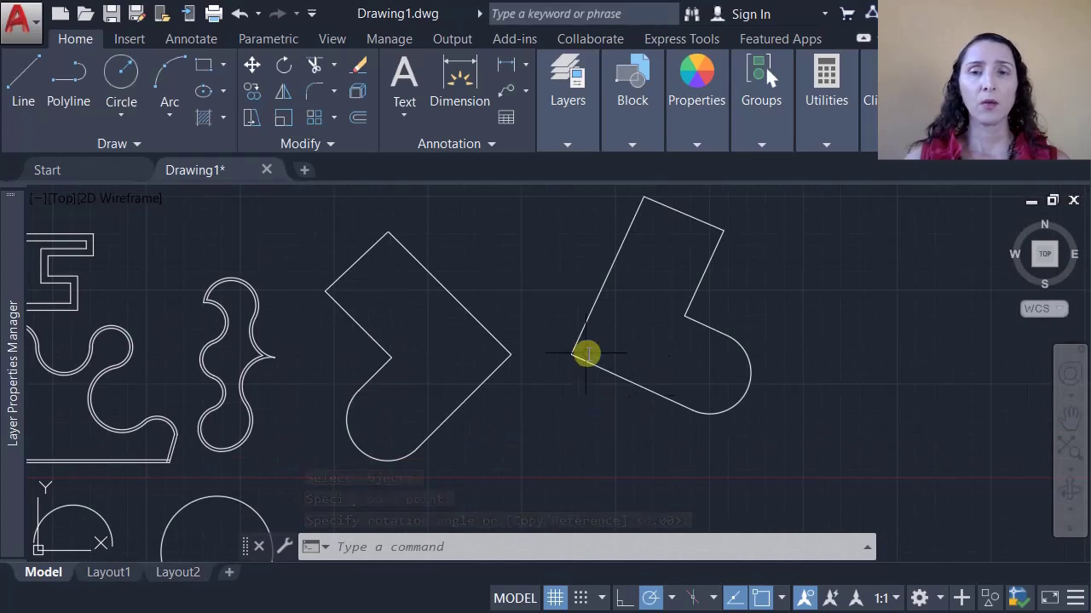
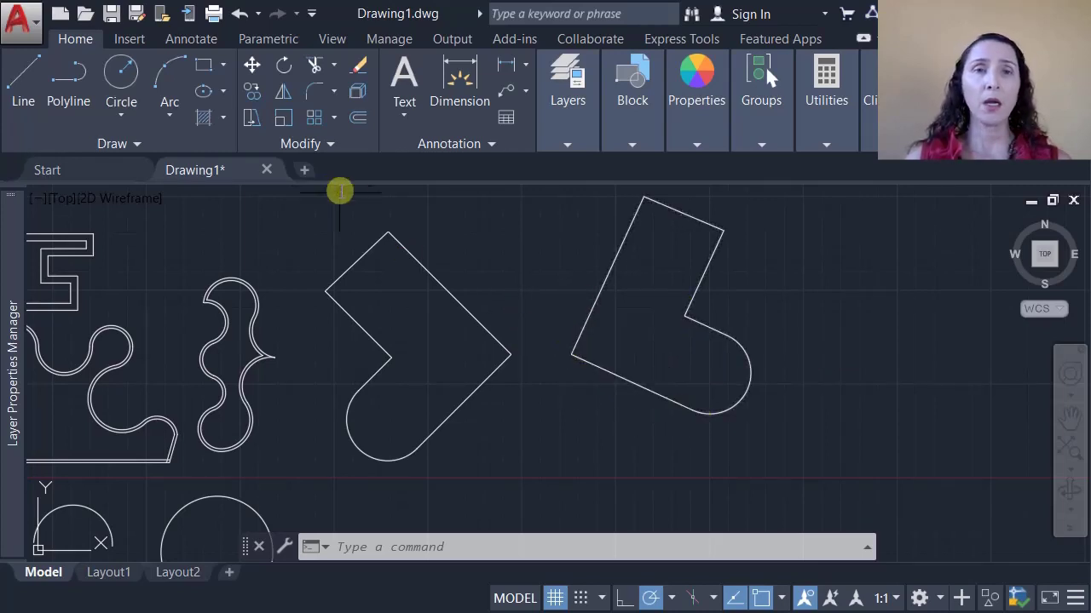
click(284, 68)
click(649, 379)
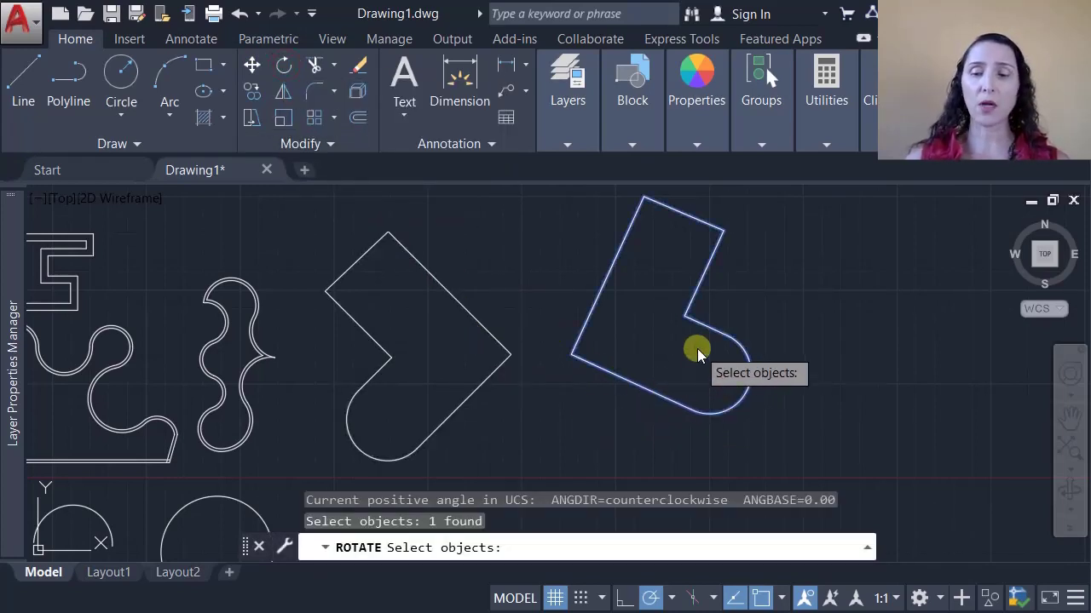
key(Return)
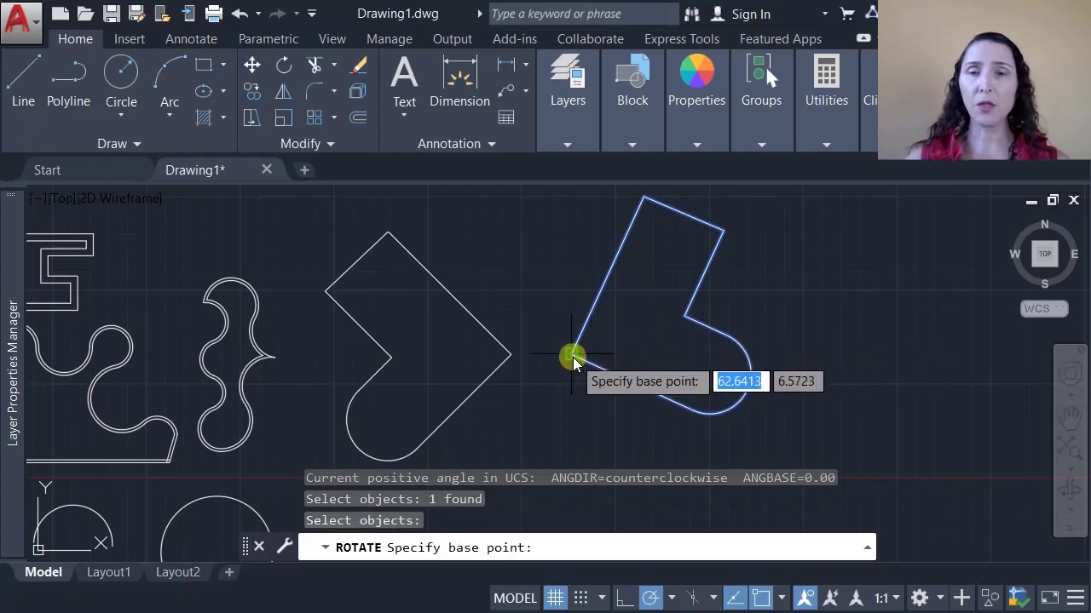
click(572, 355)
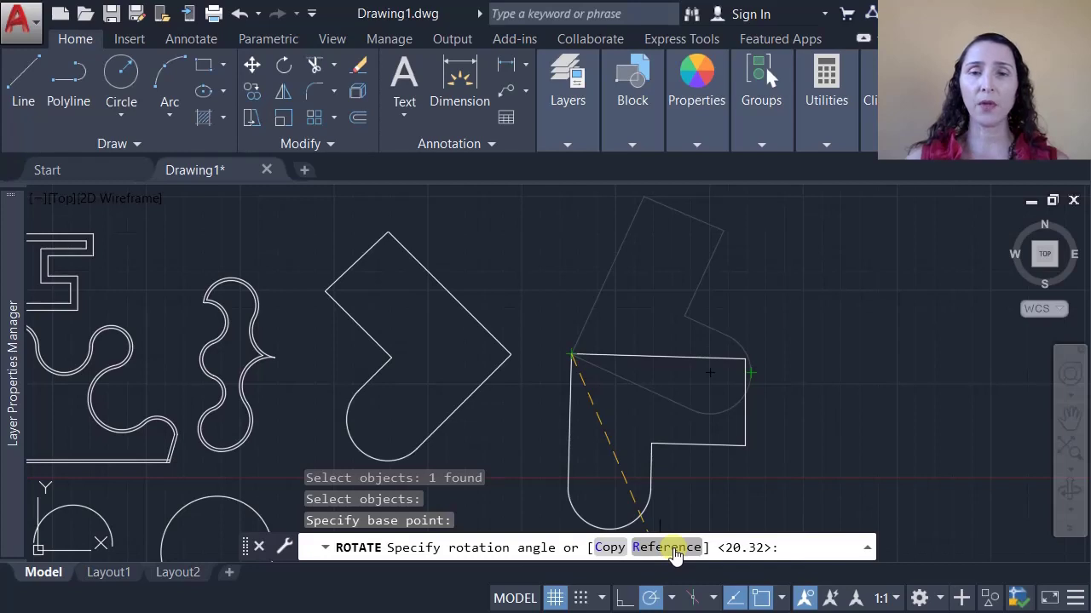
click(671, 548)
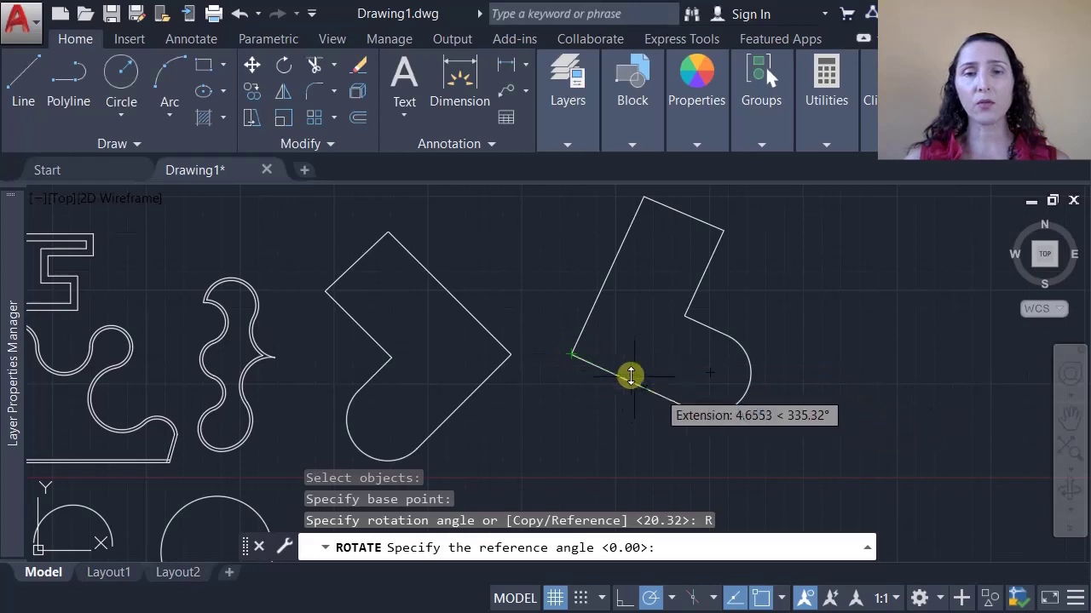
click(574, 351)
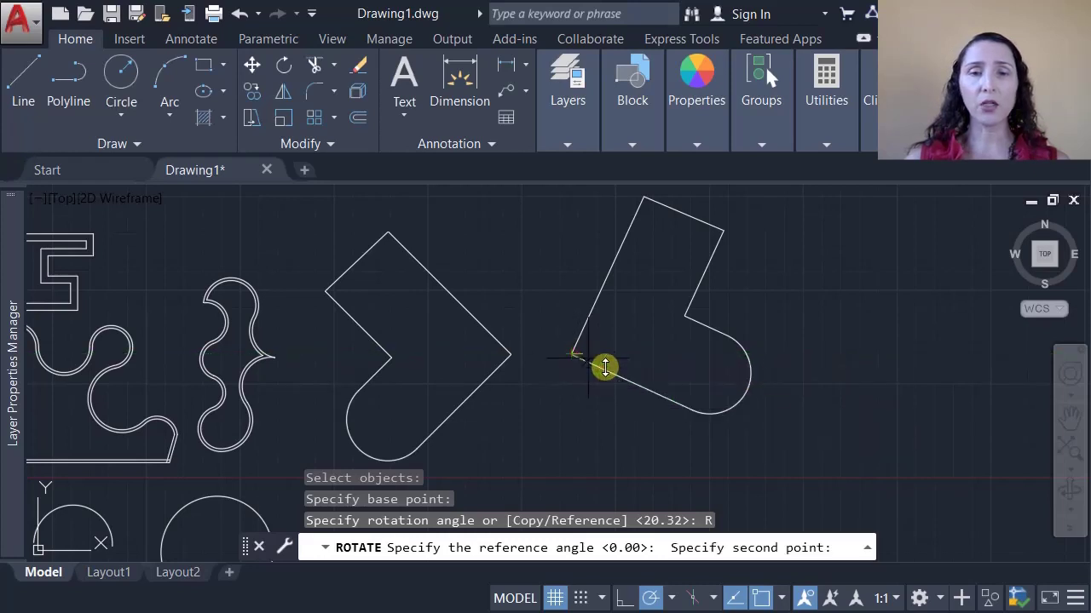
click(693, 414)
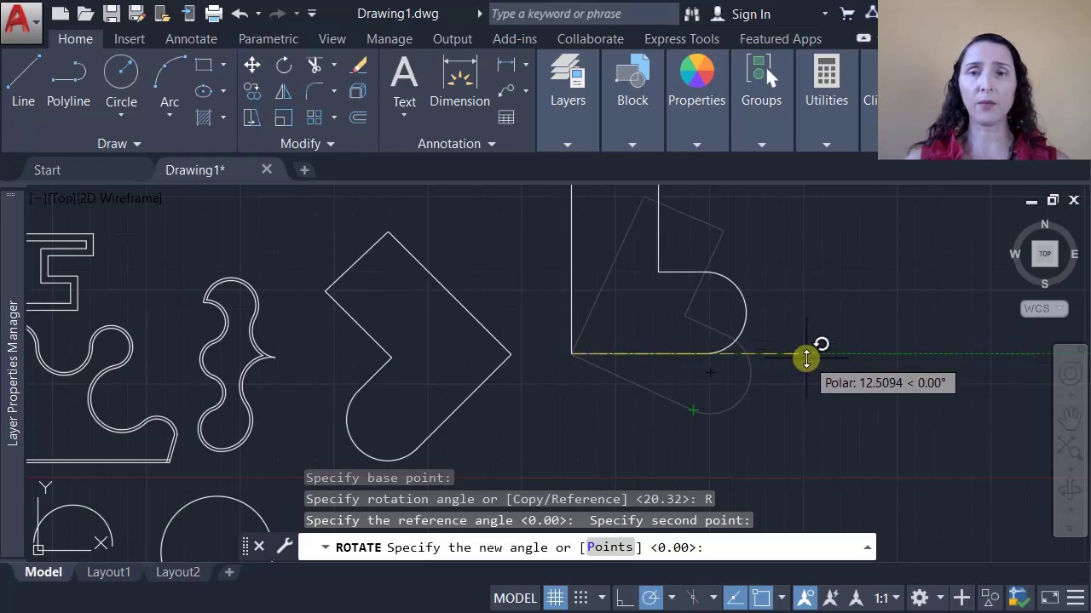
click(797, 358)
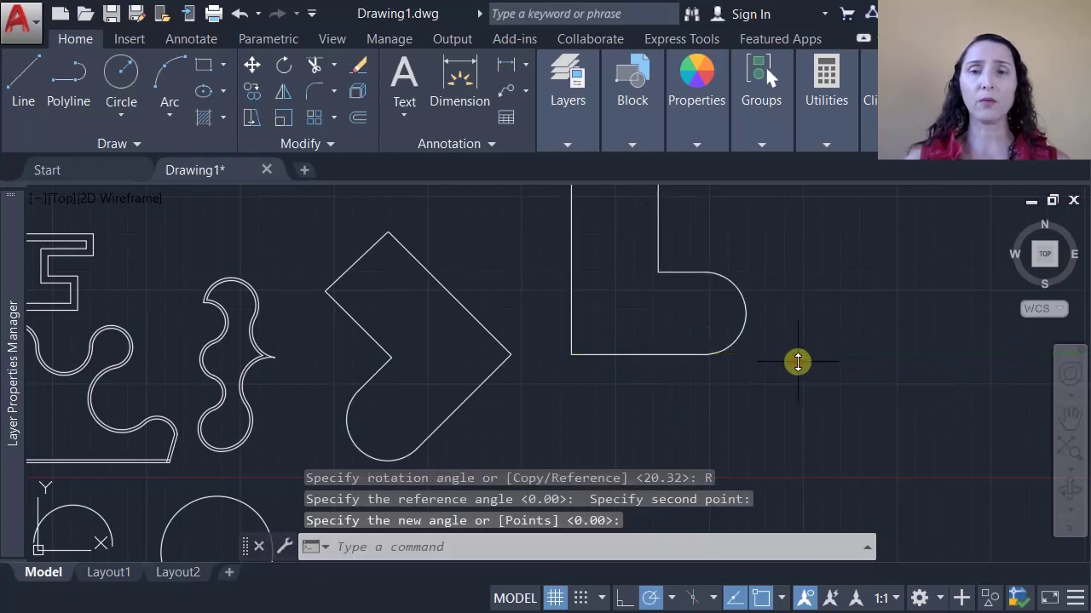
scroll(682, 380, down, 3)
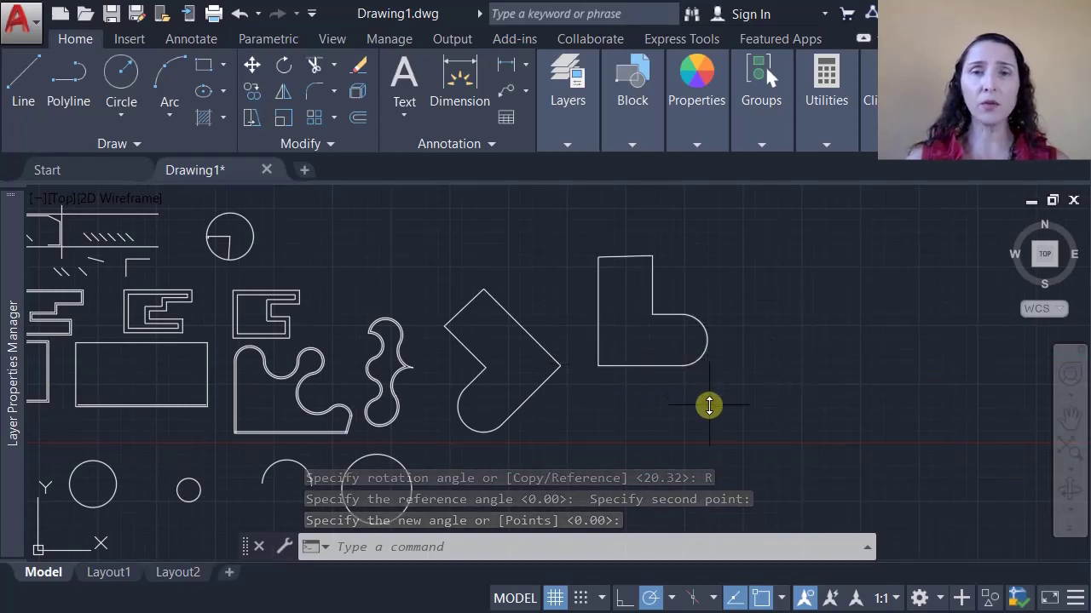
Rotate the original tilted outline about its rightmost corner with the Reference option, using its lower straight edge as reference and aligning it horizontally to the left.
click(284, 65)
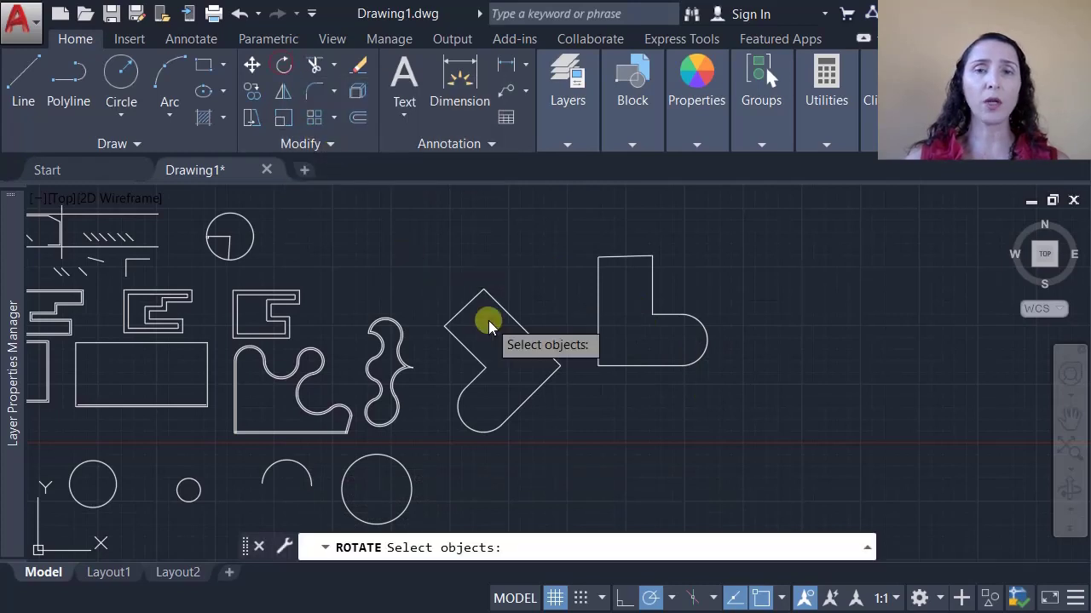
click(521, 354)
key(Return)
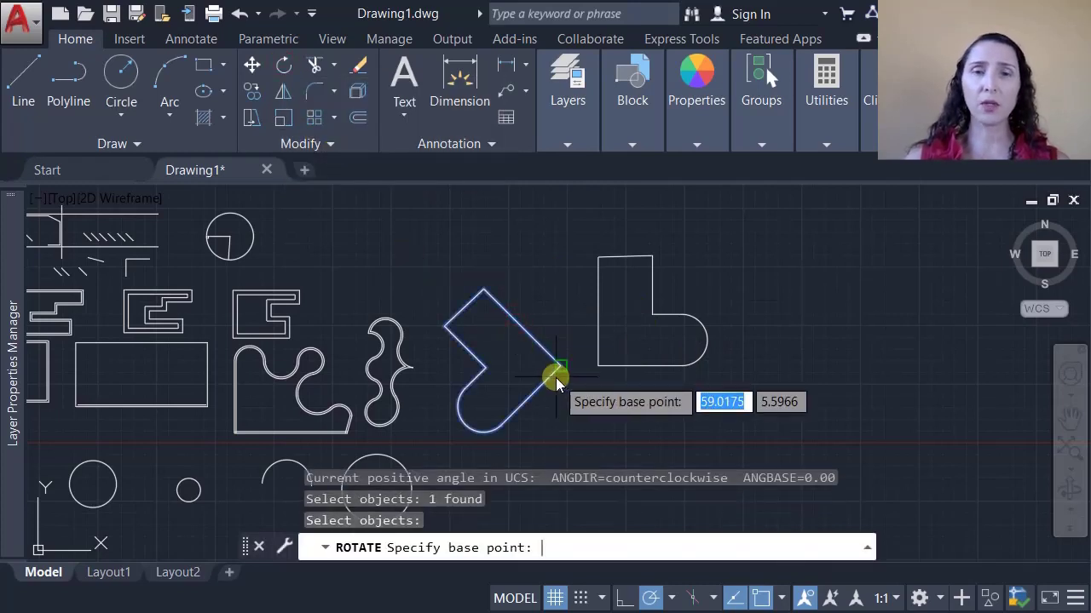
click(561, 365)
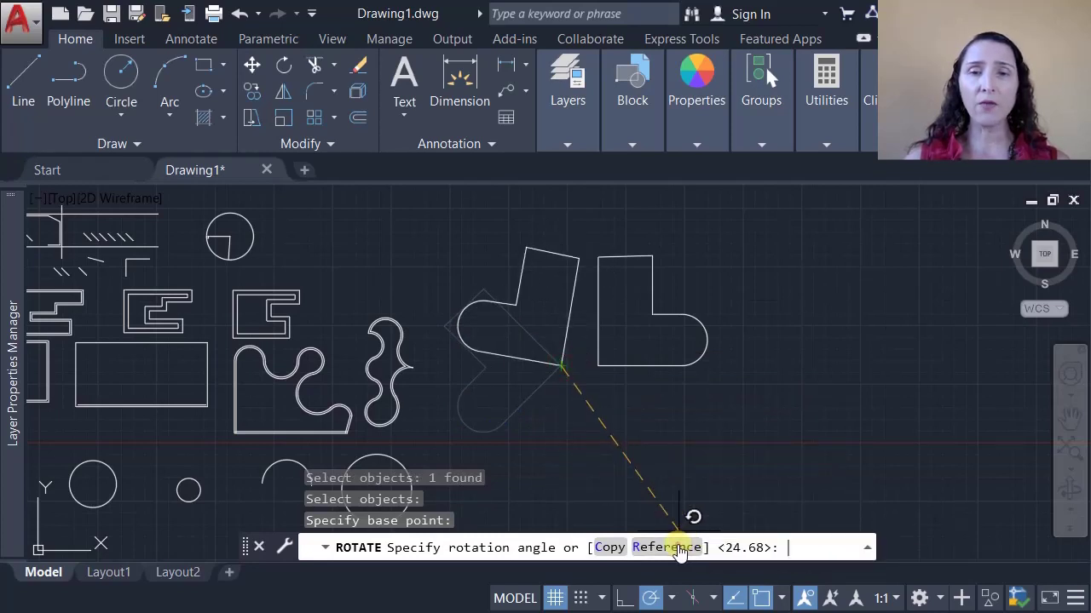
click(679, 548)
click(557, 366)
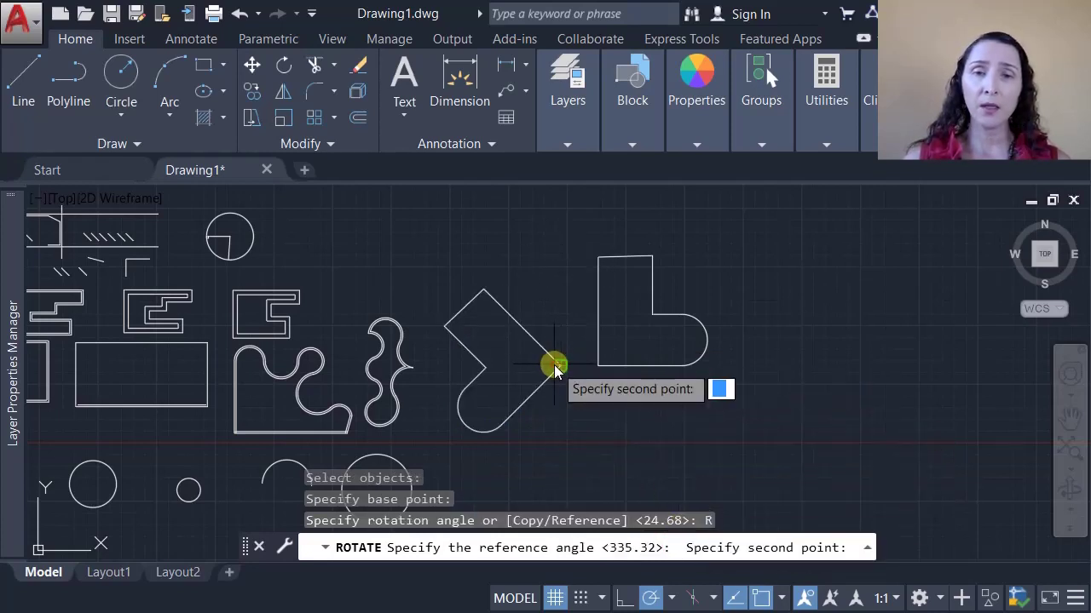
click(505, 428)
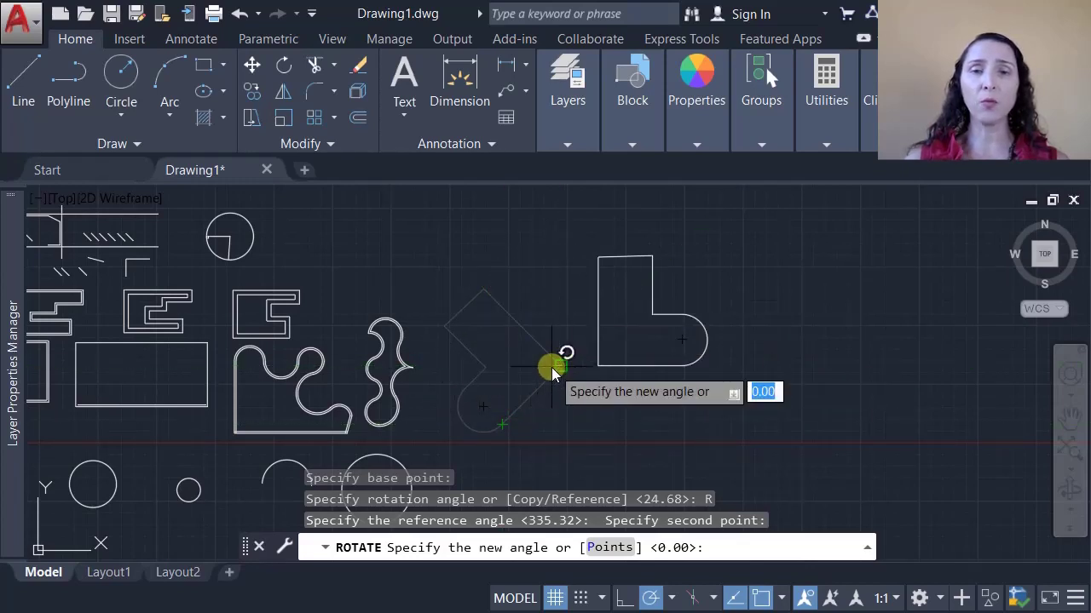
click(457, 375)
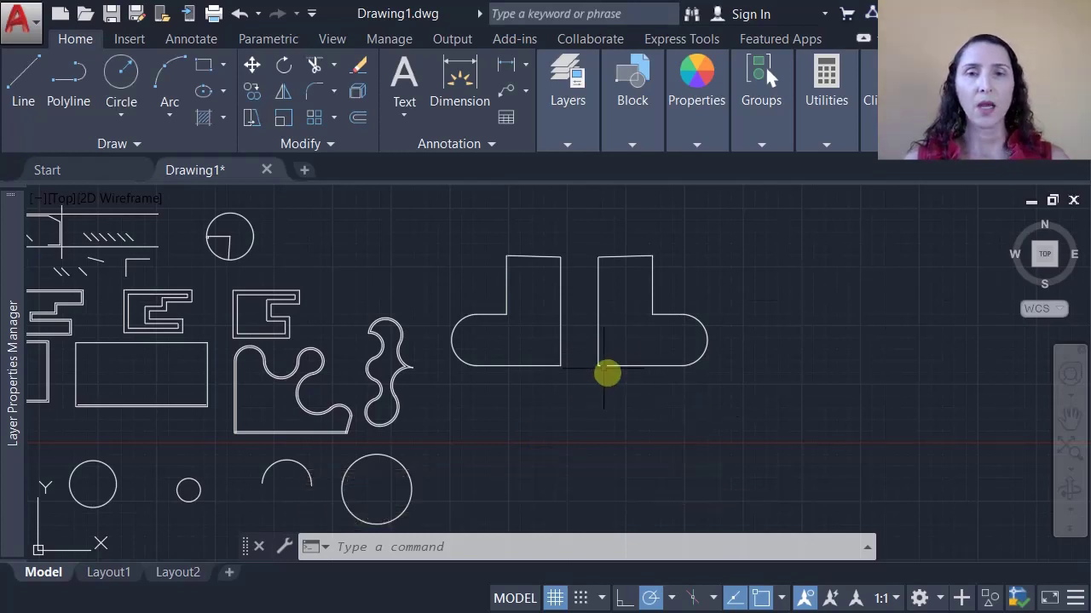
Examine the slightly slanted top edges of both rotated outlines up close and compare them.
scroll(514, 250, up, 10)
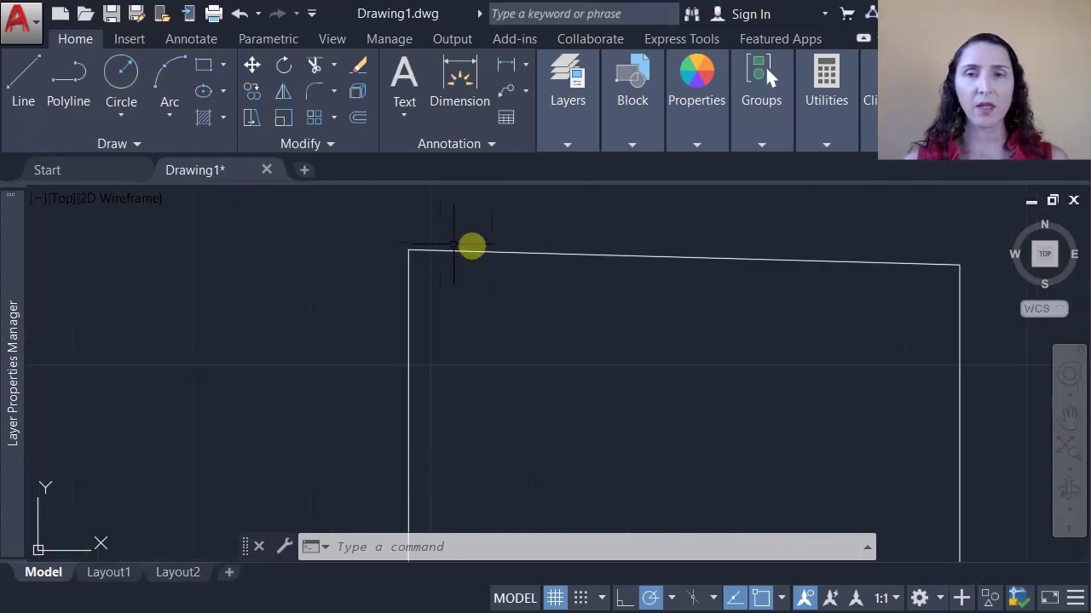
scroll(824, 269, down, 10)
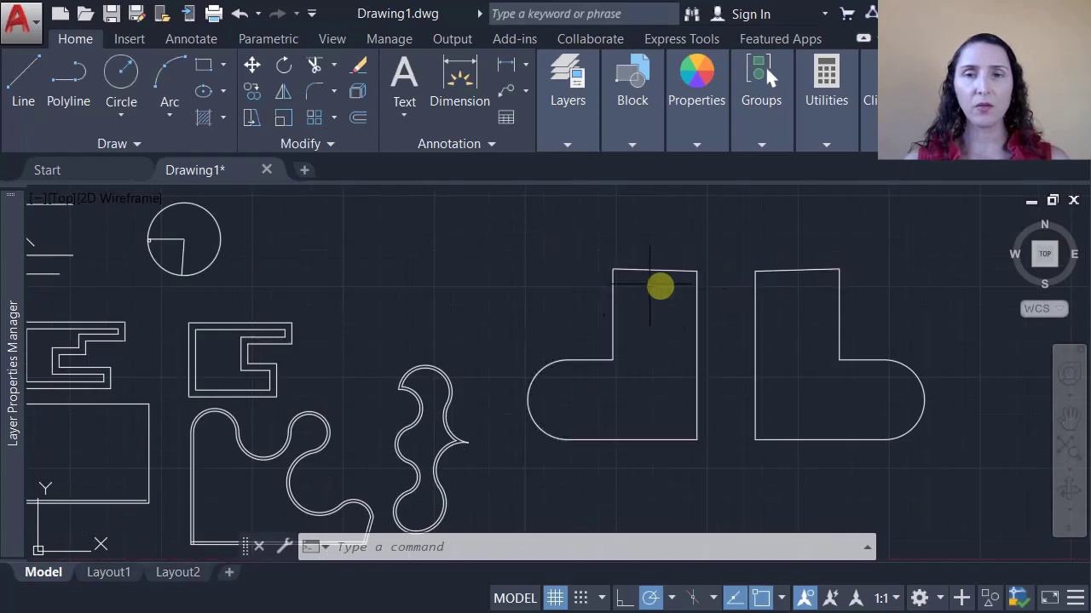
scroll(815, 275, up, 6)
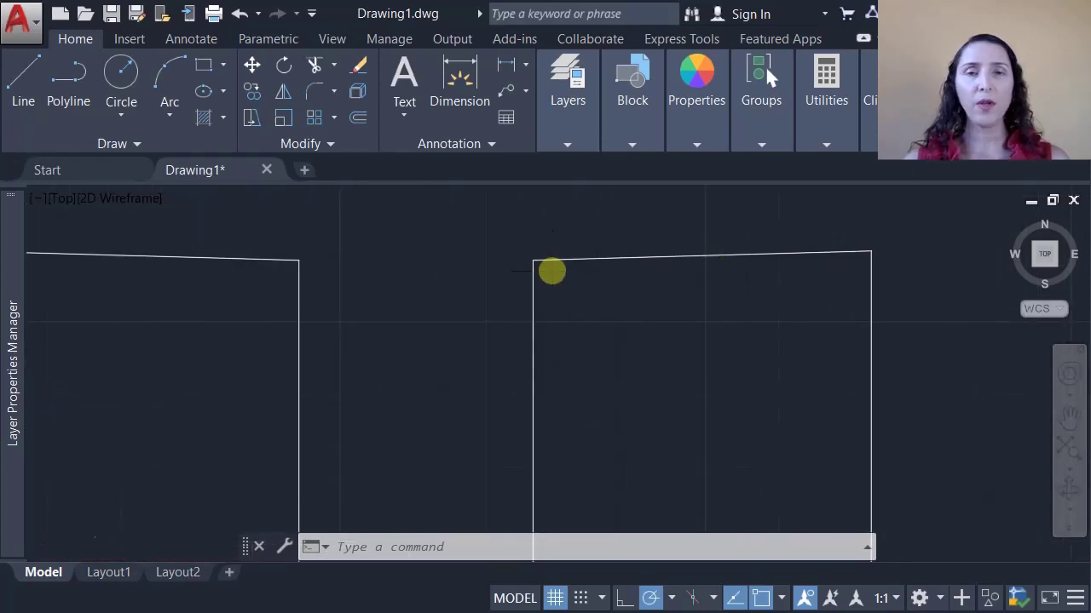
scroll(552, 271, down, 4)
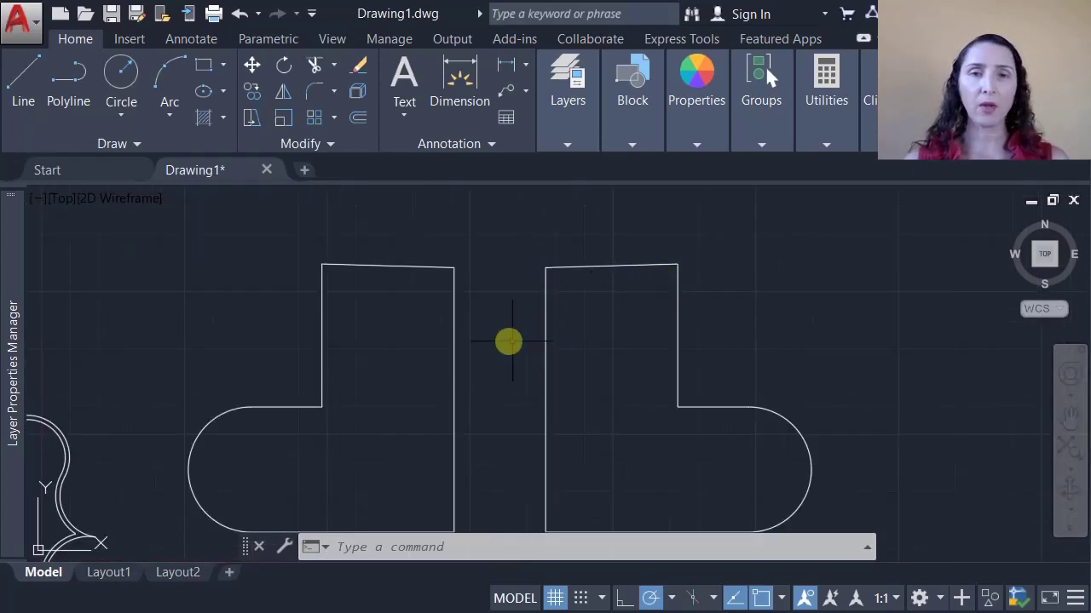
scroll(483, 335, down, 4)
middle_drag(463, 358, 573, 324)
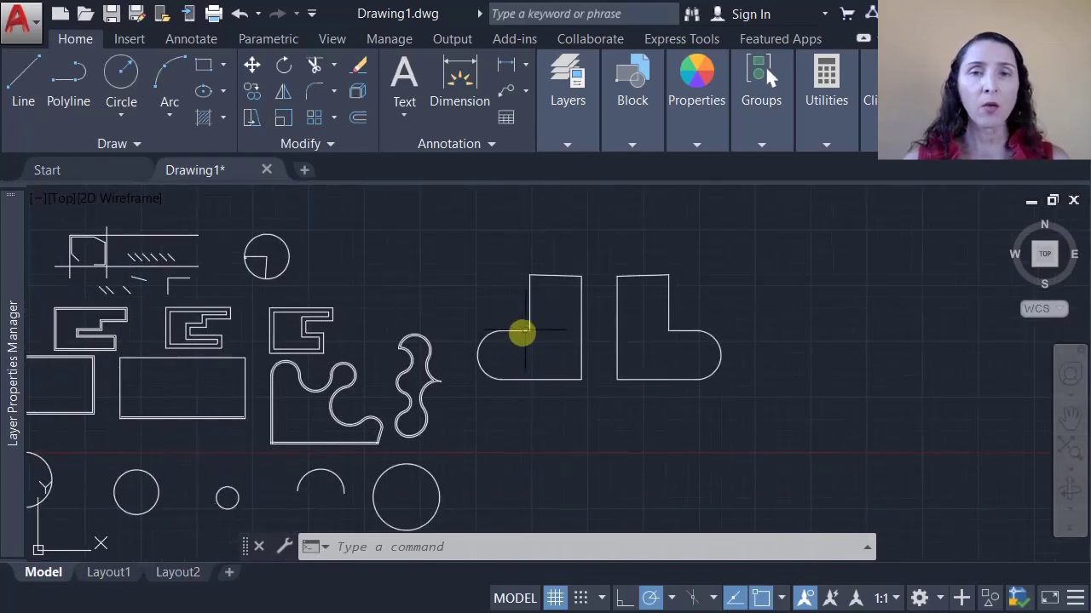
scroll(579, 279, up, 6)
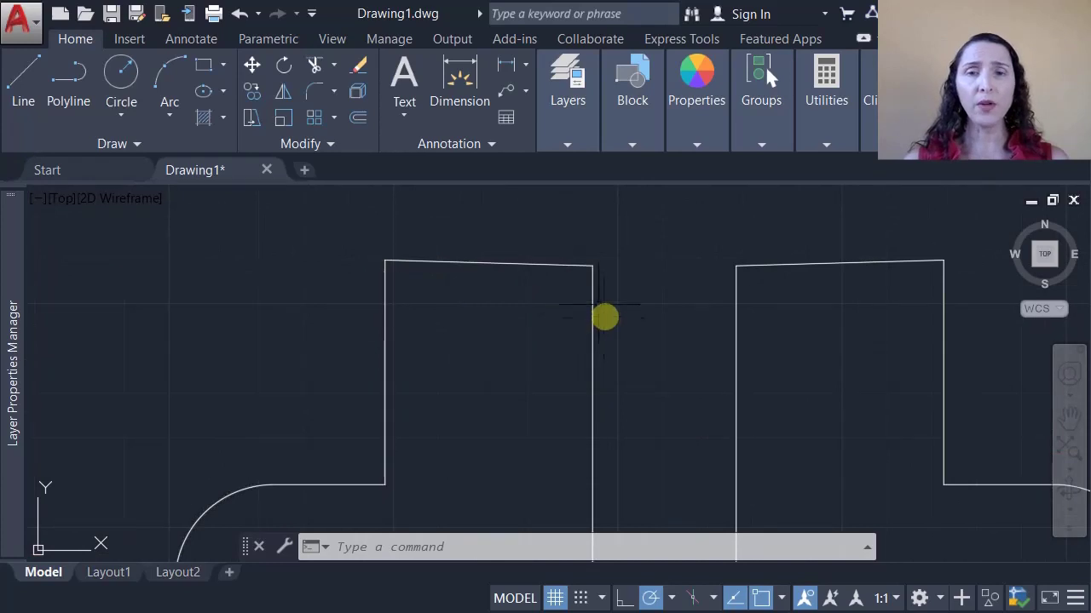
scroll(623, 304, down, 4)
middle_drag(623, 304, 505, 302)
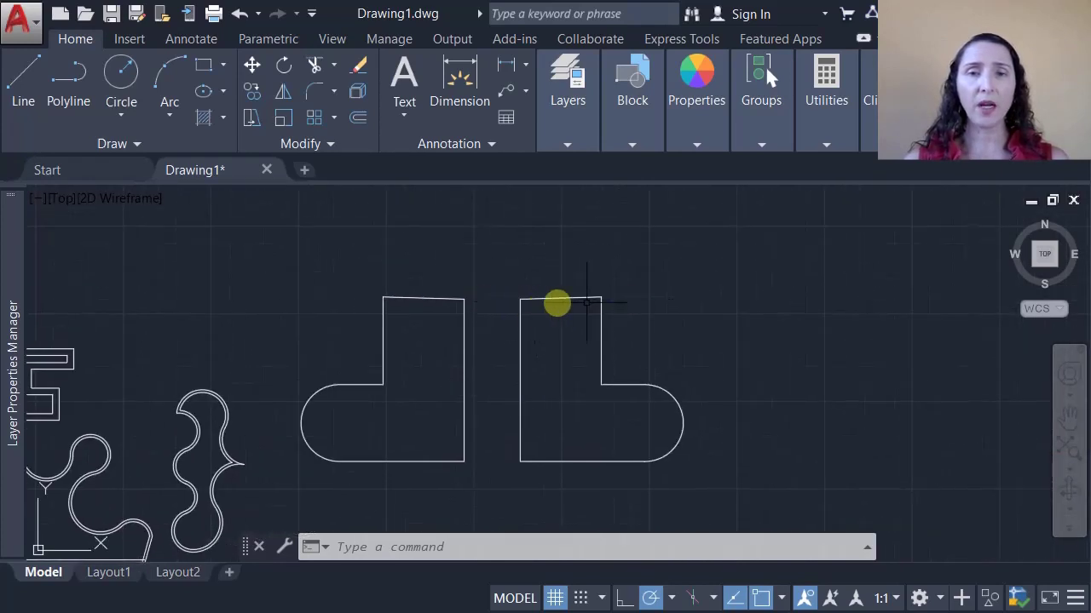
scroll(586, 302, up, 5)
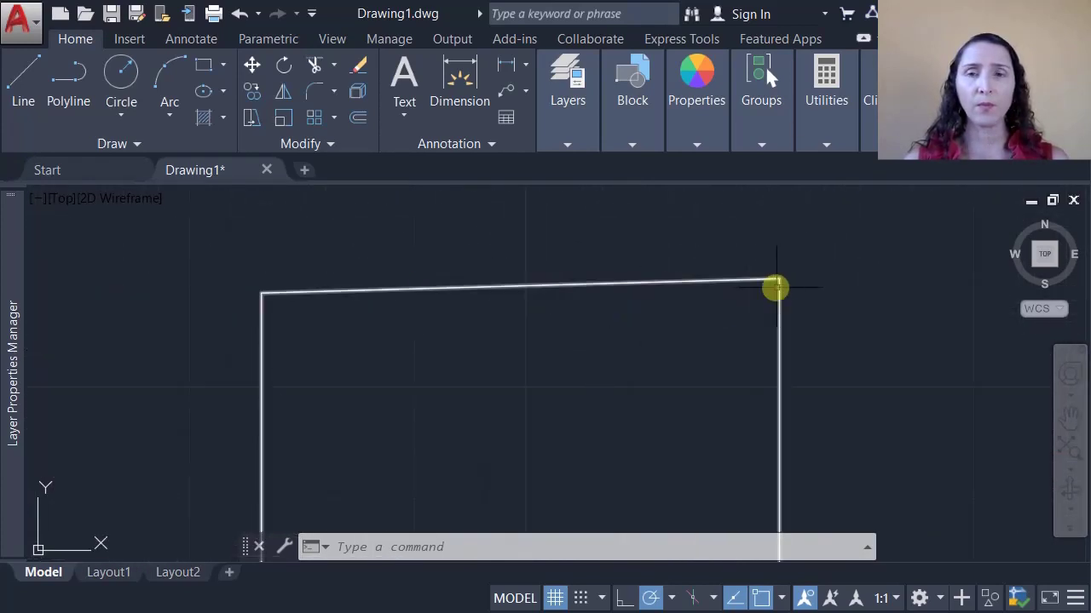
scroll(665, 295, down, 5)
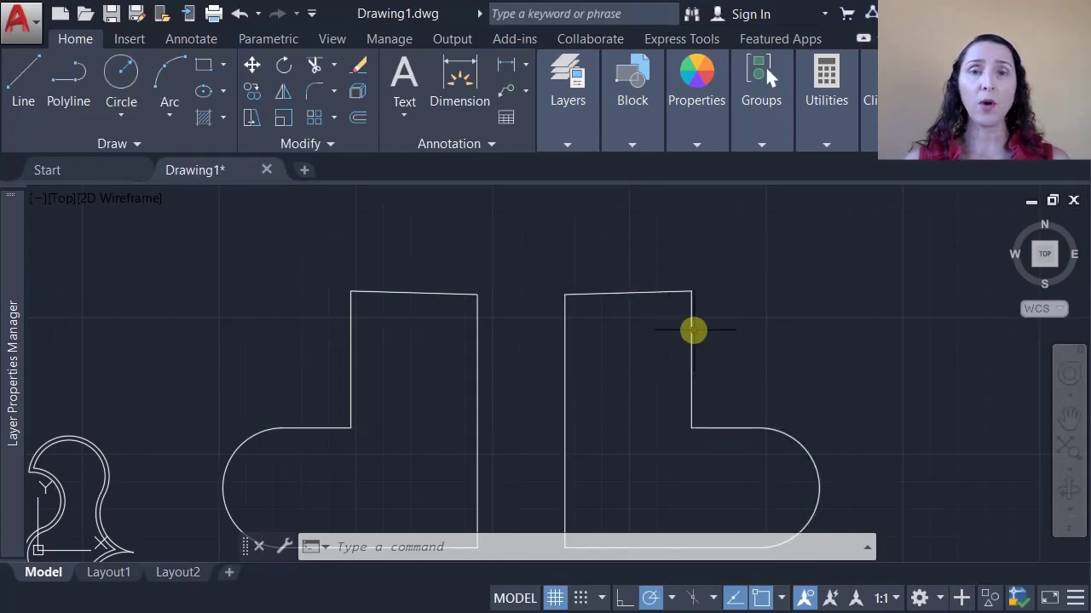
scroll(599, 289, down, 3)
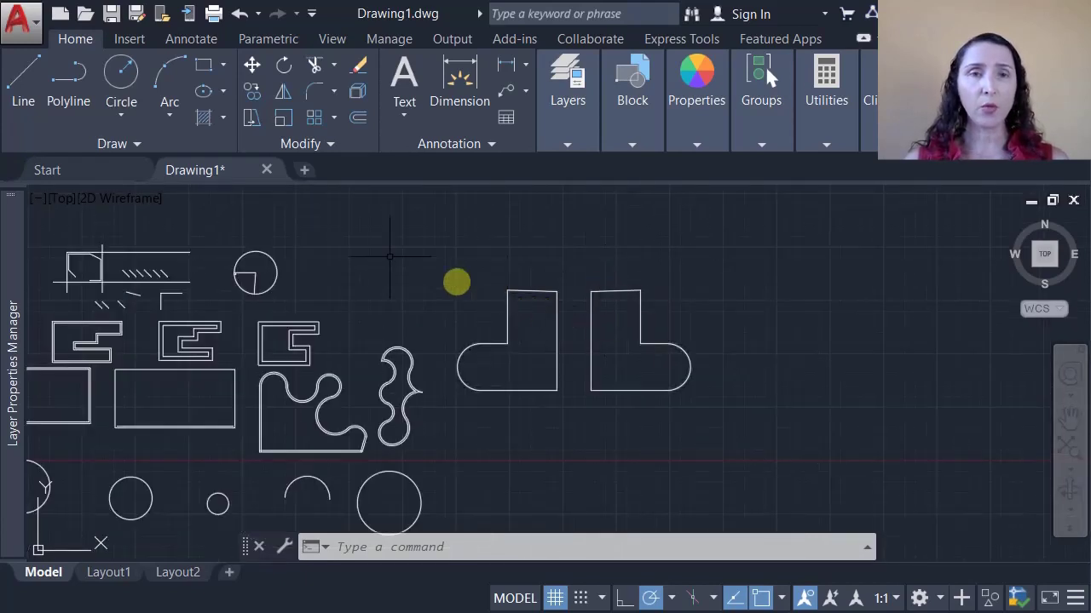
click(251, 120)
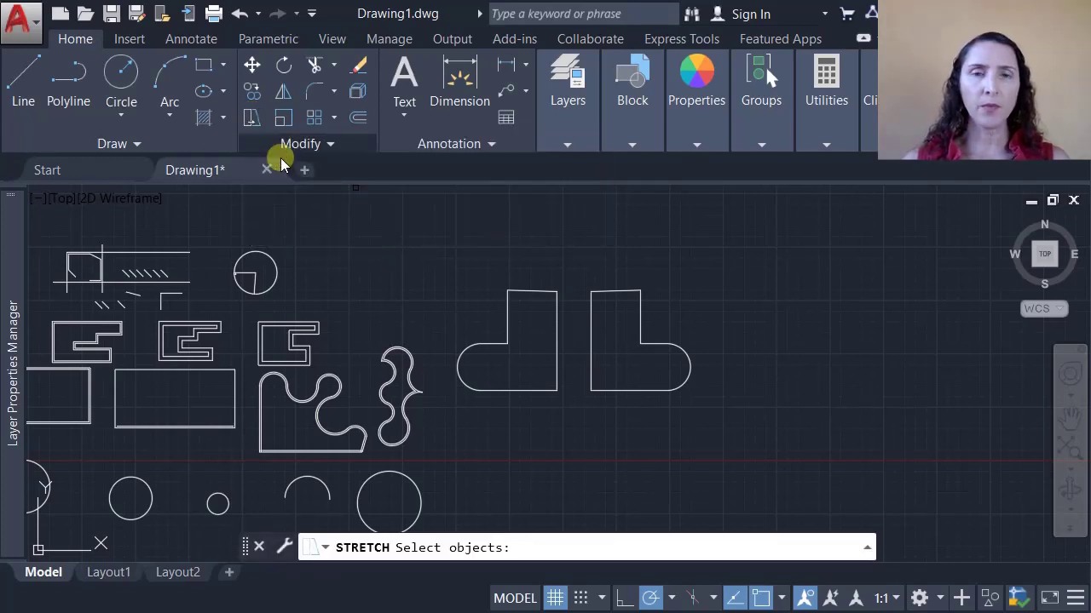
key(Escape)
key(Escape)
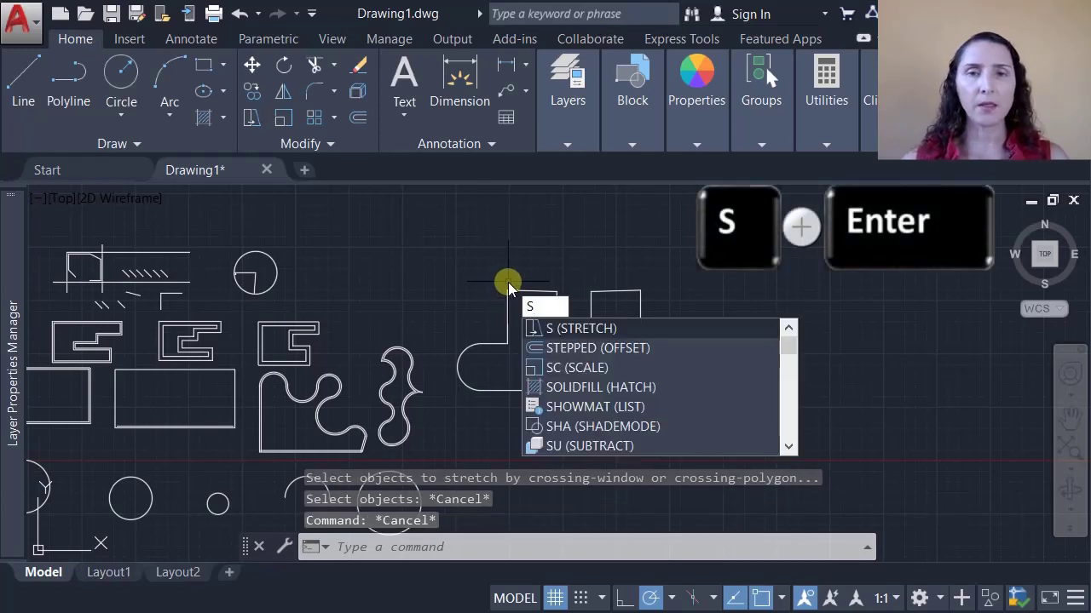
Try to stretch the right-hand outline picked as a single object, displacing it diagonally up and right at 45°, and undo the stretch.
click(616, 329)
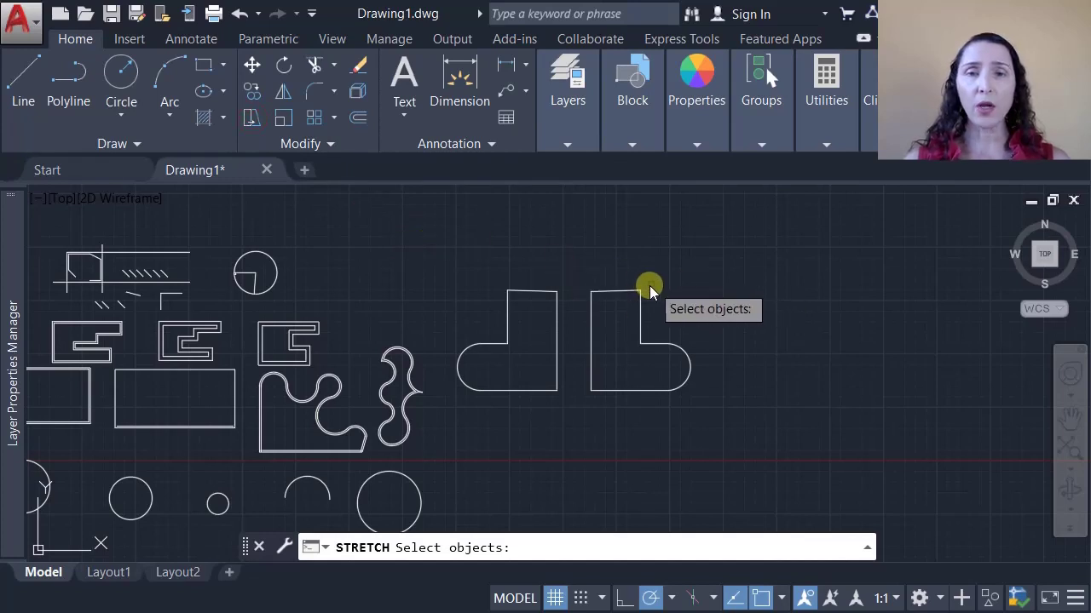
scroll(640, 288, up, 5)
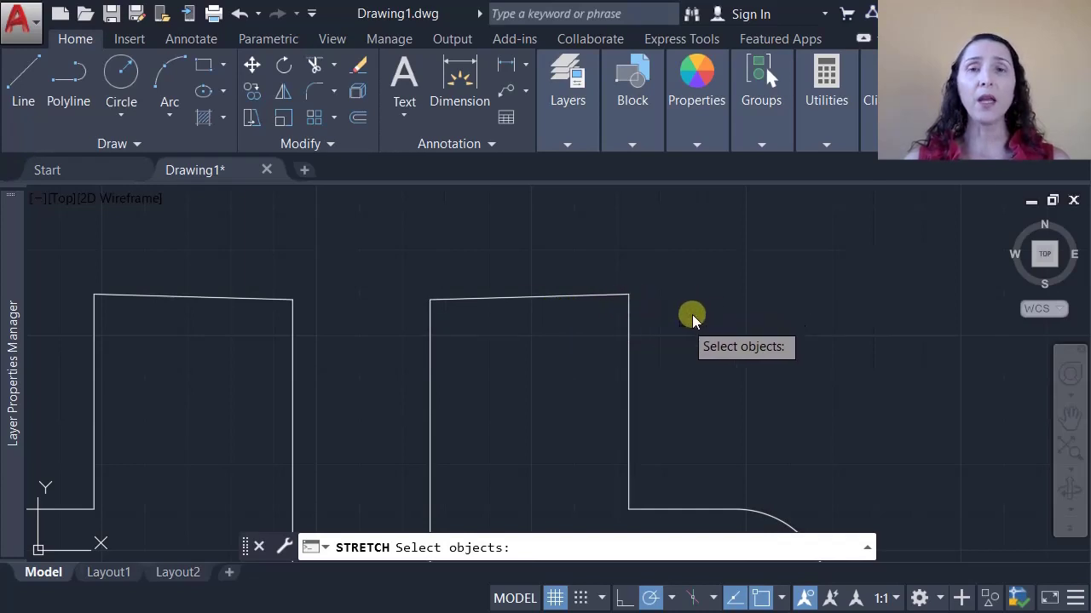
click(587, 295)
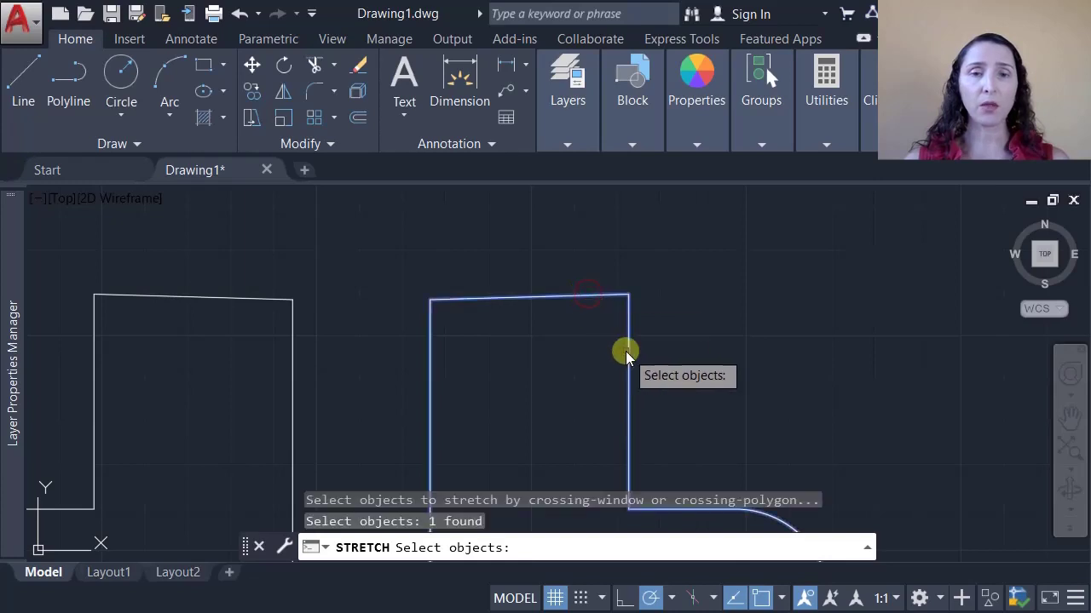
key(Return)
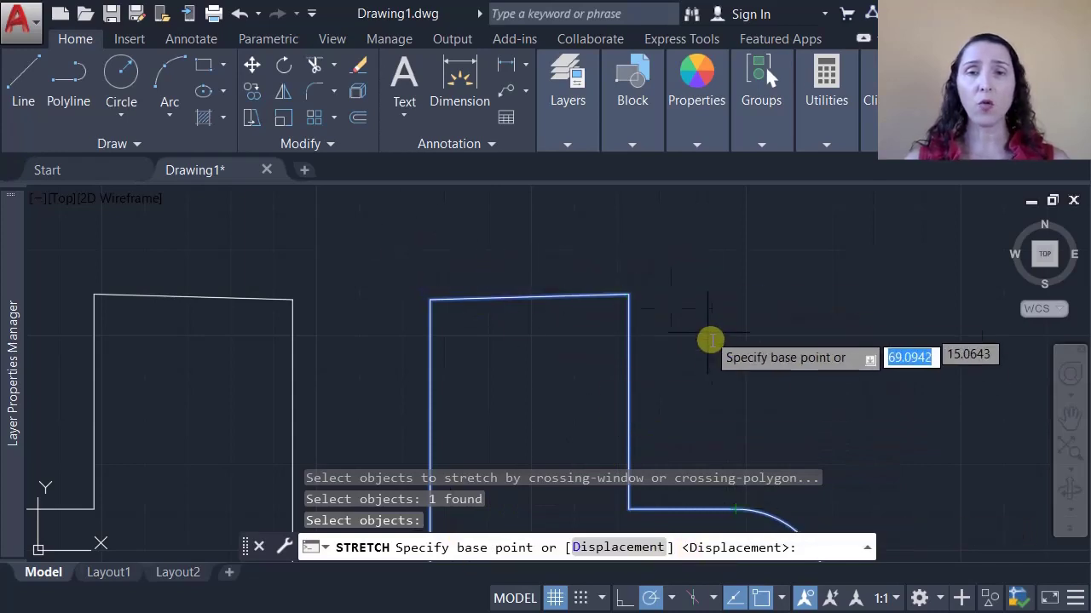
scroll(713, 341, down, 4)
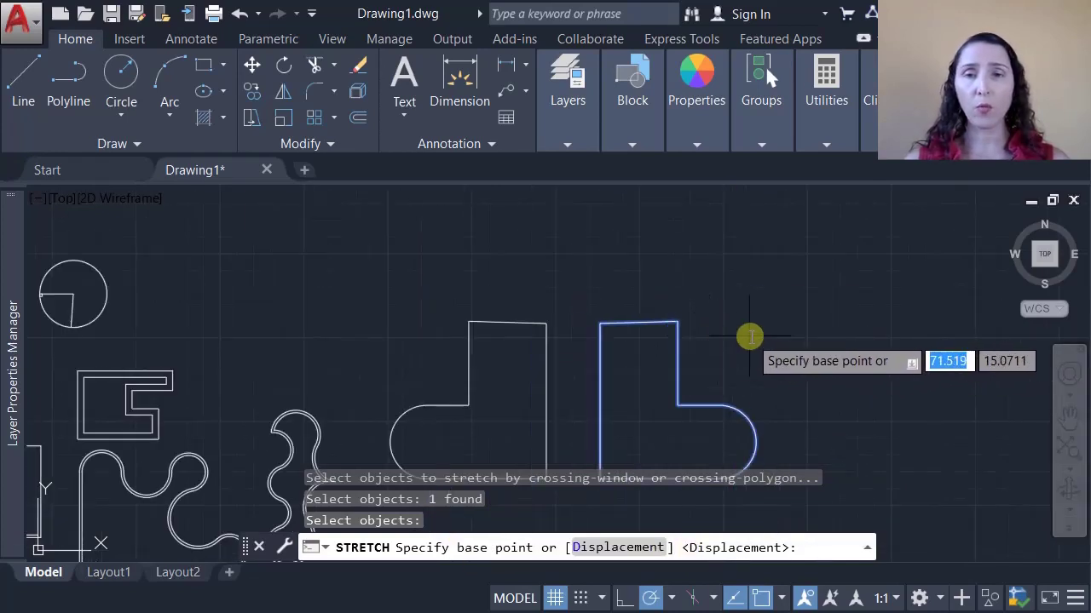
click(716, 344)
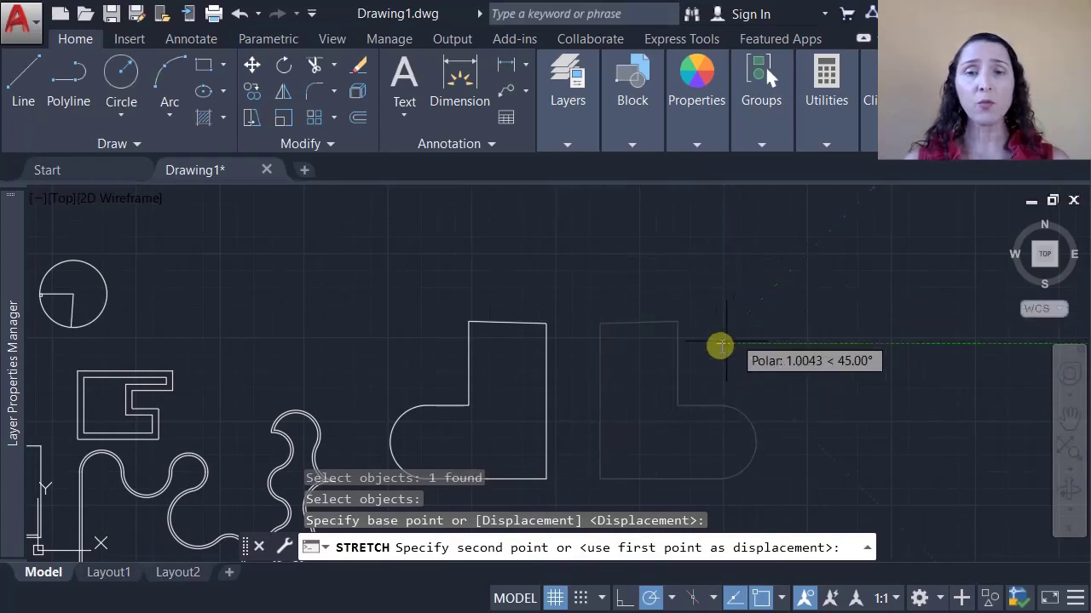
click(785, 277)
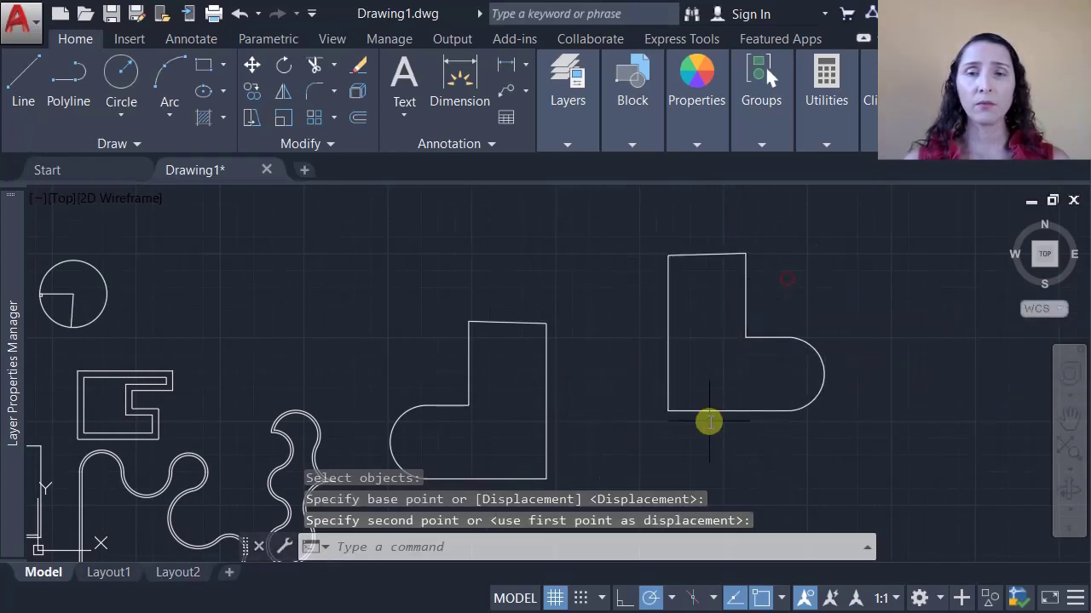
key(ctrl+z)
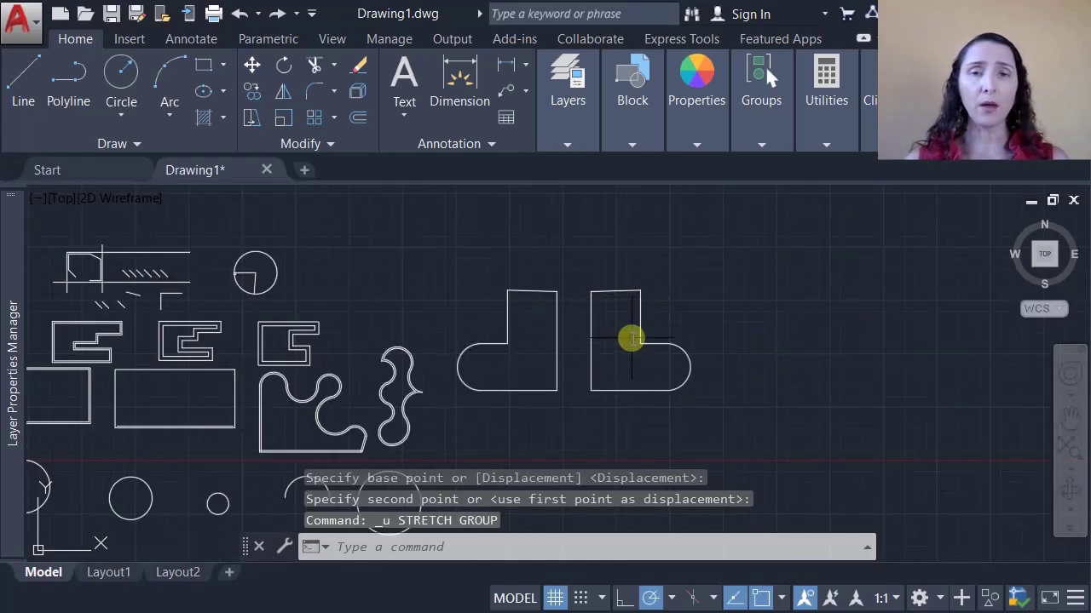
Copy the right-hand outline horizontally about 12.5 units to the right.
text(co)
key(Return)
click(640, 390)
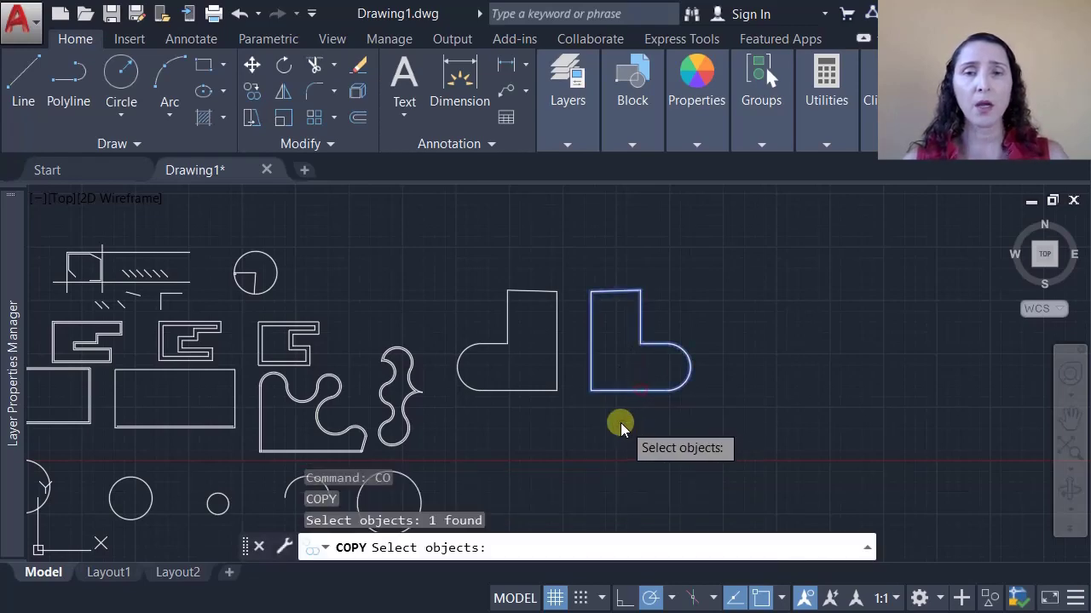
key(Return)
click(607, 425)
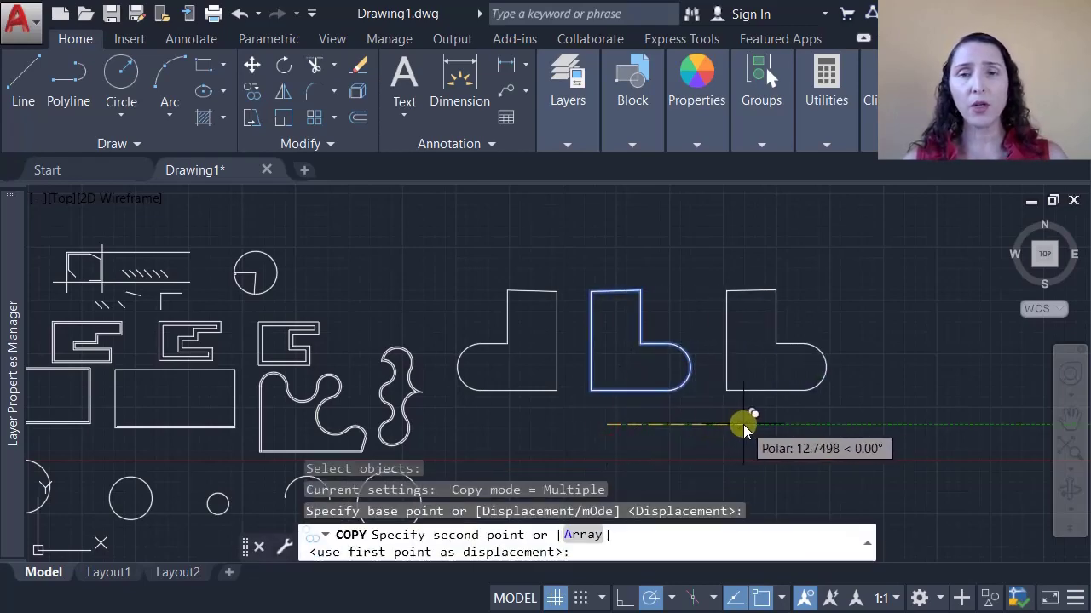
click(741, 425)
key(Escape)
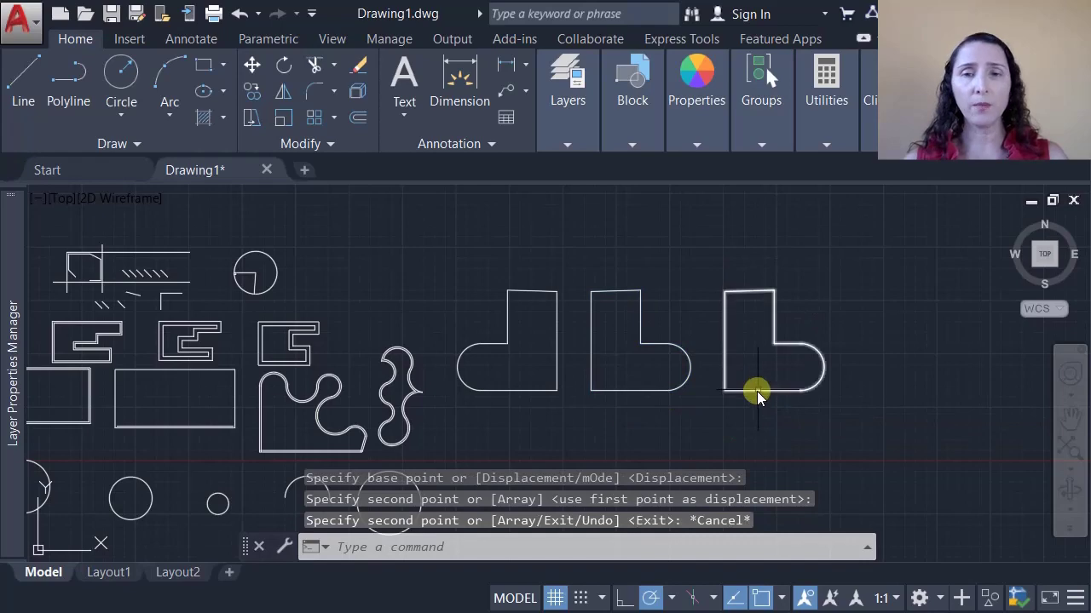
Explode the copied outline into separate segments.
click(757, 390)
text(x)
key(Return)
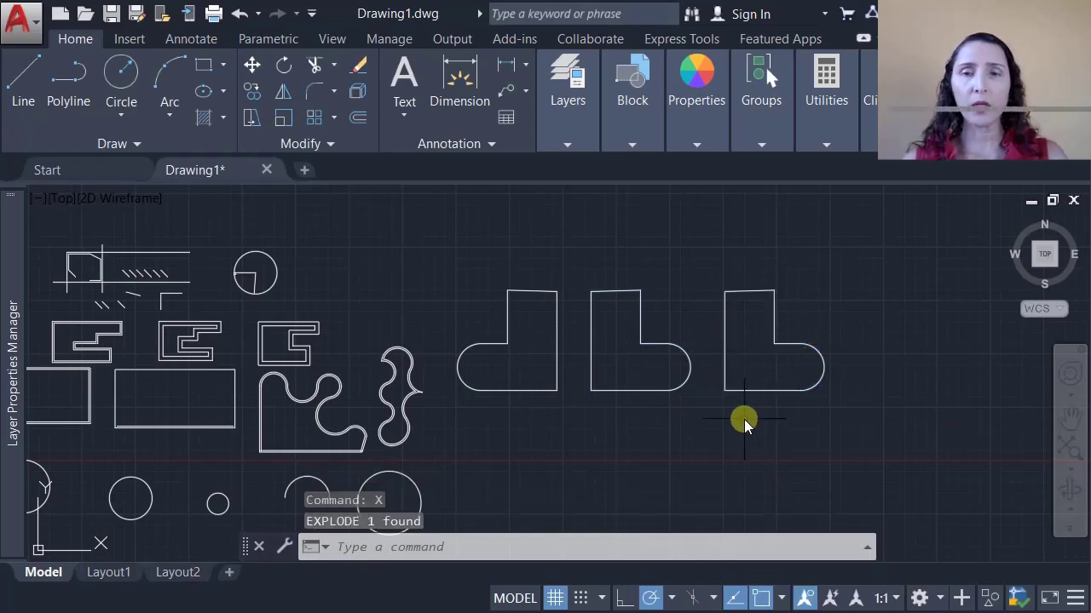
Try to stretch the exploded outline's top edge straight down, with only that edge enclosed in the selection, and cancel.
scroll(713, 309, up, 3)
scroll(655, 353, down, 2)
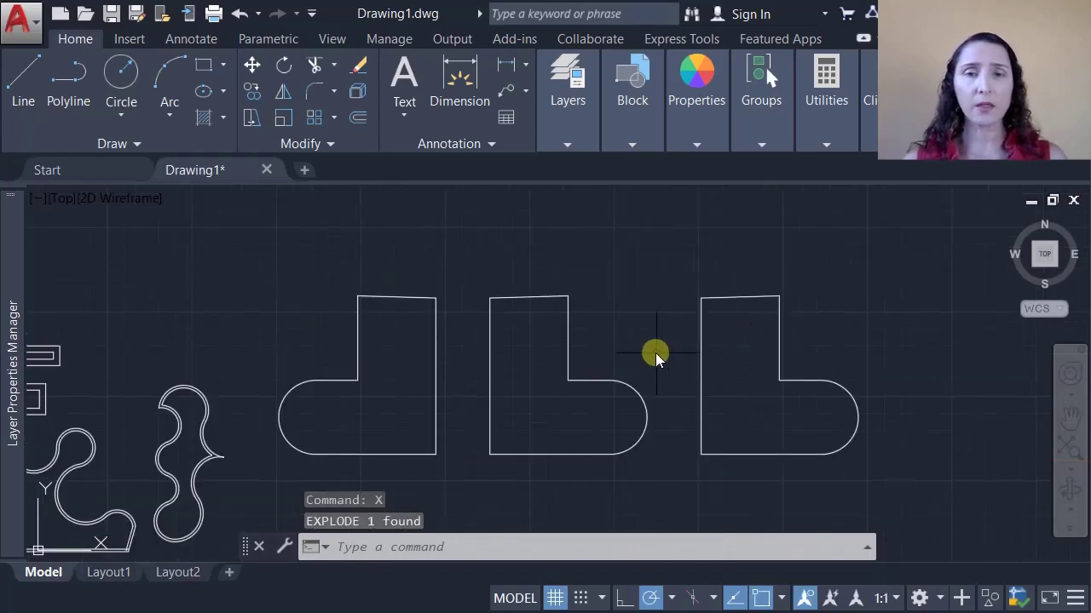
middle_drag(655, 352, 518, 342)
click(252, 119)
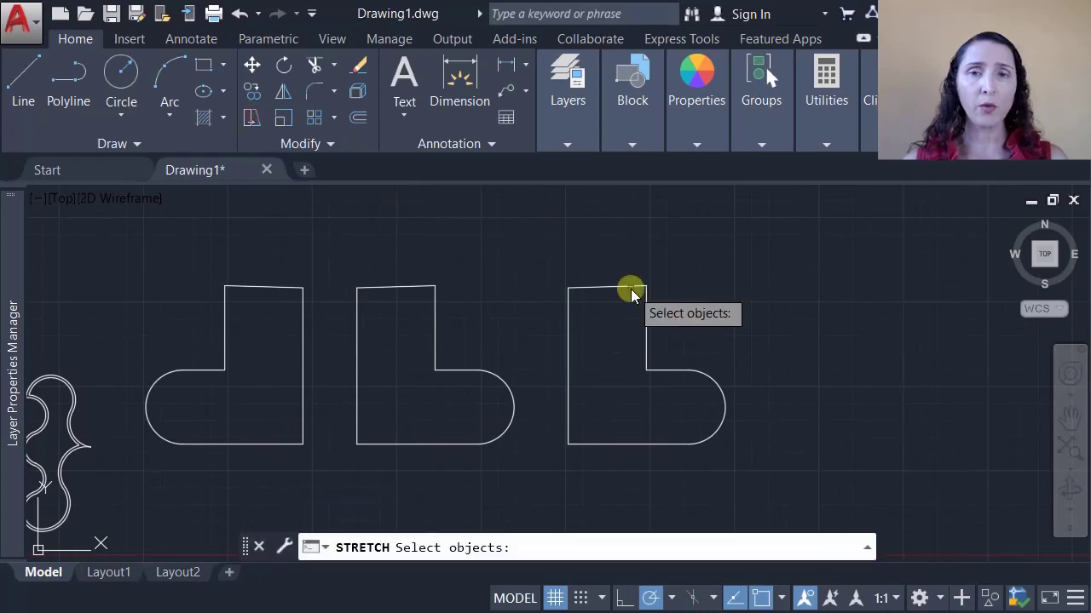
click(550, 267)
click(662, 333)
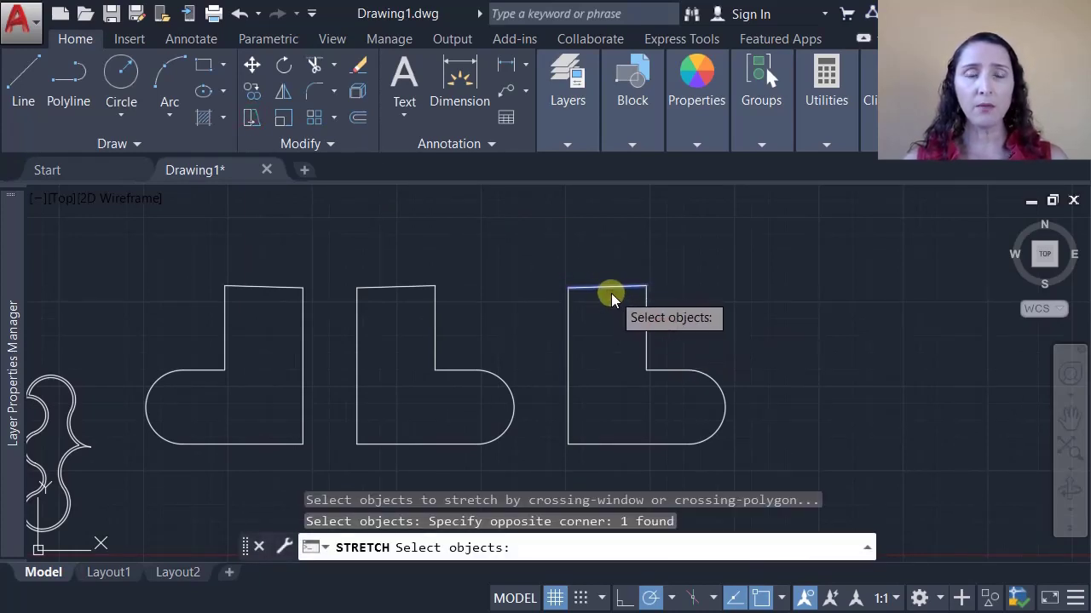
key(Return)
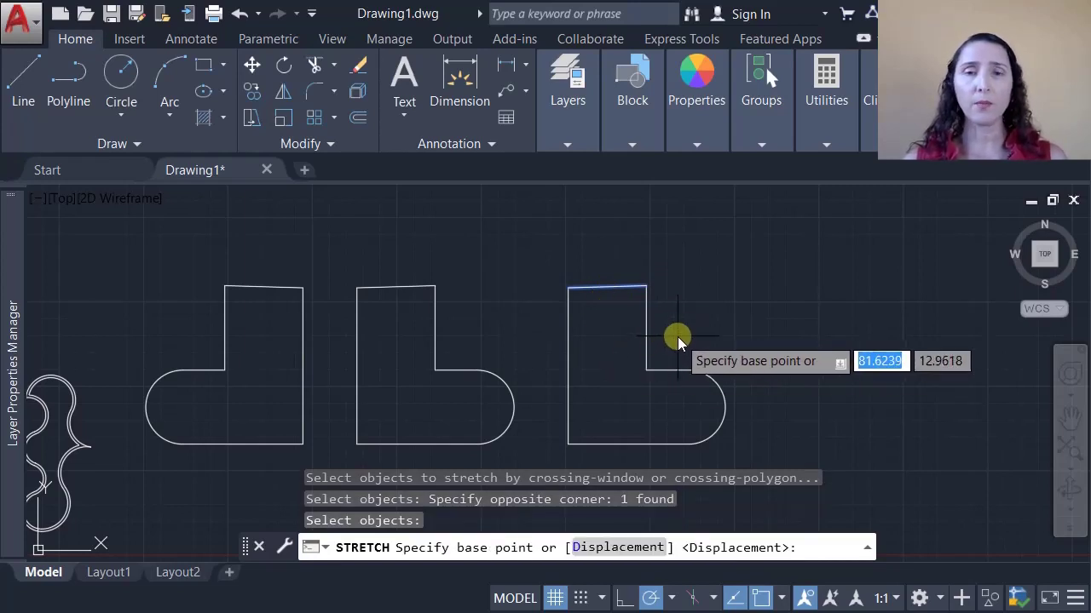
click(685, 331)
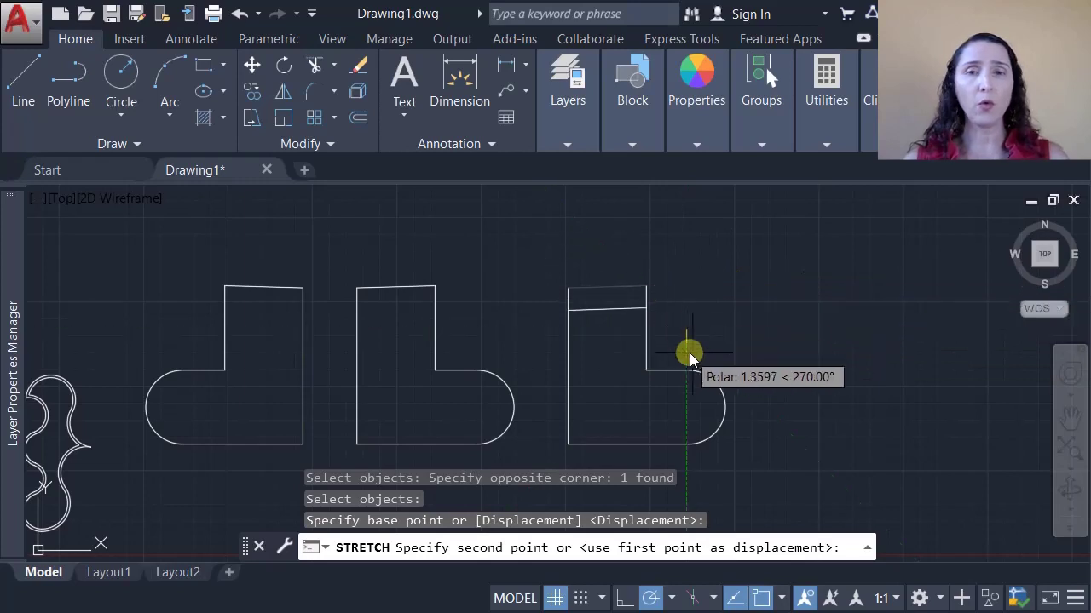
key(Escape)
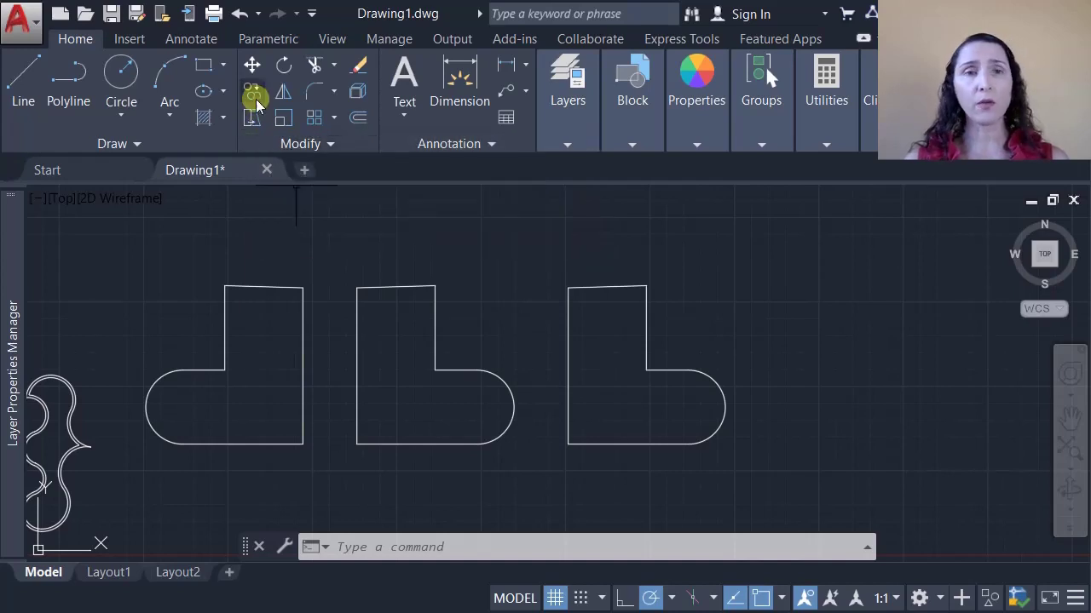
click(253, 68)
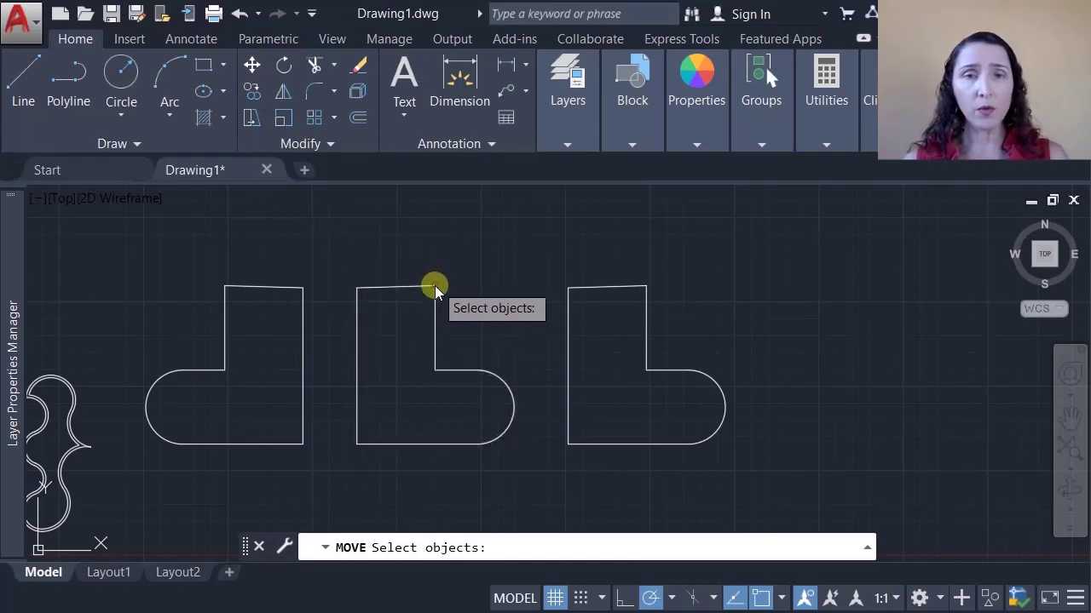
key(Escape)
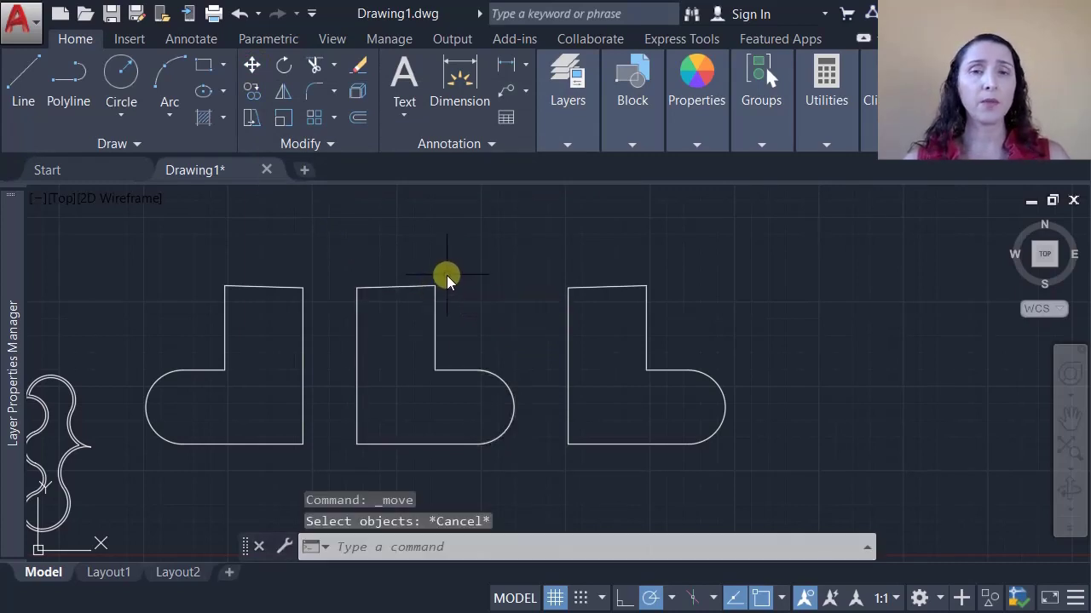
Stretch the middle outline's upper-right corner straight up, catching only that corner in a crossing selection.
click(256, 121)
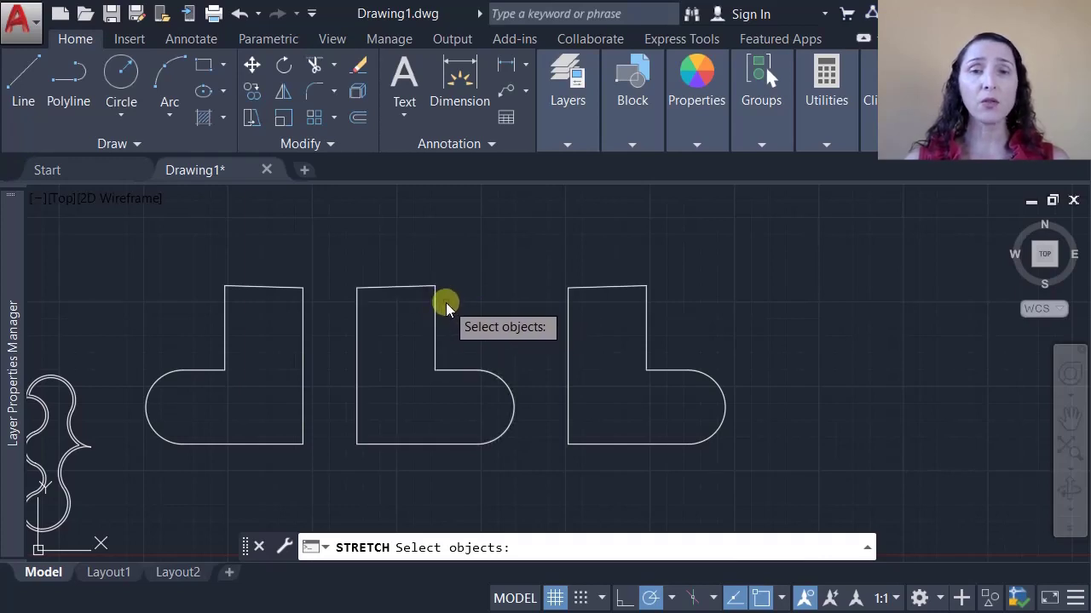
scroll(446, 302, up, 2)
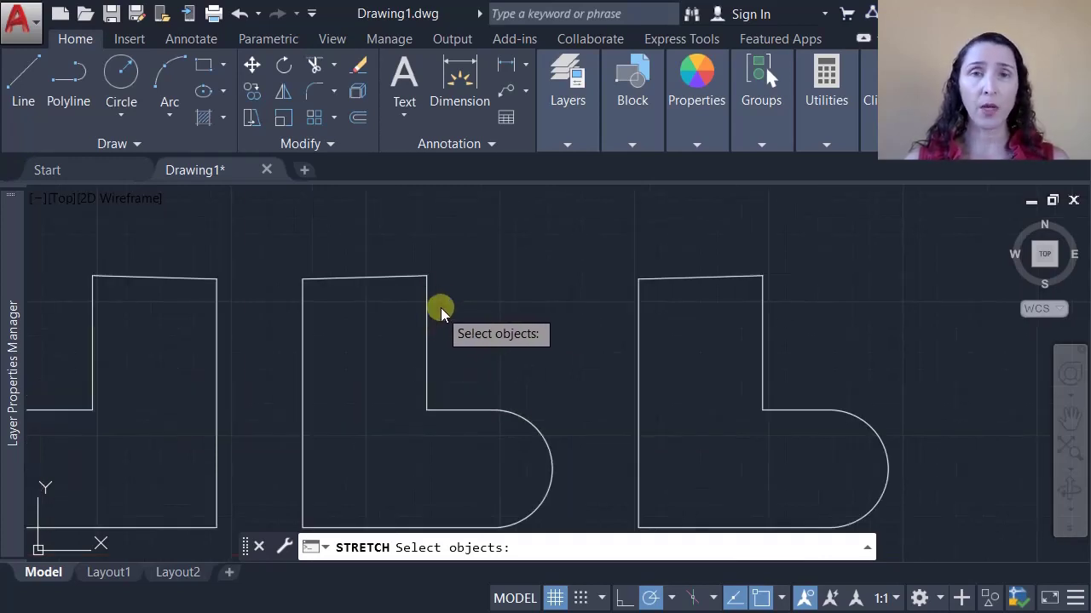
click(488, 228)
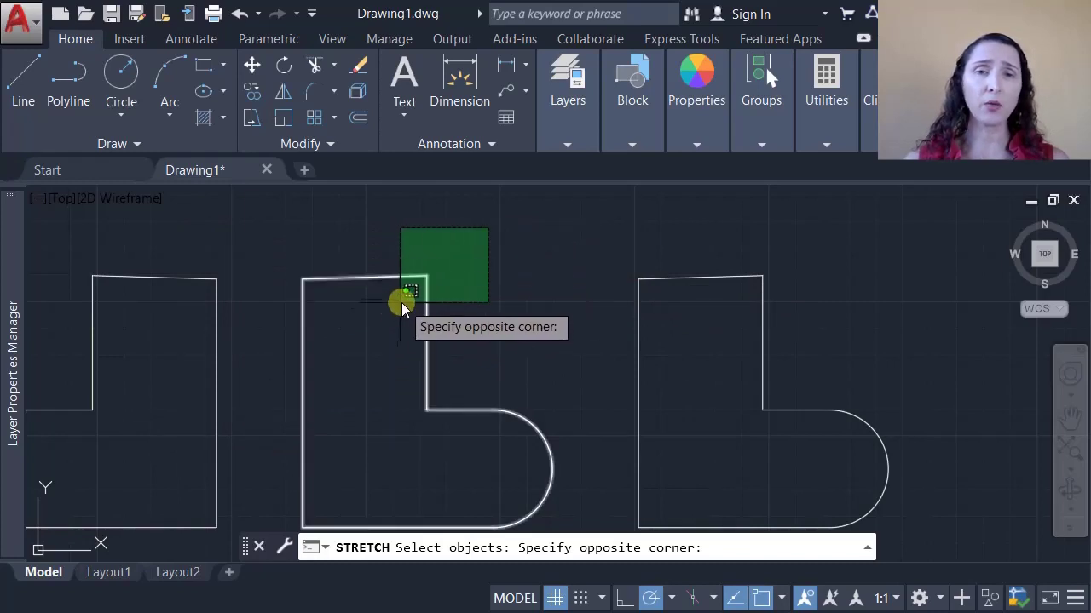
click(370, 336)
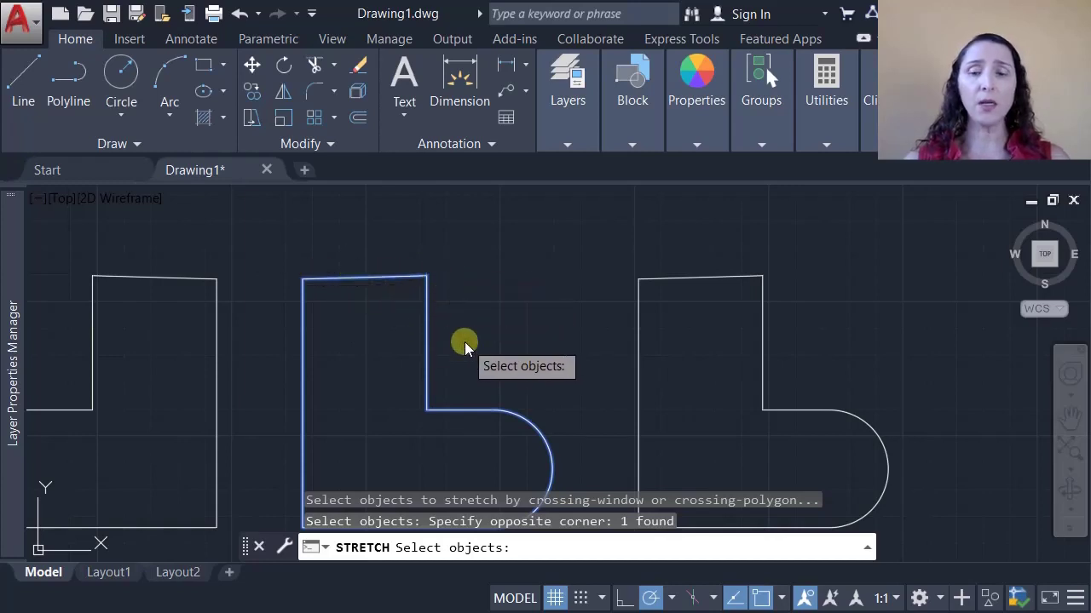
key(Return)
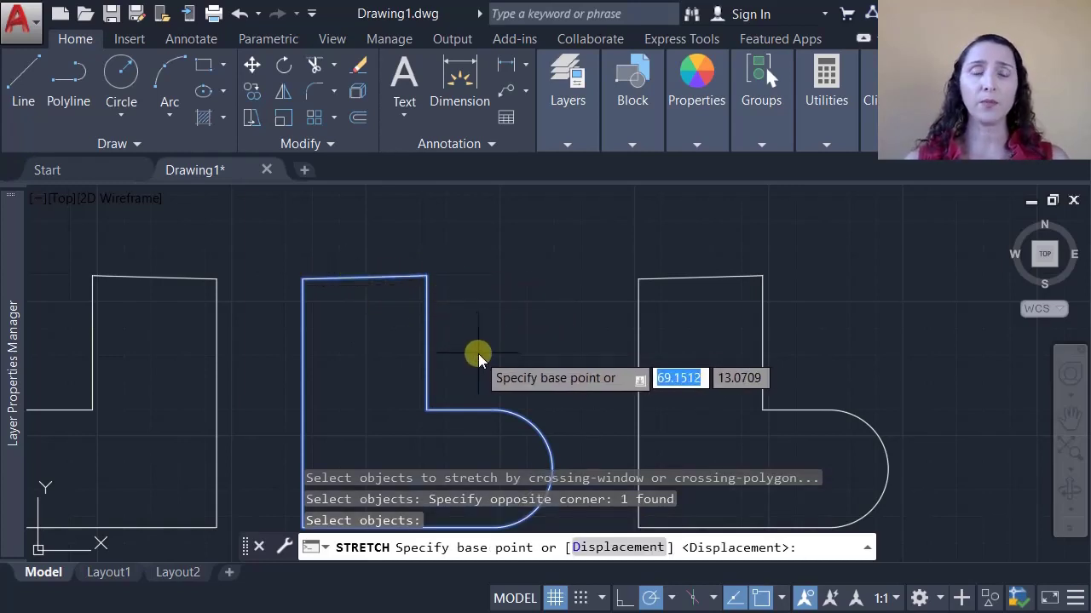
click(506, 365)
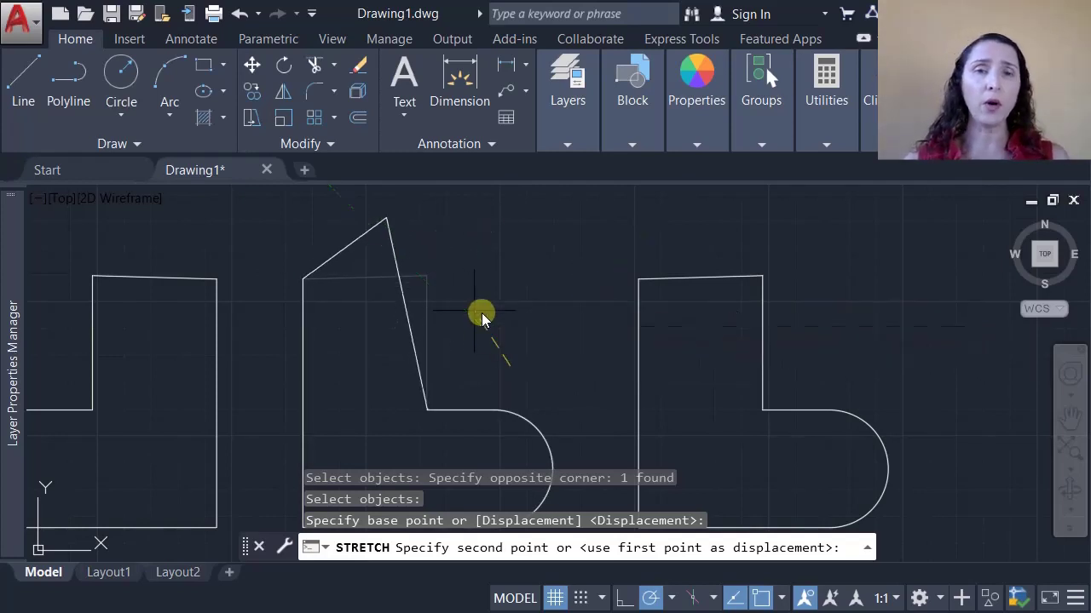
click(511, 301)
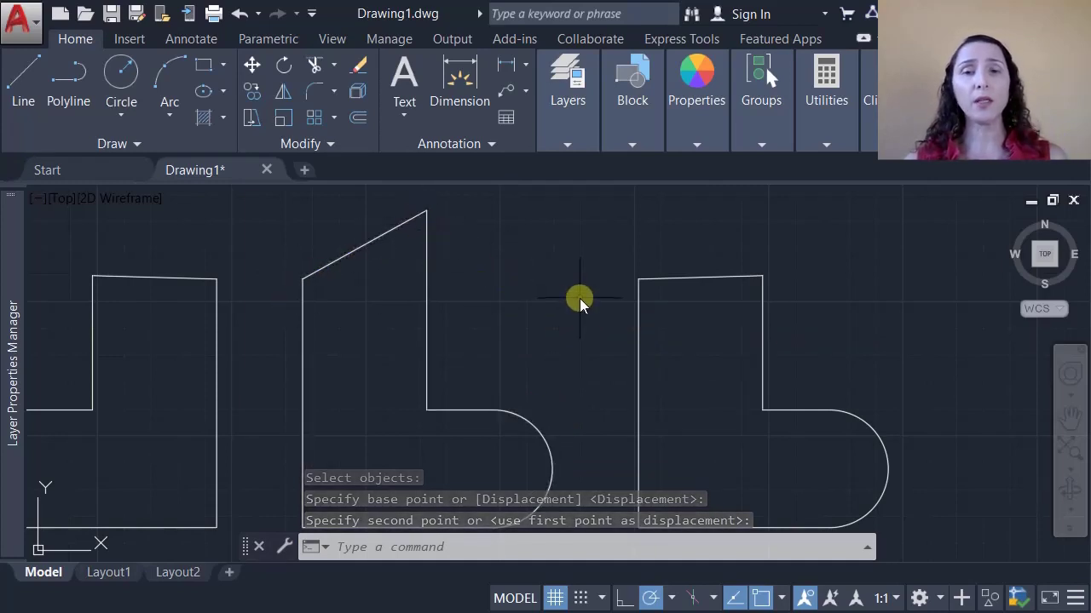
Stretch the exploded outline's upper-right corner diagonally up and right, using a crossing selection around that corner and the corner as base point.
click(250, 118)
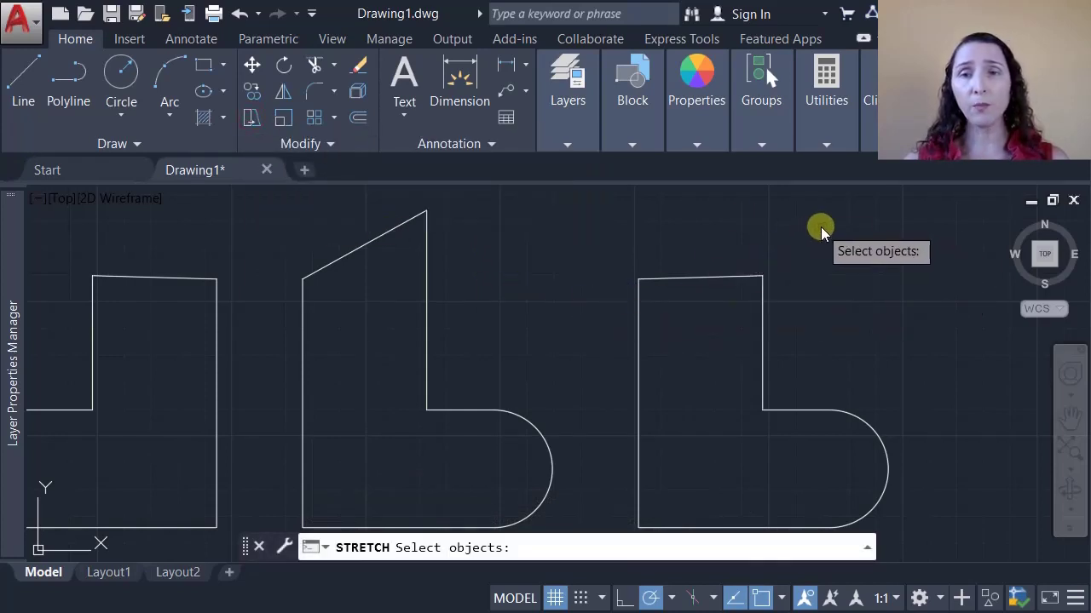
click(850, 213)
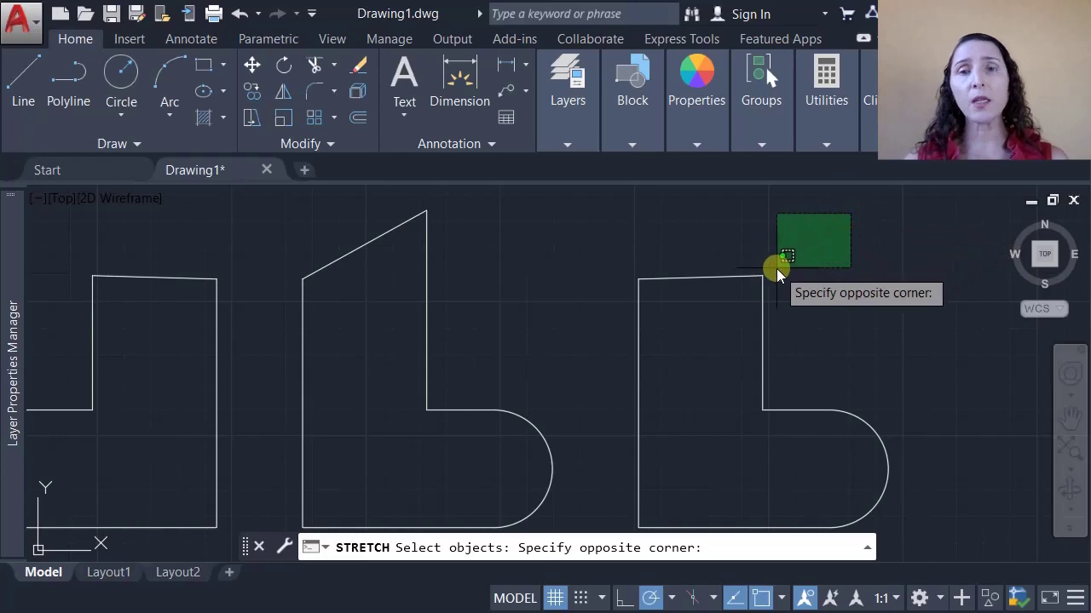
click(696, 328)
key(Return)
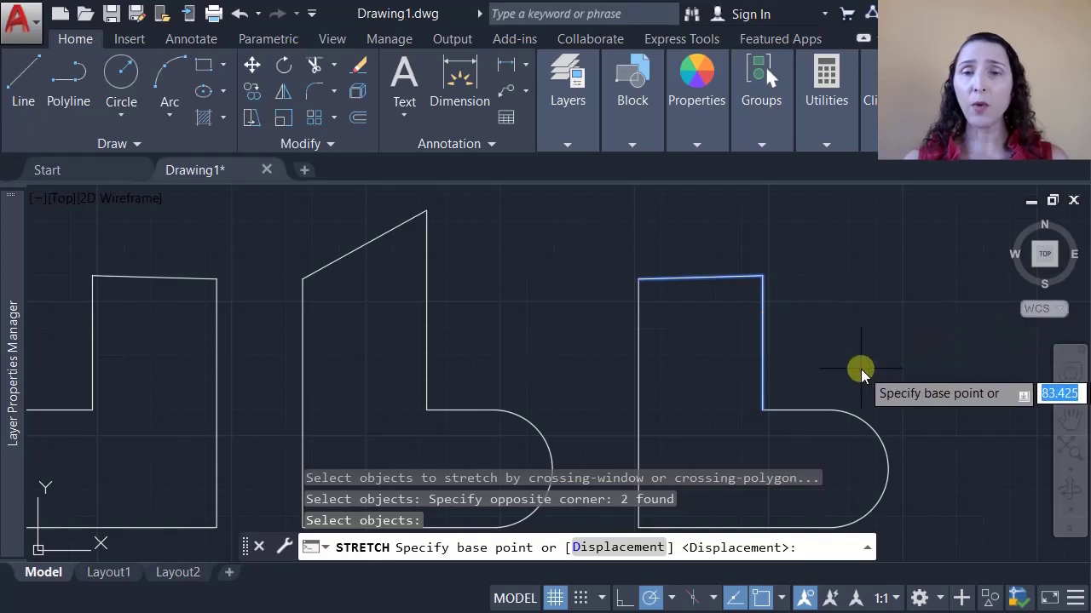
click(764, 279)
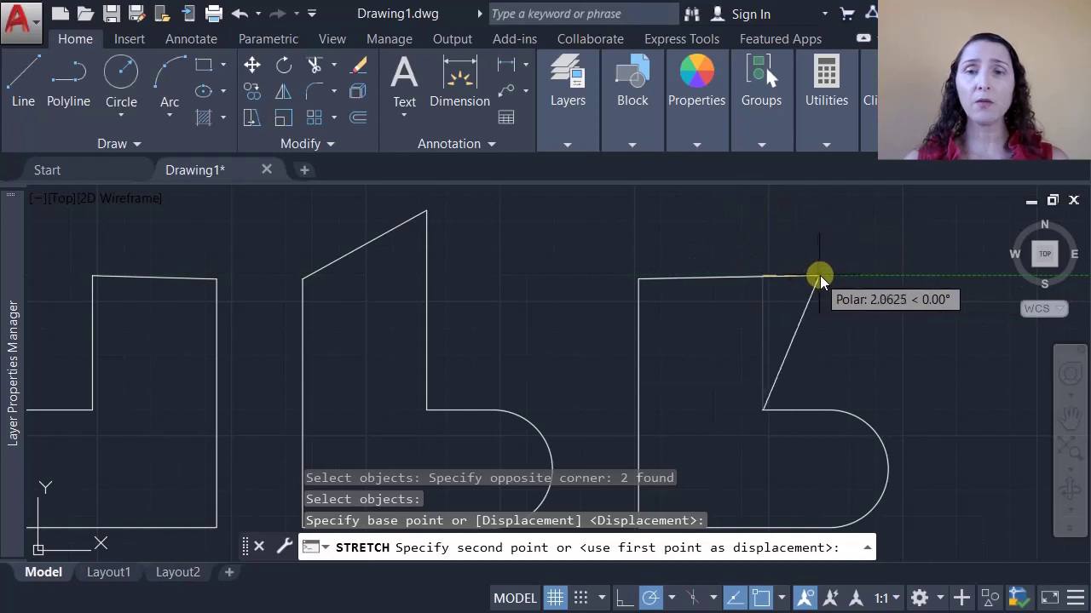
click(878, 208)
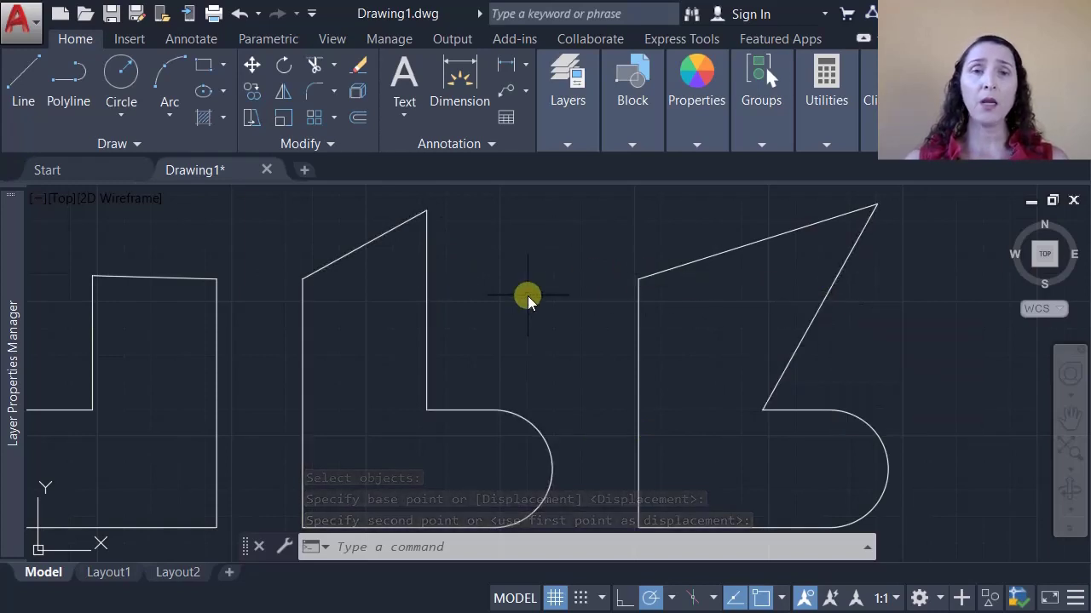
key(Escape)
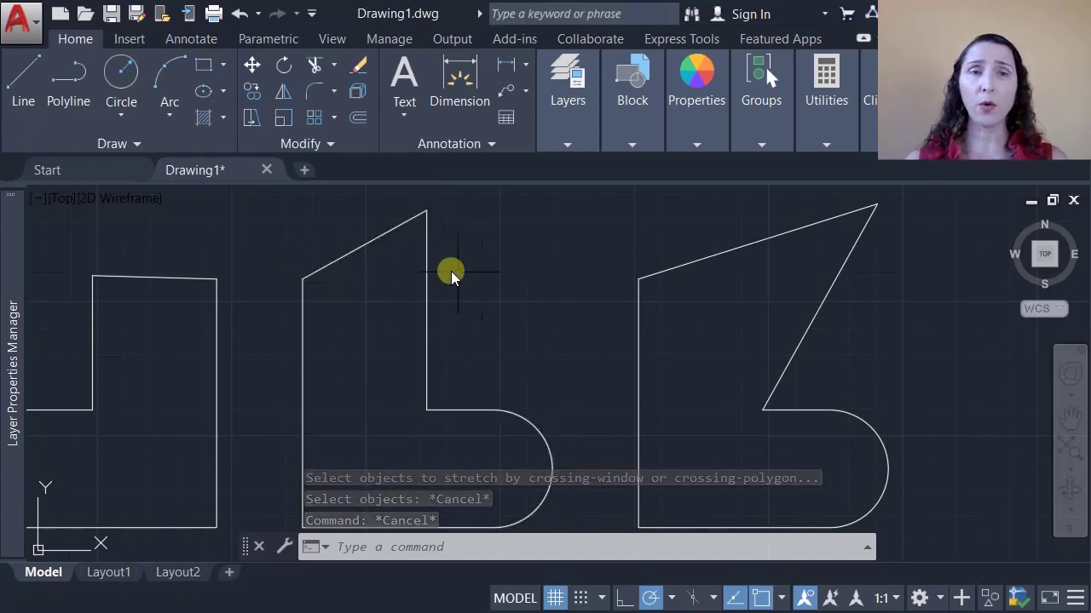
Stretch the middle outline's raised peak straight down to the level of its upper-left corner, making the top edge horizontal.
click(252, 116)
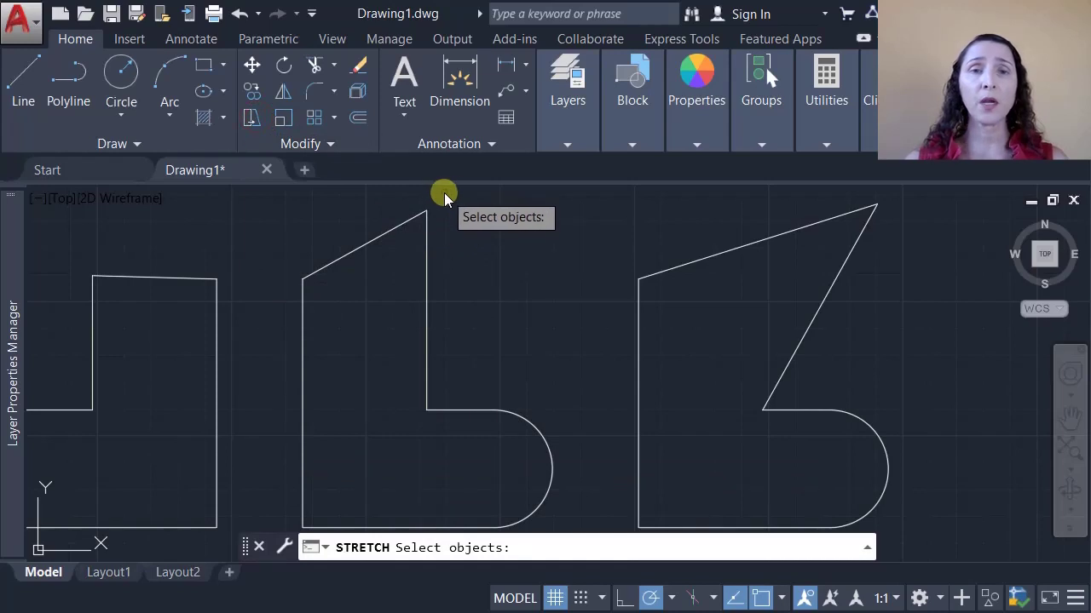
click(444, 194)
click(401, 225)
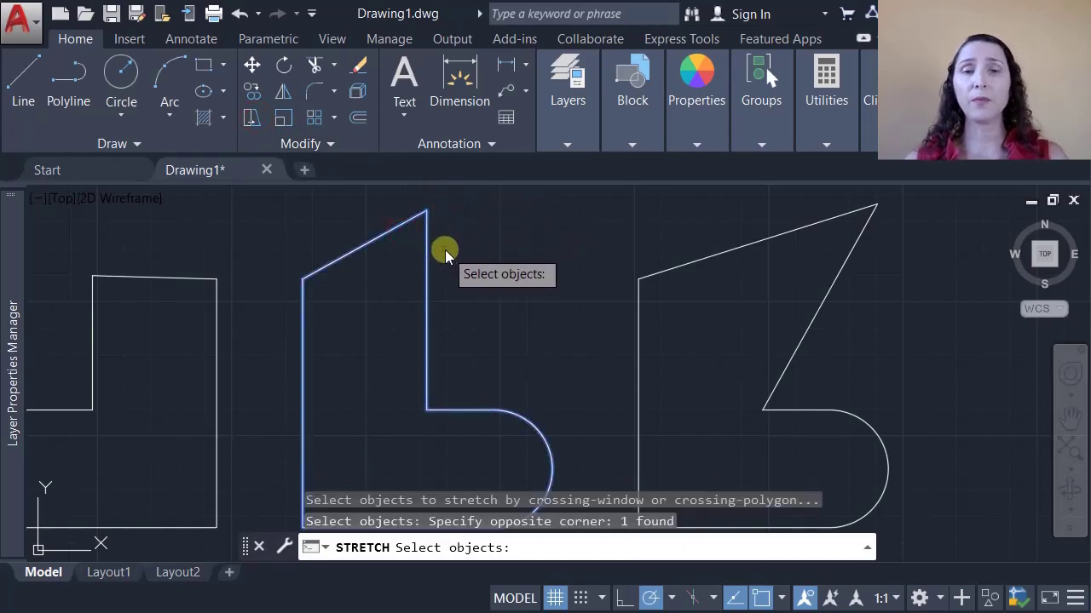
click(478, 194)
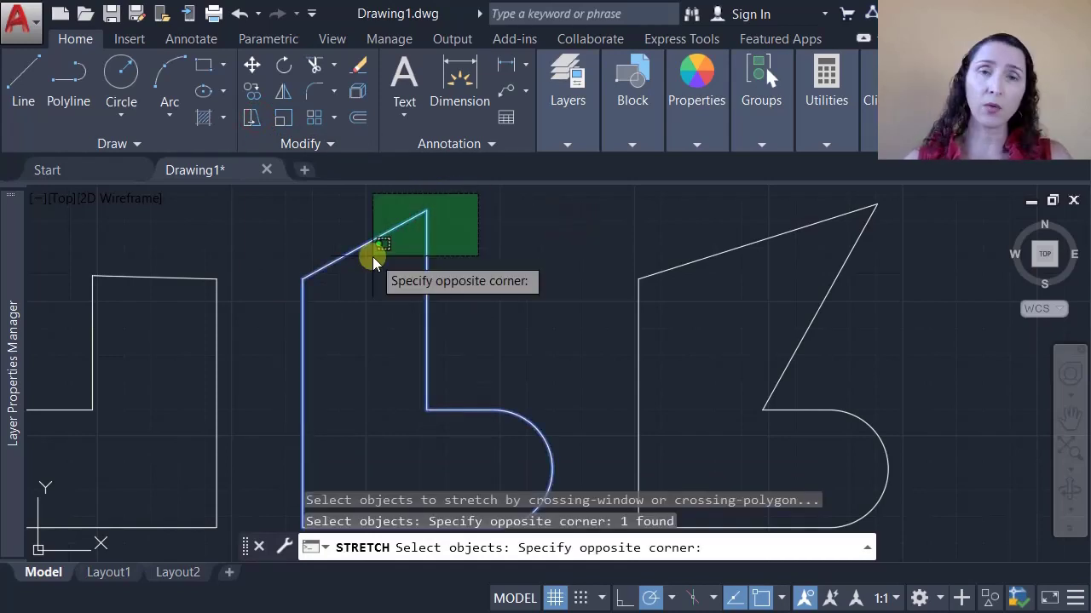
click(365, 259)
key(Return)
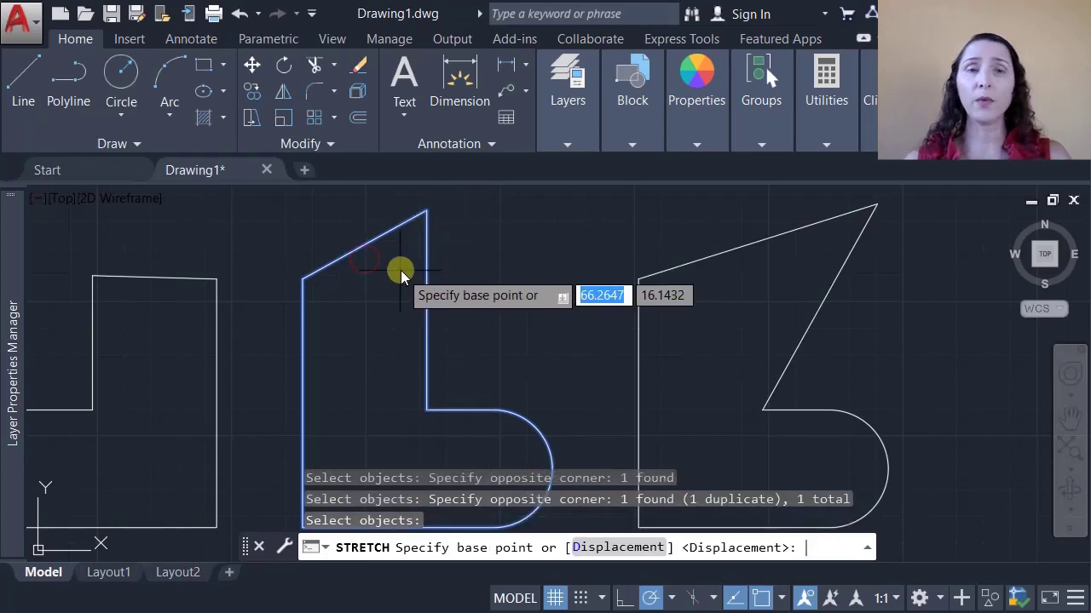
click(425, 210)
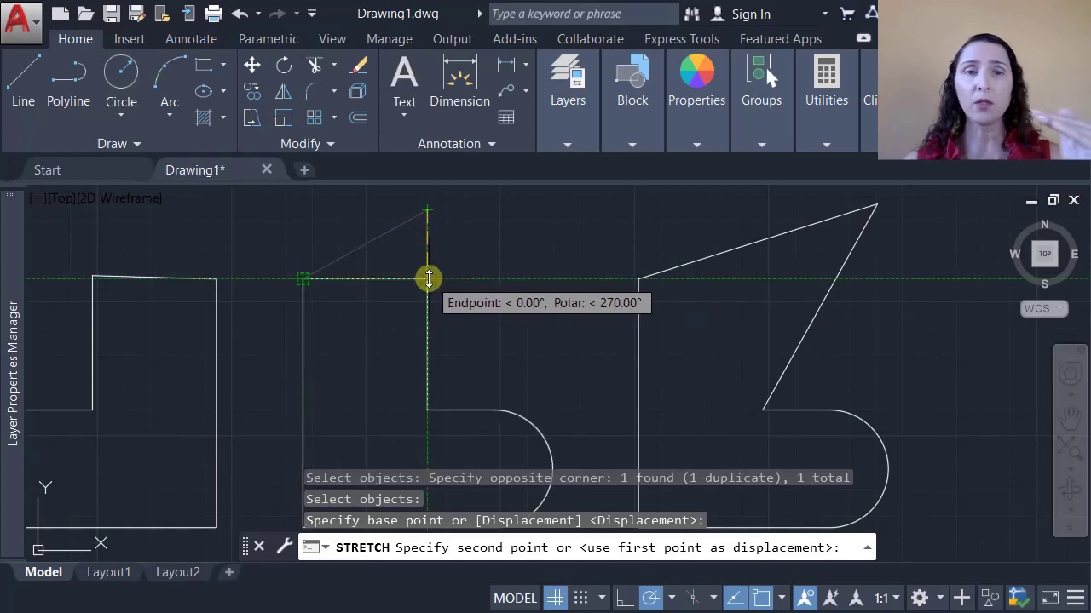
click(428, 279)
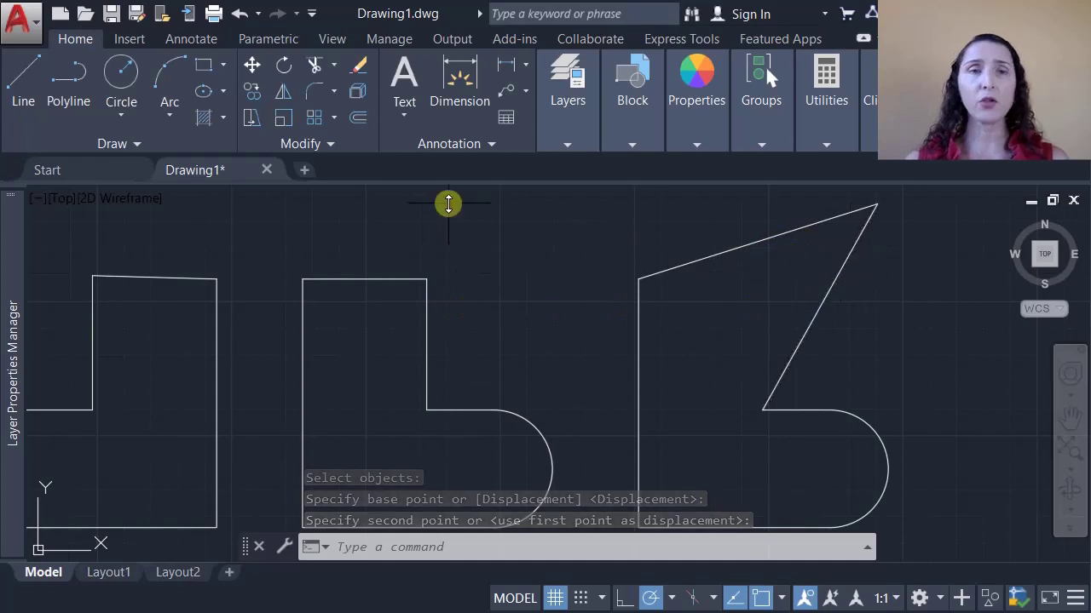
Stretch the exploded outline's peak to the point directly above its inner corner and level with its upper-left corner.
click(249, 116)
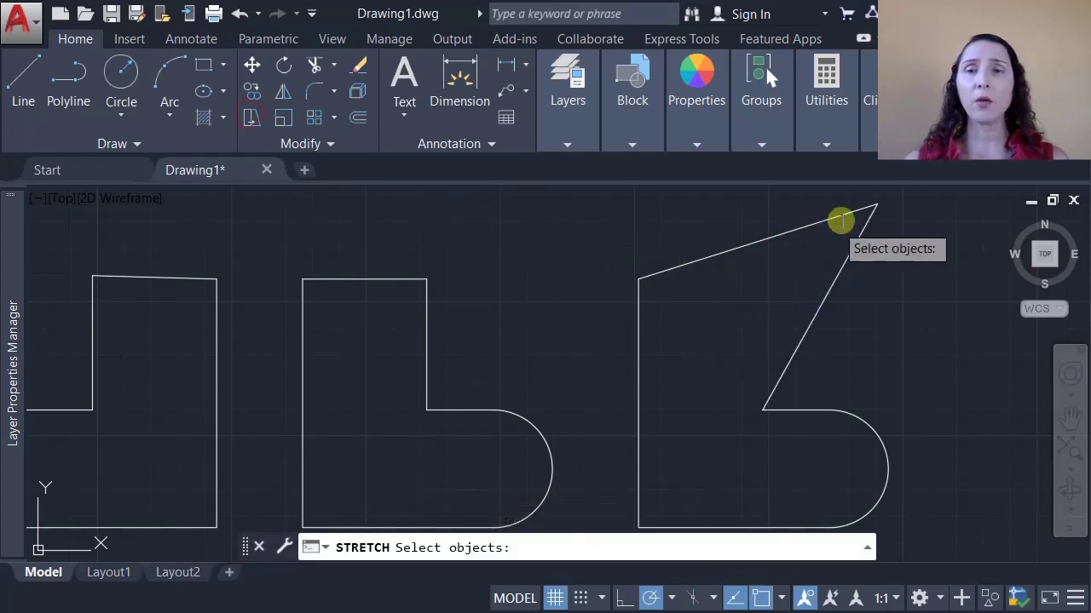
click(886, 199)
click(848, 227)
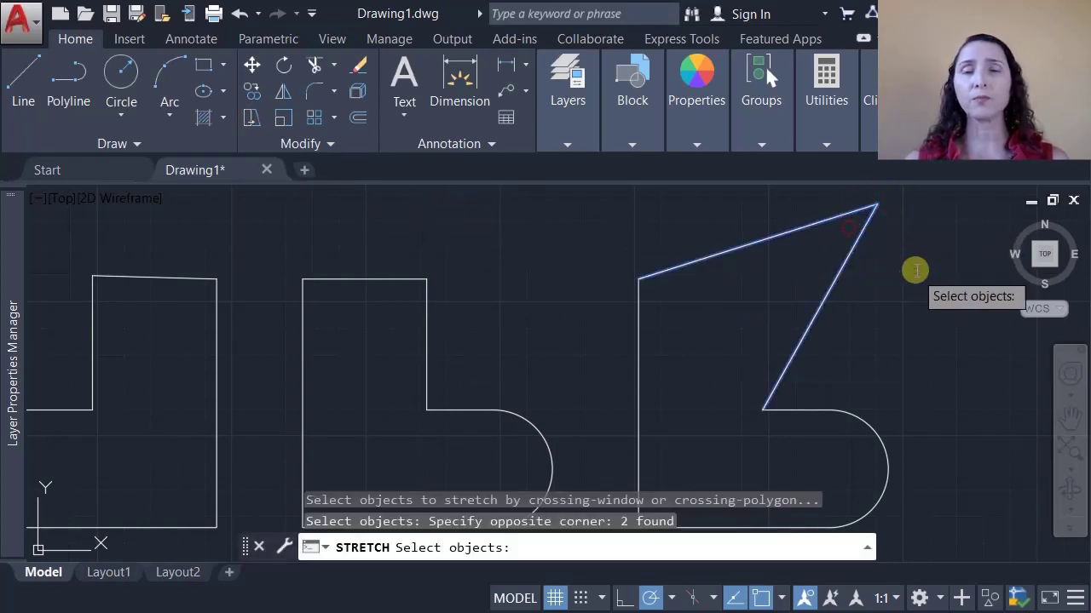
key(Return)
click(877, 205)
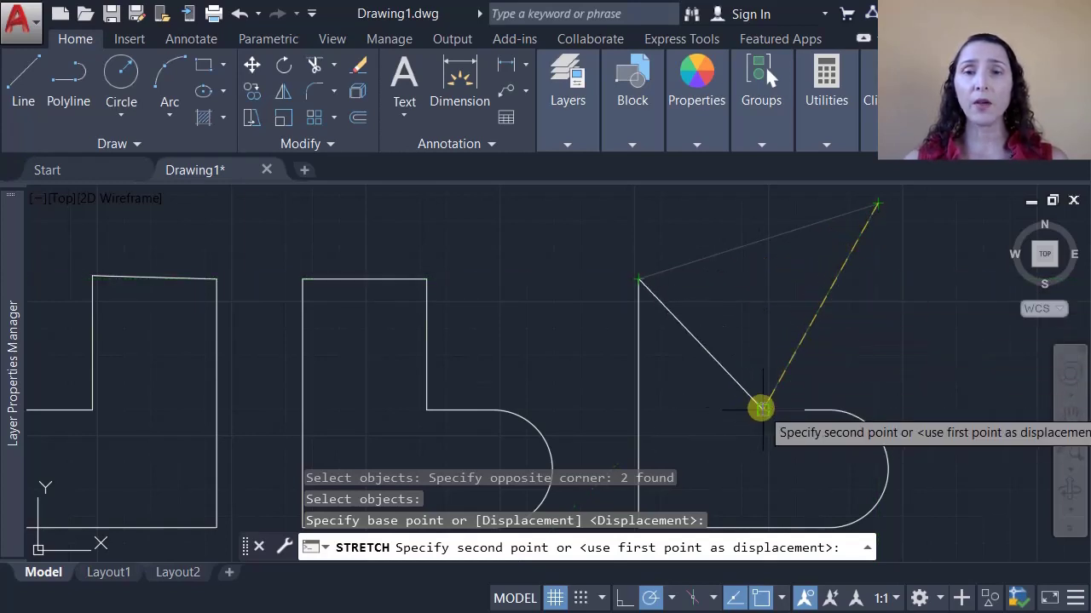
click(762, 285)
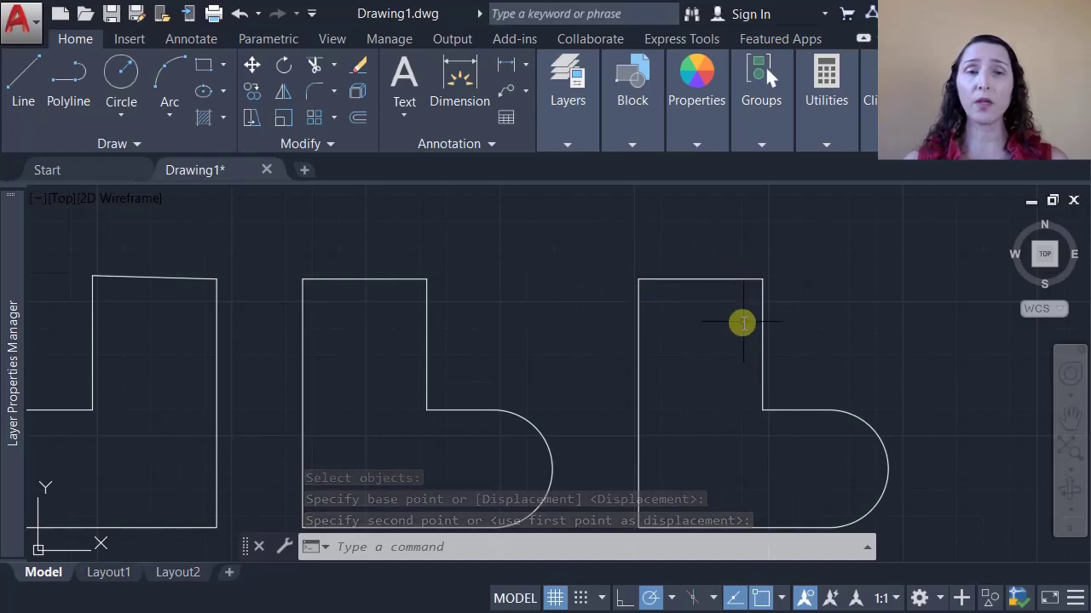
Review the three outlines, and examine the divided double-line rectangular frame at the far left of the drawing up close.
scroll(735, 323, down, 3)
scroll(725, 332, up, 2)
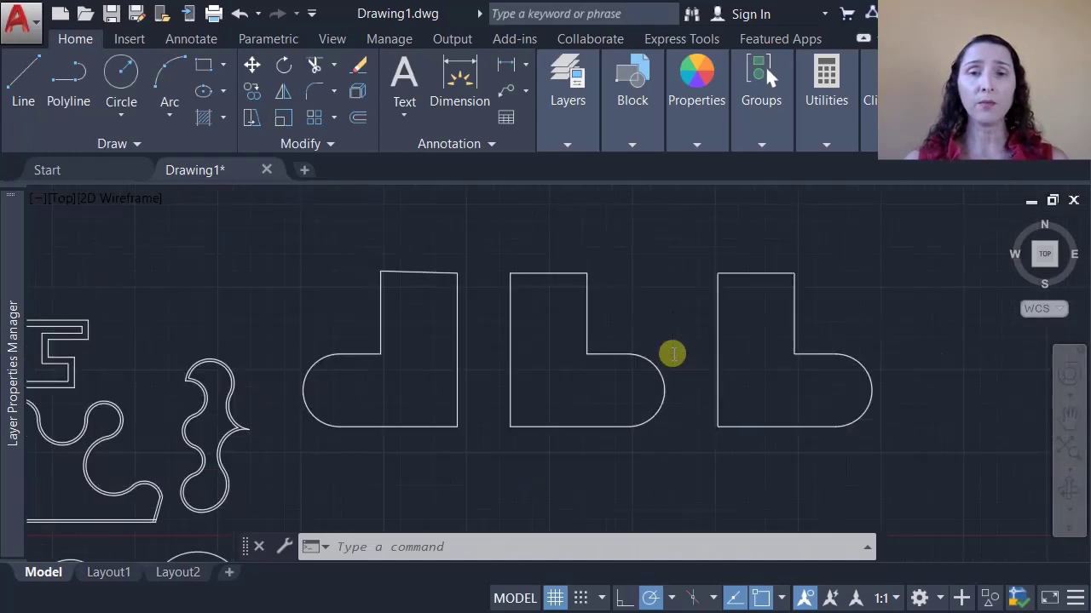
scroll(623, 340, up, 2)
scroll(628, 341, down, 4)
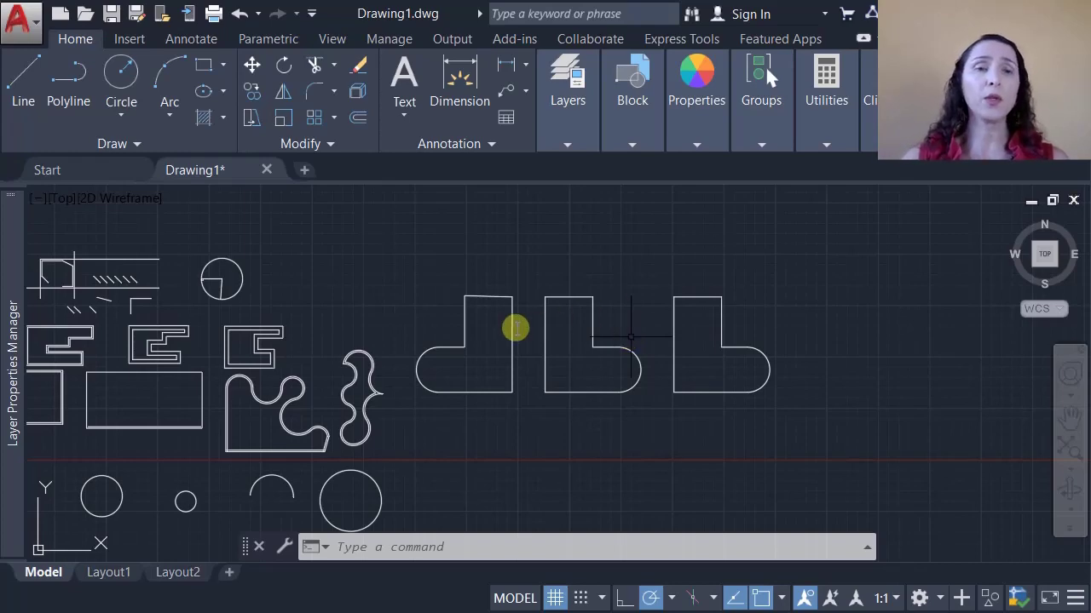
scroll(145, 341, down, 4)
middle_drag(142, 340, 385, 299)
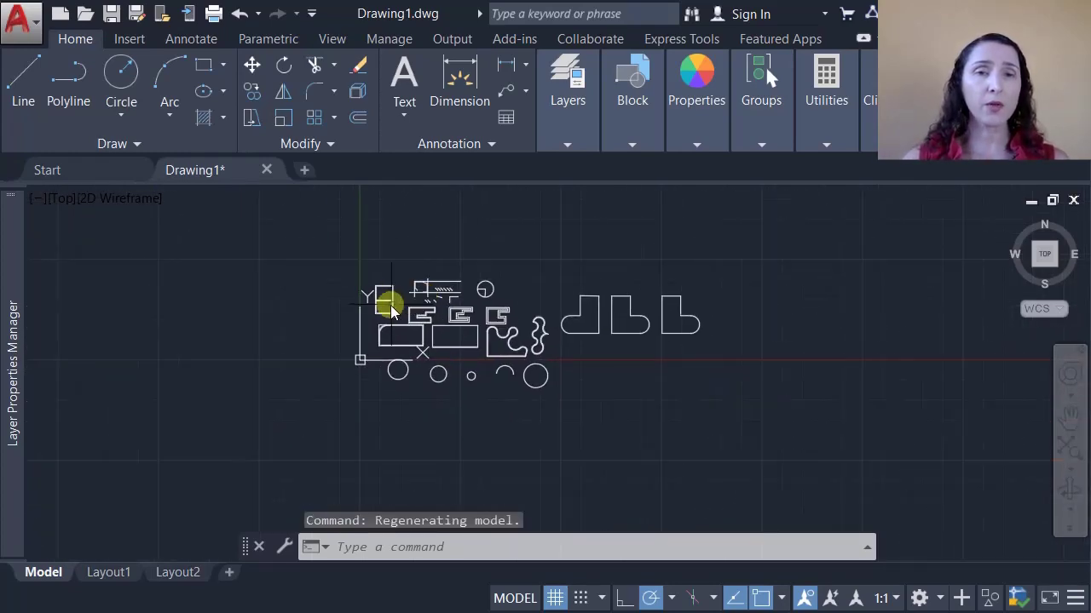
scroll(366, 303, up, 6)
scroll(414, 285, up, 2)
scroll(407, 336, up, 2)
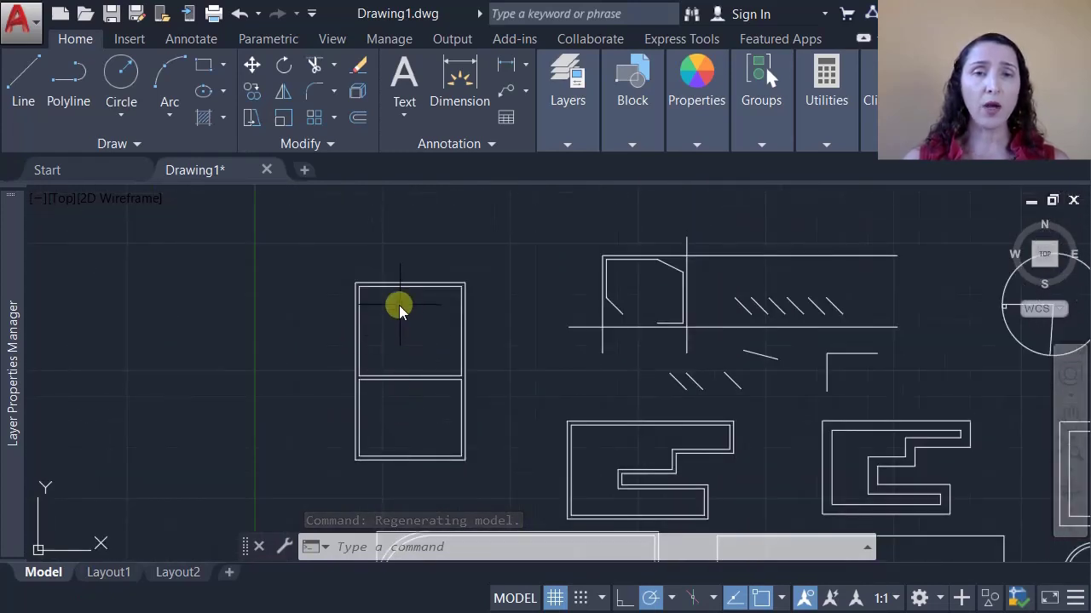
Check the lengths of the upper and right inner lines of the double-line frame's lower compartment.
click(460, 380)
mouse_move(460, 380)
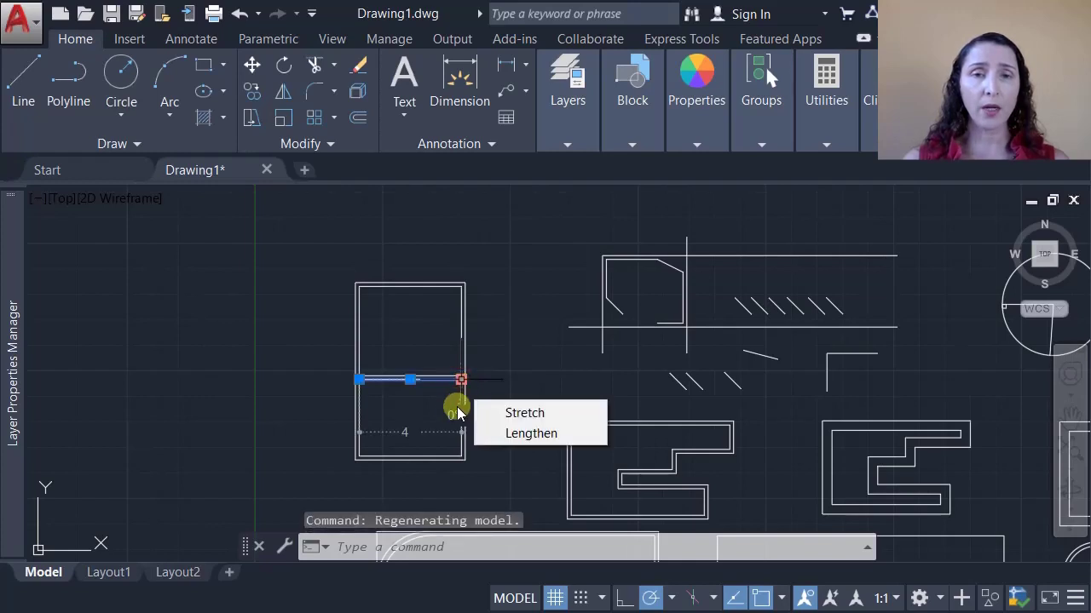
scroll(439, 402, up, 3)
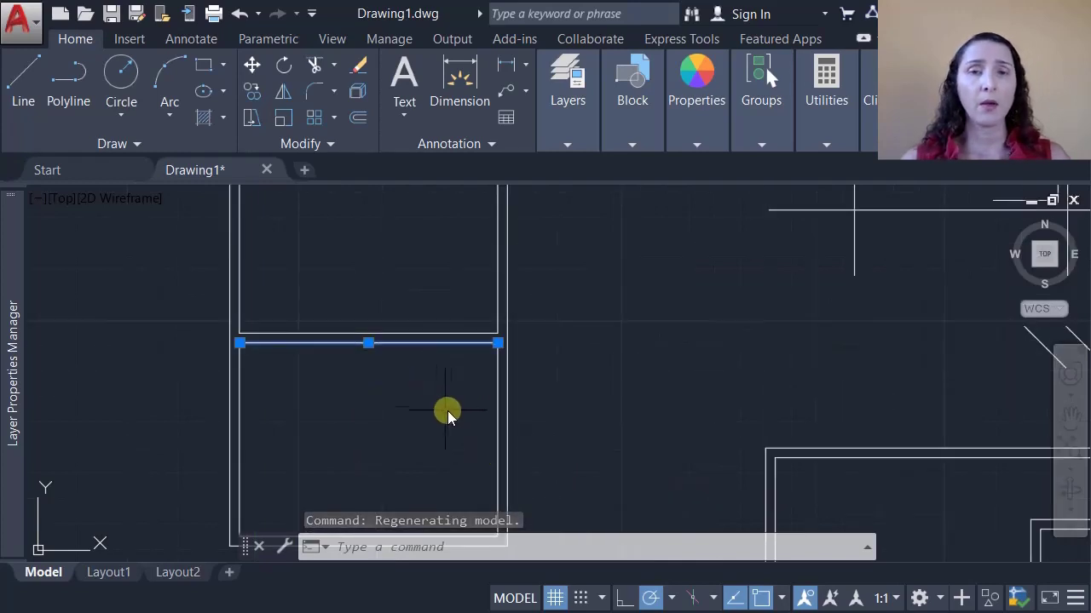
click(471, 384)
click(500, 388)
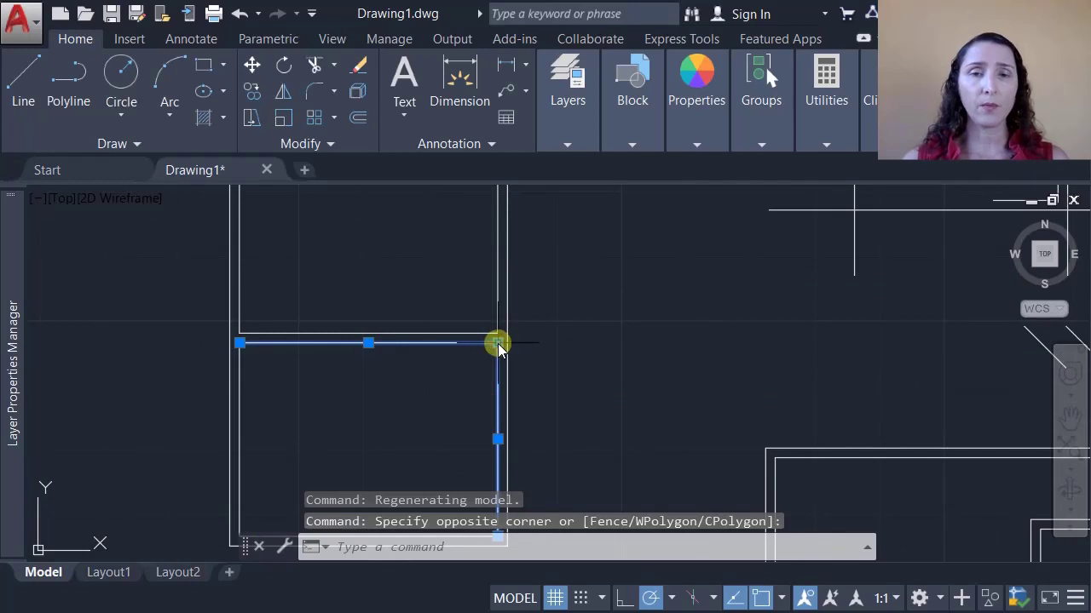
key(Escape)
key(Escape)
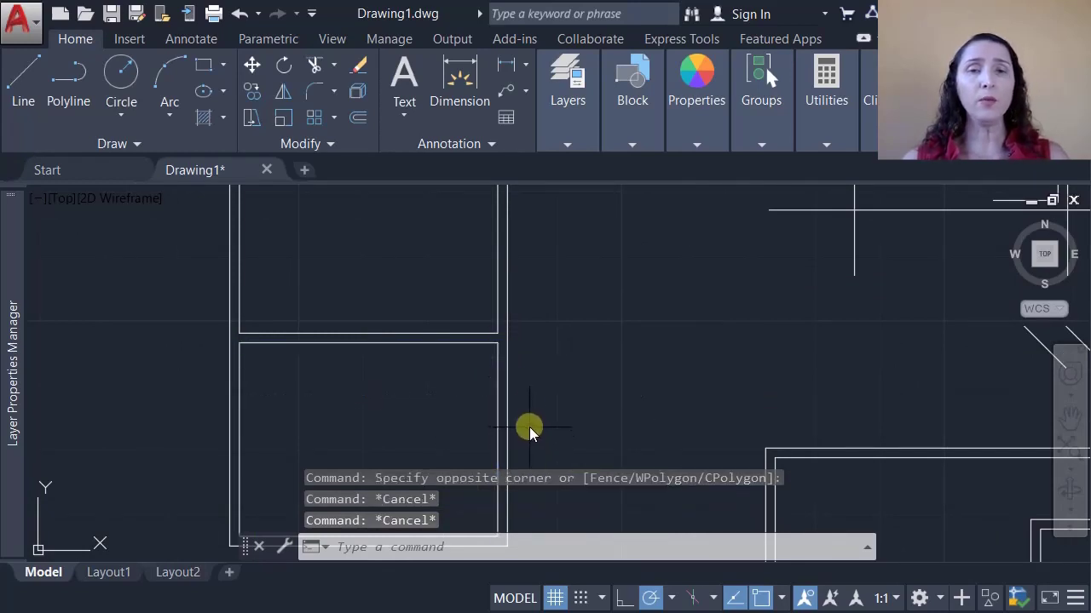
Check the lengths of the top and right inner lines of the frame's upper compartment.
scroll(529, 426, down, 5)
scroll(503, 274, up, 4)
scroll(498, 290, up, 3)
click(478, 299)
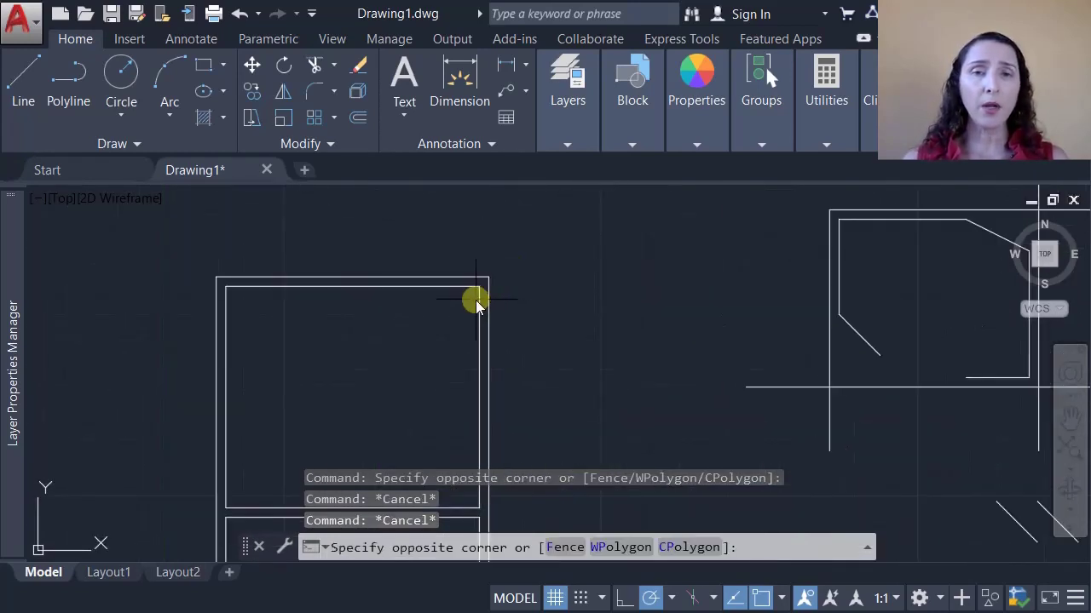
click(464, 283)
click(477, 292)
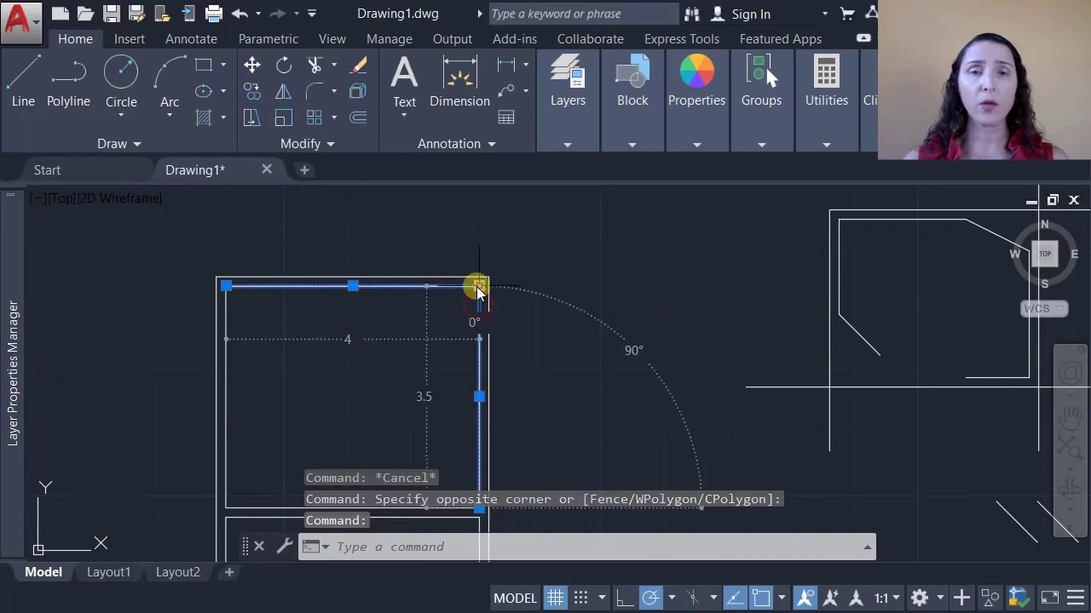
key(Escape)
key(Escape)
scroll(477, 291, down, 6)
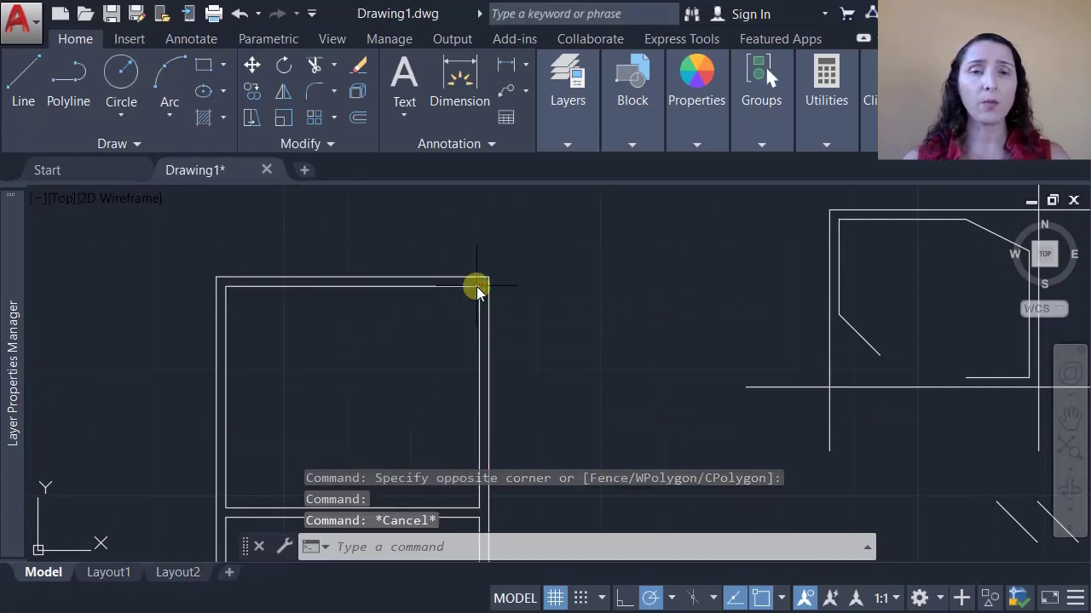
Stretch the top of the divided frame straight down by 0.5, using a crossing selection over its entire upper edge.
scroll(434, 332, up, 4)
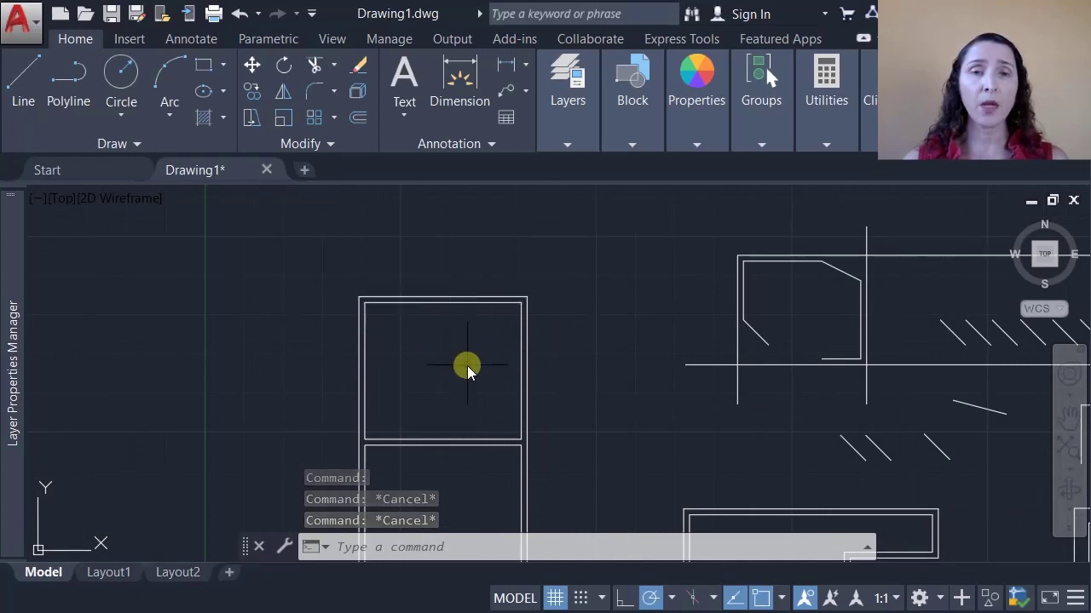
click(254, 123)
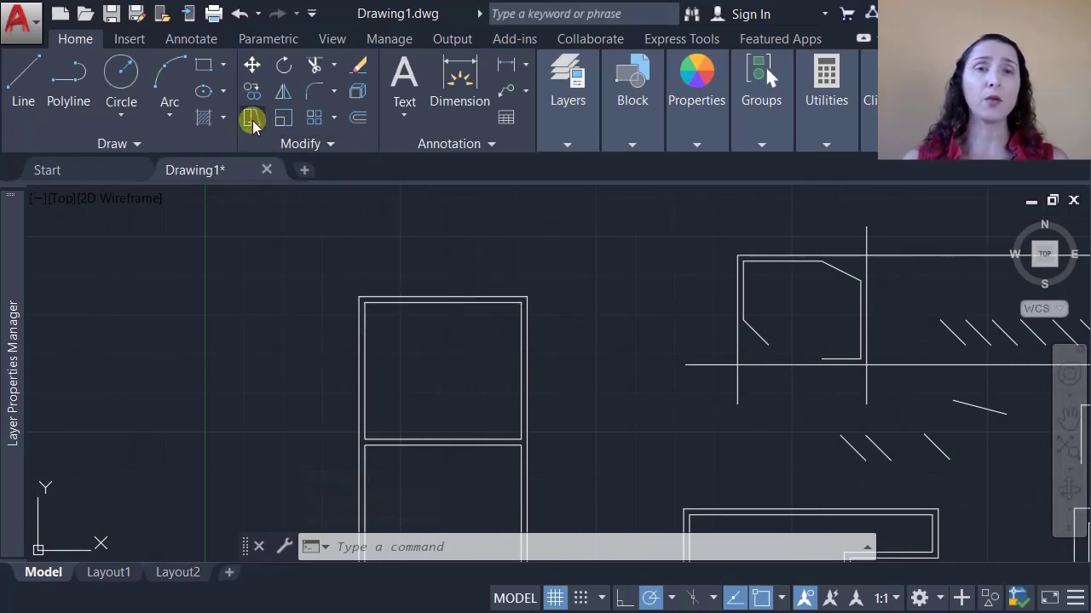
click(606, 246)
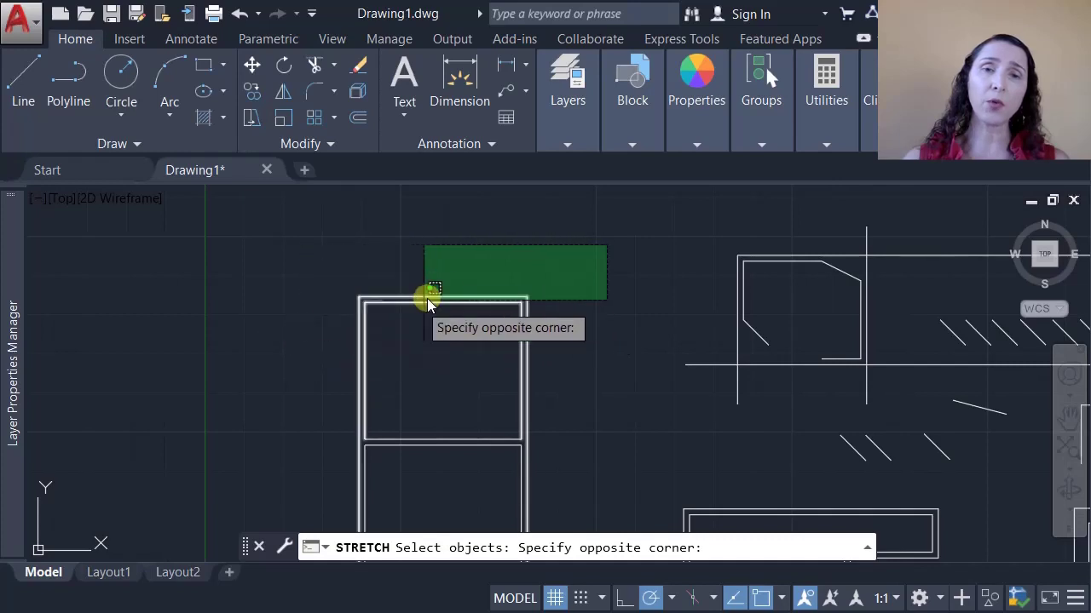
click(273, 350)
key(Return)
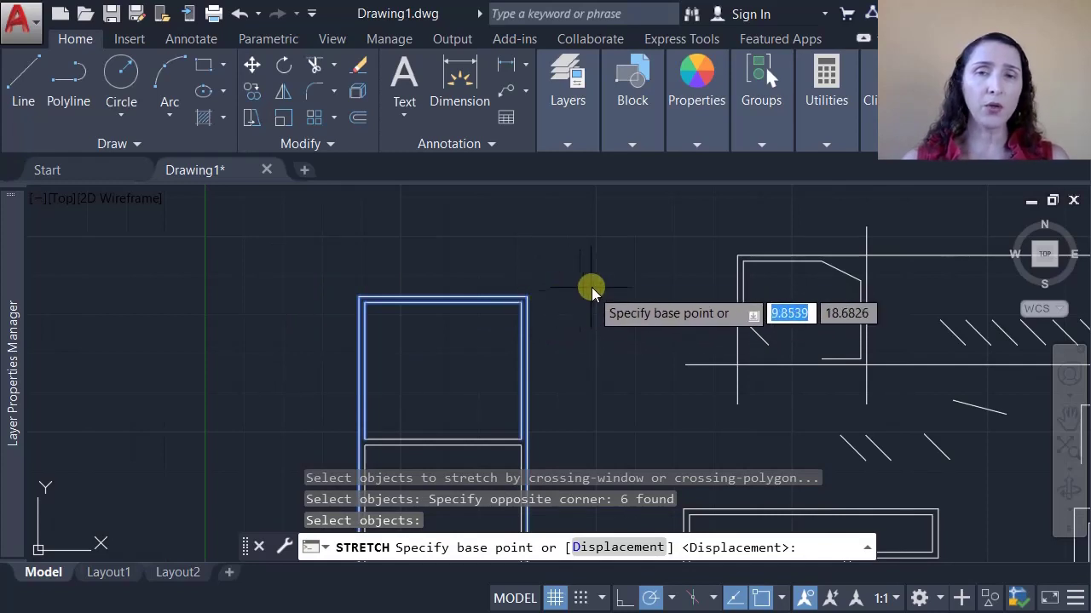
click(585, 277)
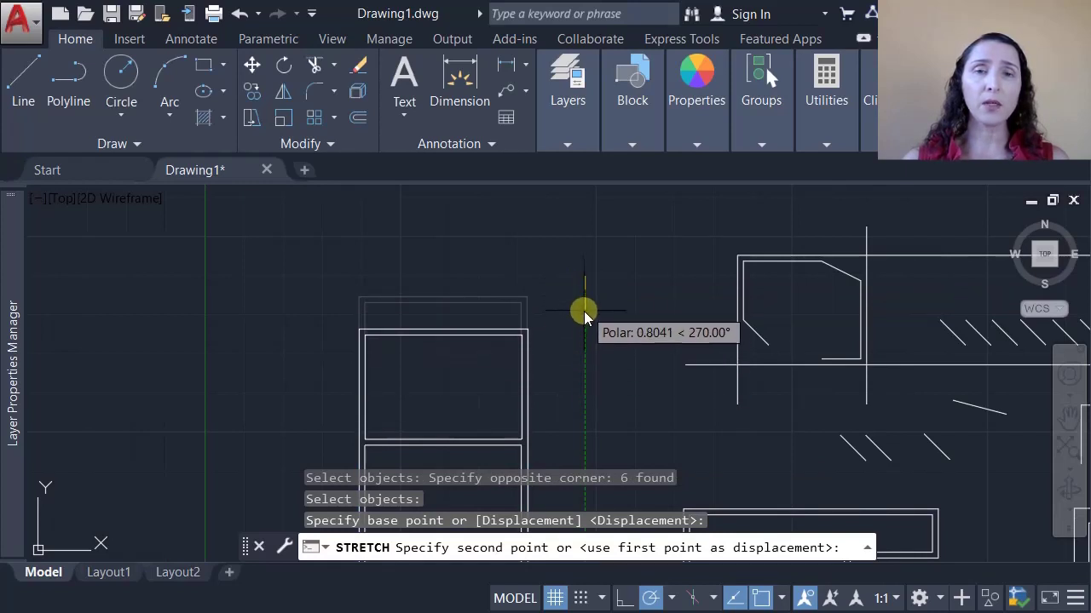
text(0.5)
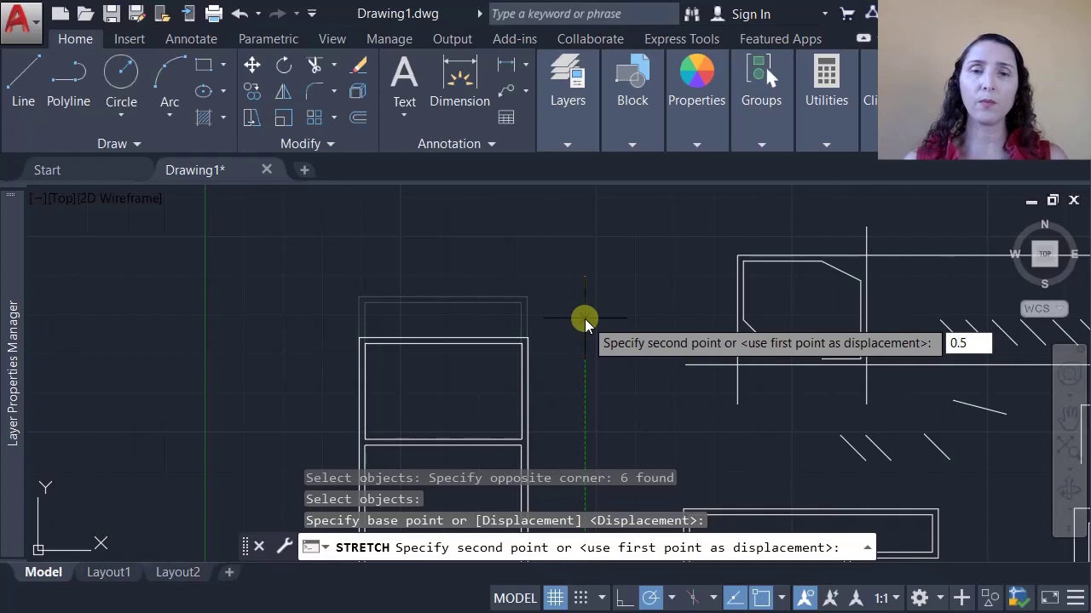
key(Return)
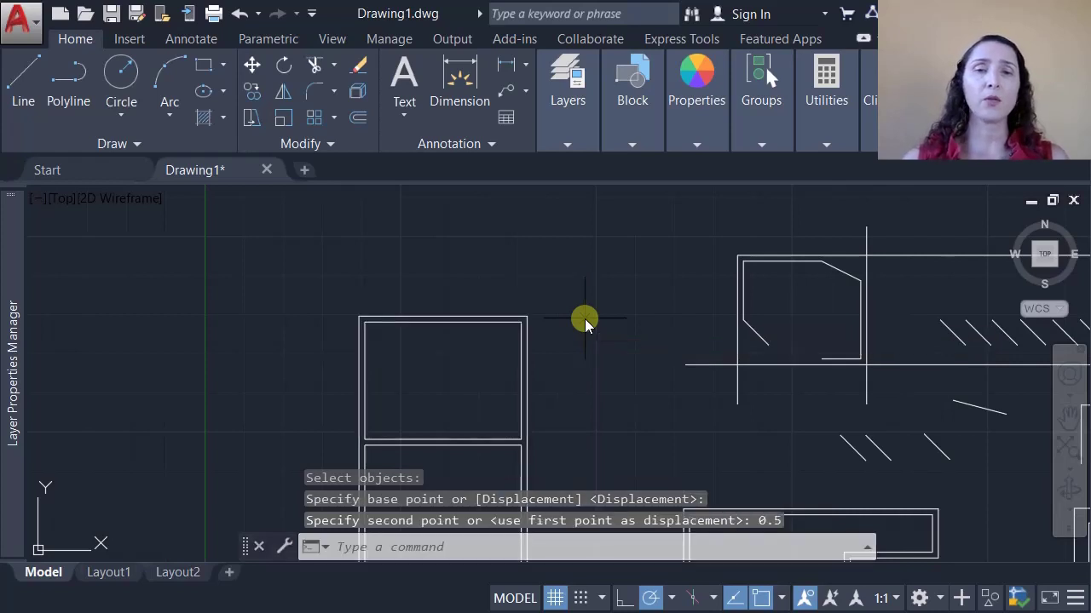
middle_drag(611, 365, 609, 282)
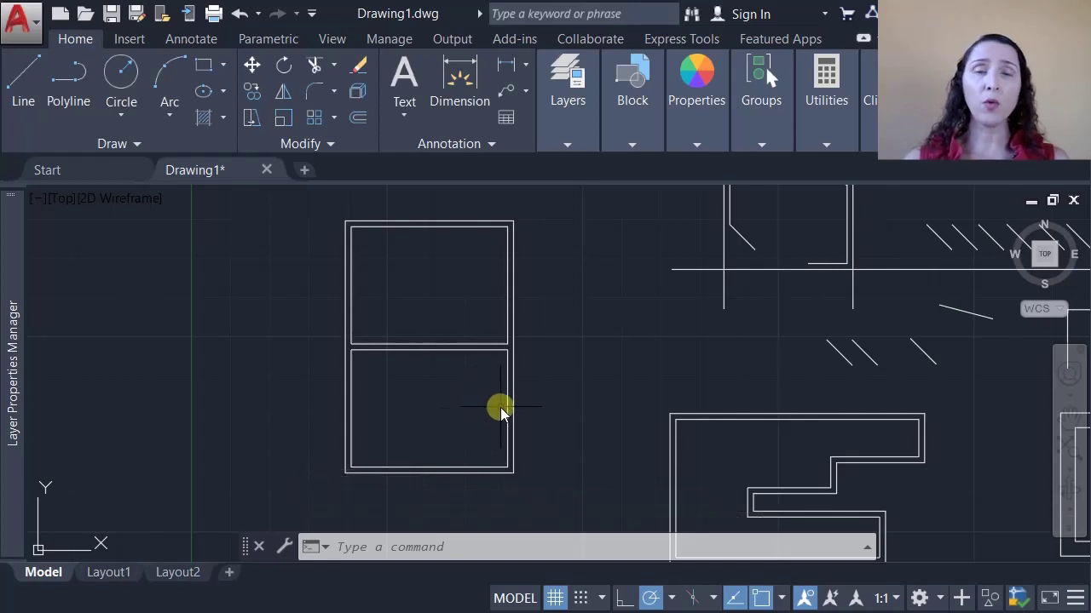
scroll(534, 380, down, 3)
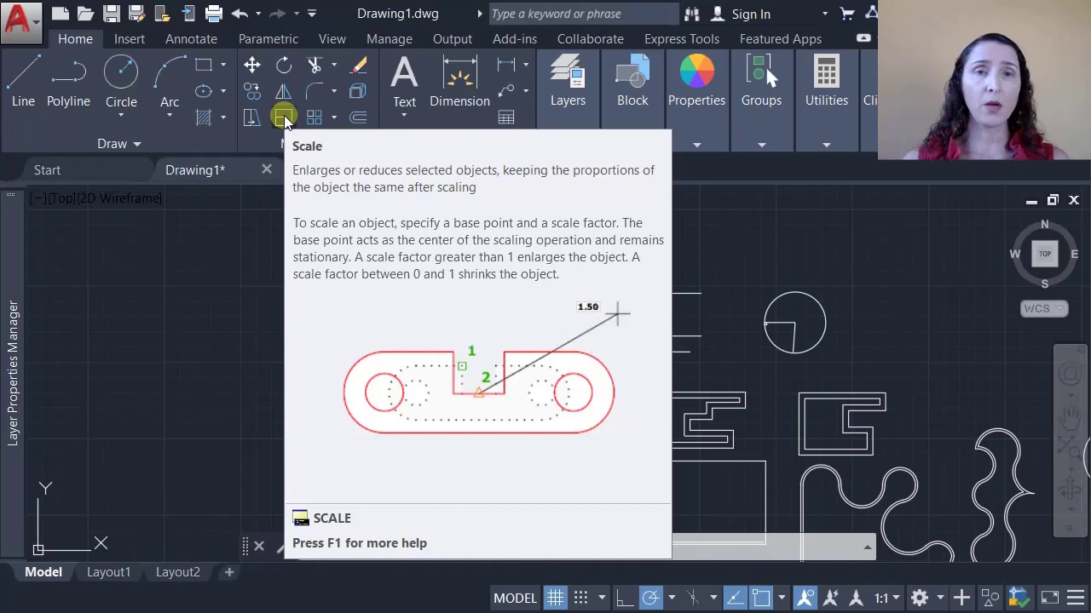
text(sc)
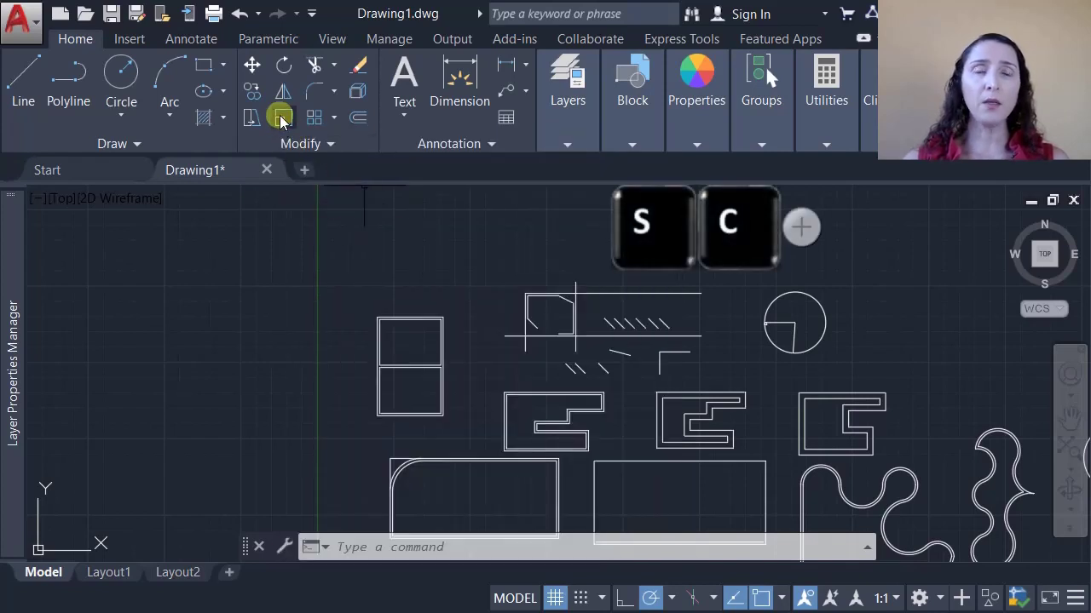
click(282, 117)
key(Escape)
key(Escape)
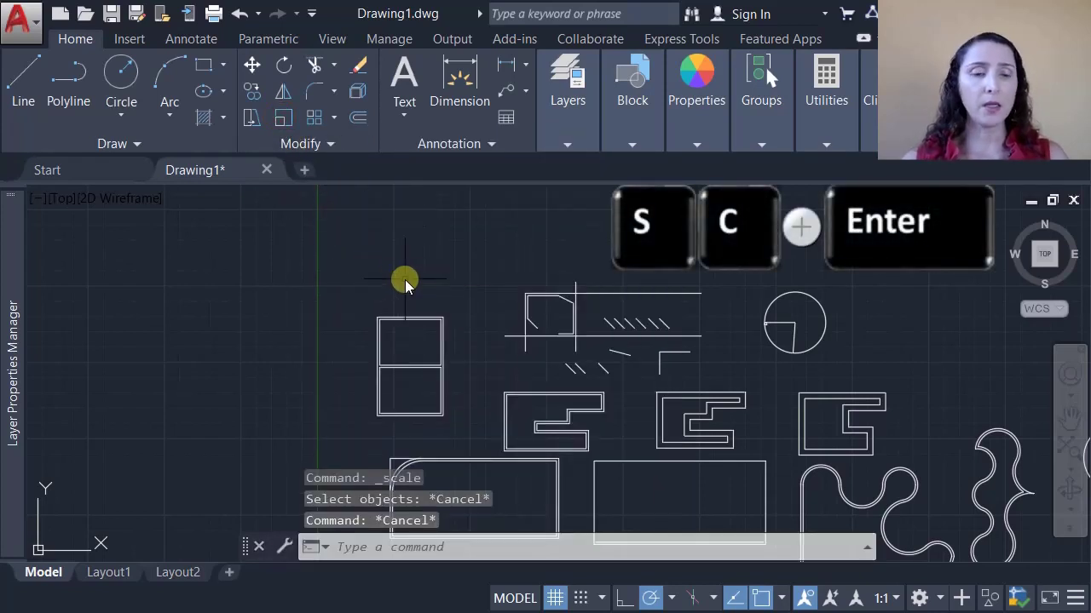
Scale the whole divided double-line frame by a factor of 2, using its lower-left outer corner as base point.
text(sc)
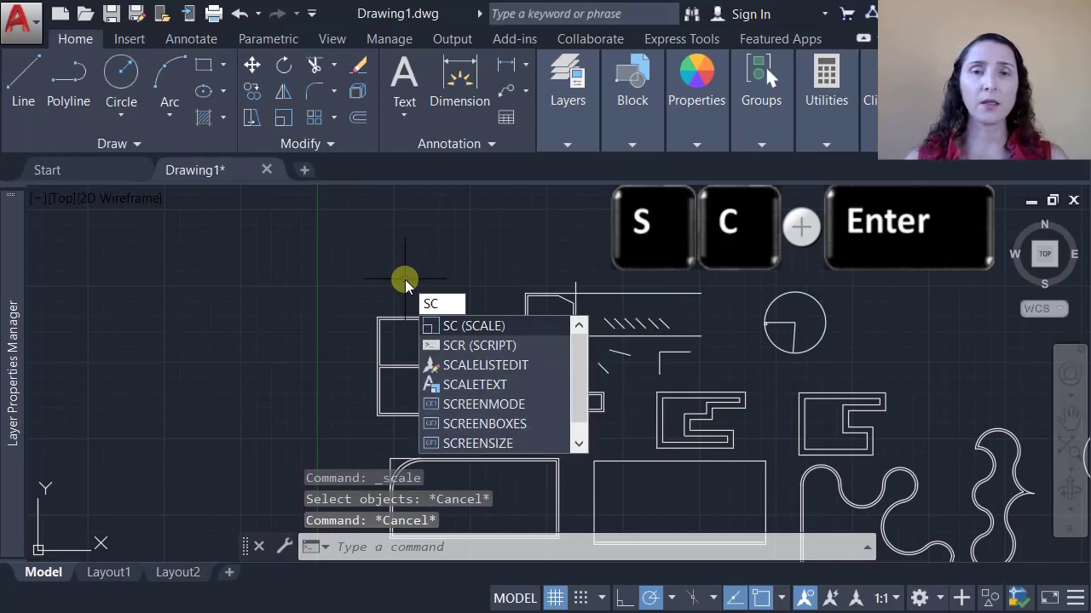
key(Return)
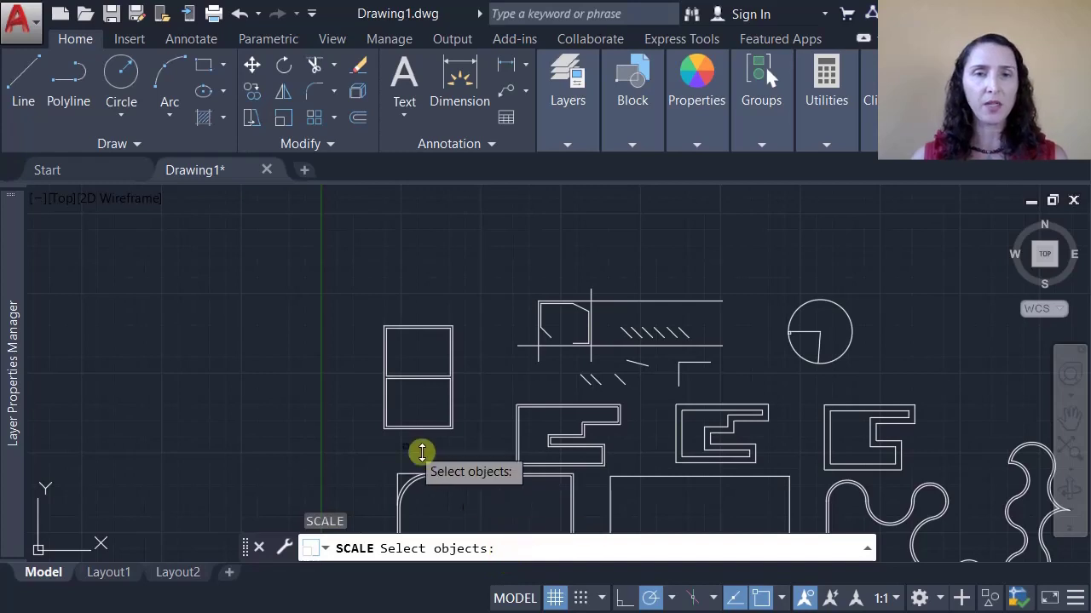
click(368, 311)
click(463, 444)
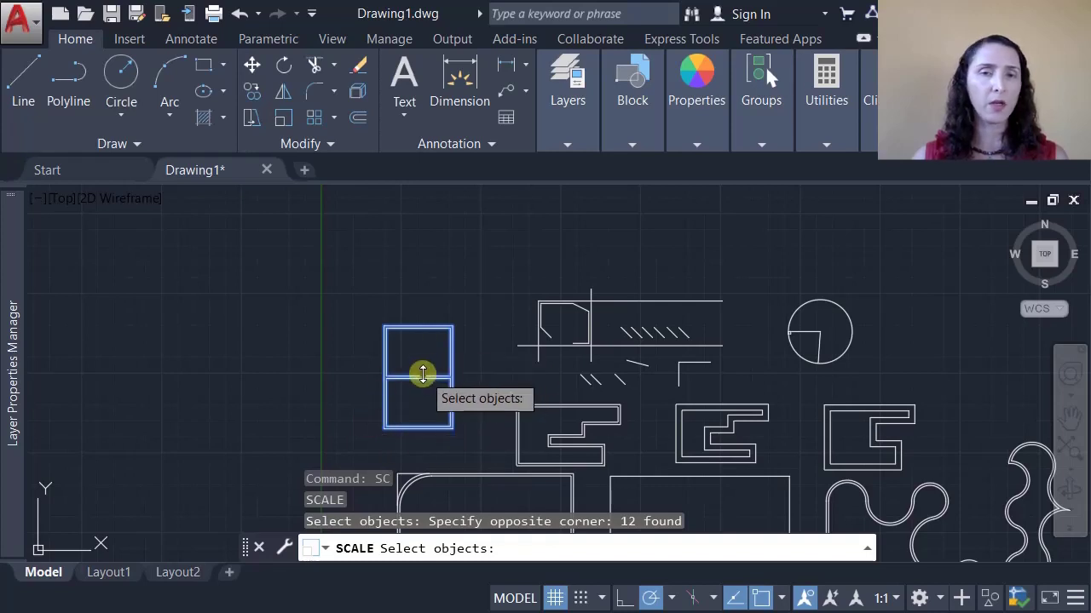
key(Return)
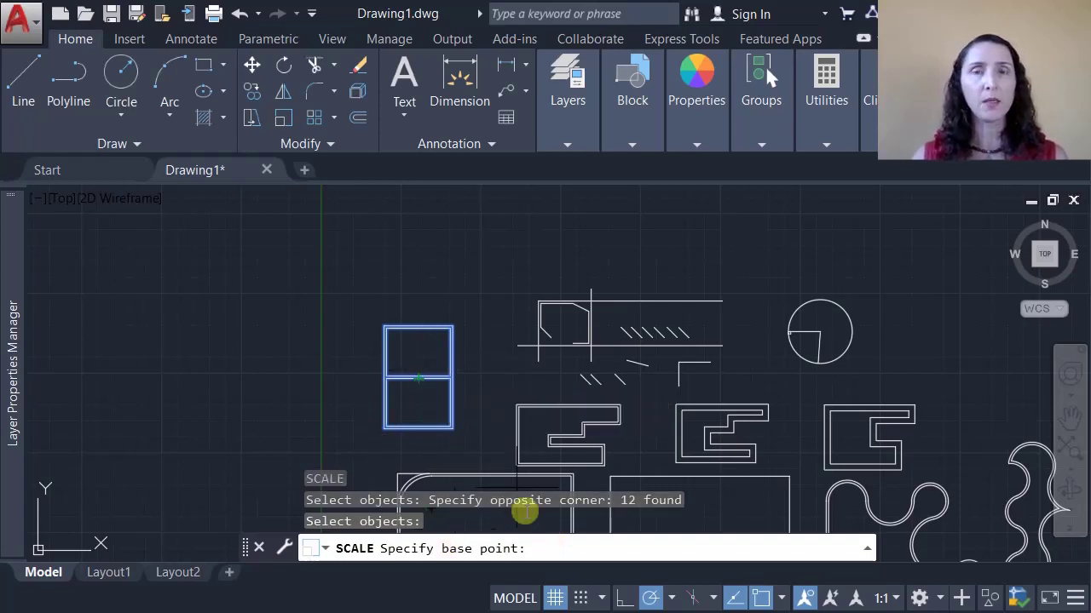
click(380, 429)
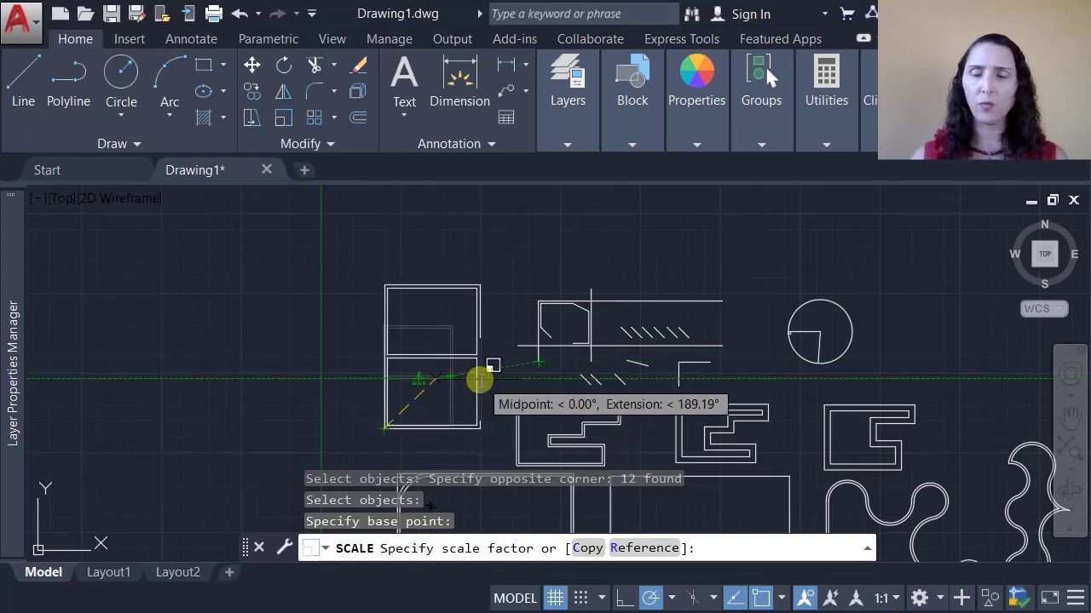
text(2)
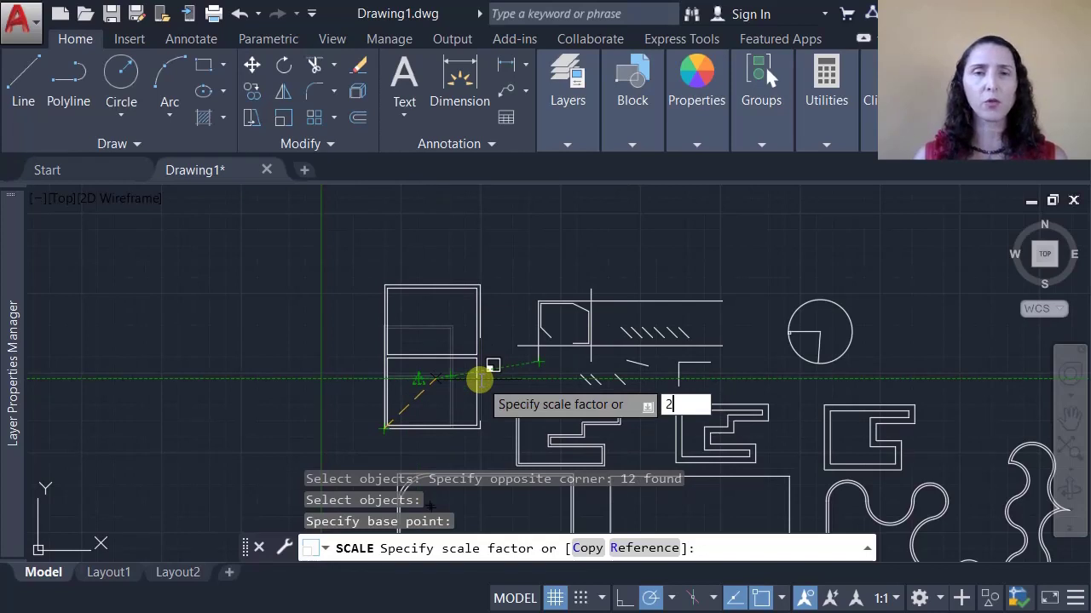
key(Return)
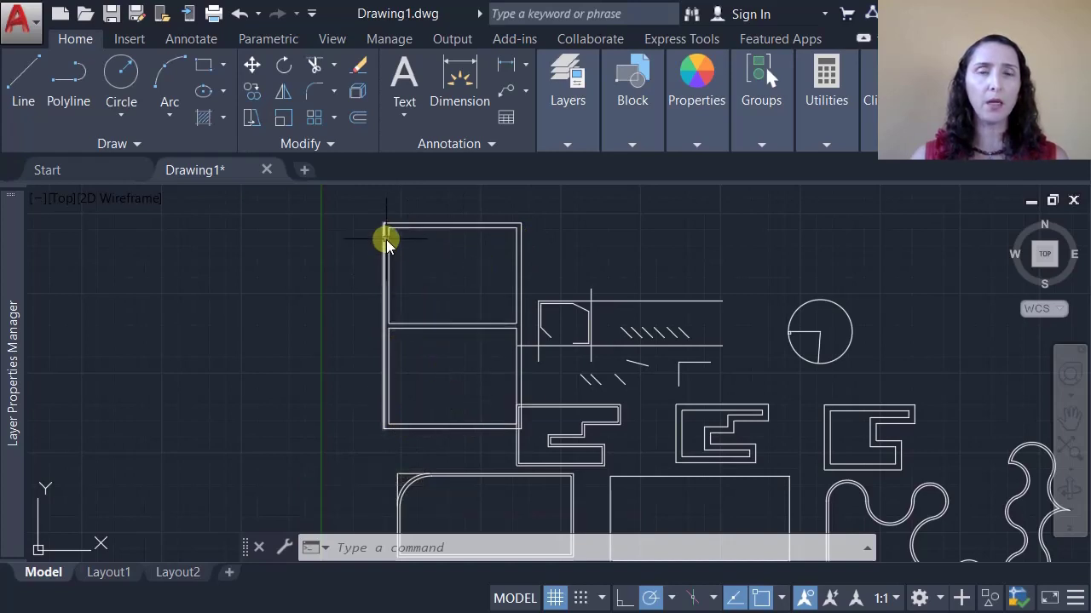
Check the lengths of the left and top inner lines of the enlarged frame's upper compartment.
scroll(387, 236, up, 6)
scroll(388, 265, down, 4)
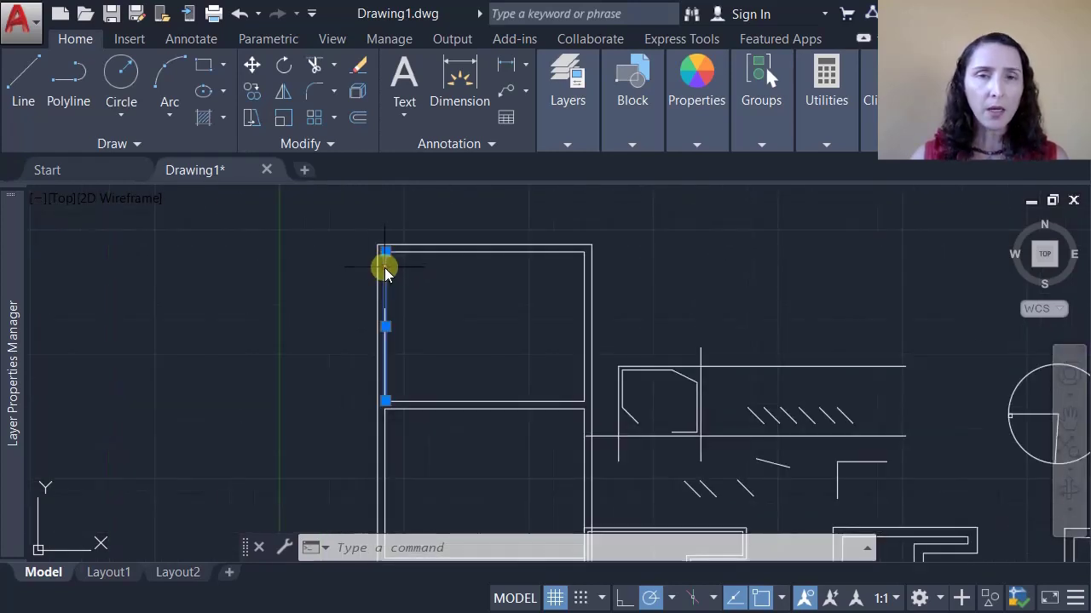
click(407, 254)
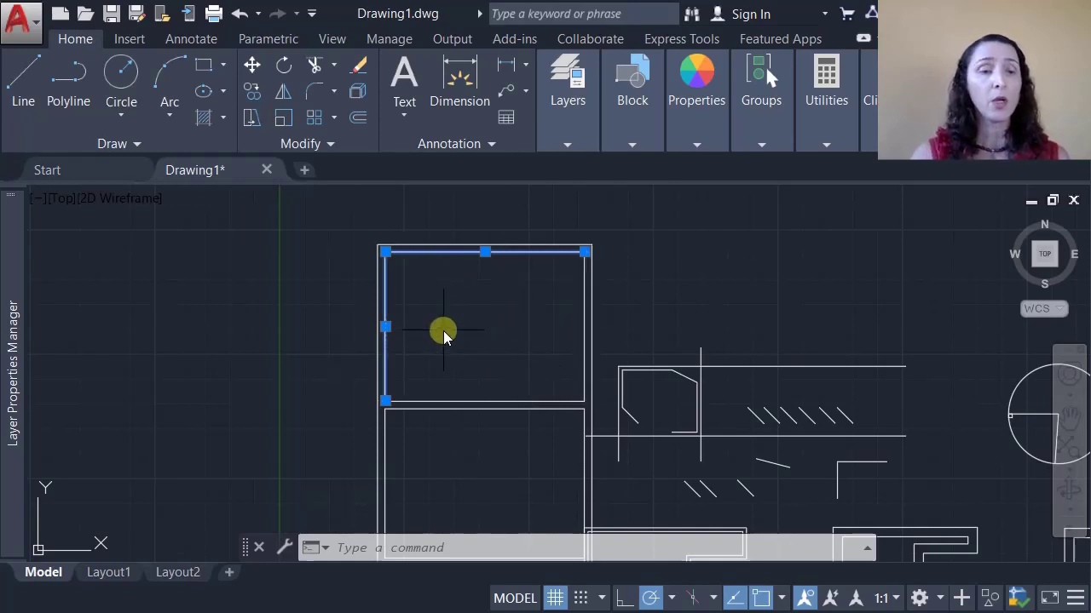
key(Escape)
key(Escape)
key(Escape)
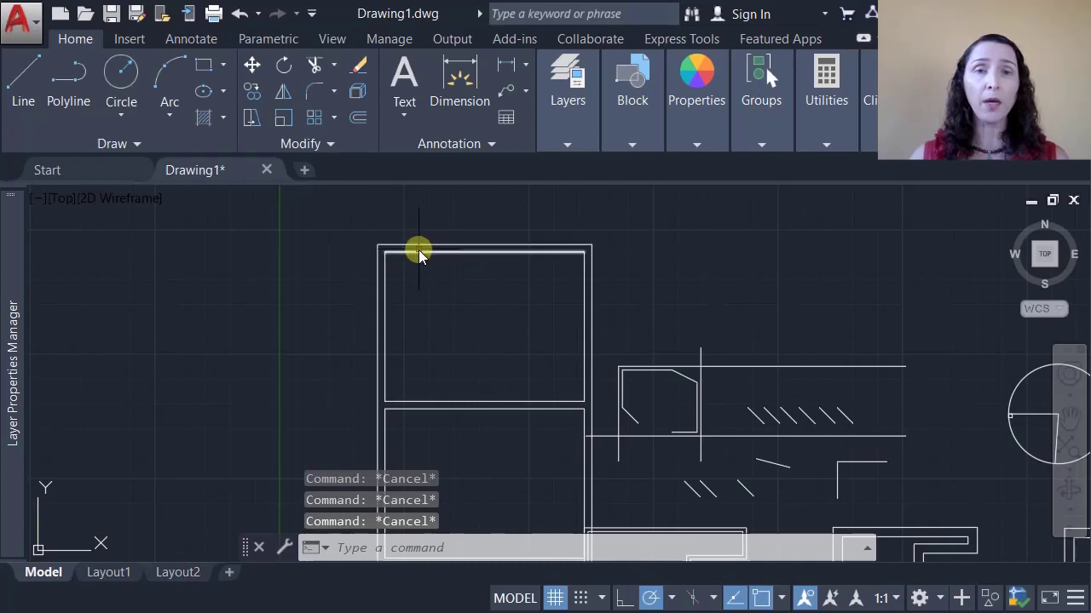
Measure the distance between the inner and outer top lines at the enlarged frame's upper-left corner.
scroll(374, 245, up, 4)
scroll(400, 247, up, 4)
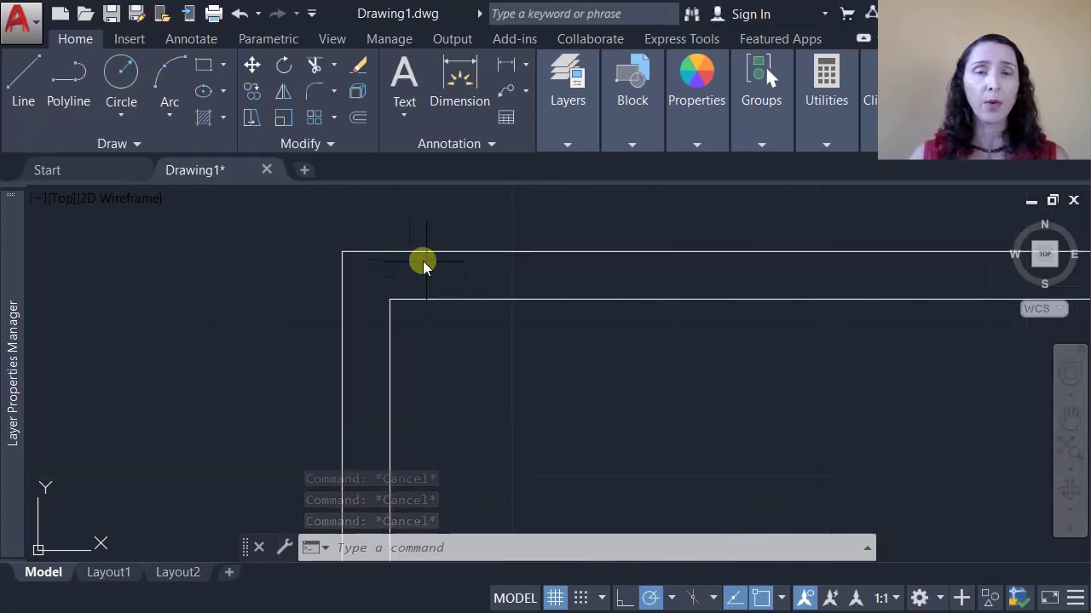
text(i)
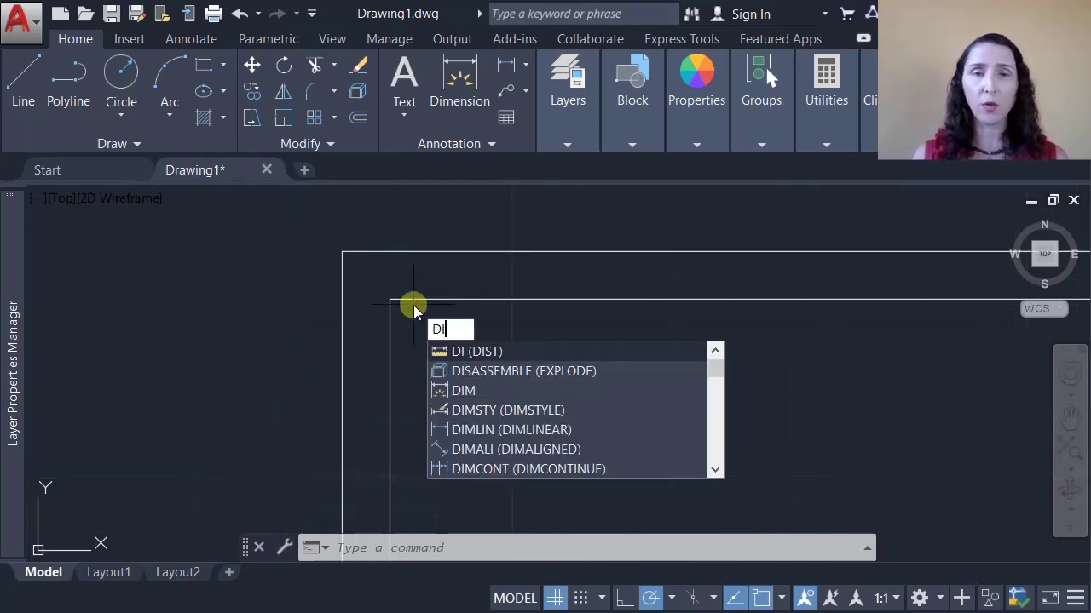
key(Return)
click(390, 298)
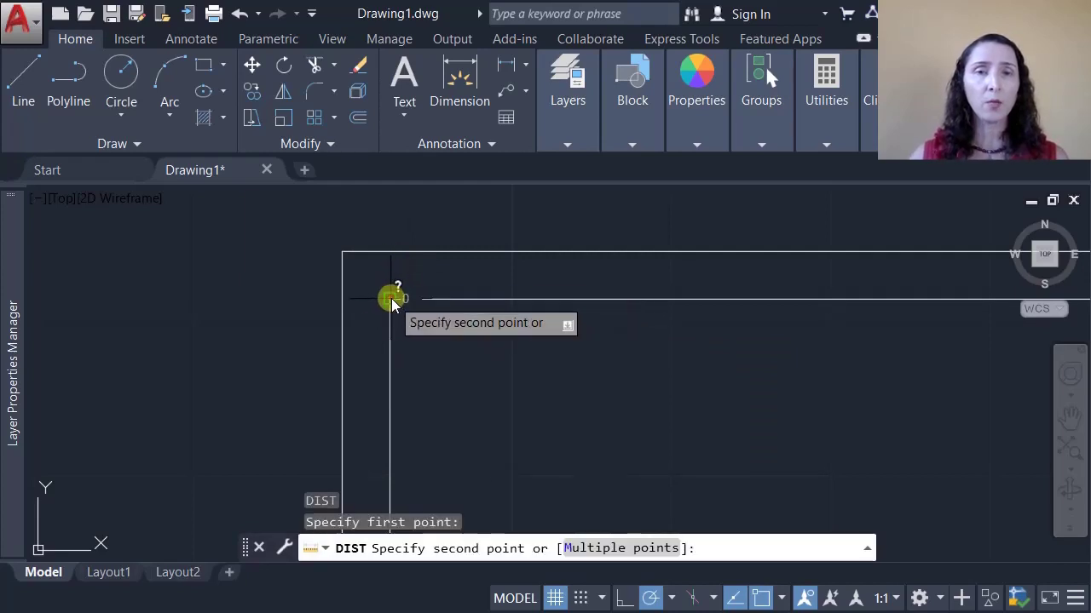
click(393, 257)
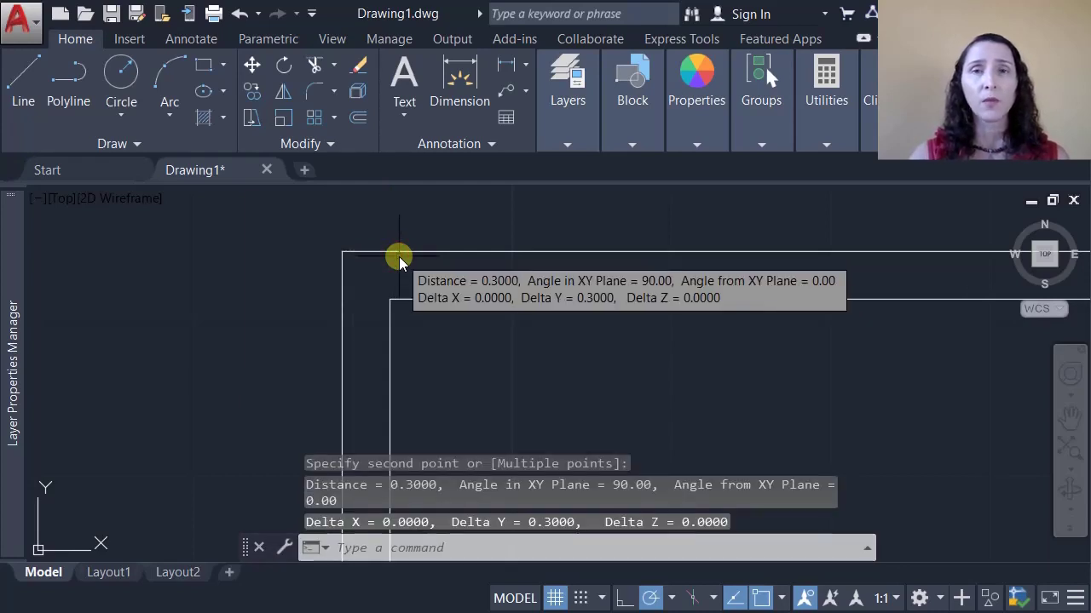
key(Escape)
key(Escape)
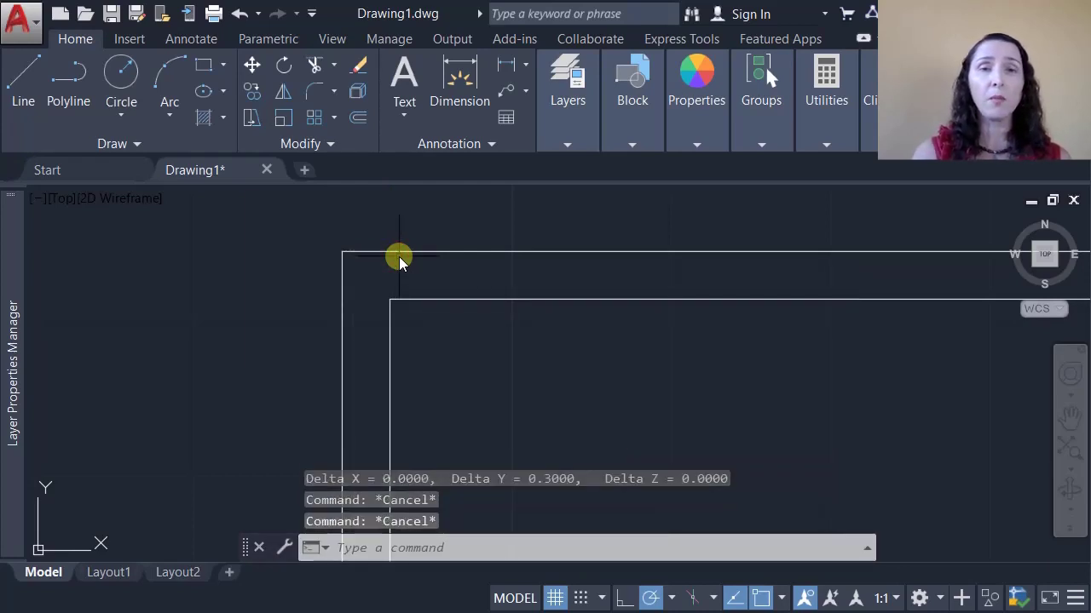
scroll(431, 301, down, 10)
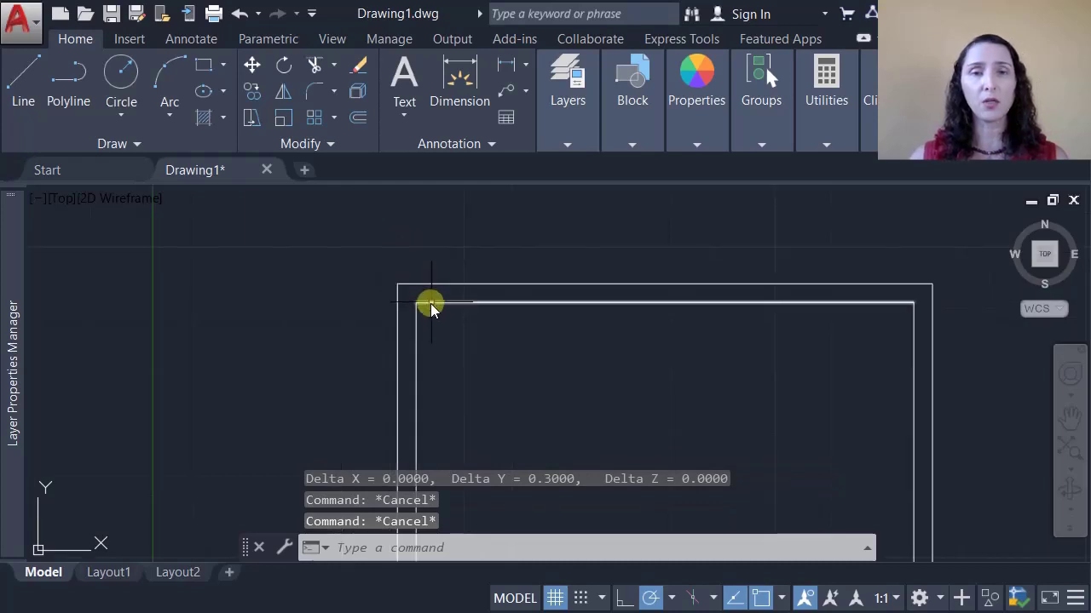
scroll(431, 335, down, 5)
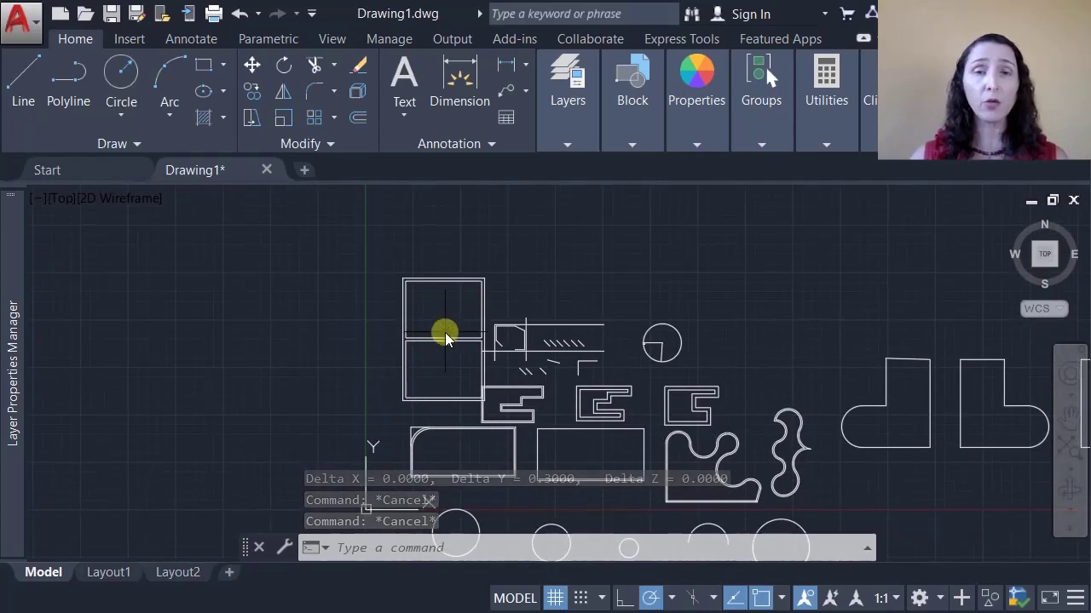
Move the whole divided frame about 3 units straight left, clear of the neighbouring shapes, reusing the previous selection.
scroll(432, 373, up, 2)
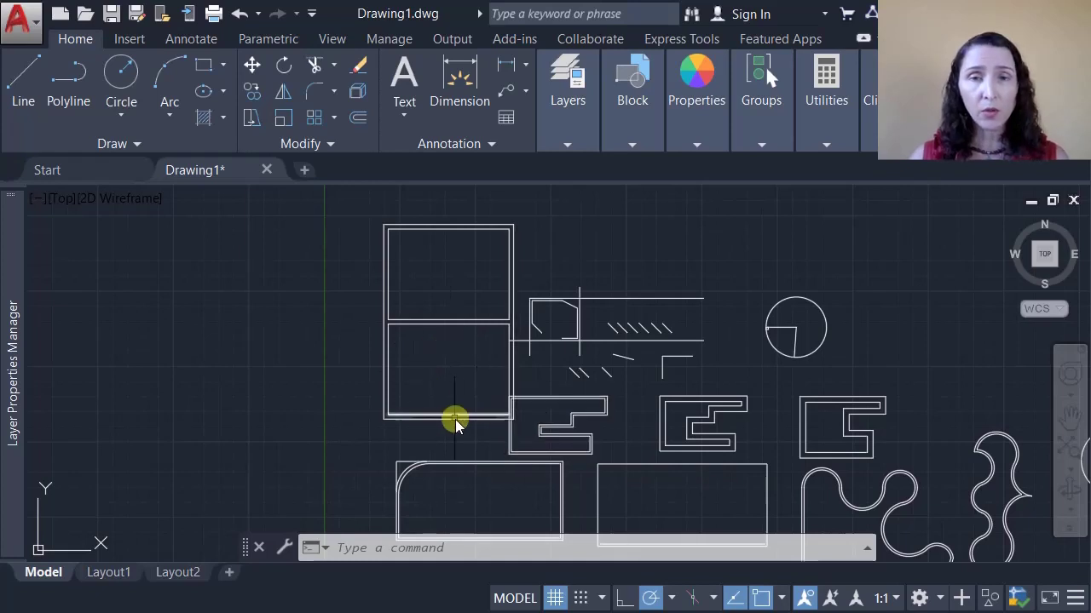
scroll(506, 410, up, 5)
scroll(490, 399, down, 5)
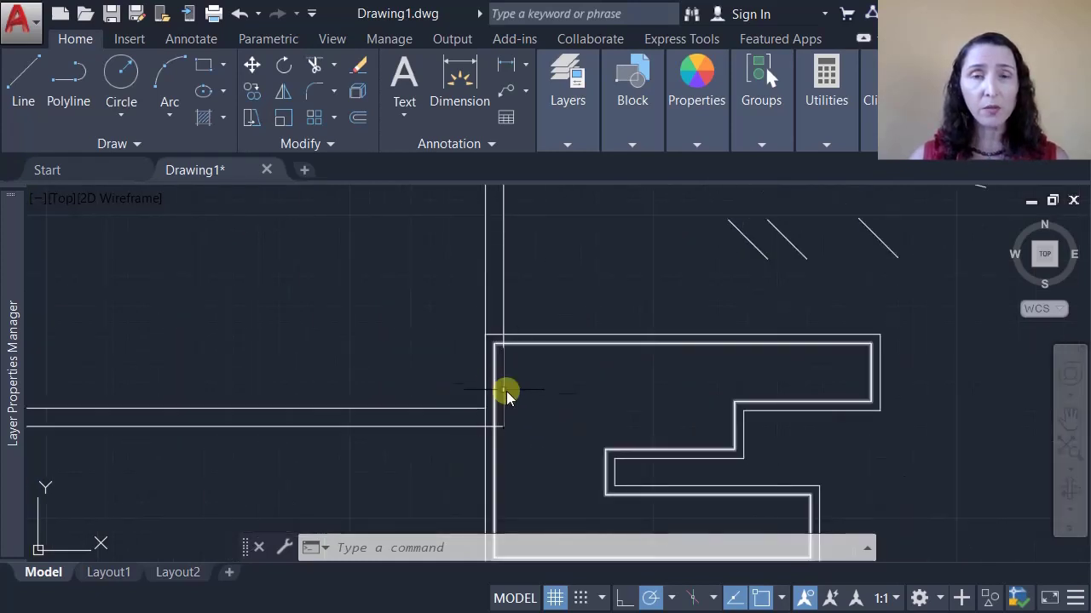
middle_drag(502, 358, 460, 376)
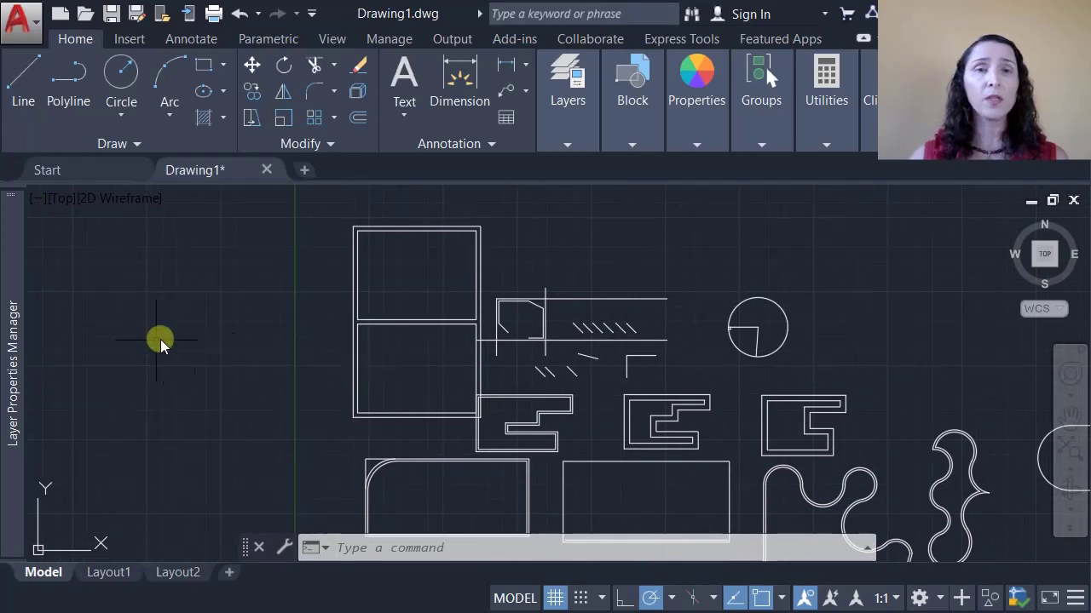
click(253, 66)
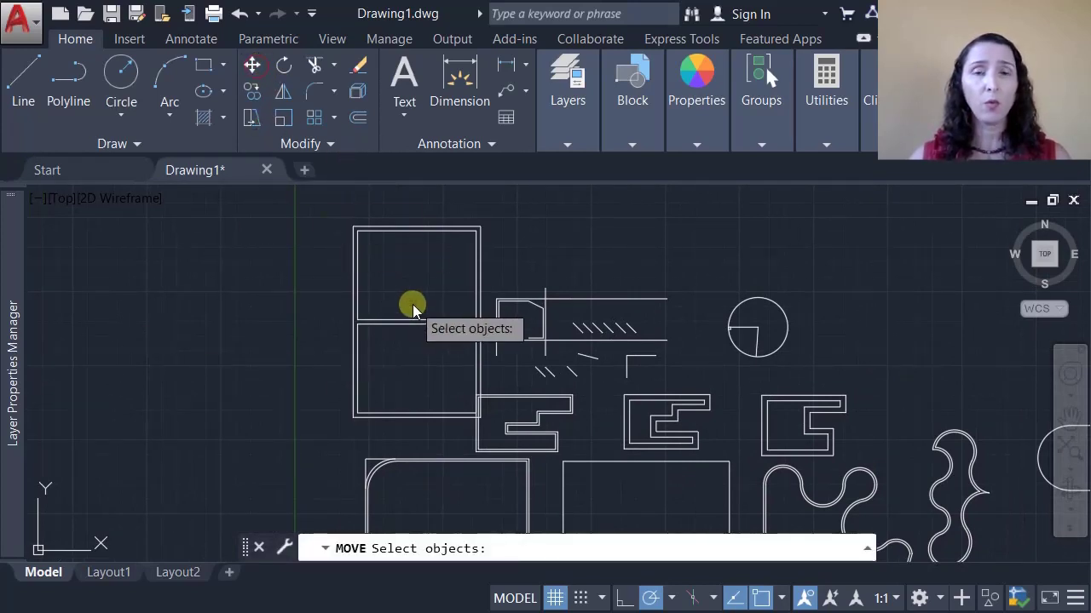
text(p)
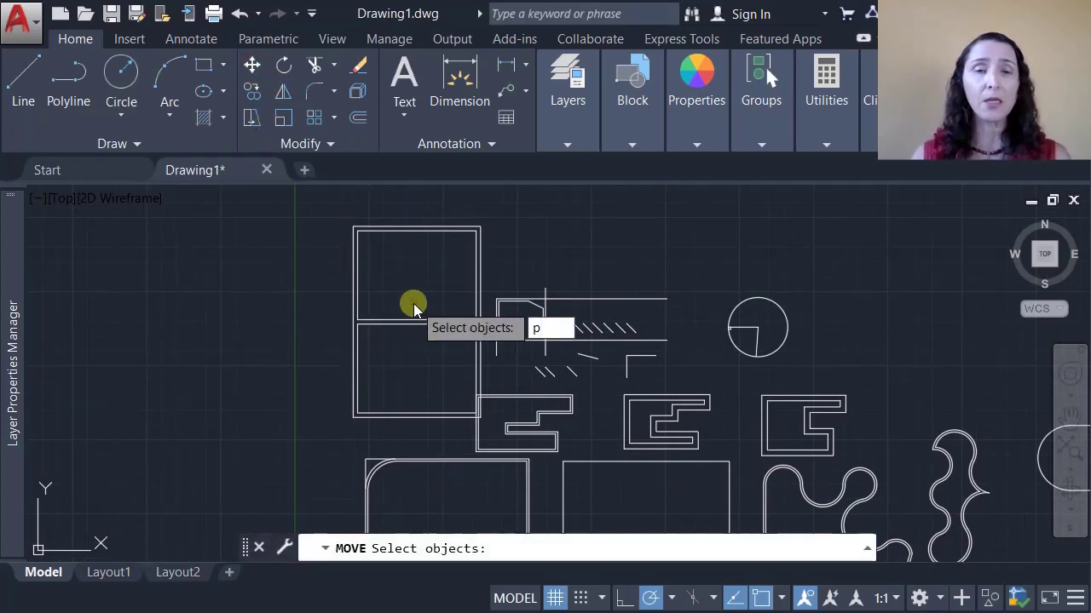
key(Return)
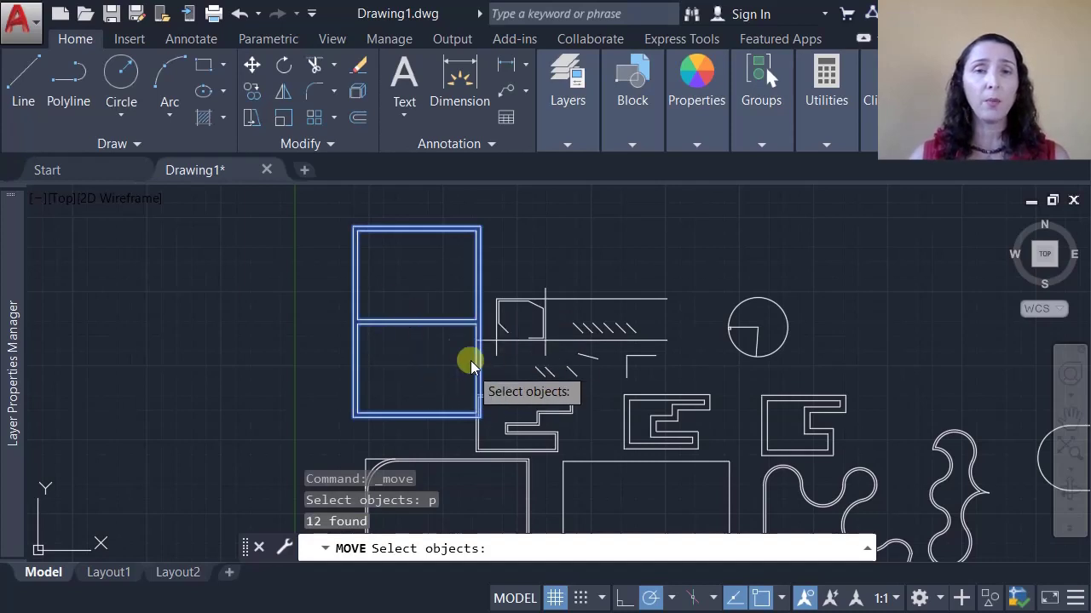
key(Return)
click(413, 364)
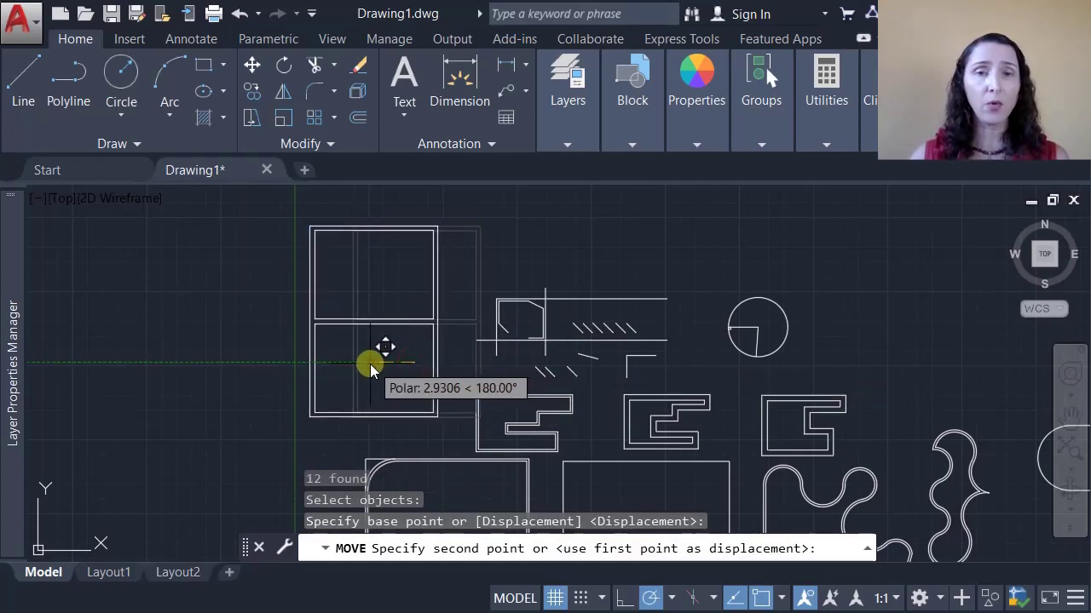
click(369, 364)
key(Escape)
key(Escape)
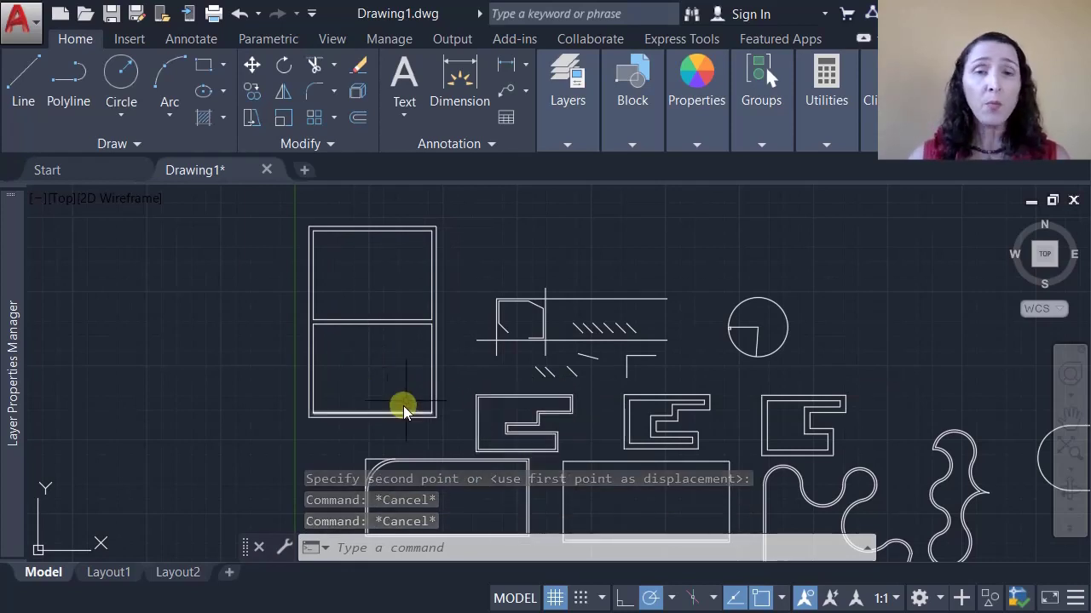
Scale the whole divided frame by a factor of 0.5, using a base point in the middle of its lower compartment.
click(285, 121)
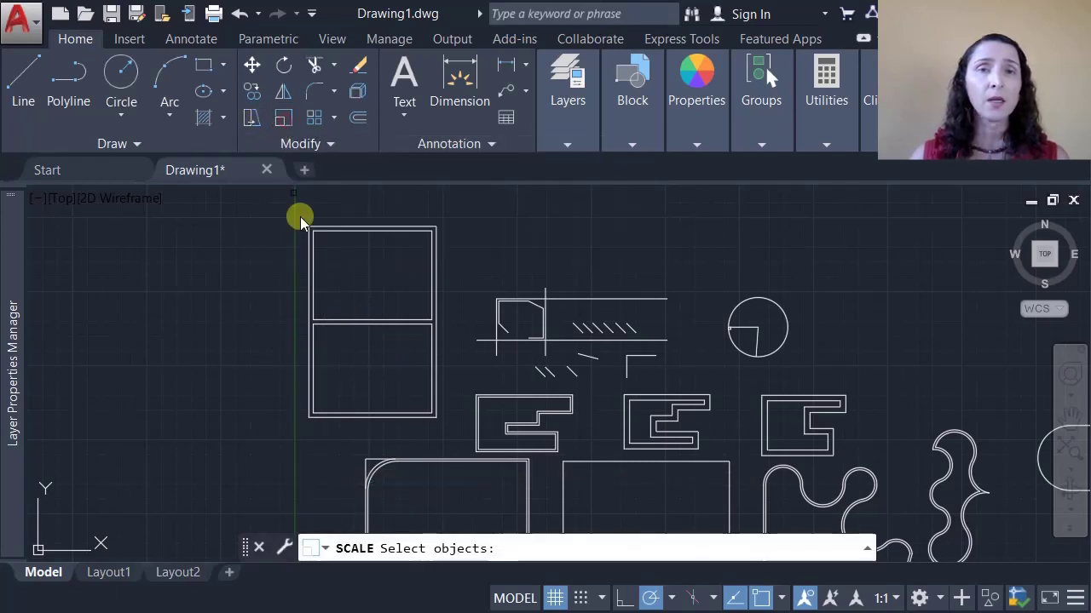
click(282, 431)
click(464, 203)
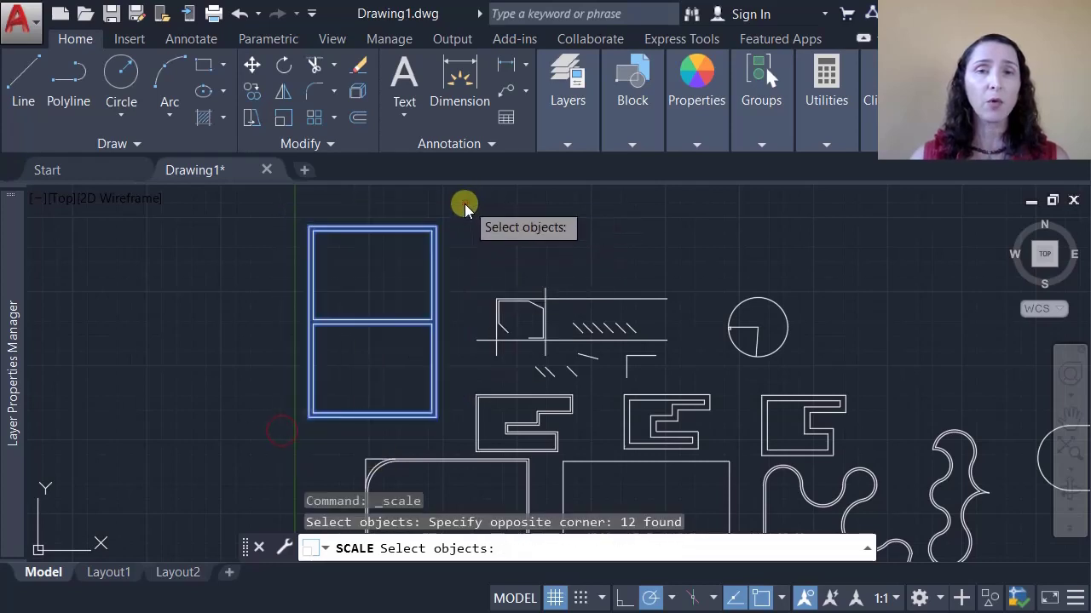
key(Return)
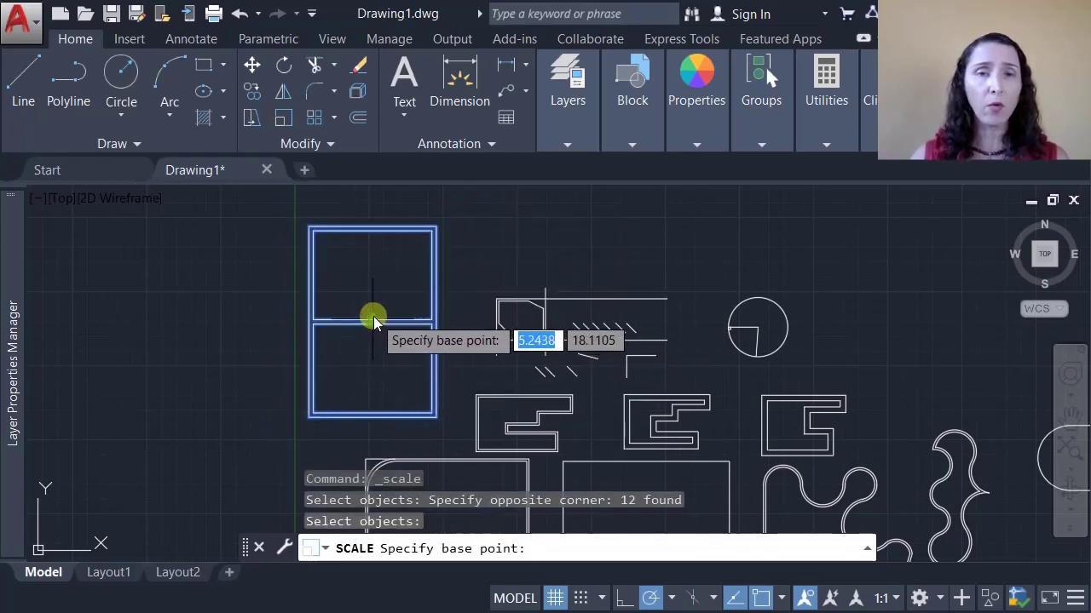
click(371, 365)
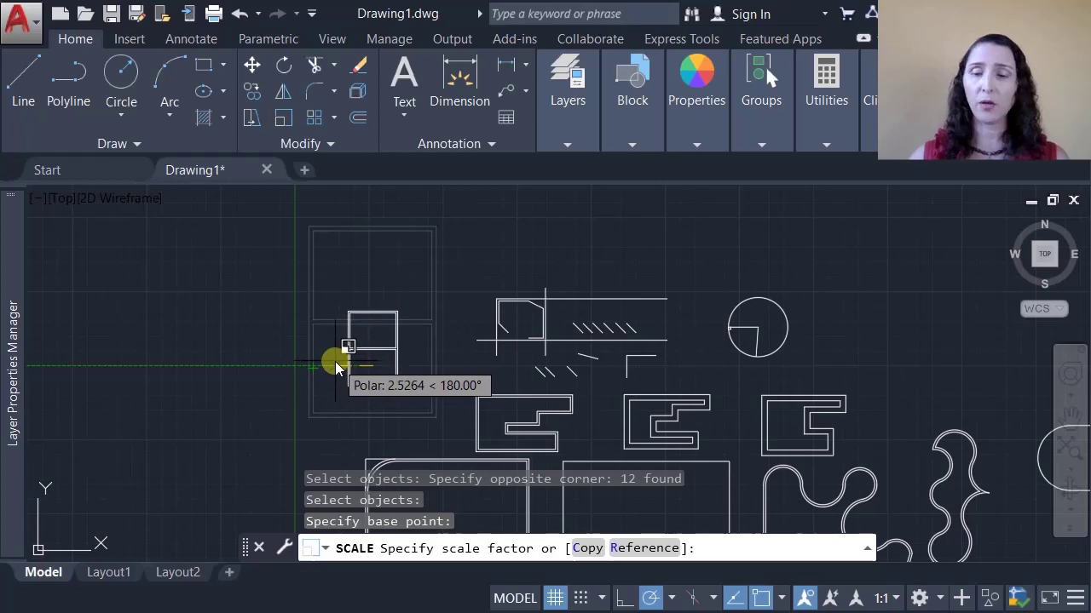
text(0.5)
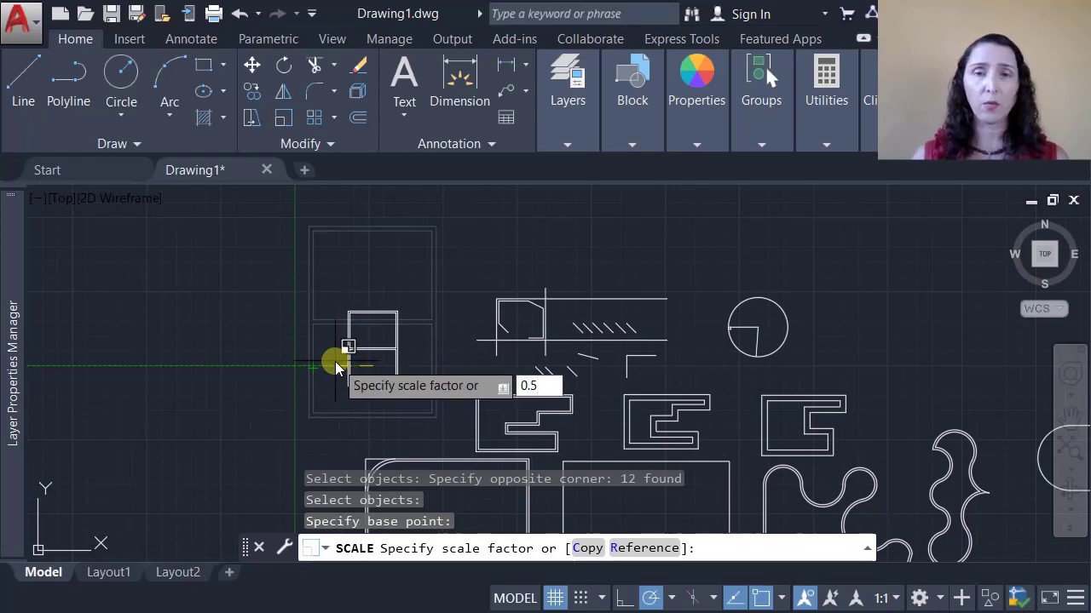
key(Return)
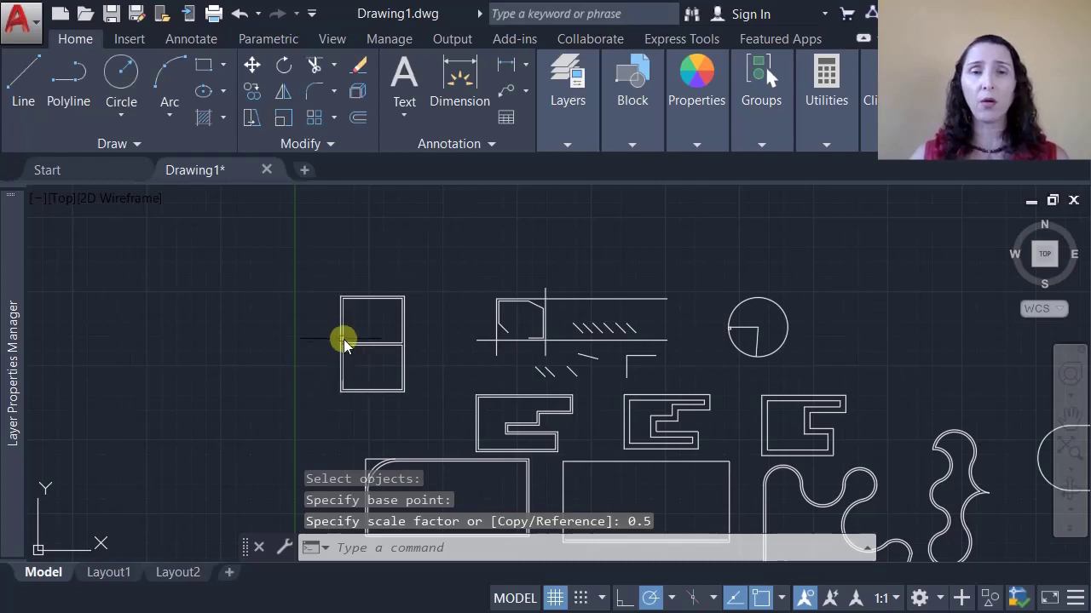
Scale the whole divided frame again by a factor of 1/2, using its lower-left outer corner as base point.
key(Return)
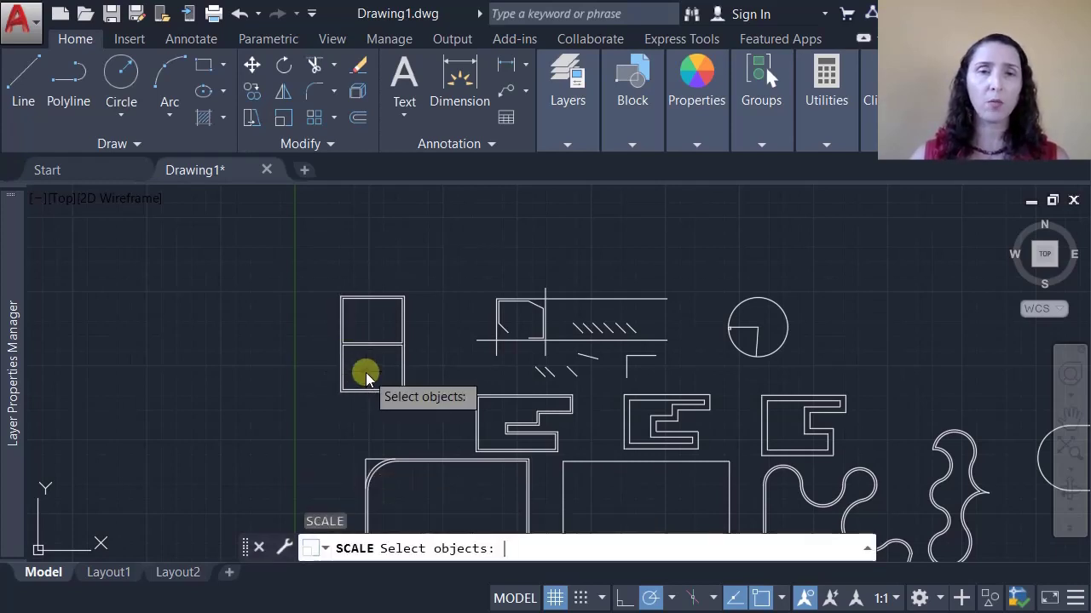
click(414, 271)
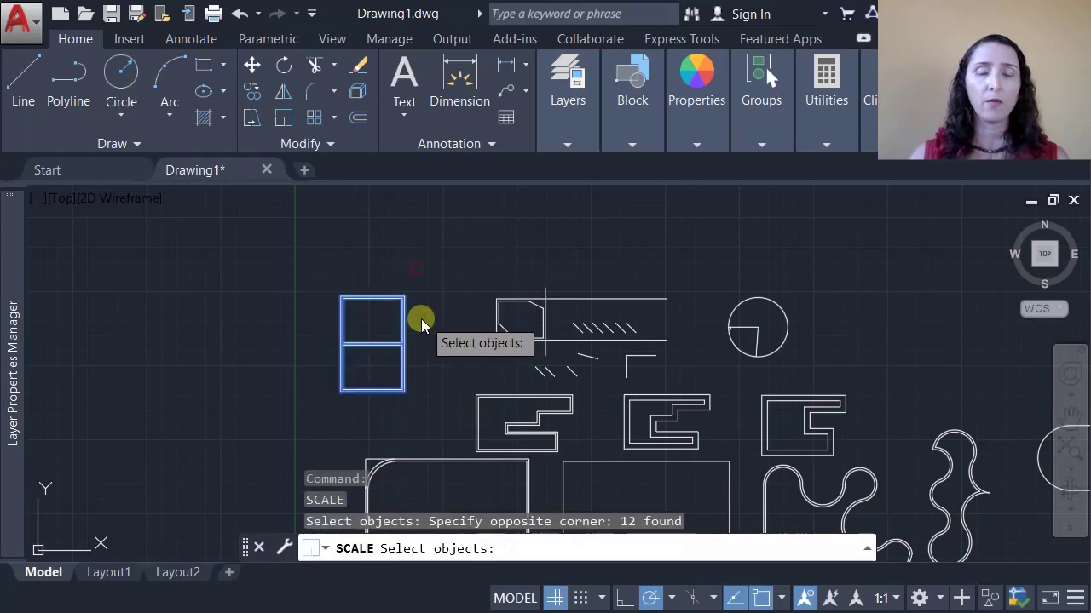
key(Return)
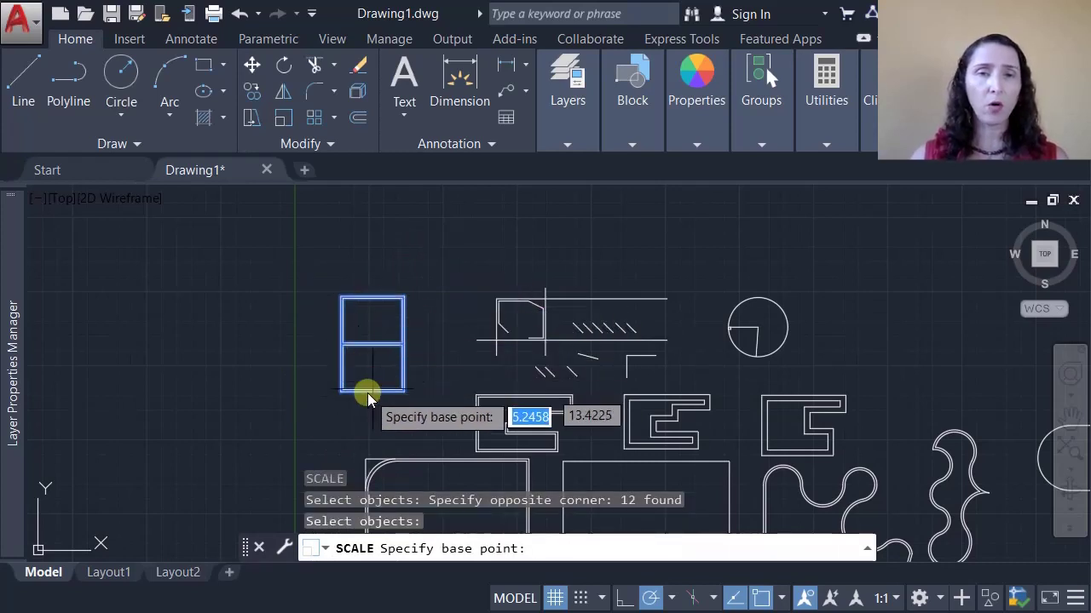
click(341, 392)
text(1/2)
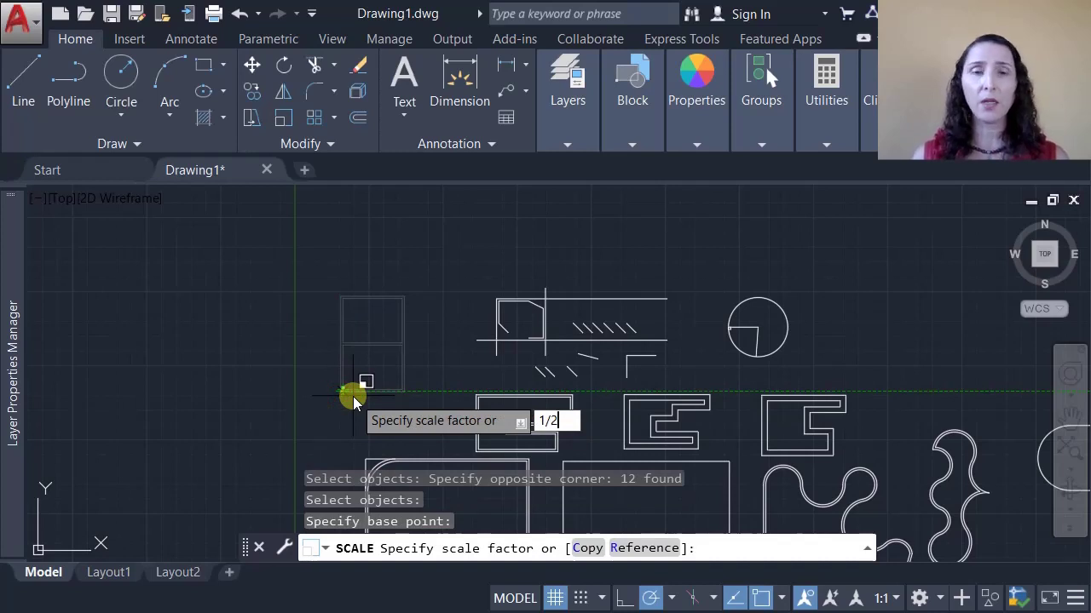
key(Return)
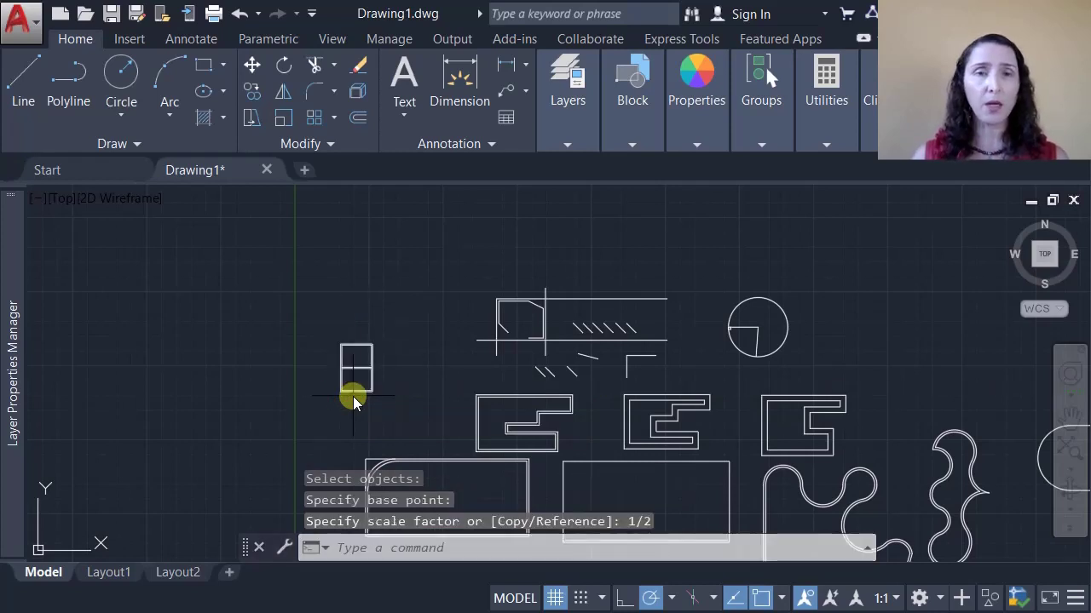
Measure the vertical distance between the inner and outer bottom lines at the reduced frame's lower-left corner.
scroll(356, 411, up, 6)
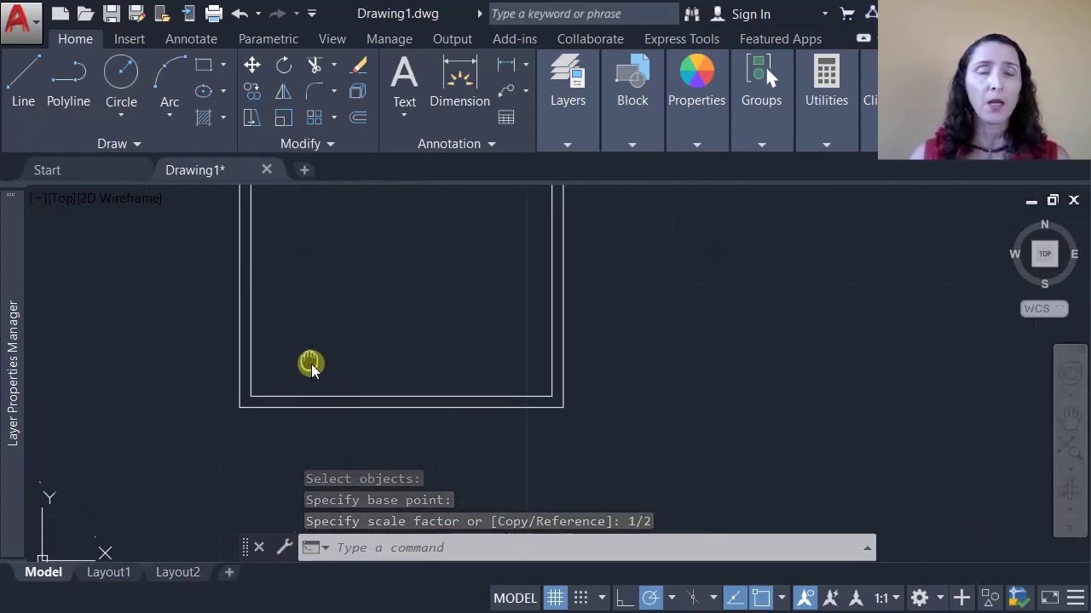
middle_drag(309, 363, 385, 418)
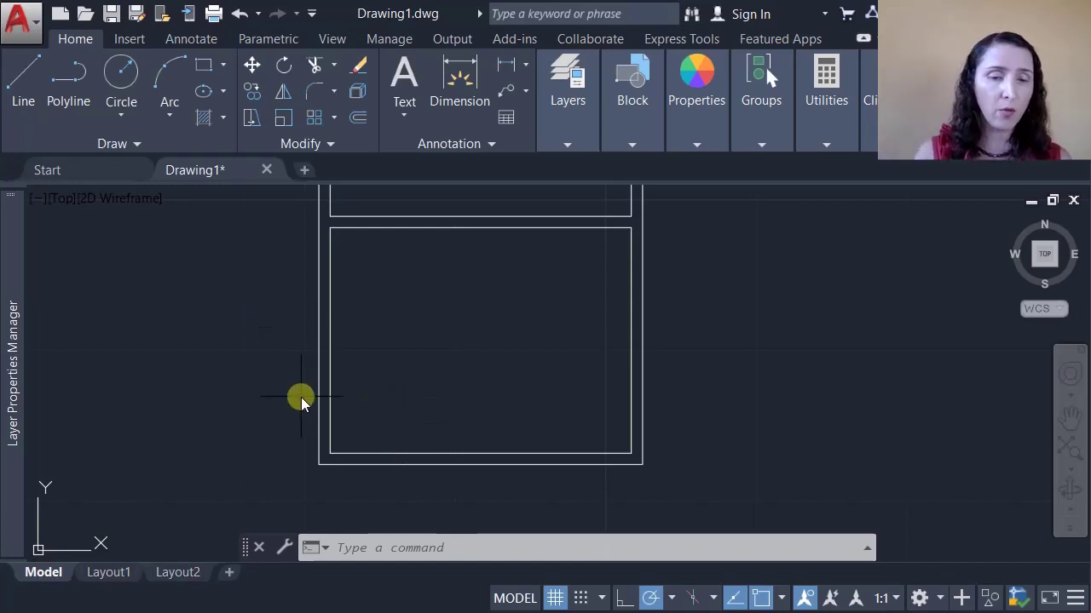
text(di)
key(Return)
scroll(311, 415, up, 5)
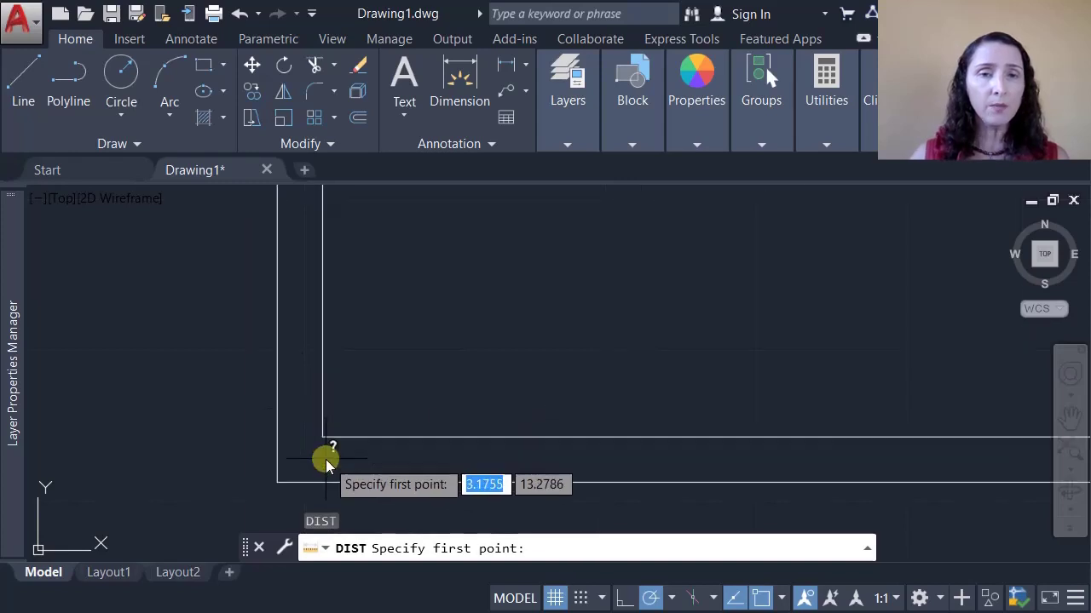
click(317, 424)
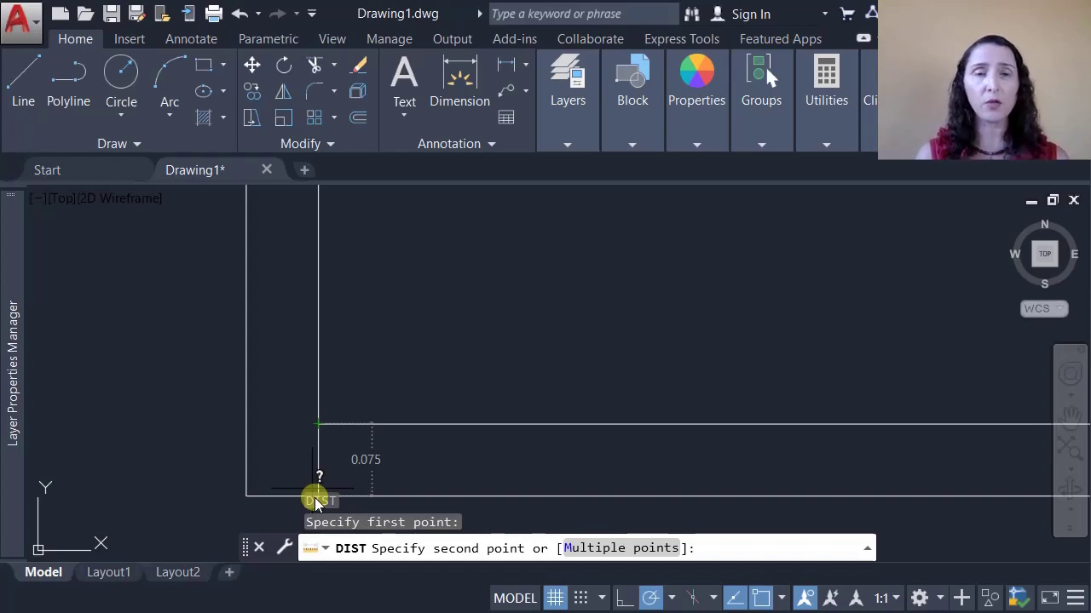
middle_drag(315, 501, 320, 434)
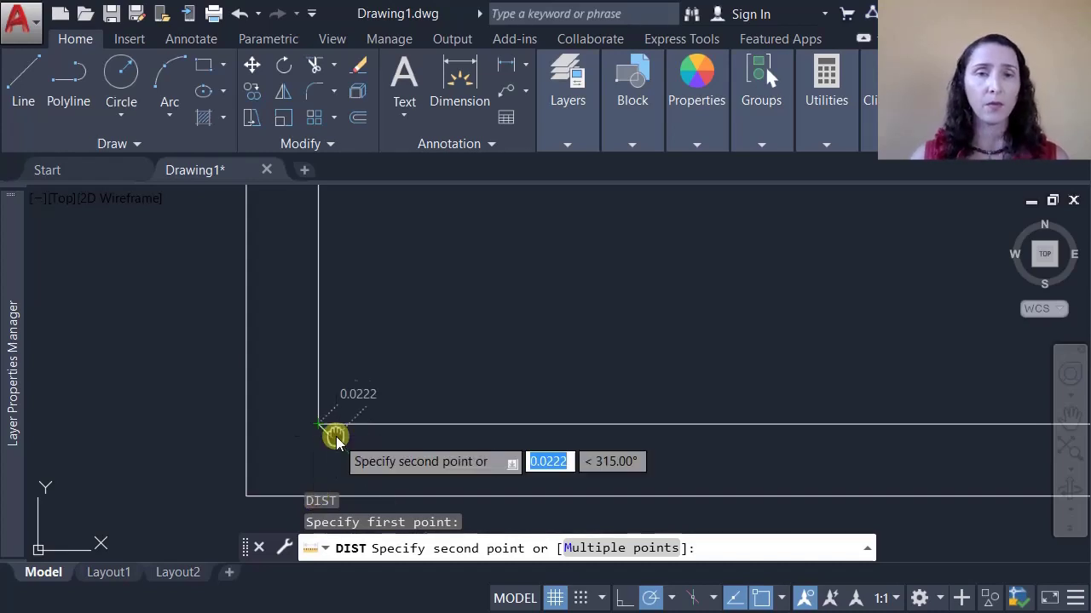
click(322, 432)
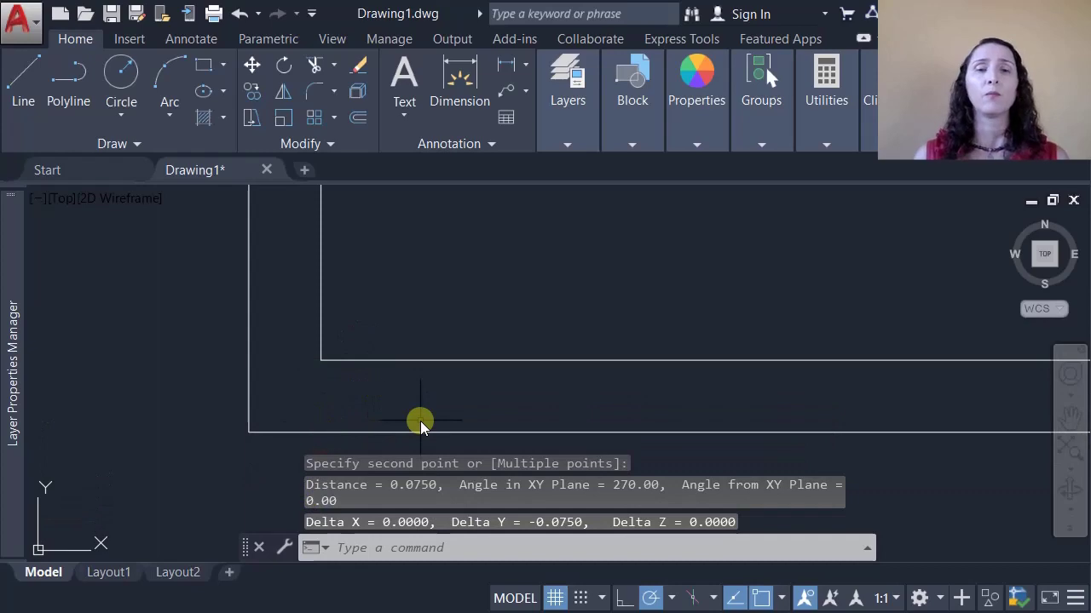
scroll(447, 353, down, 5)
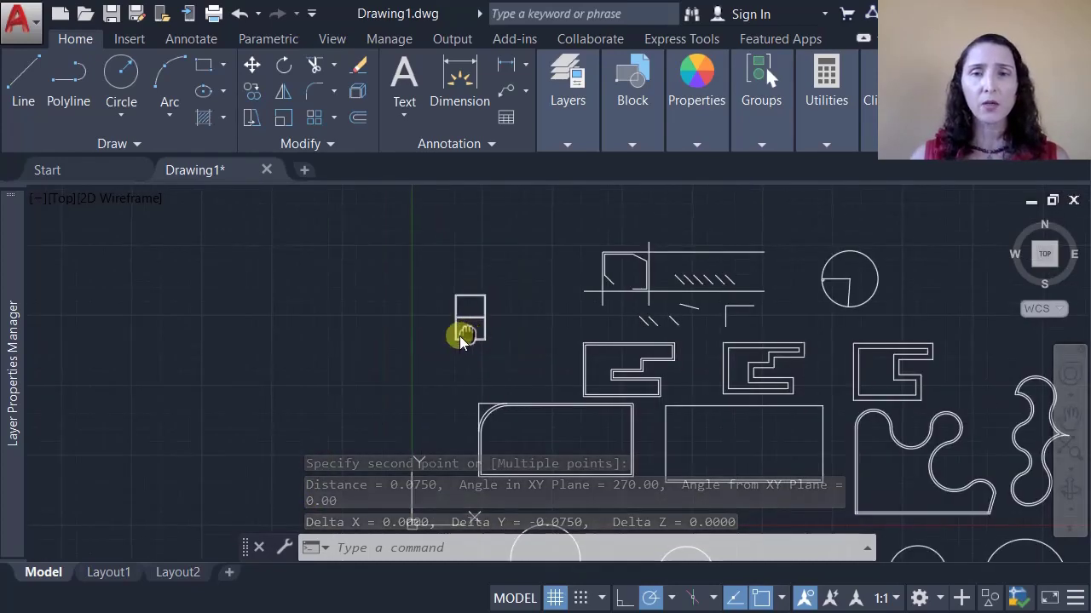
middle_drag(458, 333, 353, 362)
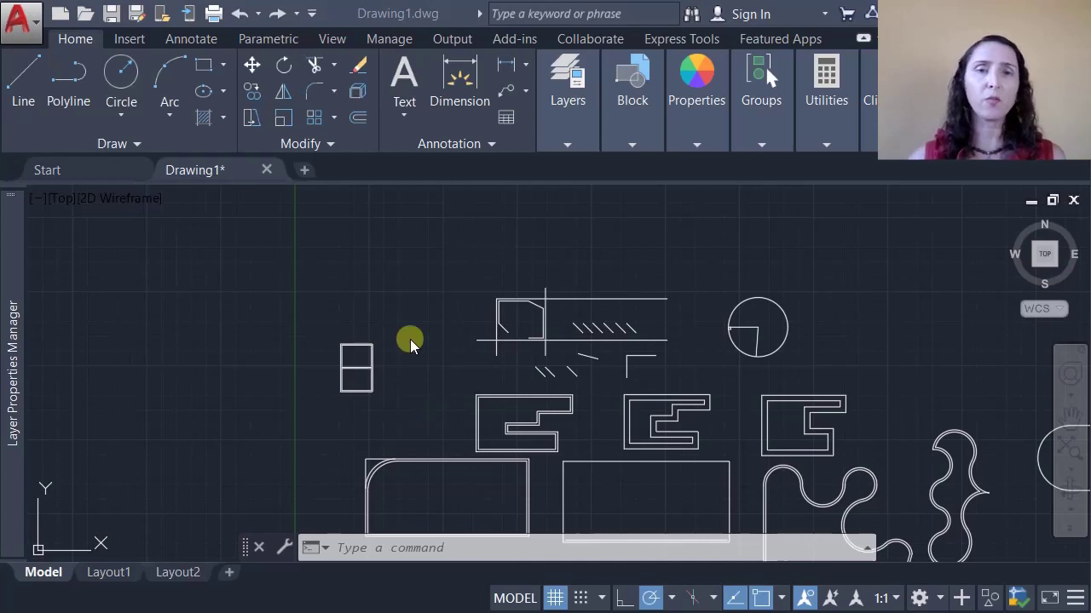
Show the grips of the long upper horizontal line, the circle, the plain rectangle and the closed wavy polyline by selecting all four.
click(412, 338)
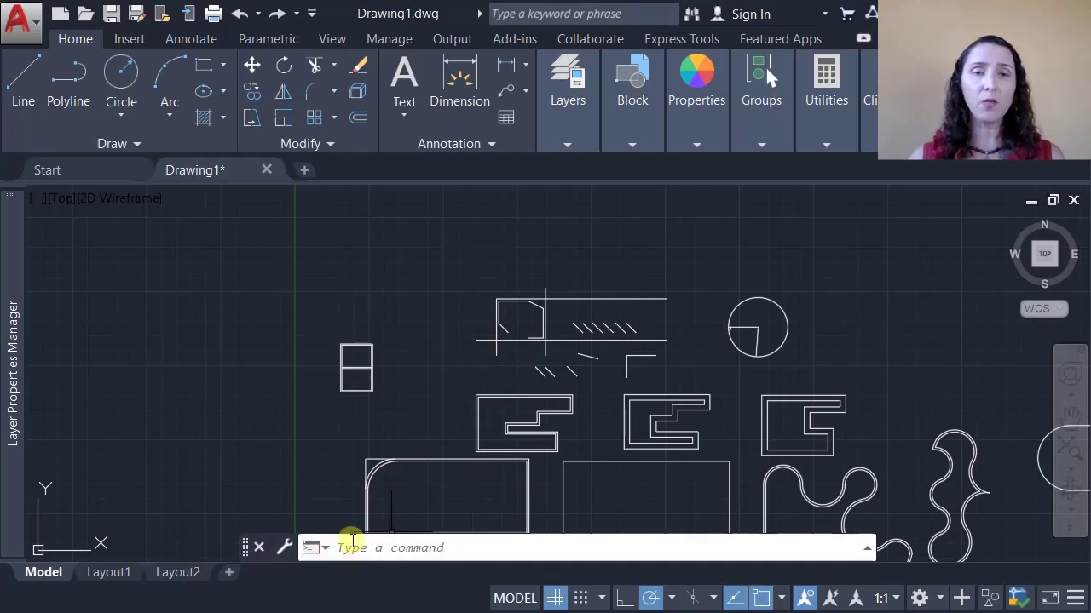
click(610, 299)
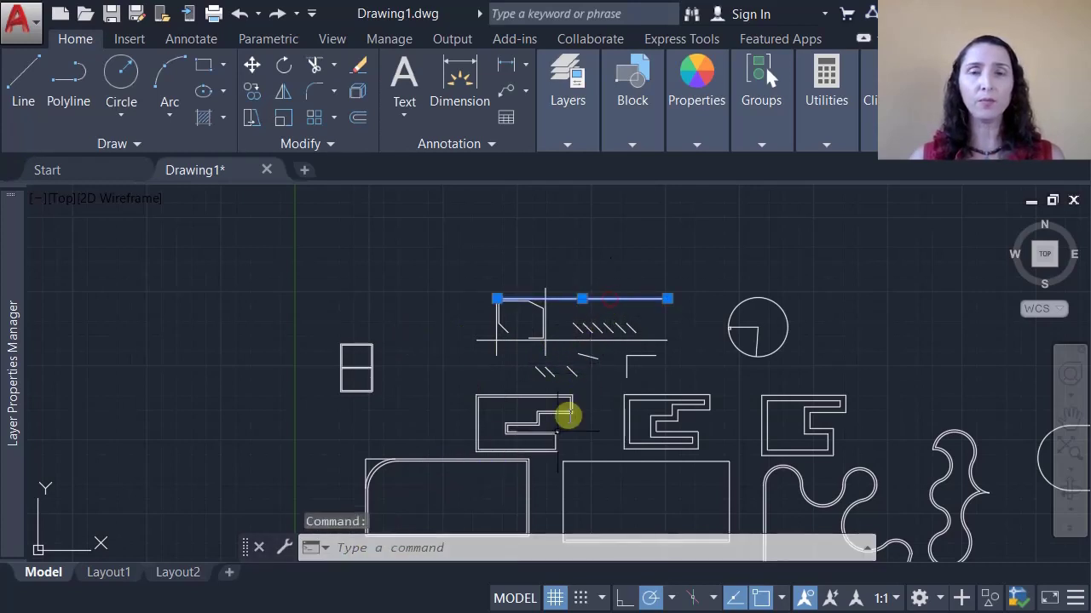
click(785, 315)
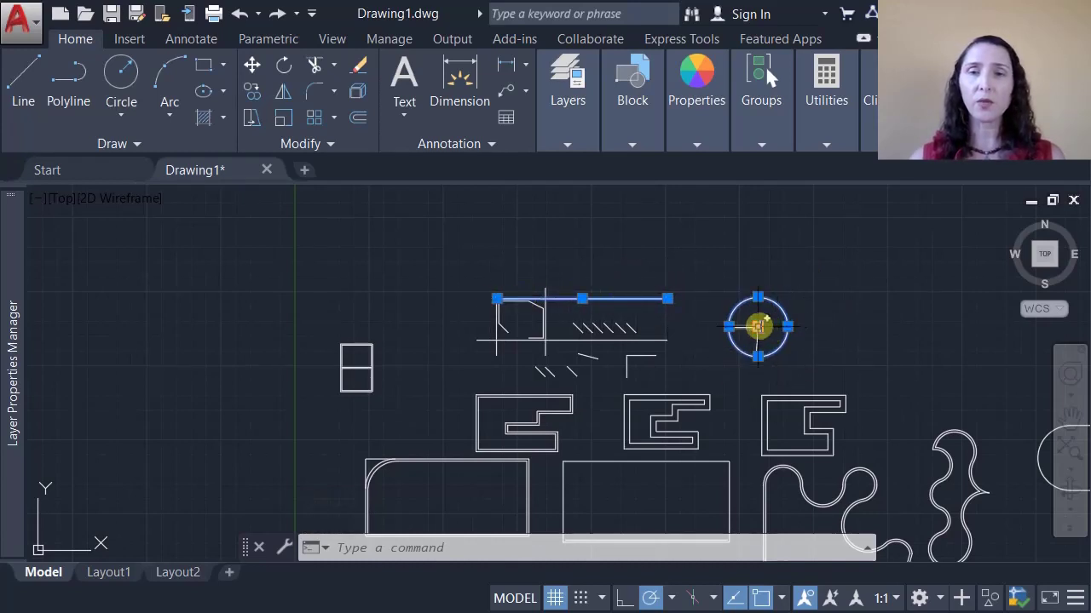
click(631, 461)
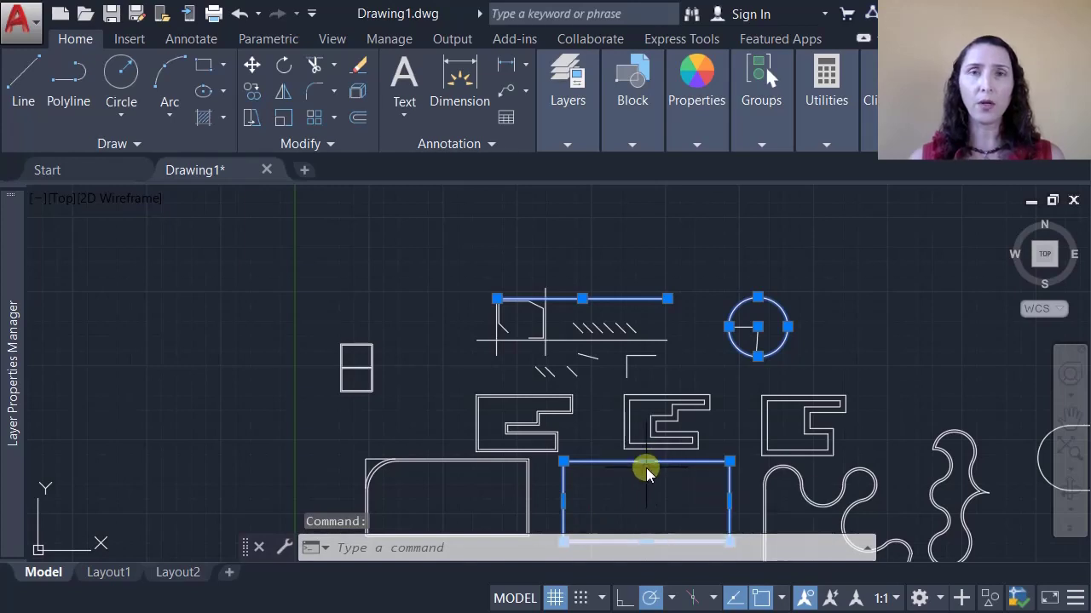
middle_drag(633, 461, 555, 394)
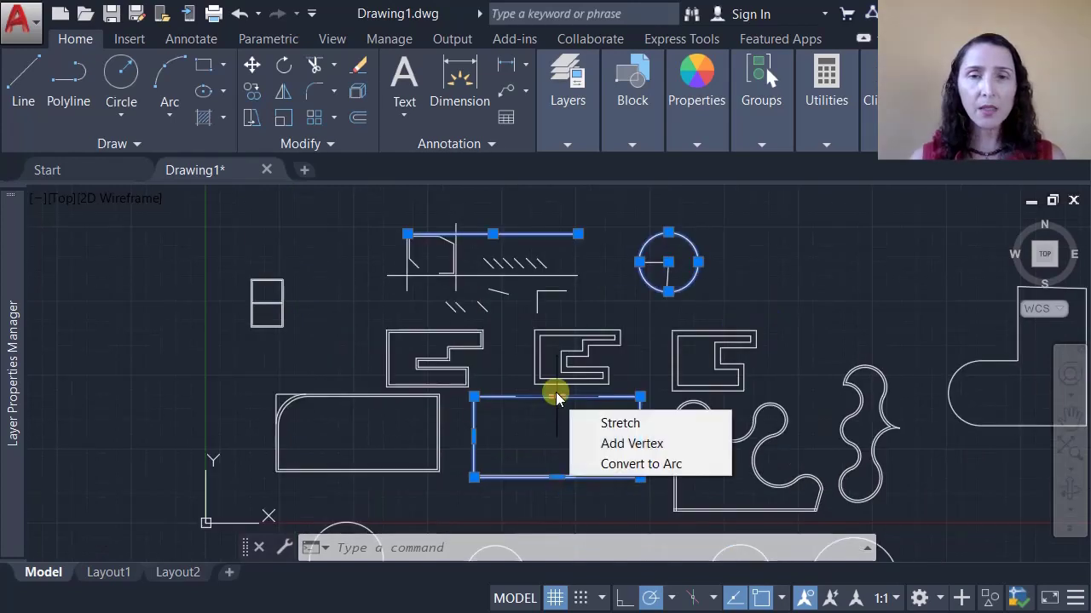
click(856, 372)
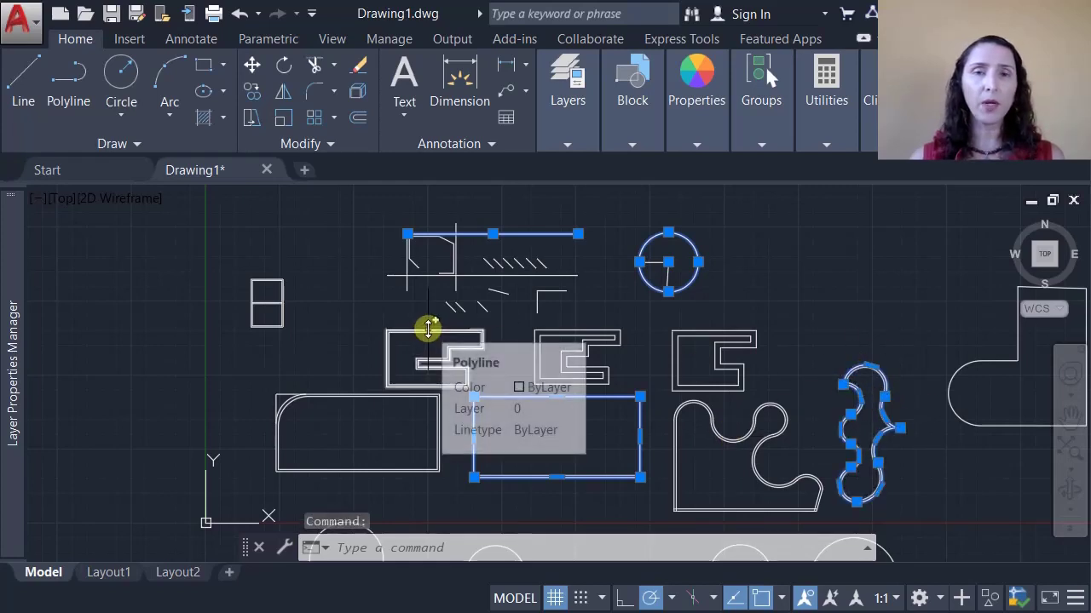
scroll(515, 221, up, 7)
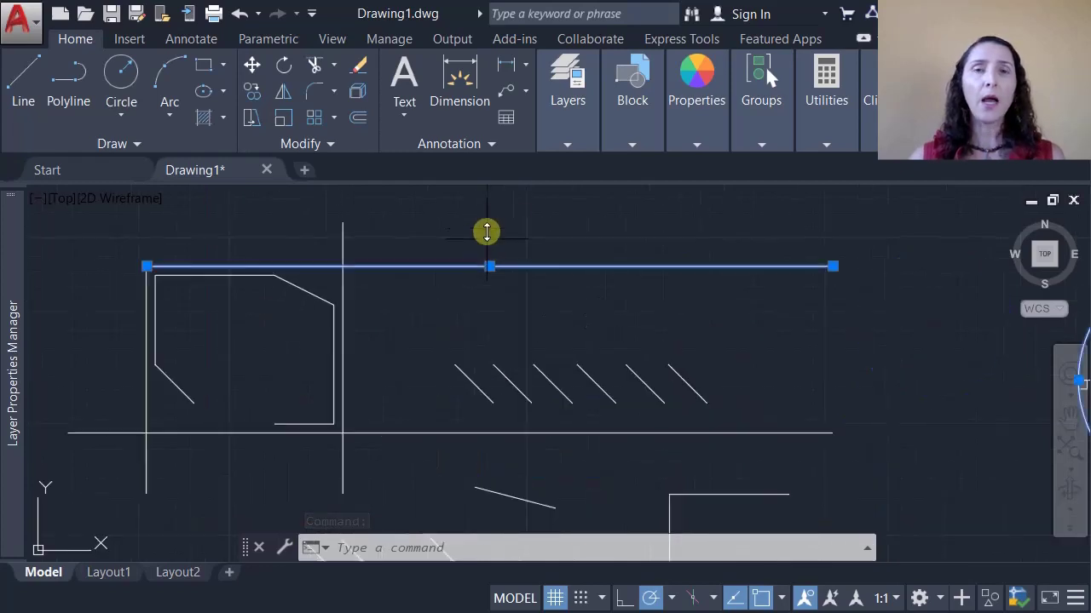
scroll(448, 287, down, 2)
middle_drag(455, 299, 549, 321)
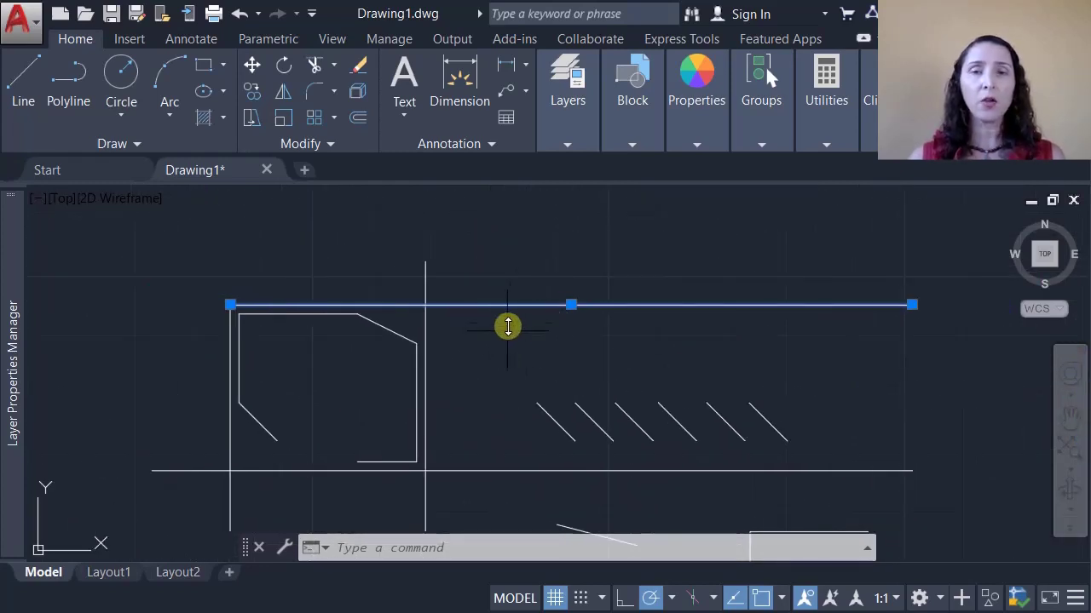
Move the long upper horizontal line straight up with its midpoint grip, and stretch its left end inward and back past its original position.
click(571, 305)
click(570, 238)
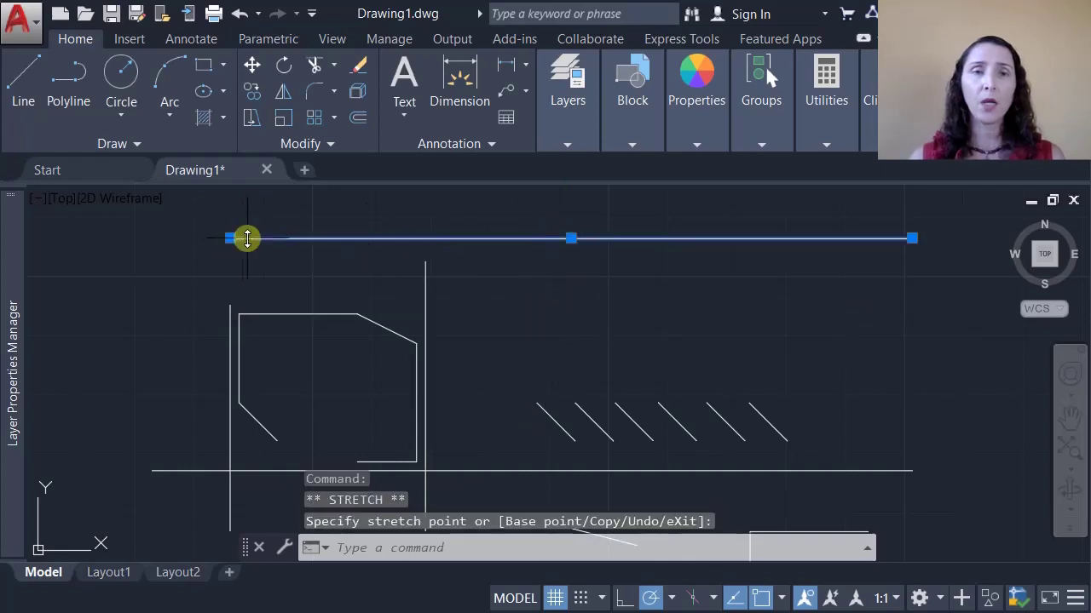
mouse_move(231, 239)
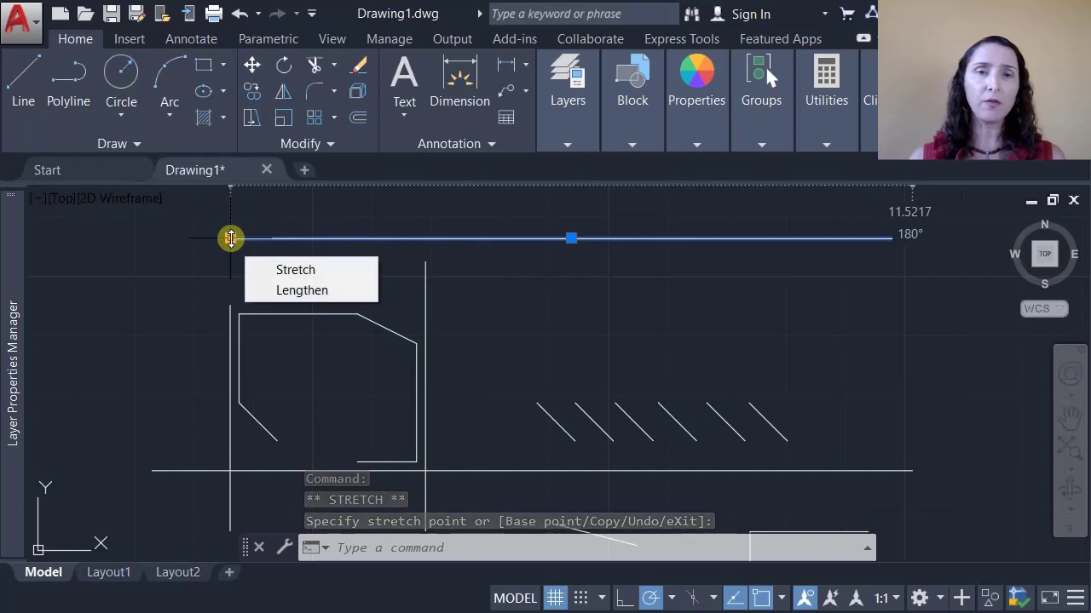
click(231, 238)
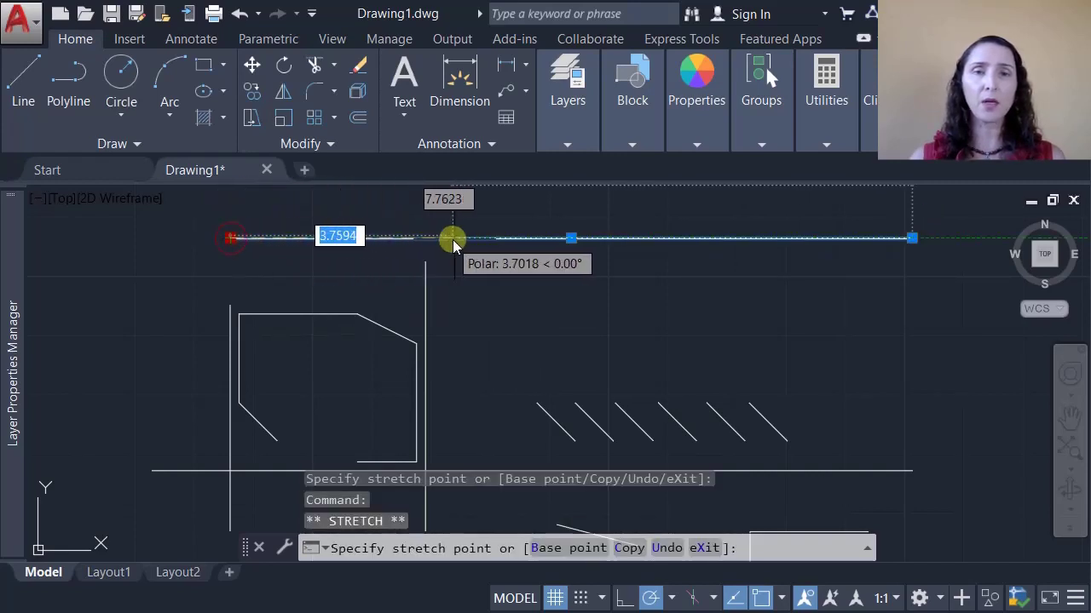
click(497, 239)
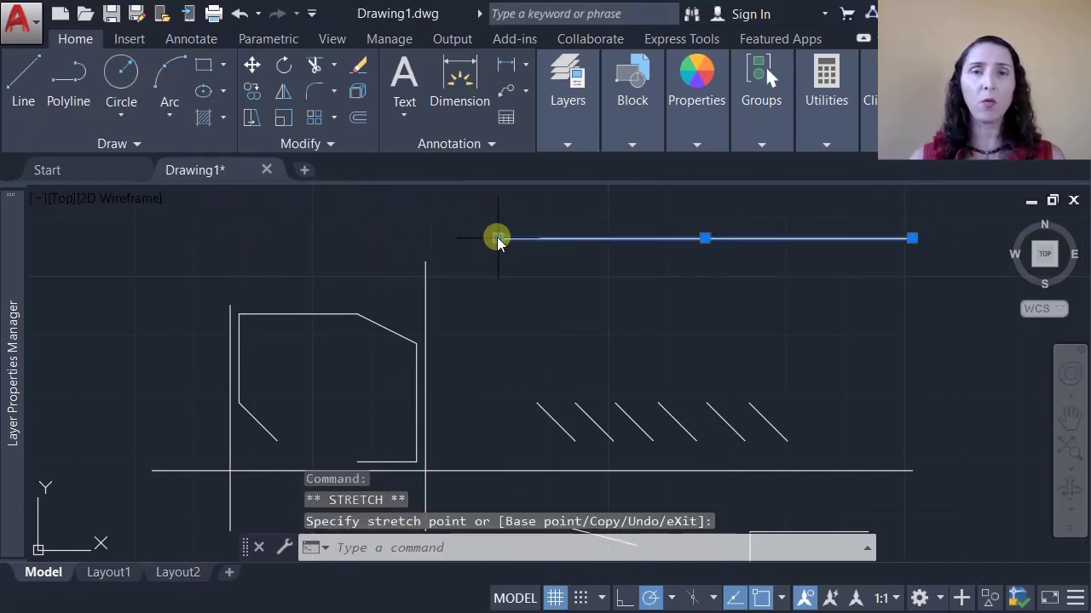
click(497, 239)
click(206, 237)
Stretch the raised line's left and right ends onto the upper endpoints of the two vertical lines below it.
click(207, 239)
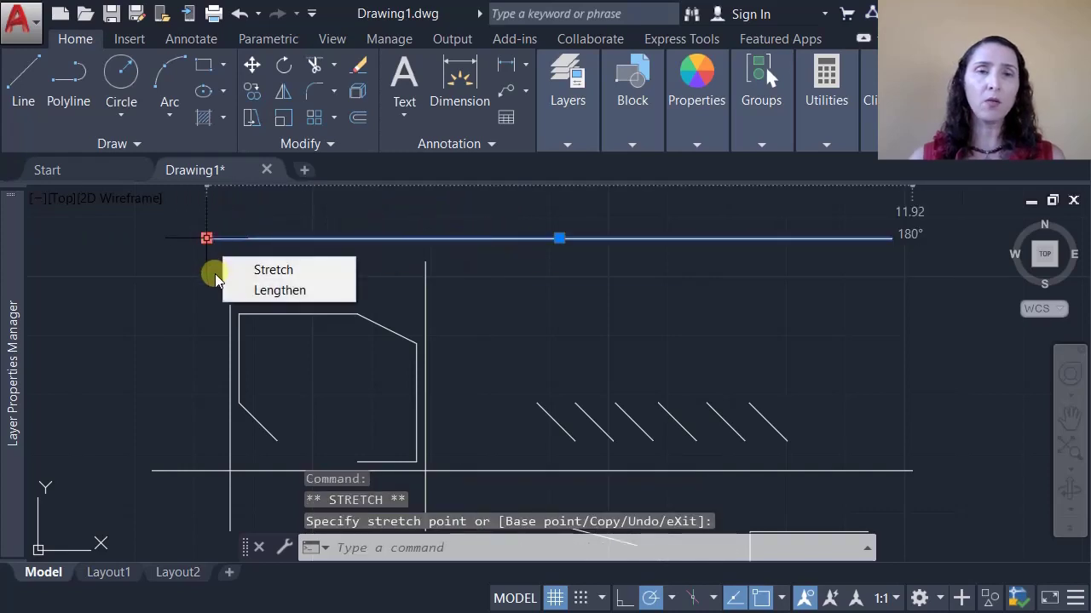
click(231, 309)
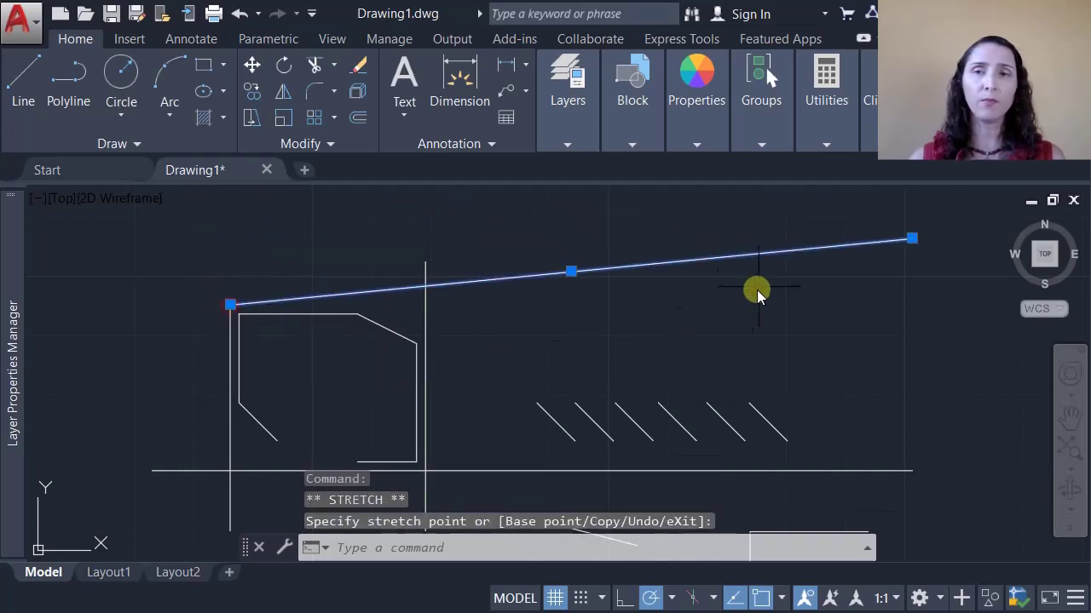
click(910, 242)
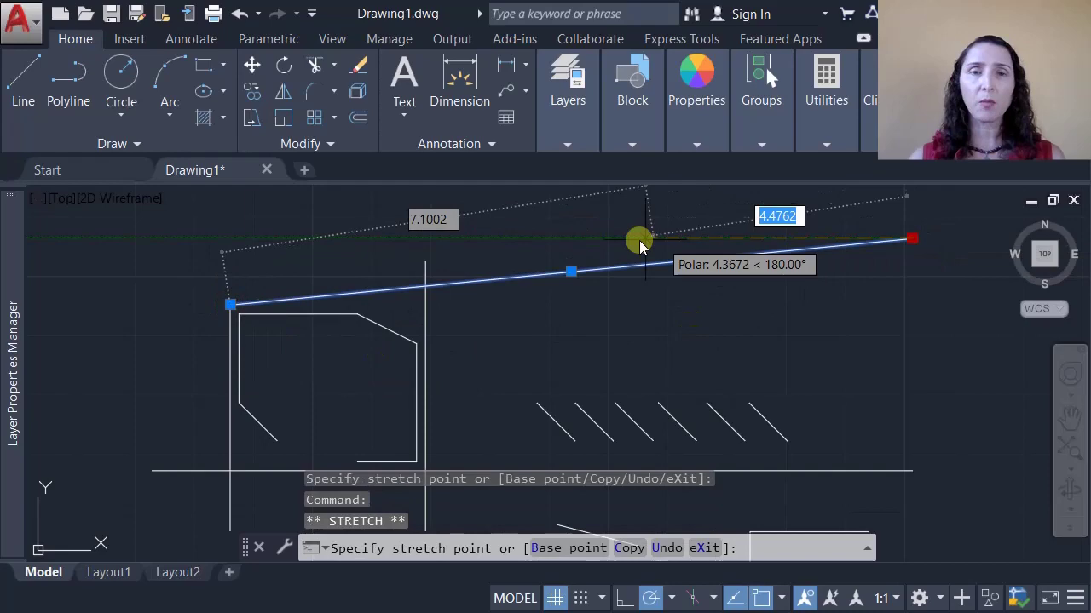
click(426, 260)
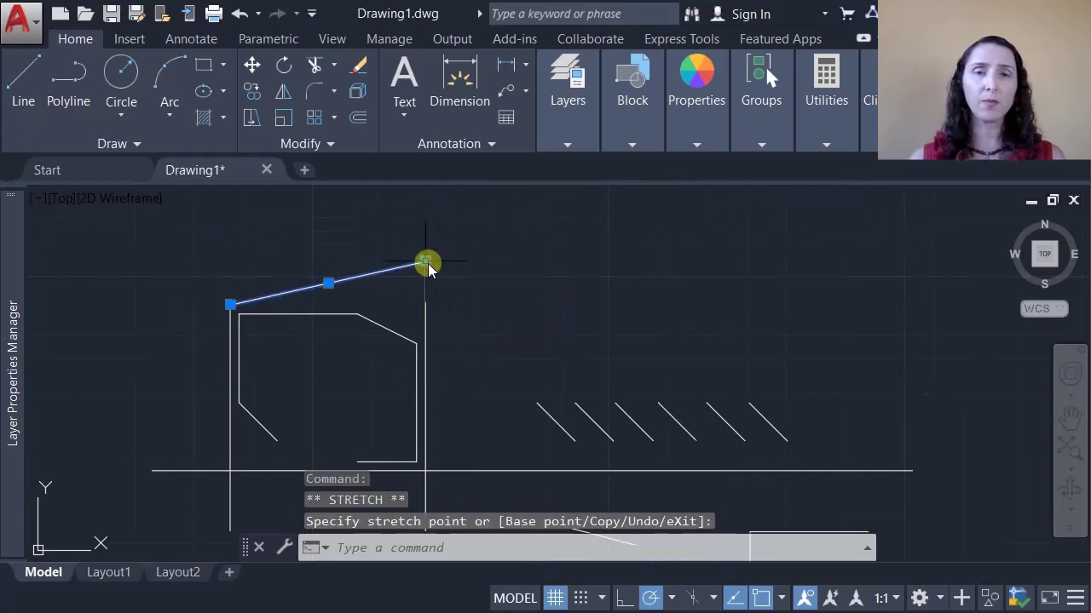
Move the circle horizontally to the right by its center grip, clear of the two lines inside it.
scroll(428, 267, down, 5)
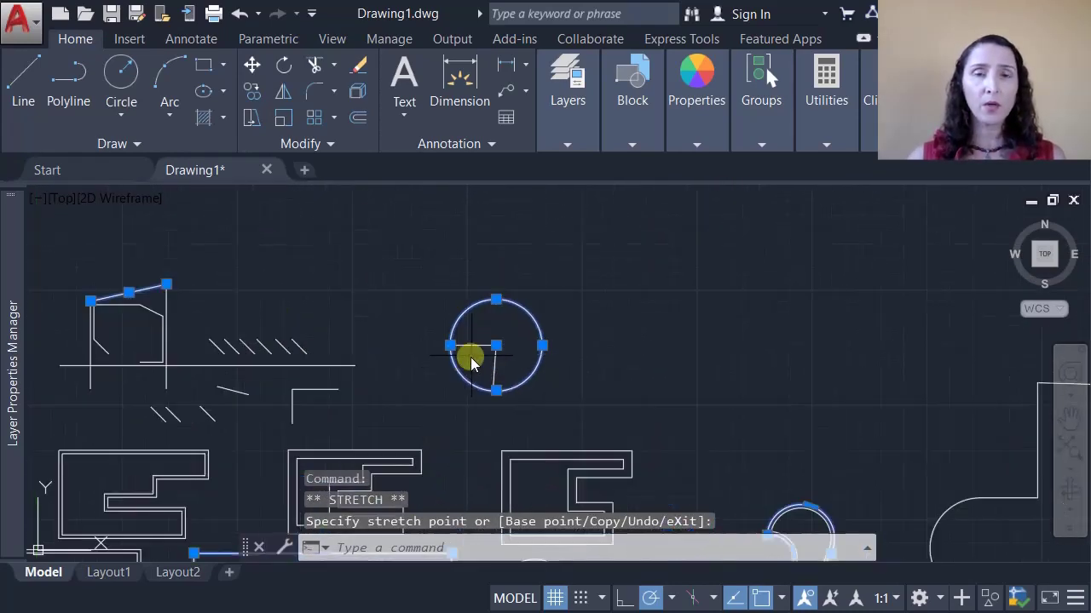
scroll(473, 362, up, 4)
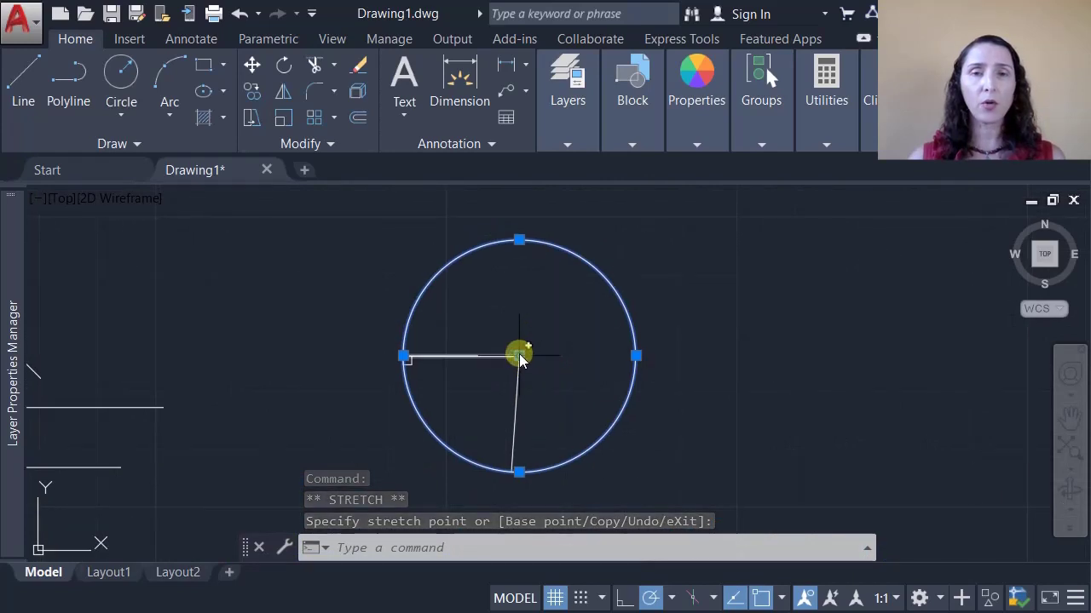
click(520, 356)
click(519, 357)
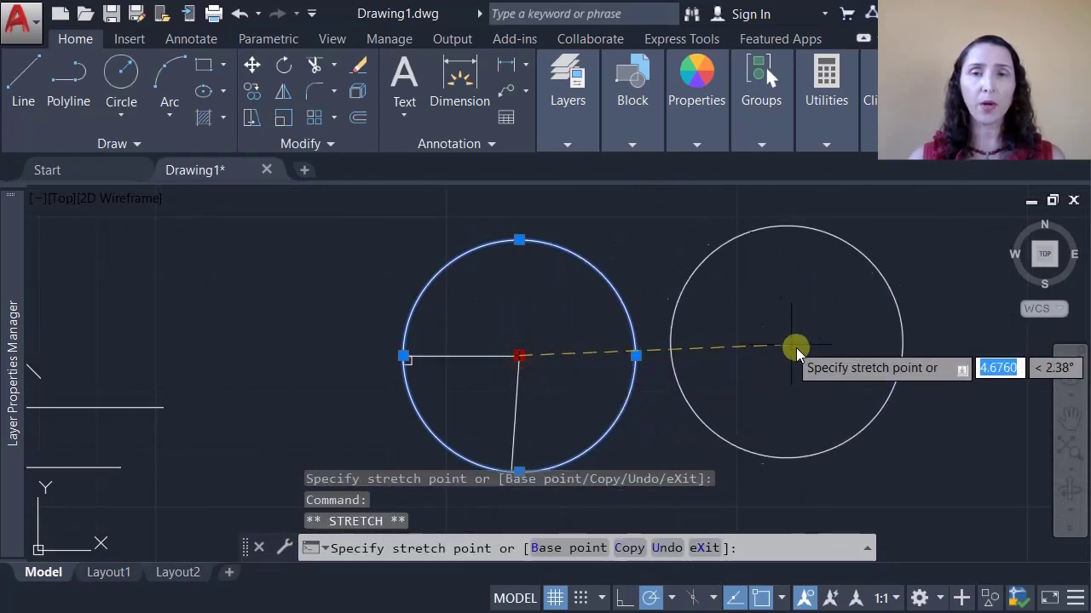
click(796, 356)
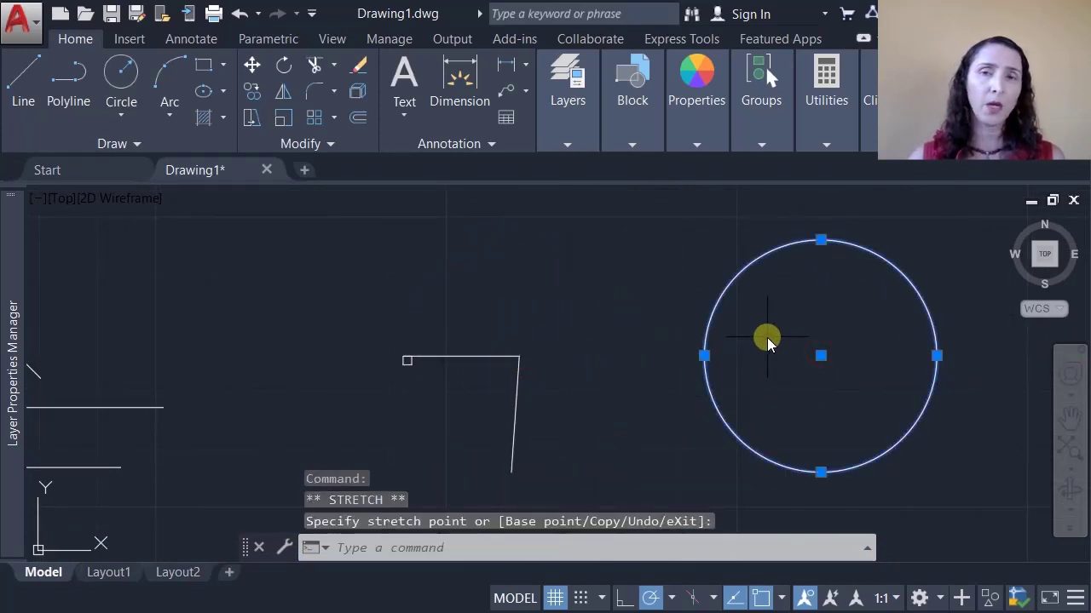
Set the circle's radius to 1 by stretching its left quadrant grip.
click(704, 356)
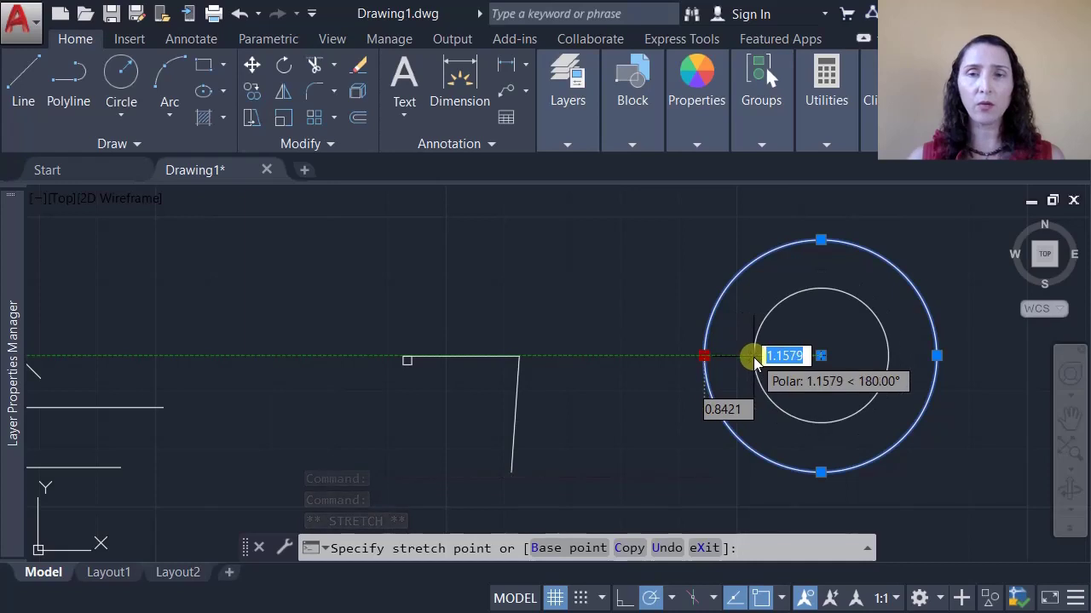
text(1)
key(Return)
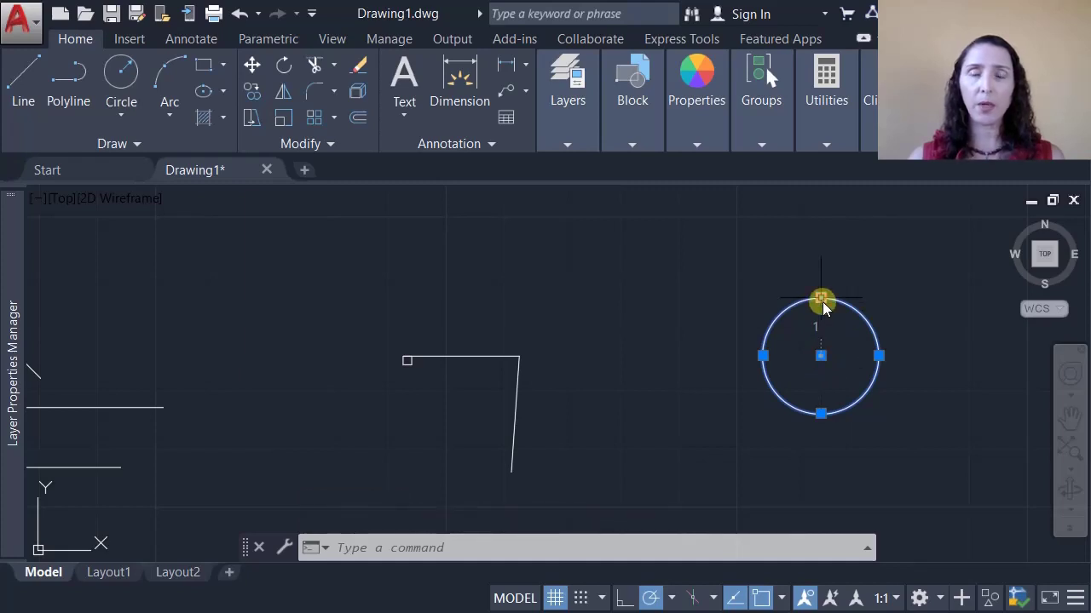
Stretch the plain rectangle's upper-right vertex inward and remove that vertex so the shape becomes a triangle.
scroll(822, 301, down, 8)
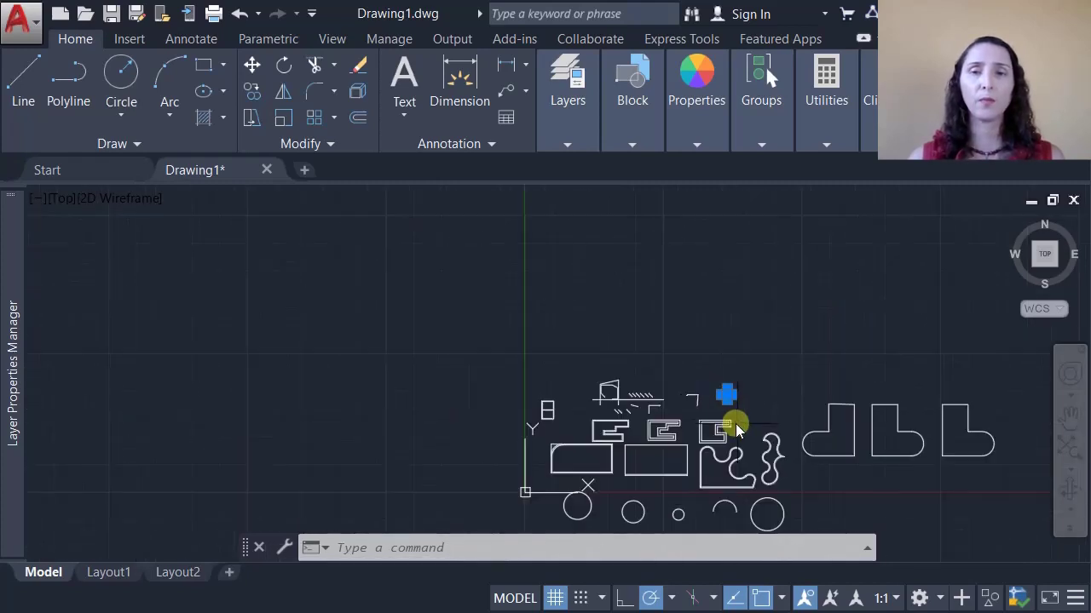
middle_drag(735, 423, 629, 352)
scroll(674, 382, up, 7)
click(701, 359)
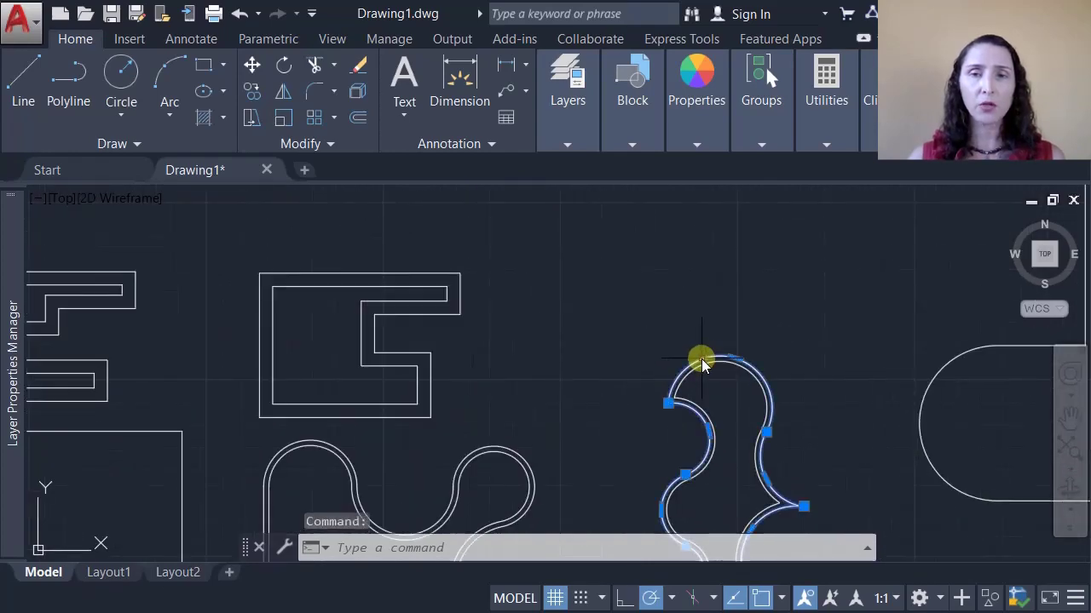
scroll(712, 402, up, 6)
scroll(687, 392, down, 6)
mouse_move(497, 449)
middle_down()
mouse_move(673, 361)
mouse_move(769, 351)
middle_up()
click(337, 328)
middle_drag(292, 390, 686, 316)
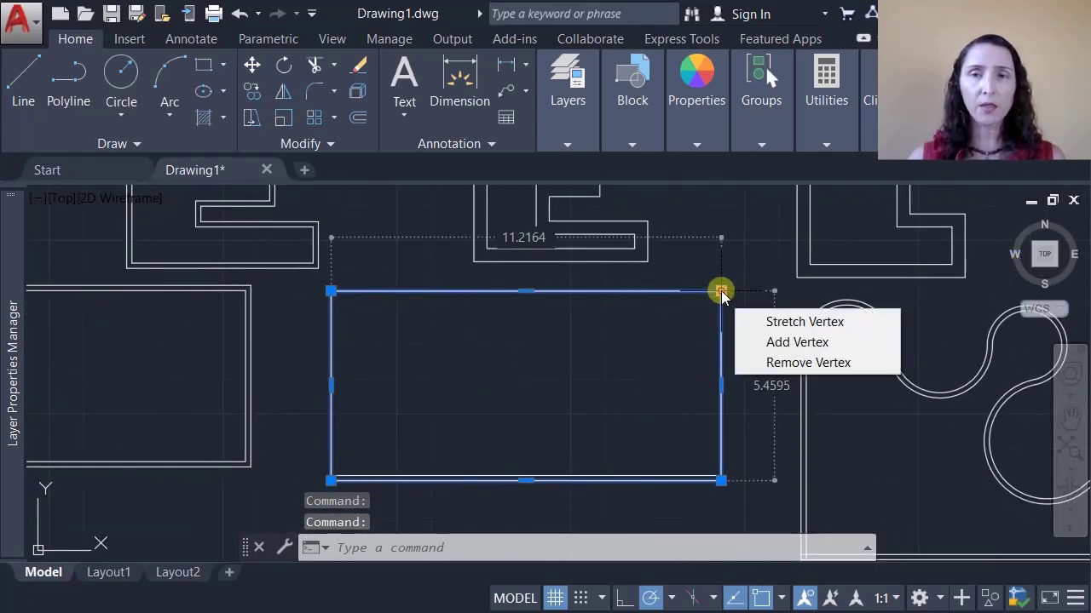
click(721, 291)
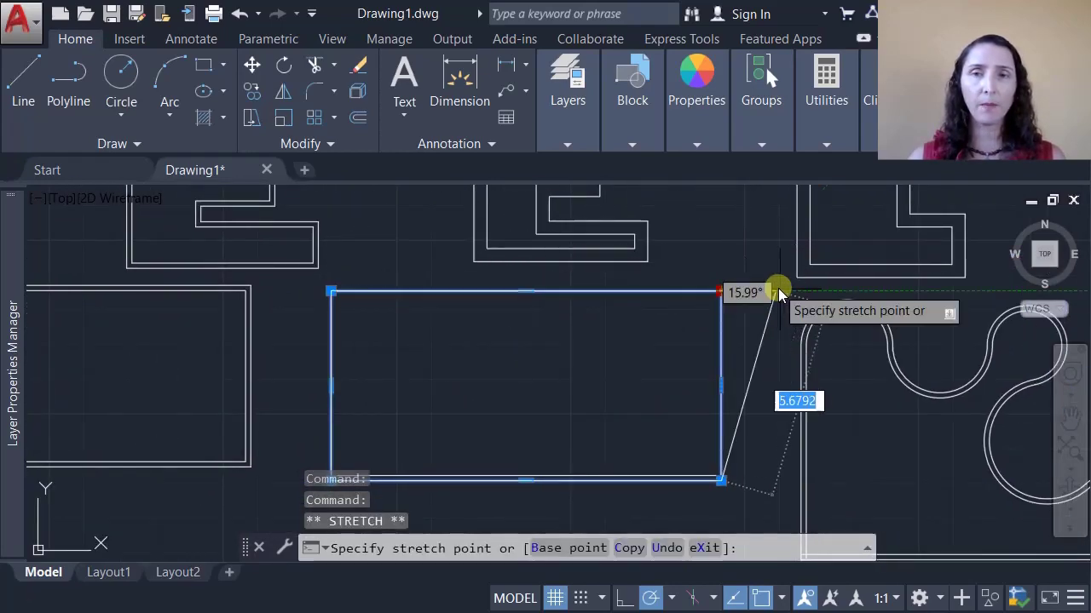
click(673, 339)
mouse_move(673, 339)
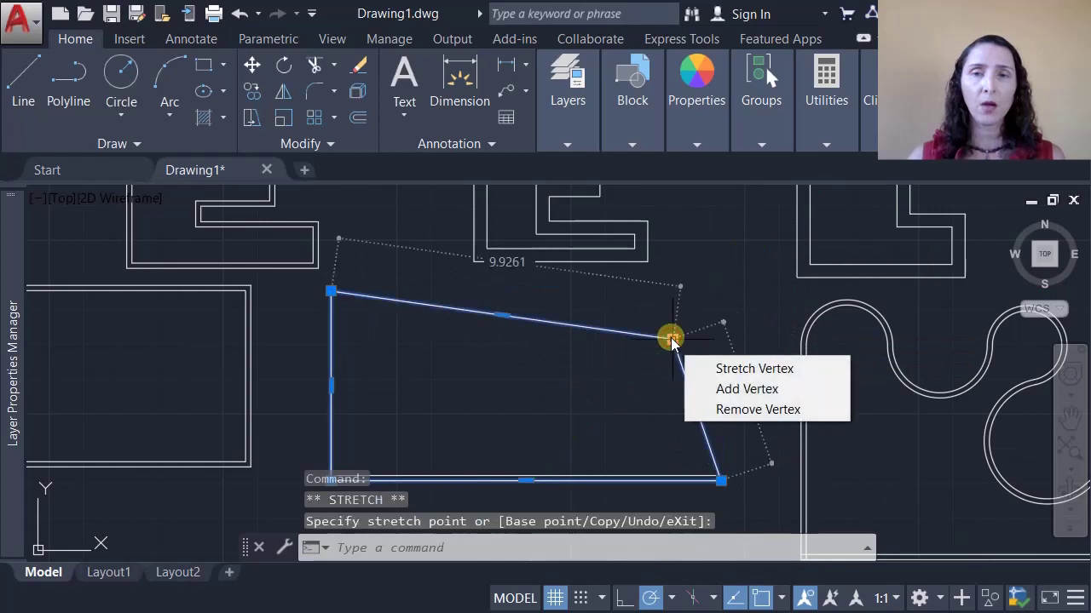
click(748, 410)
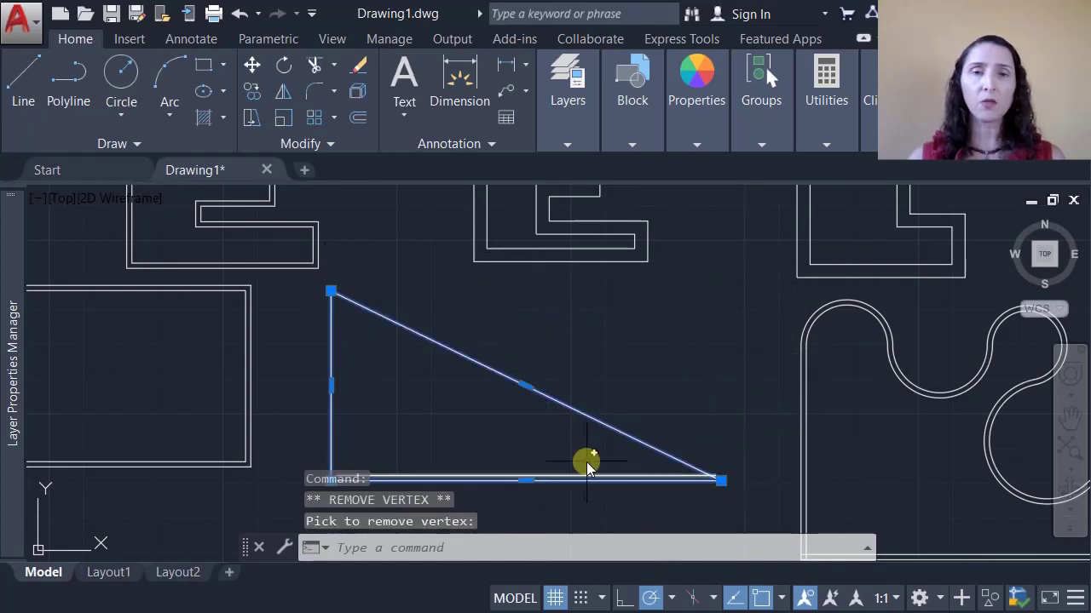
Convert the triangle's sloping edge to an arc bulging up and outward, using its midpoint grip.
mouse_move(525, 388)
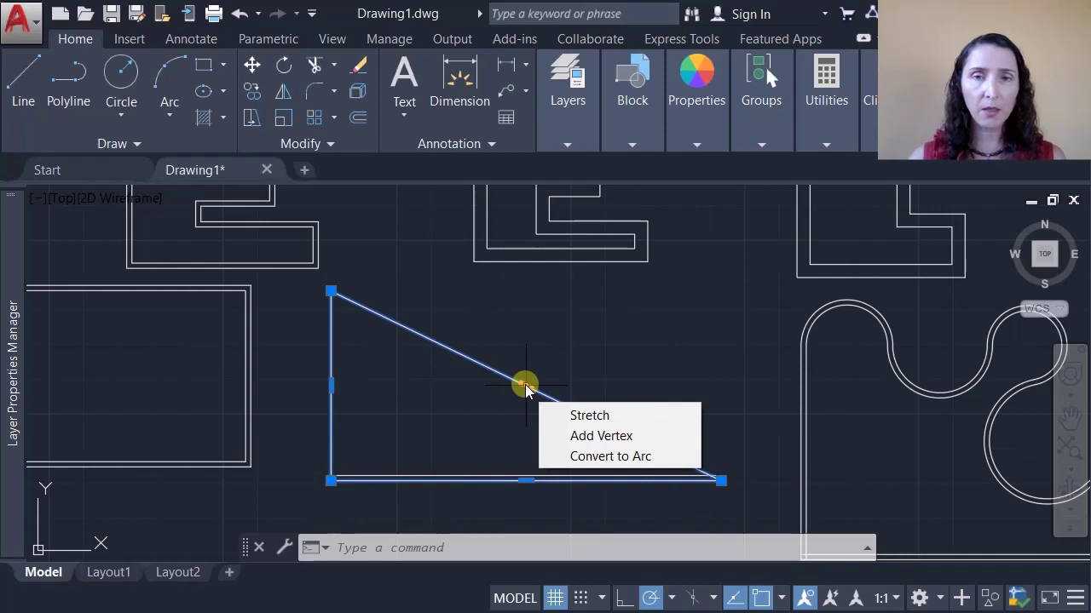
click(611, 459)
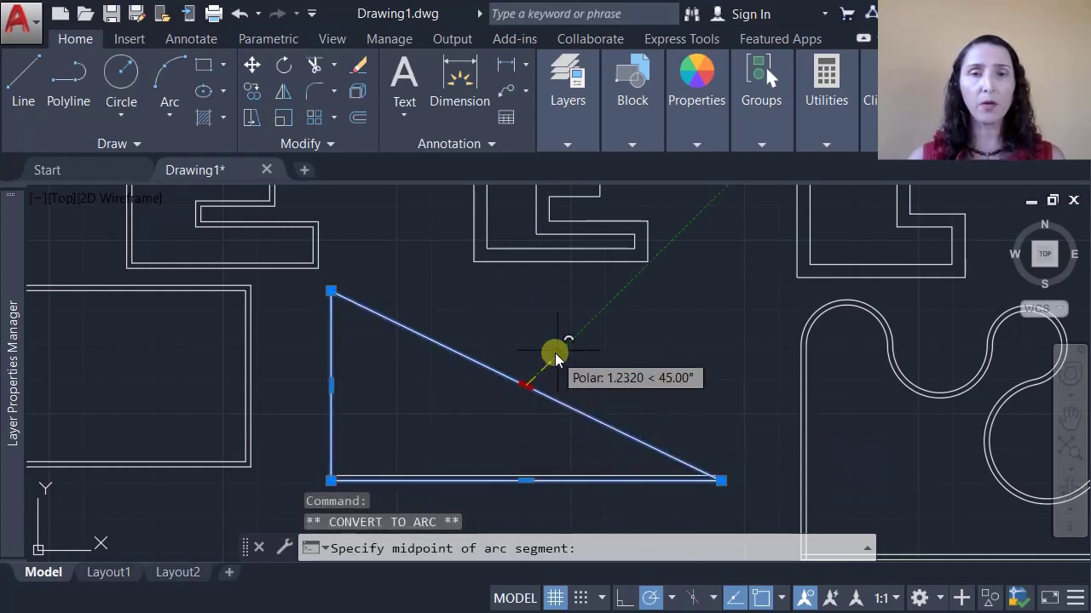
click(562, 314)
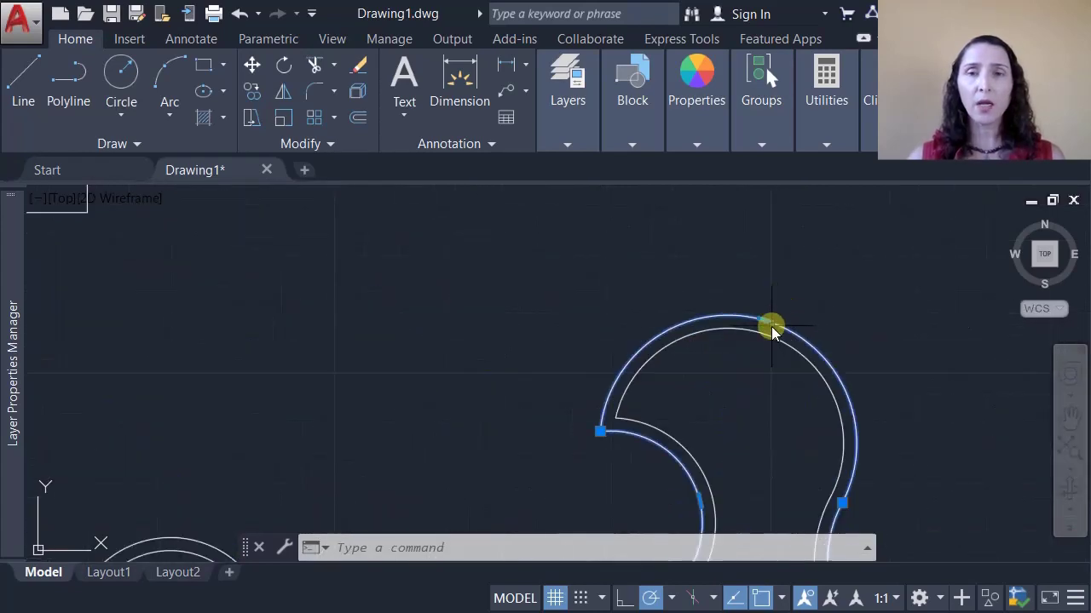
Convert the topmost arc segment of the wavy closed polyline's outer outline to a straight line.
mouse_move(766, 327)
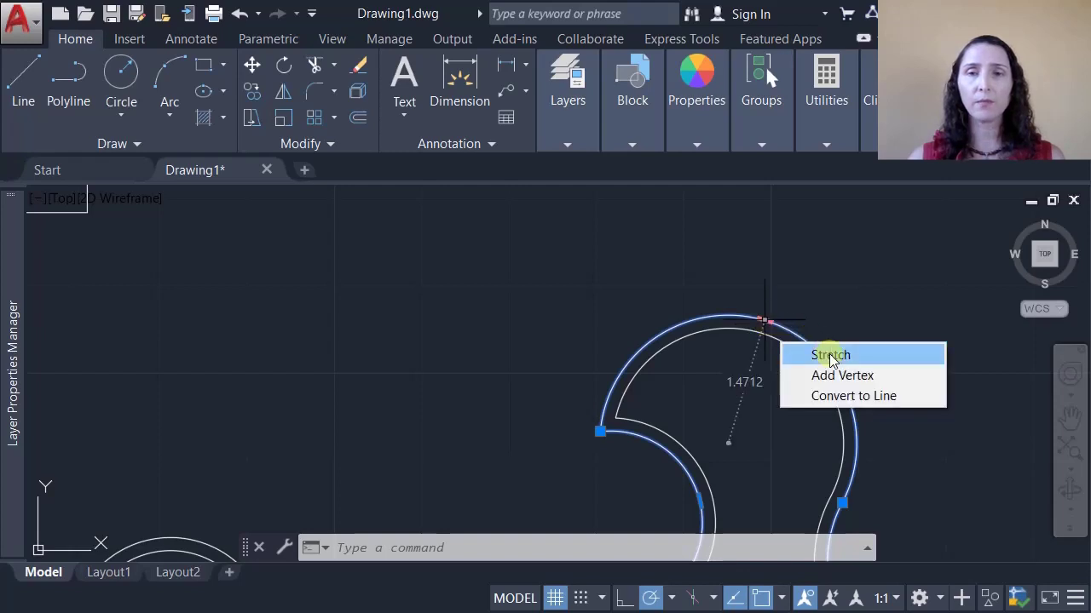
click(835, 397)
scroll(715, 469, down, 3)
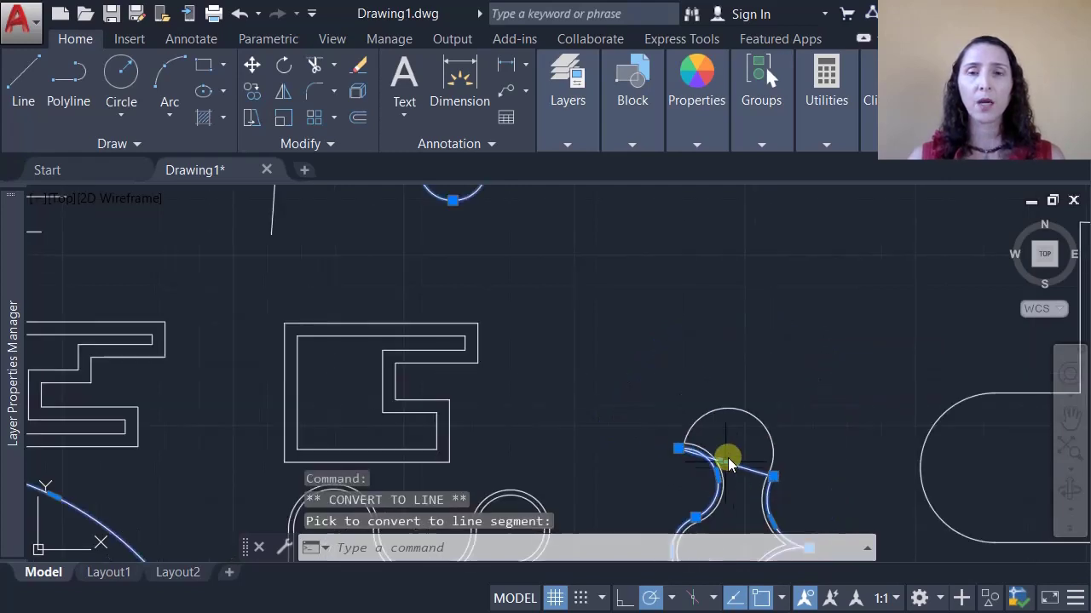
Stretch the right-hand vertex of the wavy polyline's new straight segment upward, above the inner outline's top arc.
middle_drag(725, 455, 630, 349)
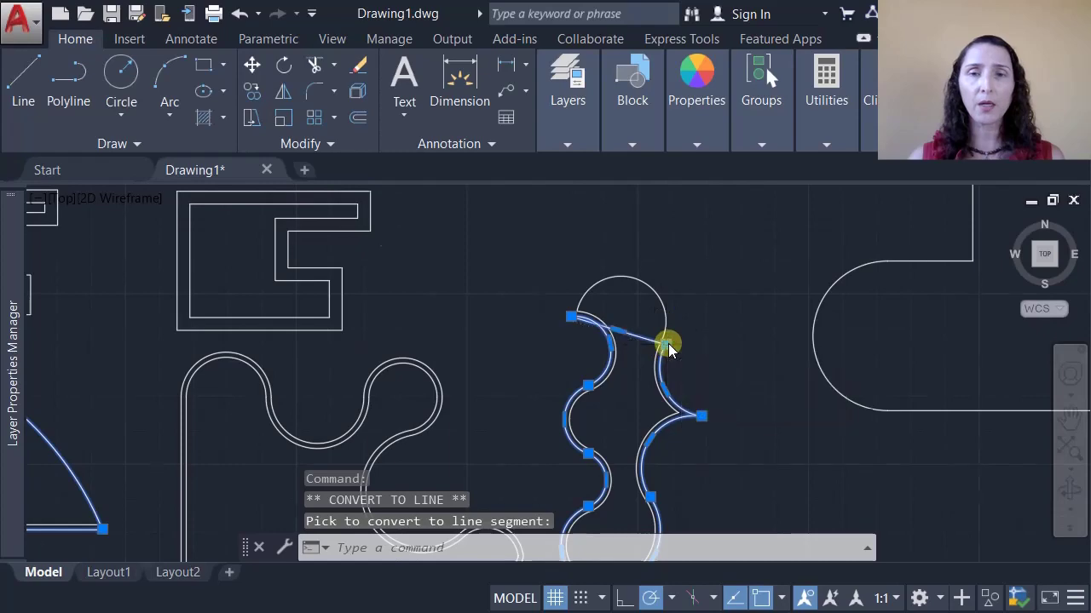
scroll(666, 345, up, 5)
click(651, 348)
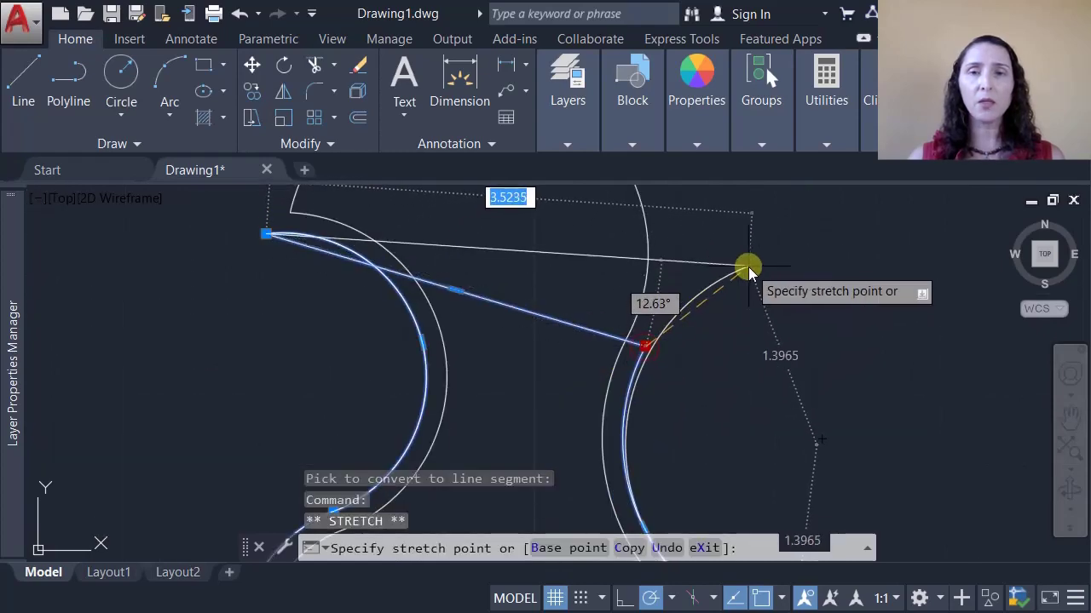
mouse_move(748, 271)
middle_down()
mouse_move(732, 339)
mouse_move(706, 341)
middle_up()
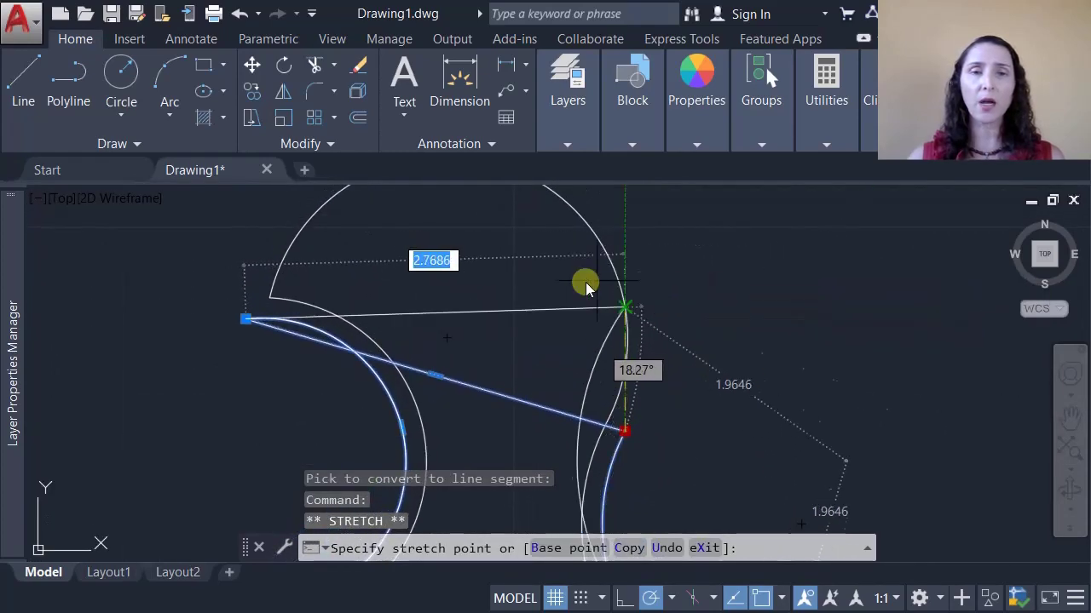
scroll(656, 389, down, 4)
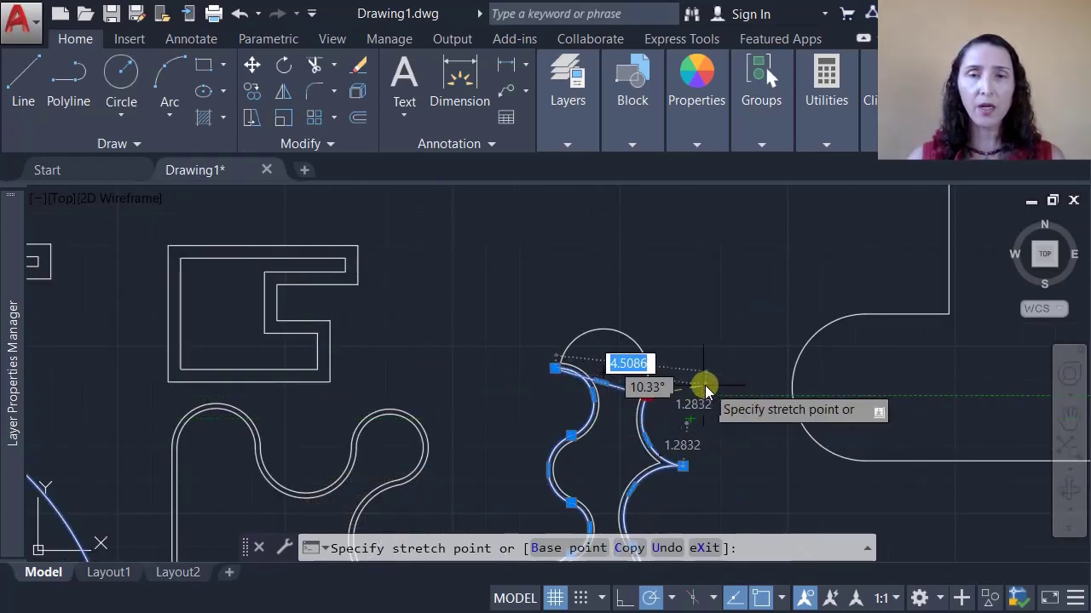
scroll(704, 390, up, 3)
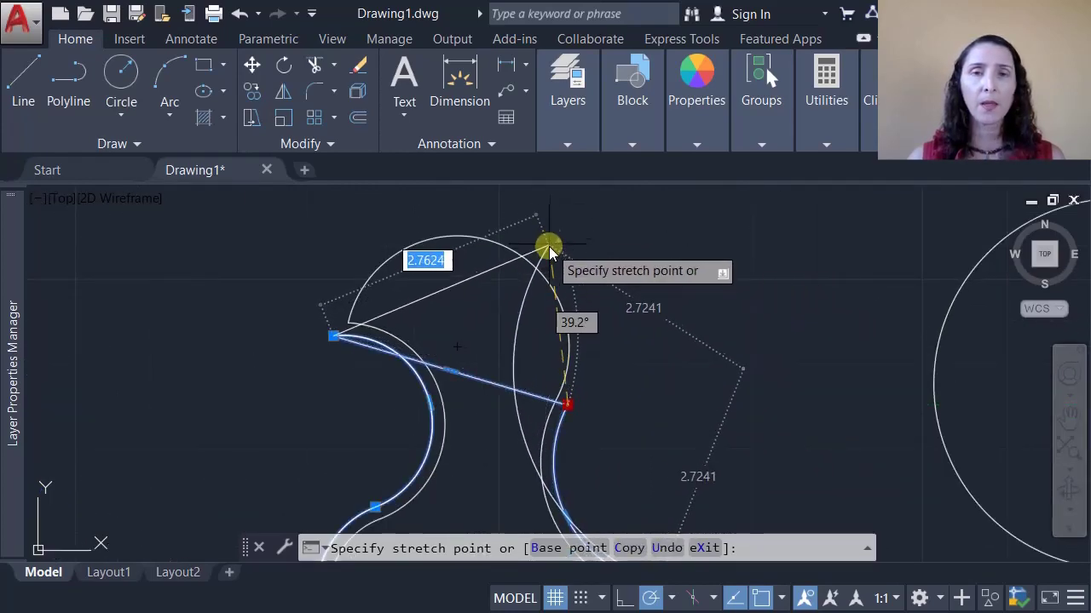
click(549, 245)
Clear the selection of all objects to hide their grips.
scroll(617, 360, down, 5)
middle_drag(446, 359, 563, 360)
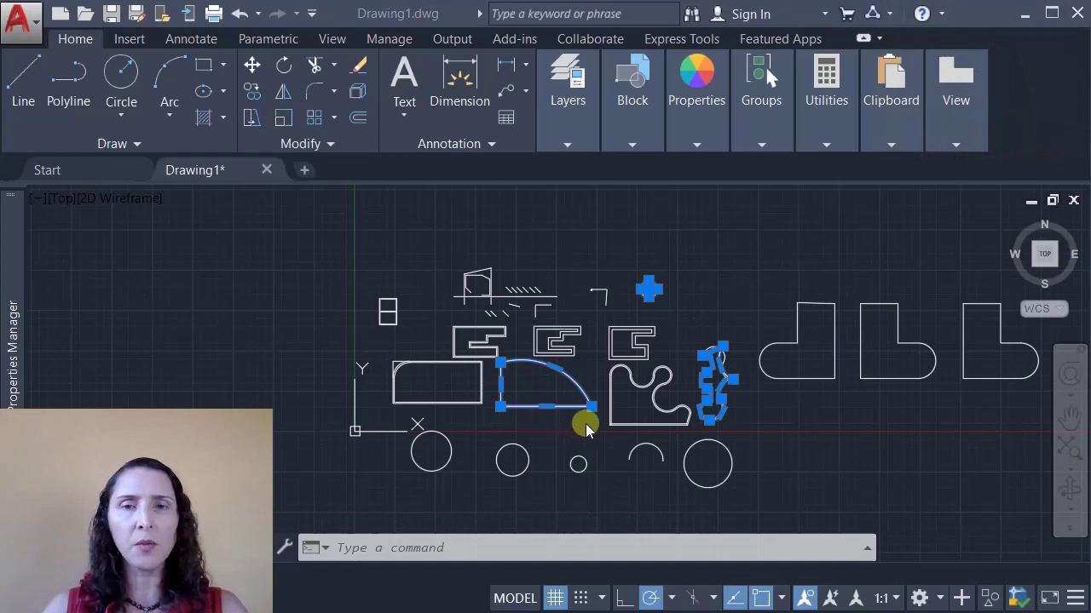
key(Escape)
key(Escape)
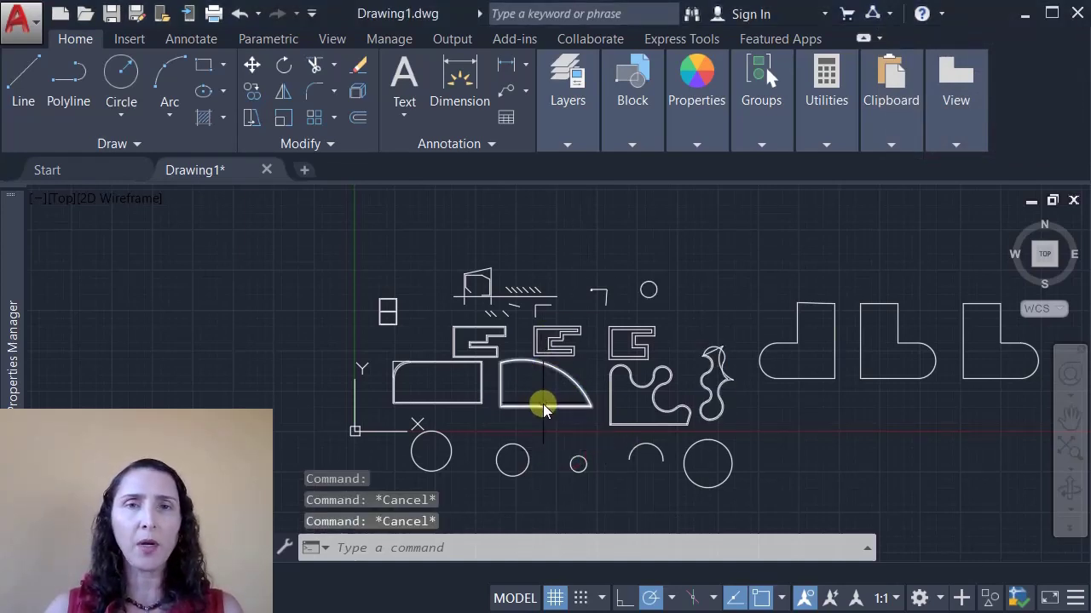
mouse_move(555, 405)
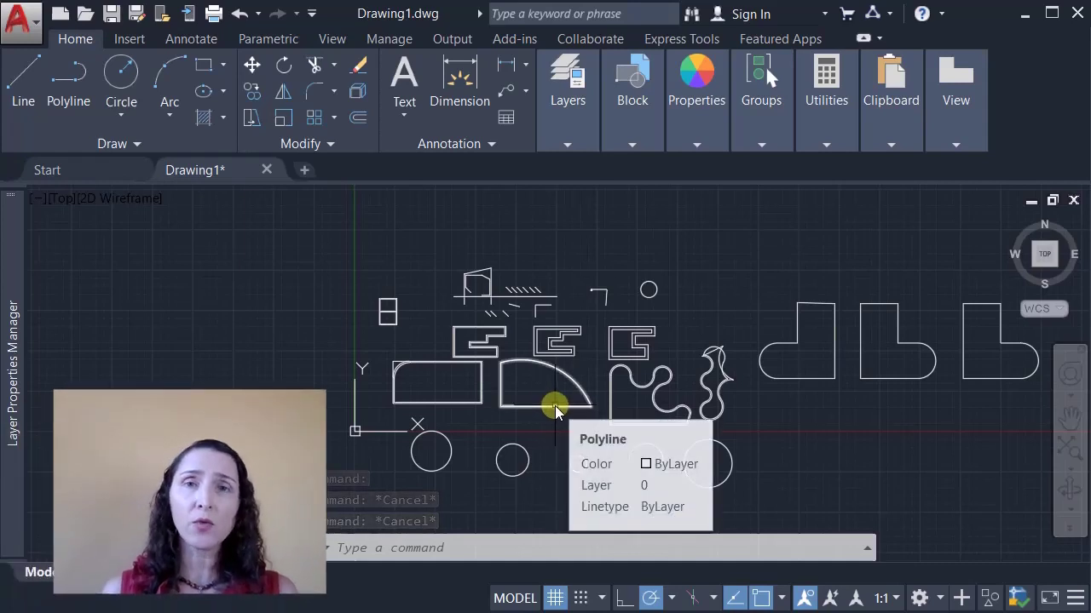